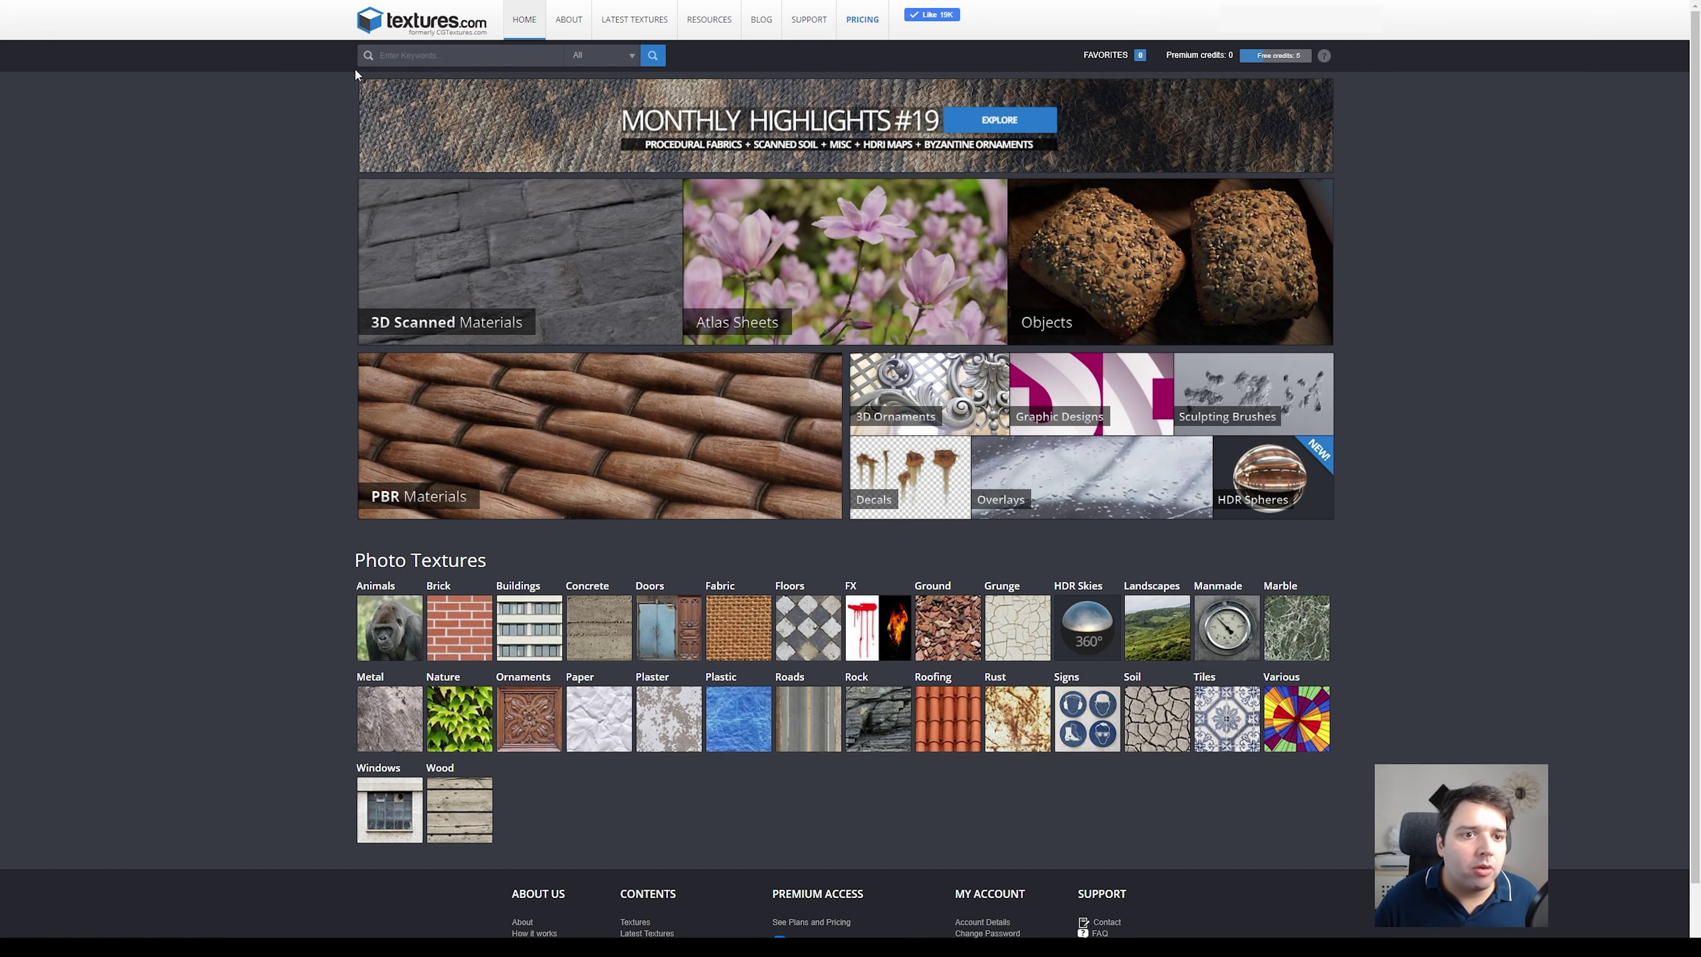
Search Textures.com for 'decals'
click(393, 56)
text(decals)
key(Return)
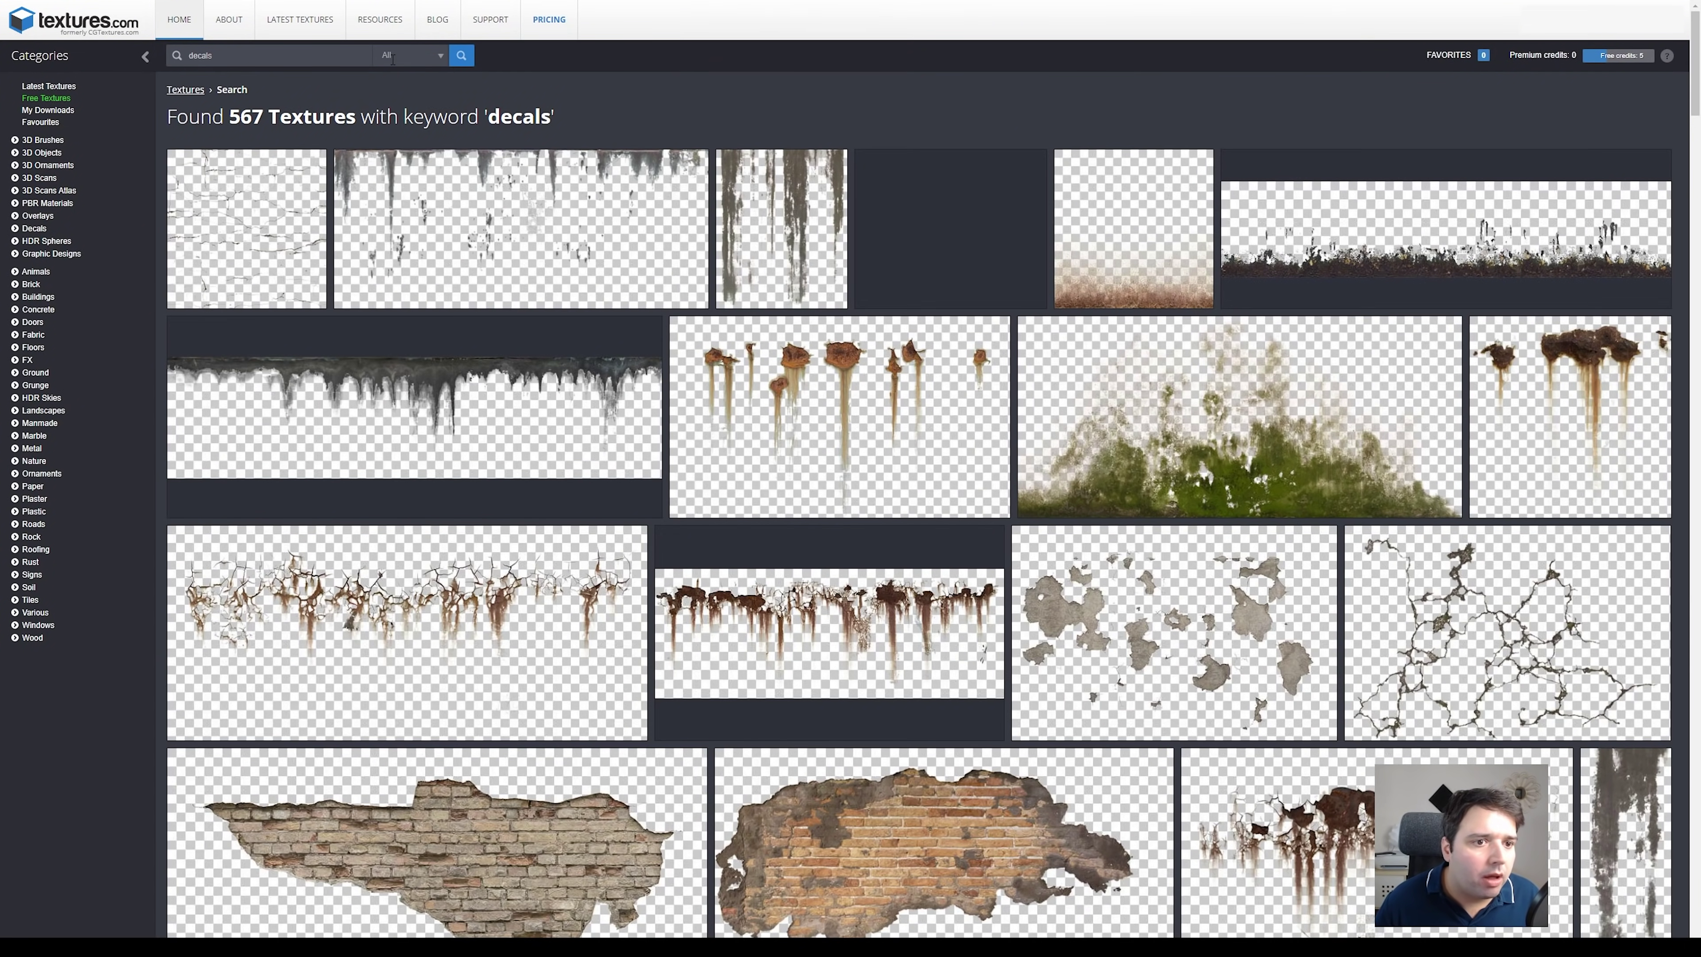
Open the Decals category from the Categories sidebar
scroll(1160, 248, down, 1)
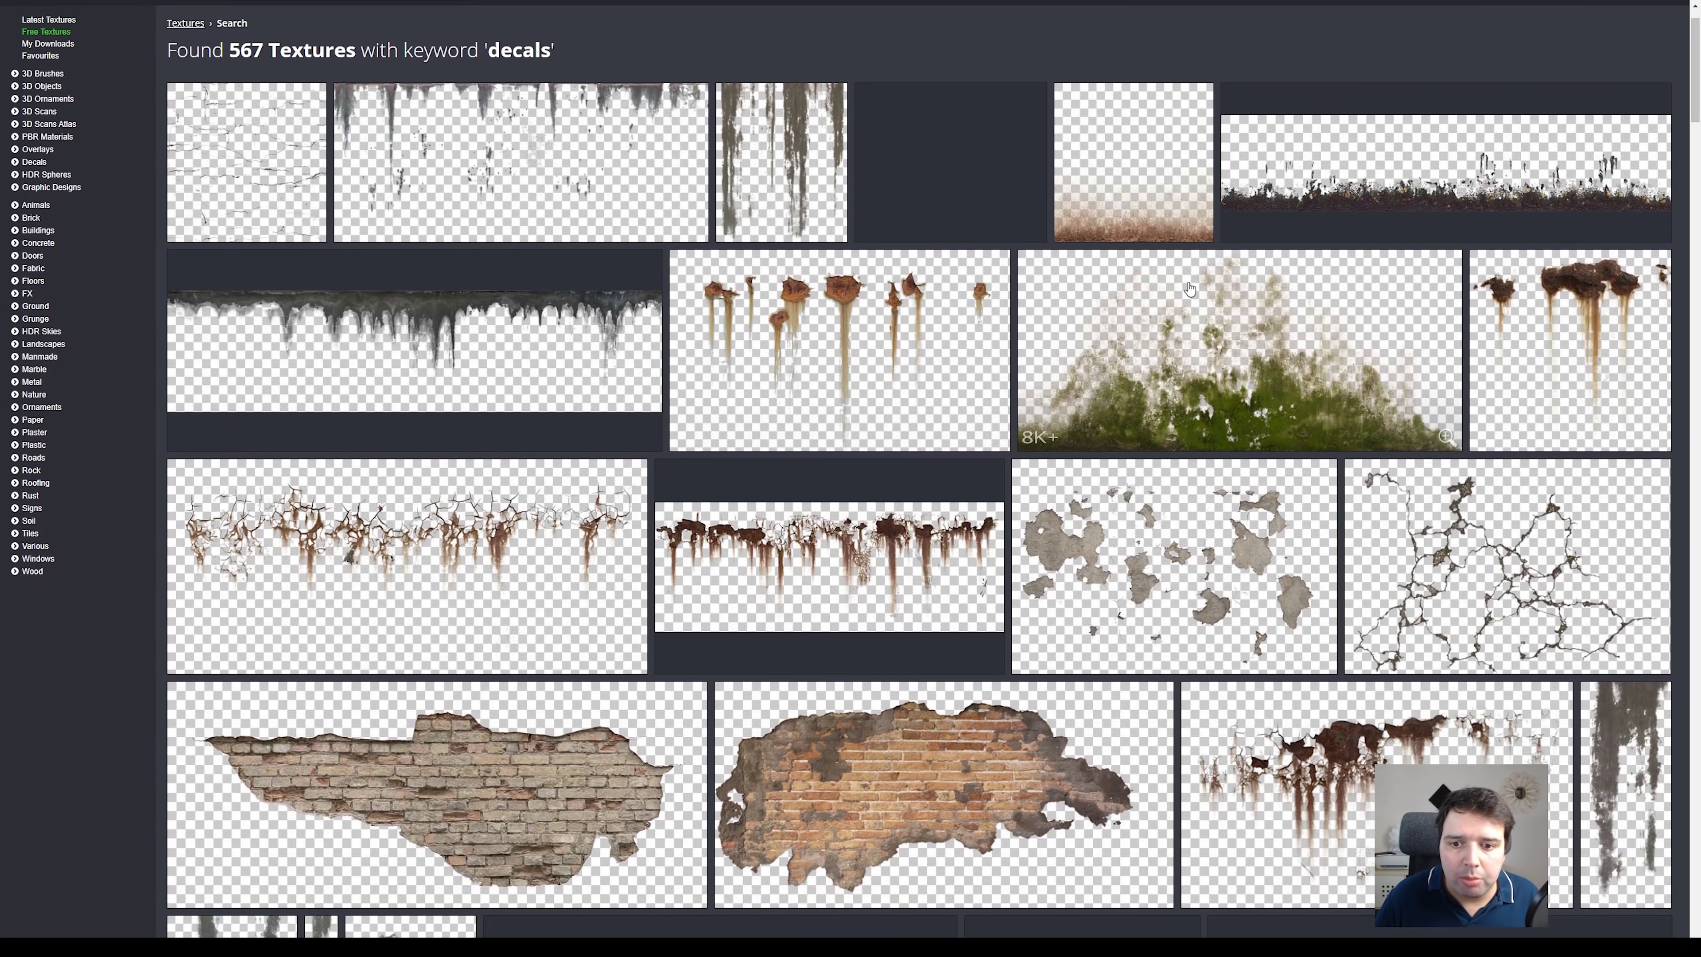
scroll(1074, 463, down, 2)
scroll(728, 555, down, 5)
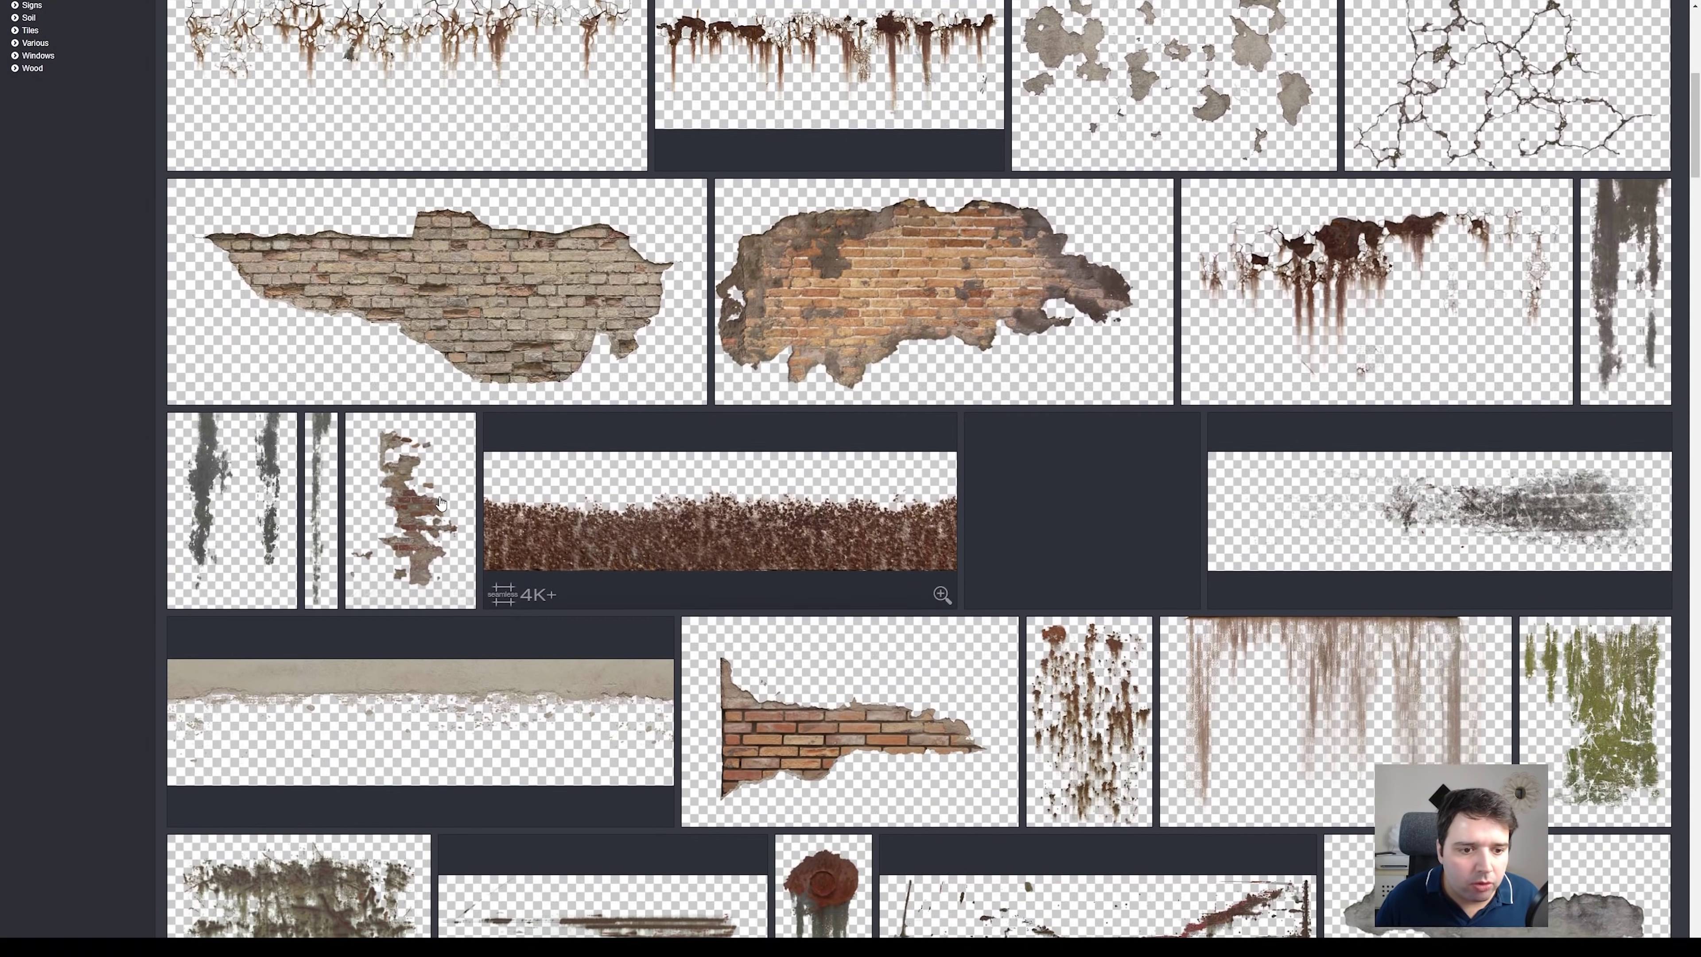
scroll(619, 590, up, 8)
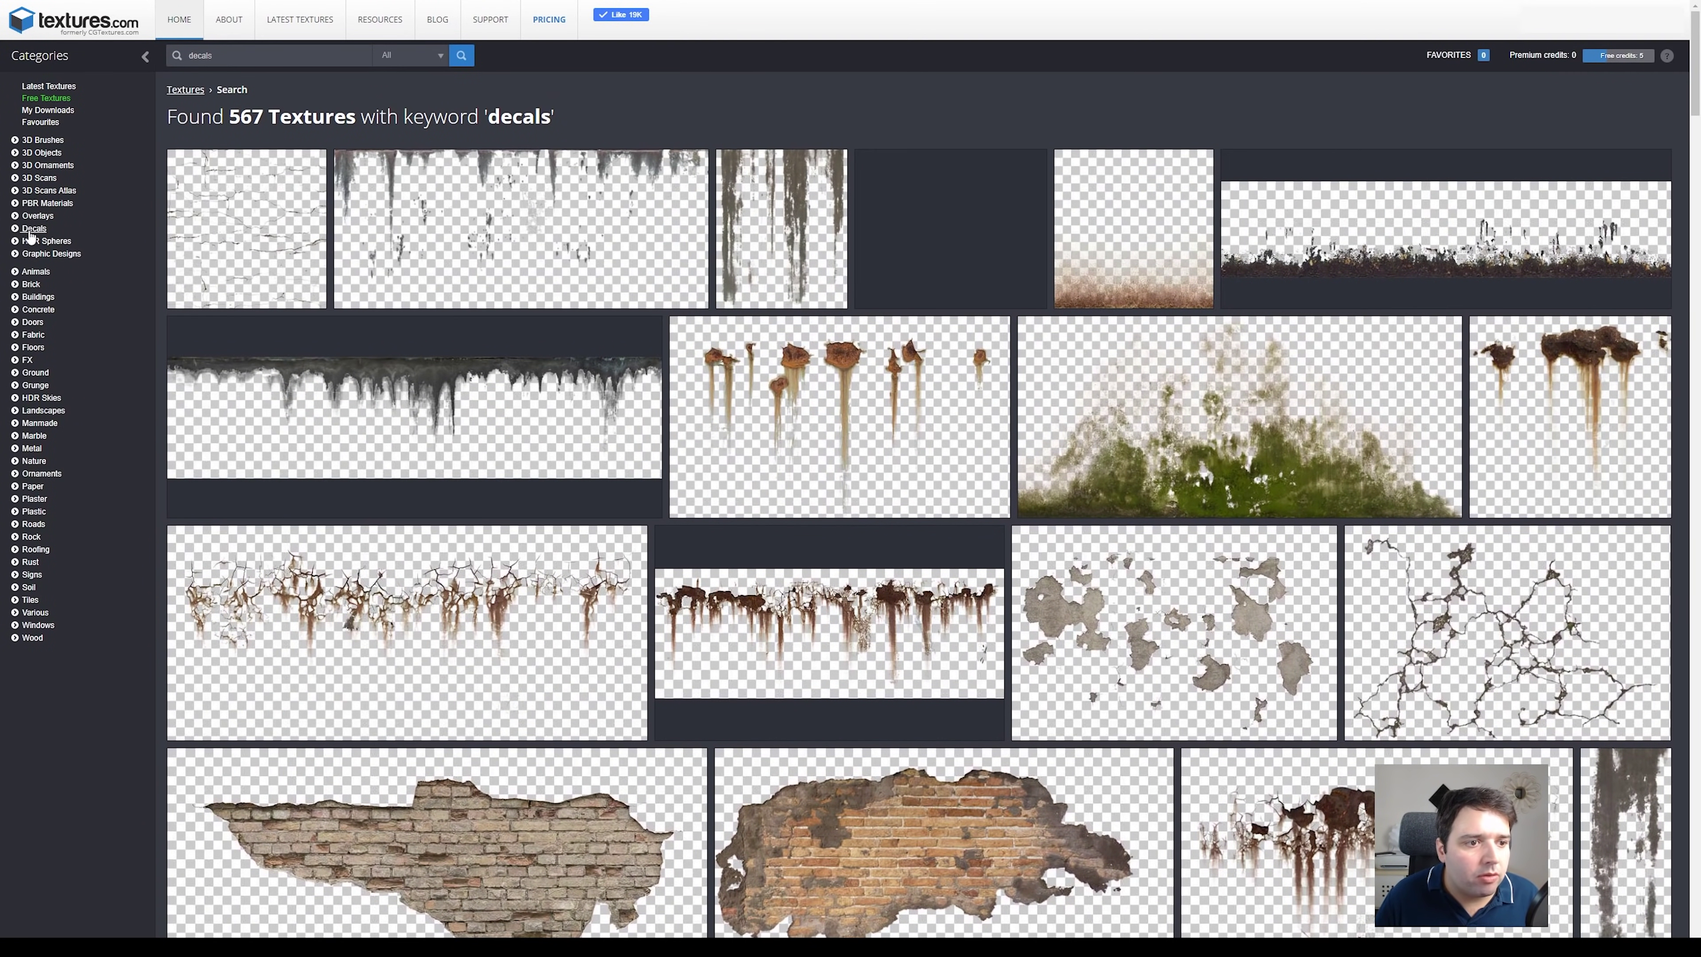
click(30, 229)
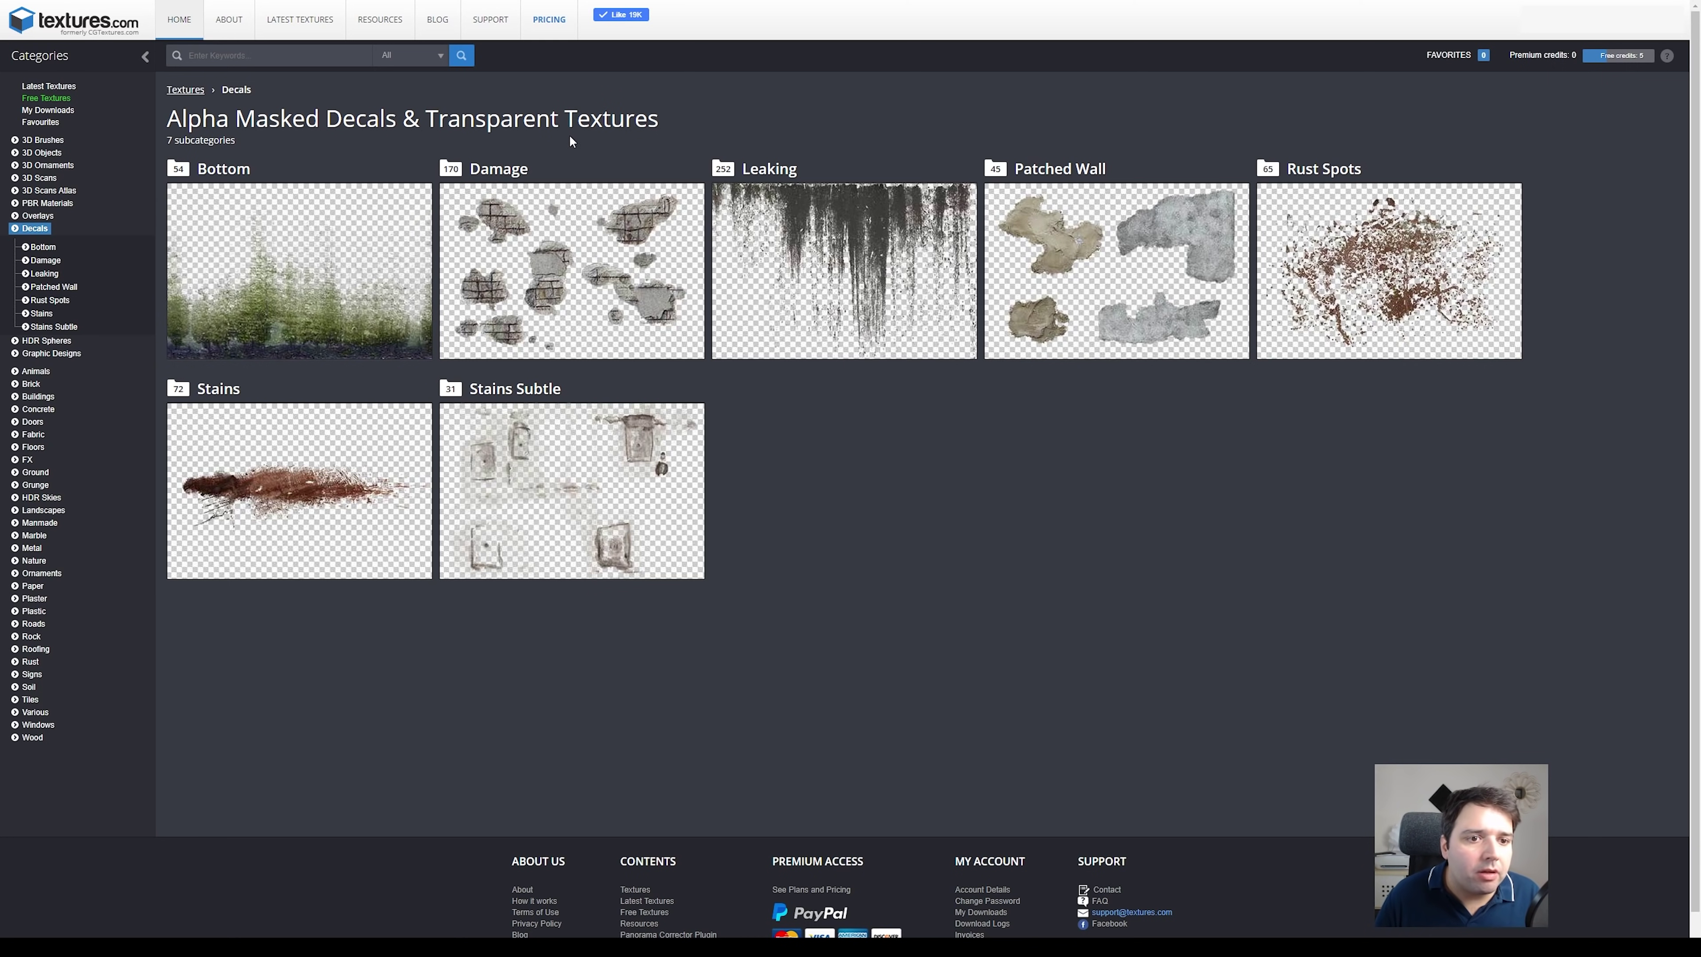
Browse the Bottom dirt decals and open the green moss decal DecalBottom0011
click(270, 235)
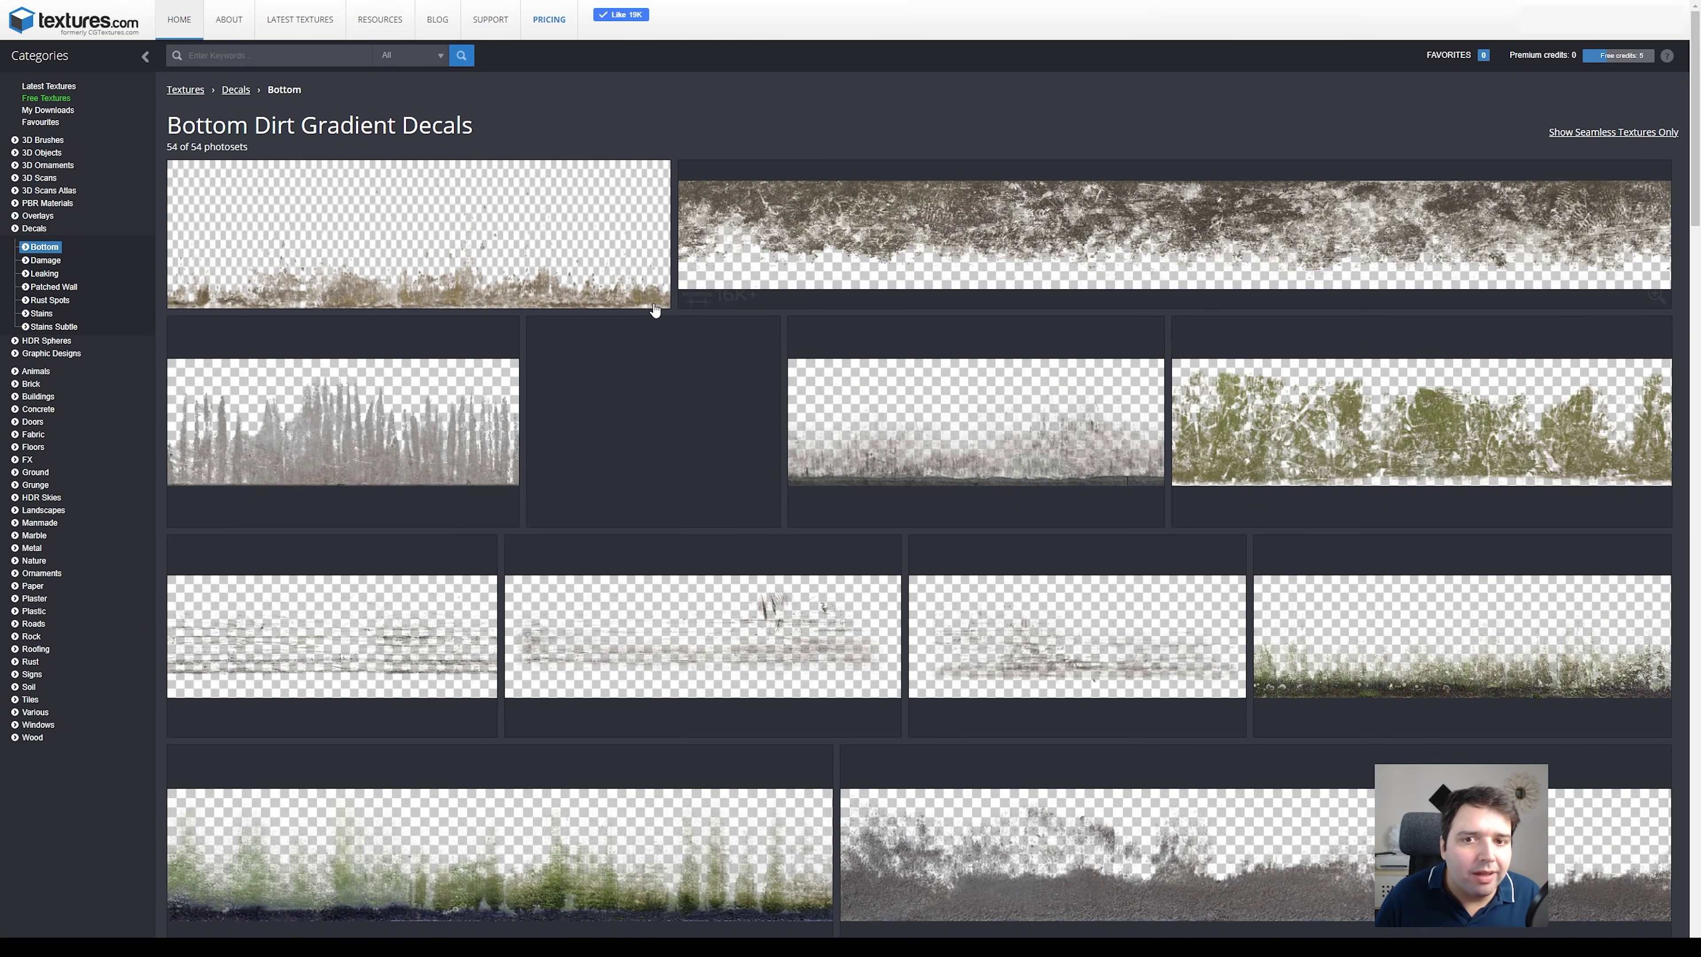
scroll(839, 439, down, 3)
scroll(838, 439, down, 3)
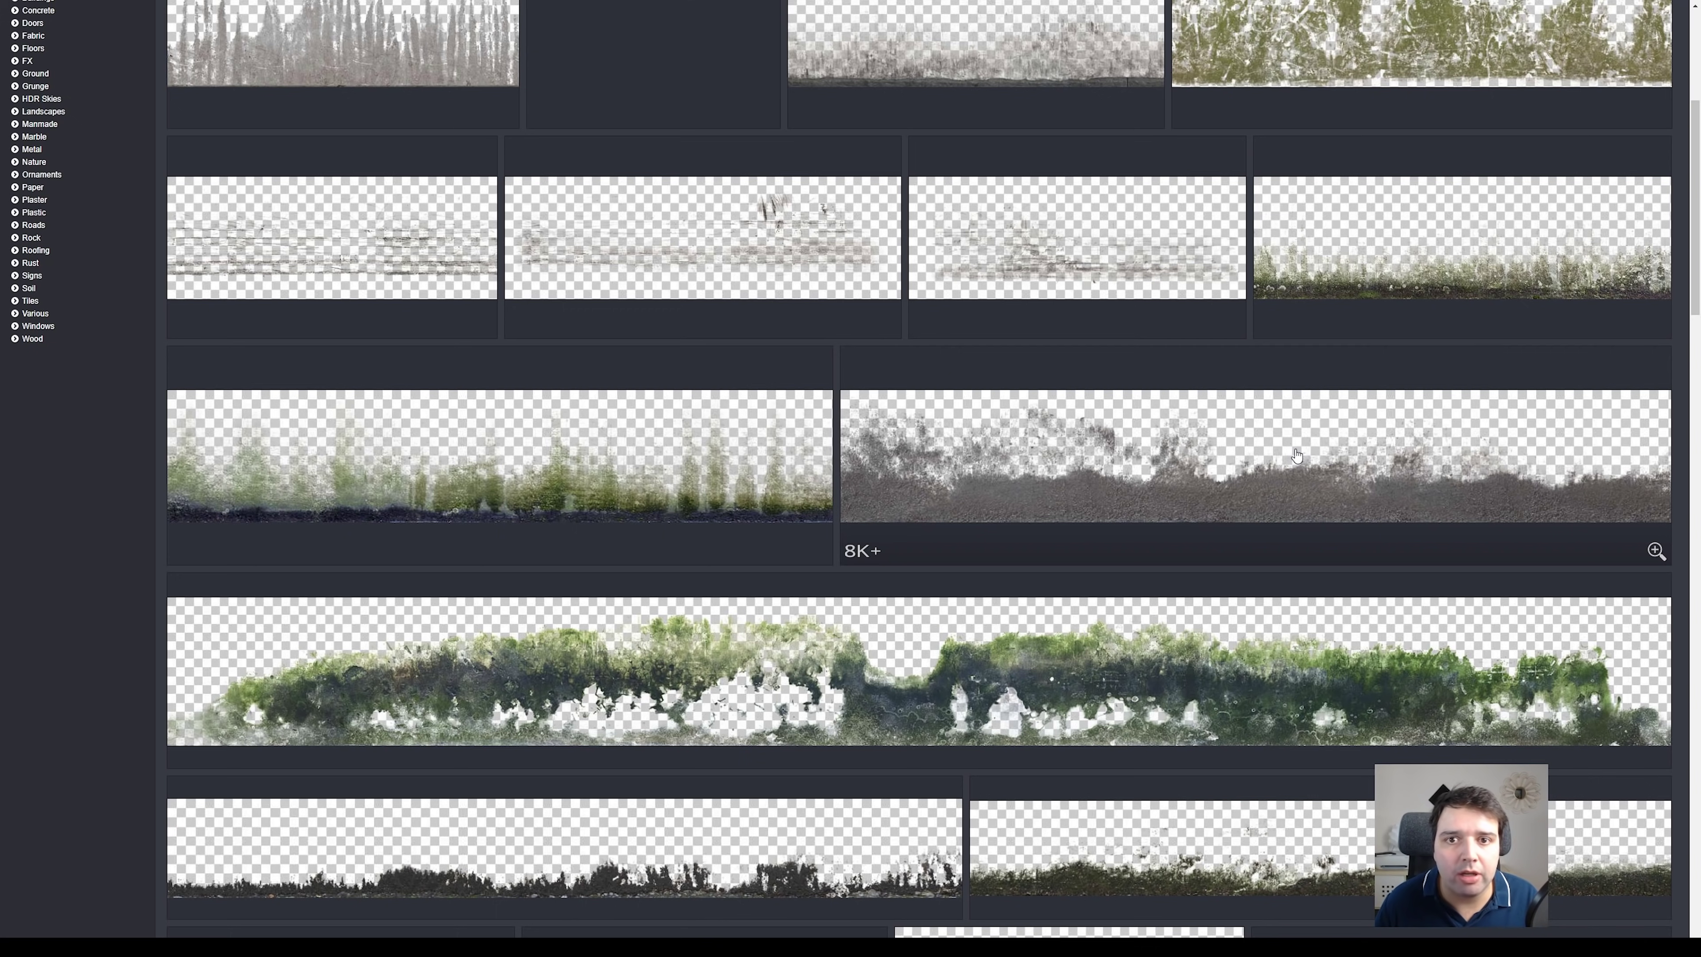
scroll(1154, 424, down, 2)
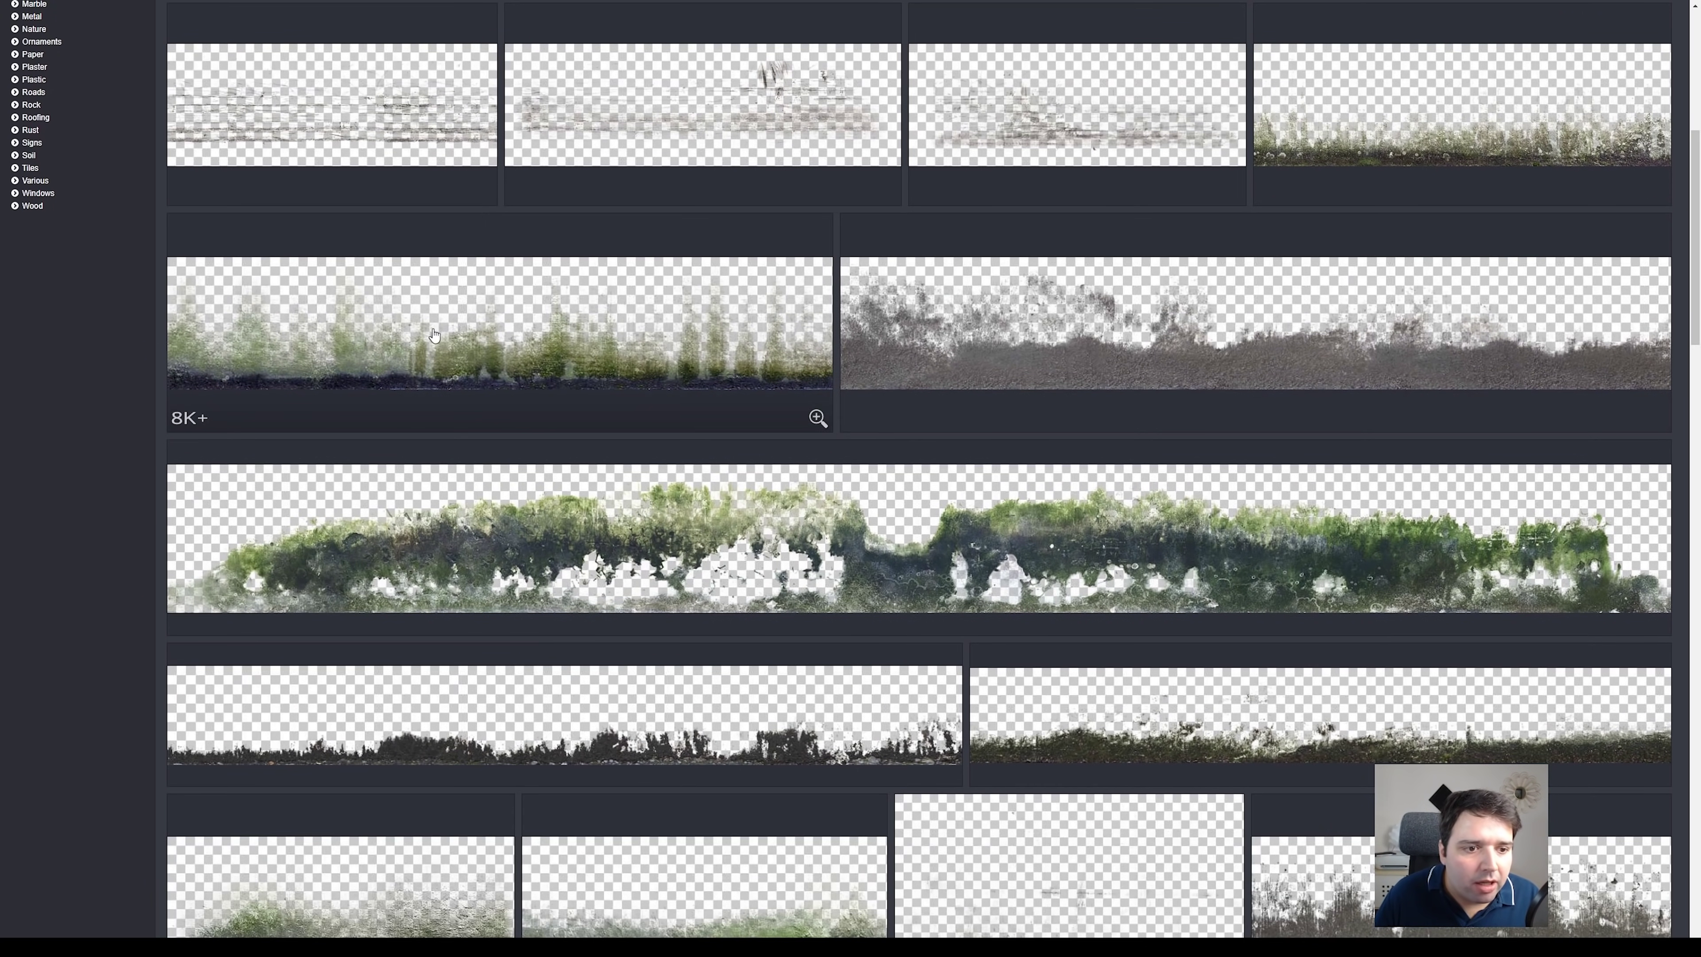
click(382, 369)
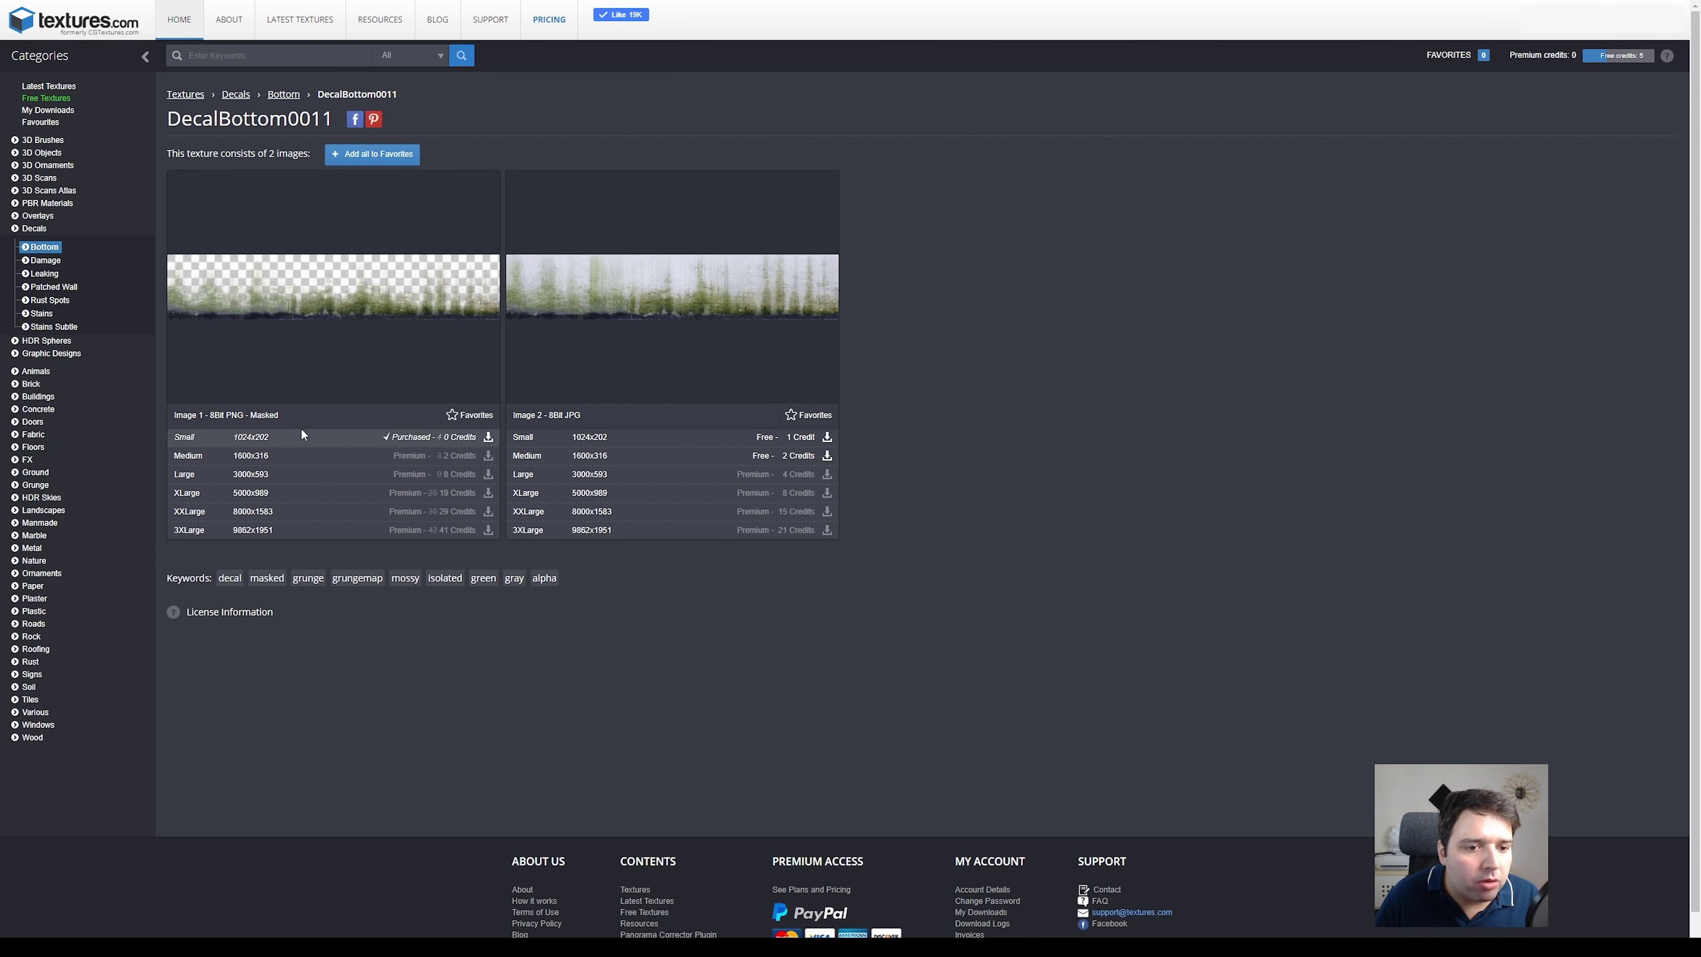
mouse_move(259, 442)
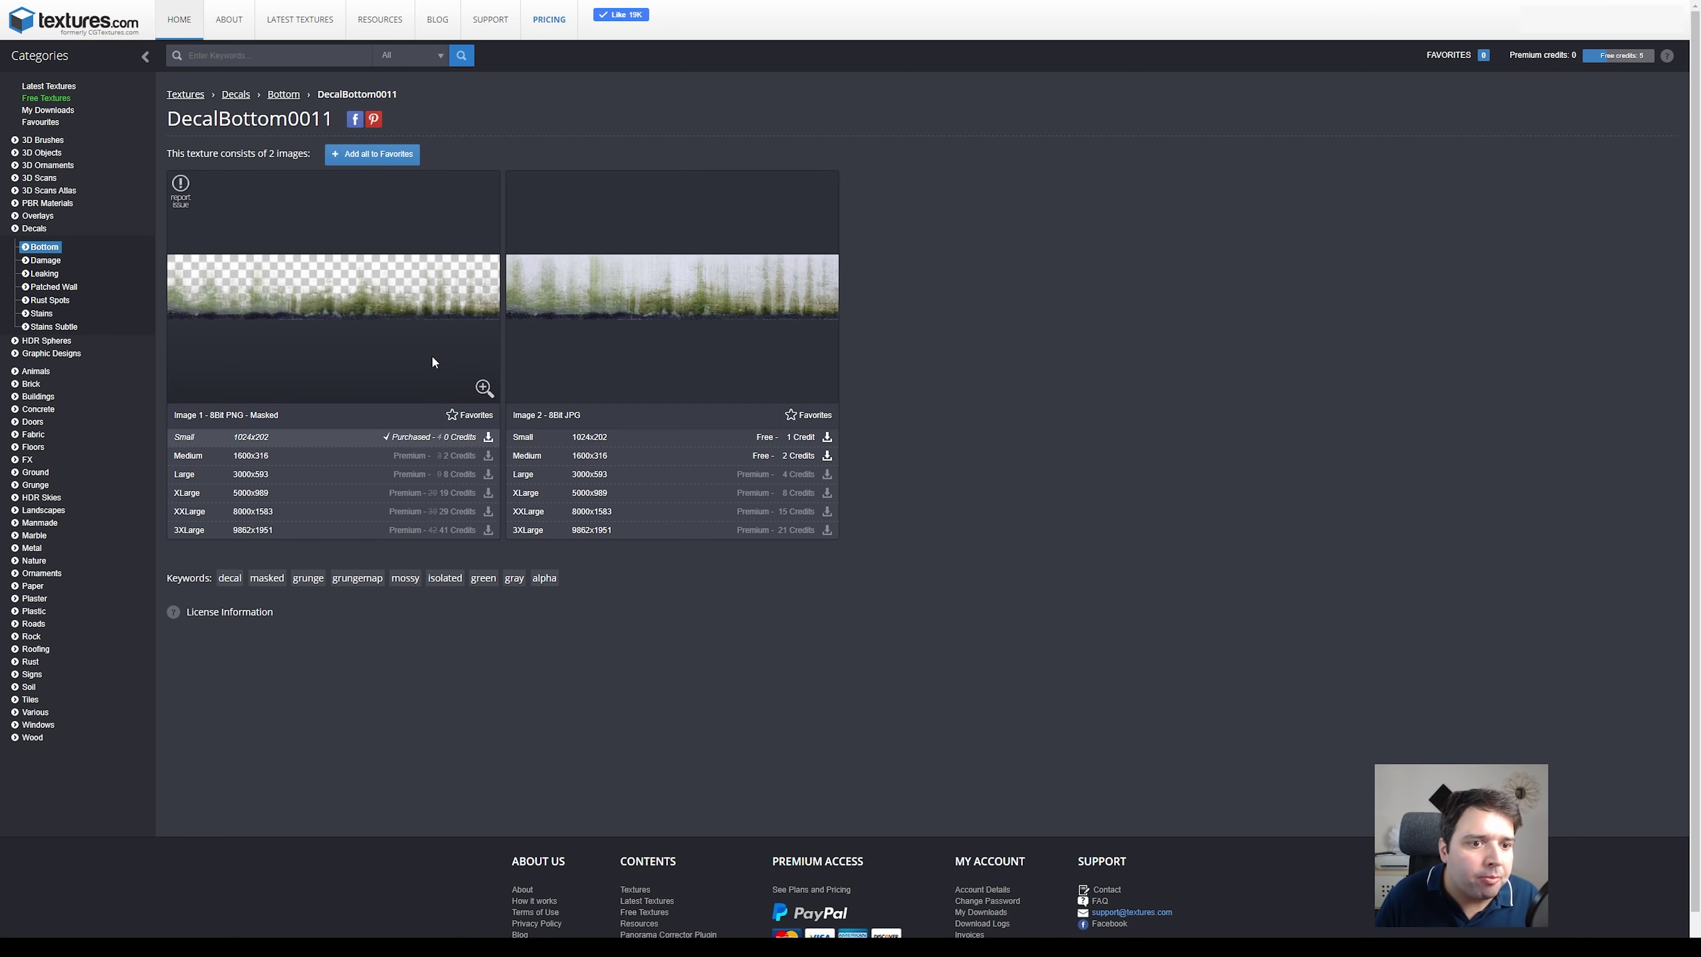
Return to Decals, open Leaking > Dark, then go back to the Leaking page
key(alt+Left)
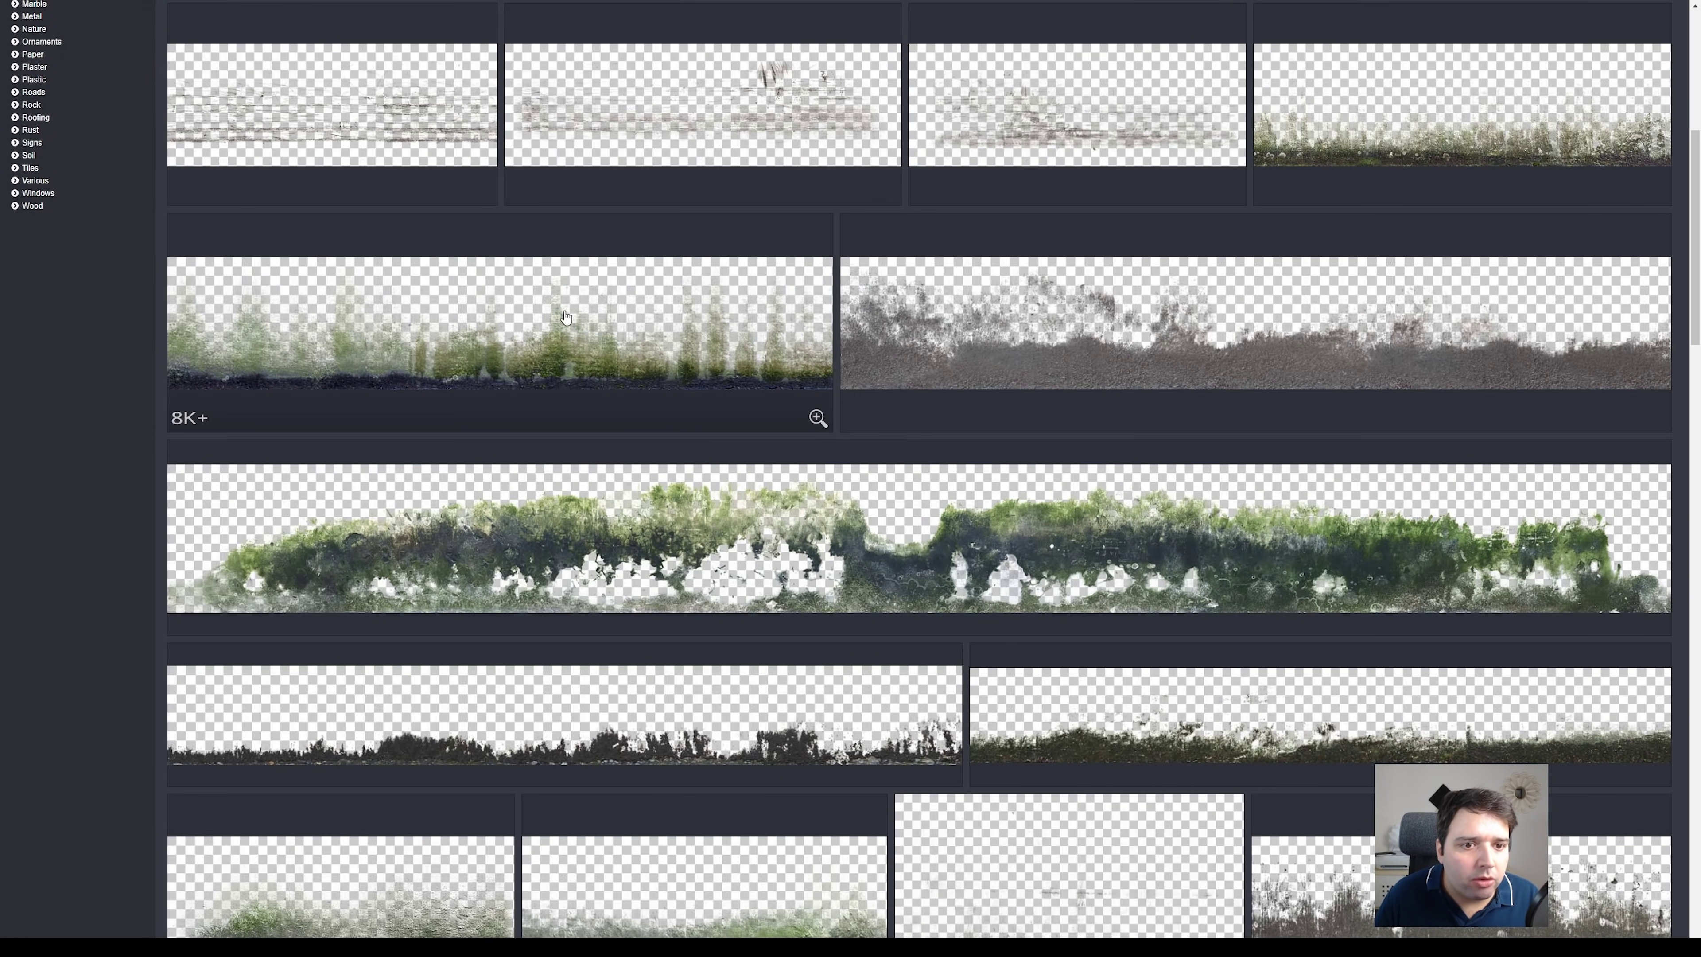
scroll(565, 339, up, 8)
key(alt+Left)
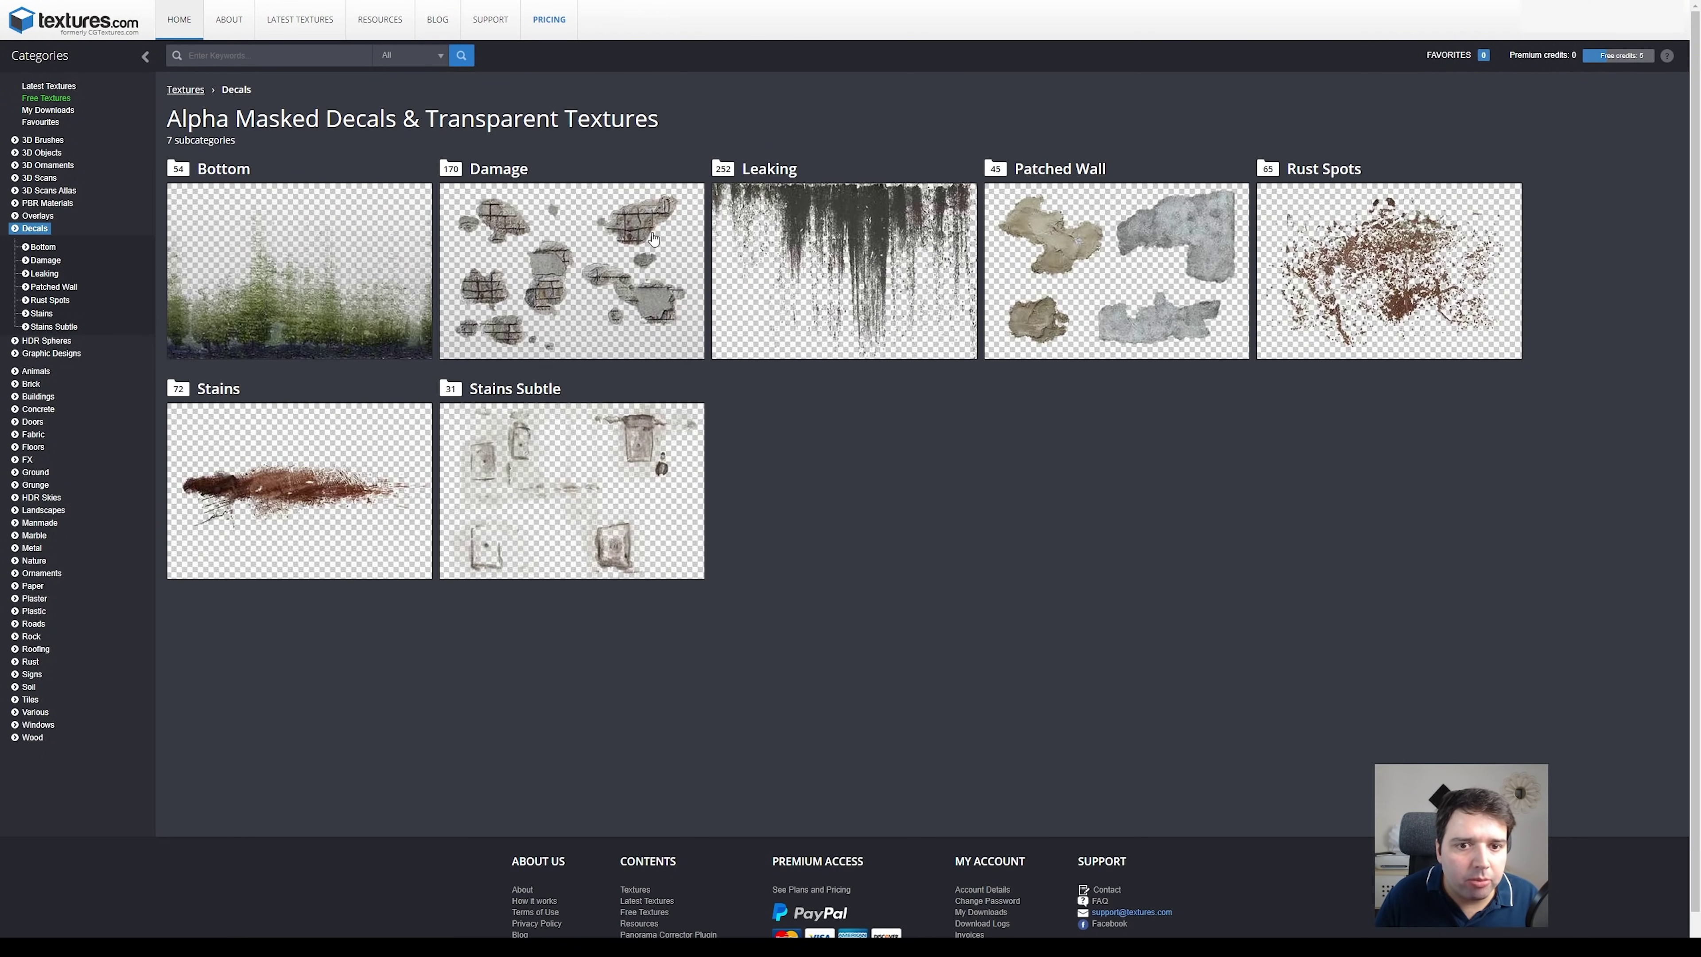
click(770, 268)
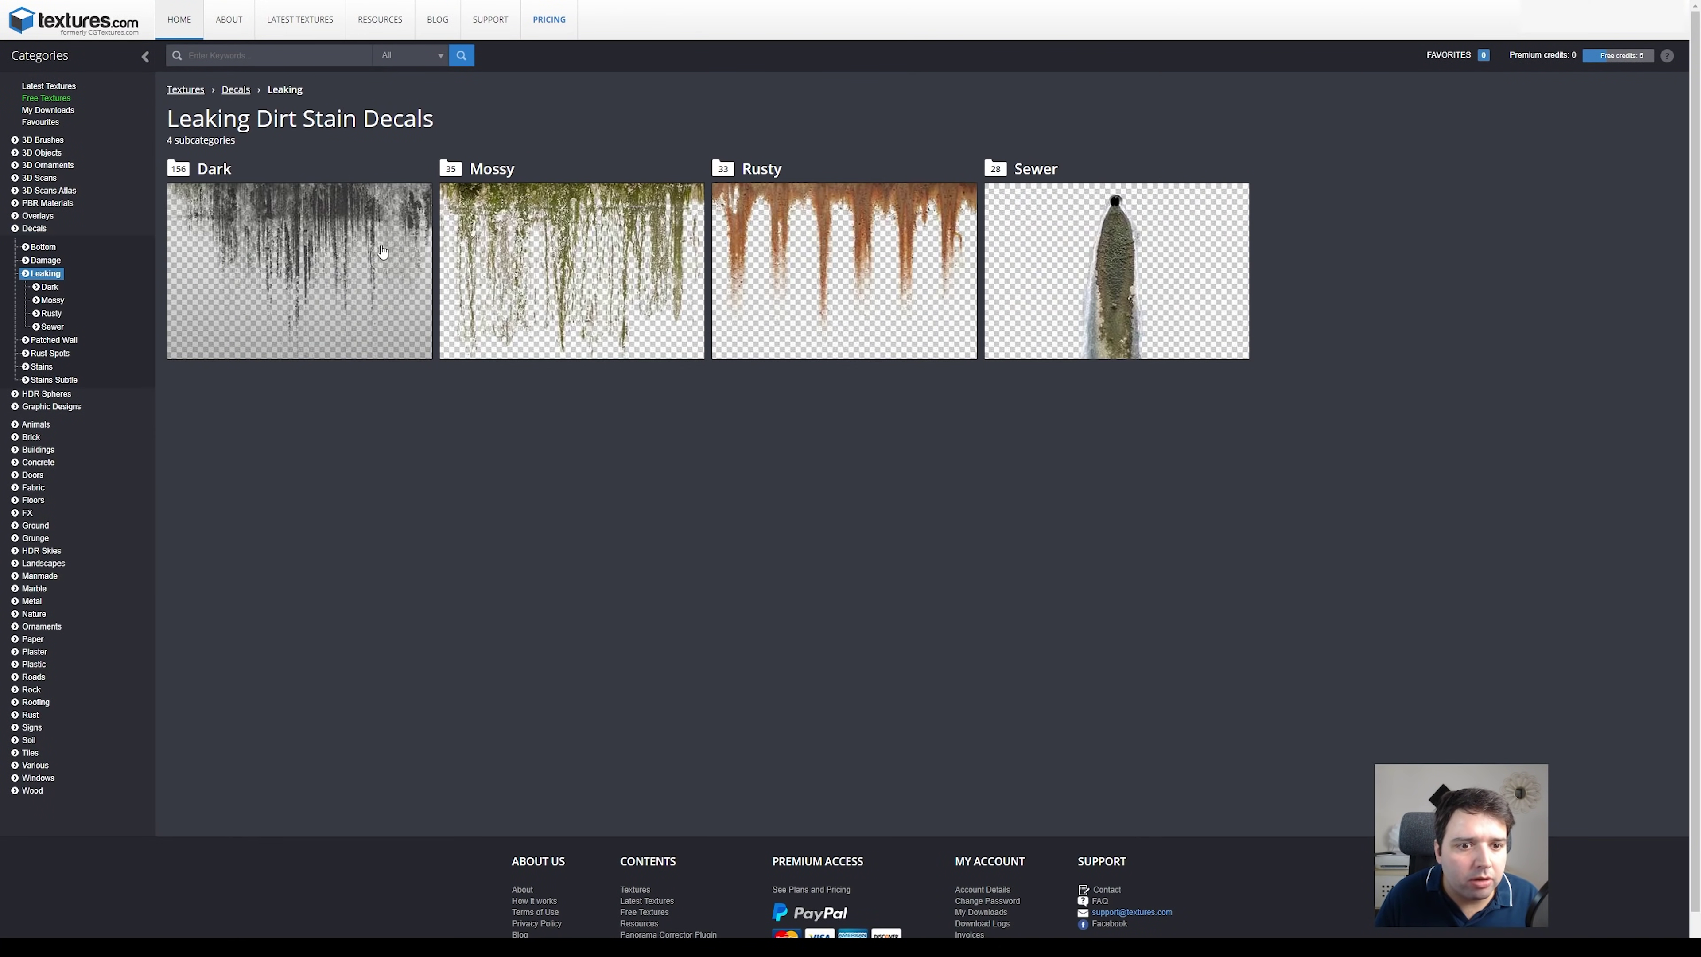
click(304, 217)
key(alt+Left)
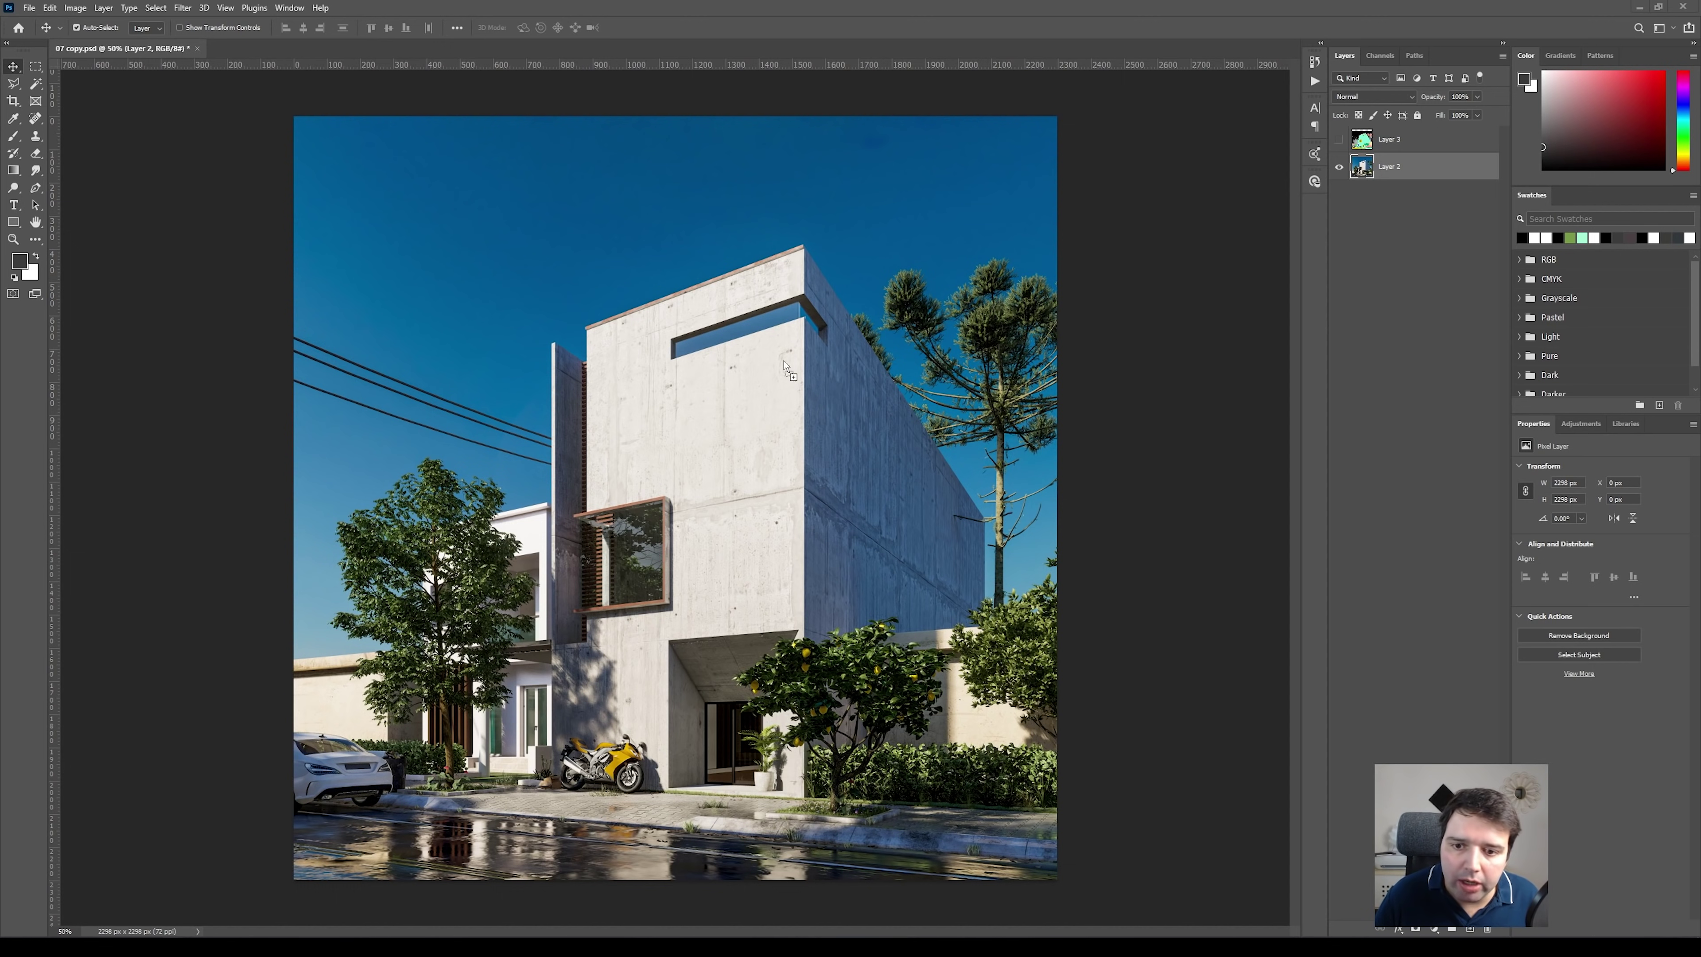
Place the moss decal in the render and move it down to the motorcycle's base
drag(691, 449, 692, 450)
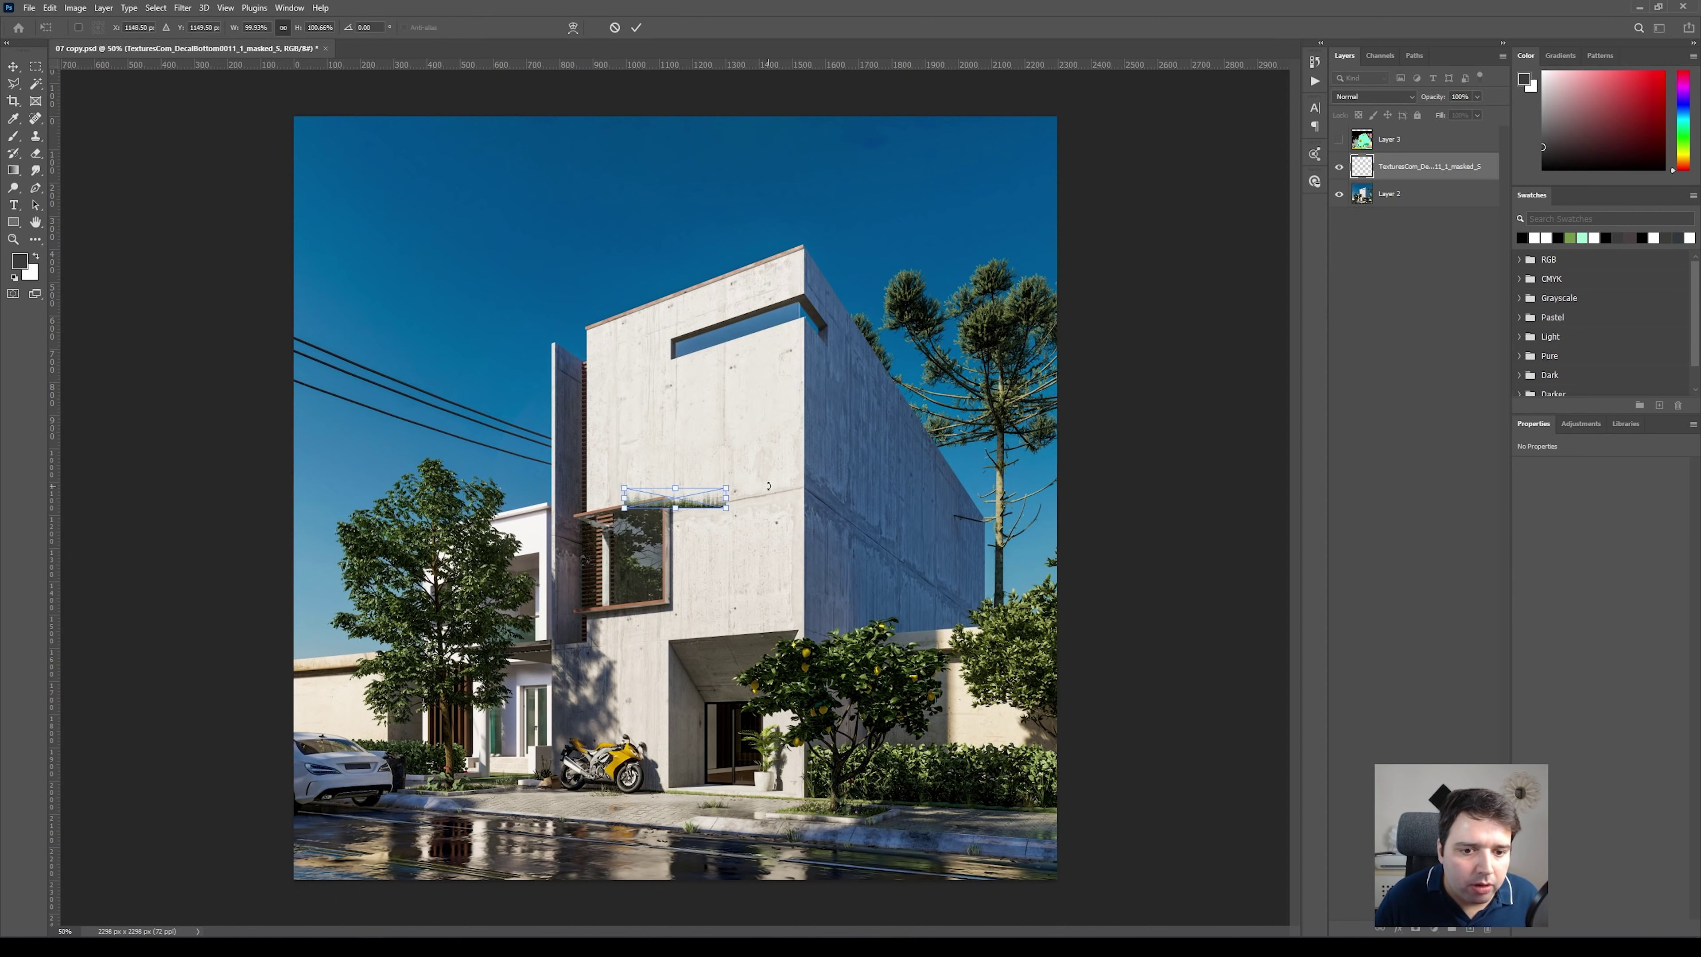
key(Return)
key(ctrl+t)
drag(724, 504, 634, 786)
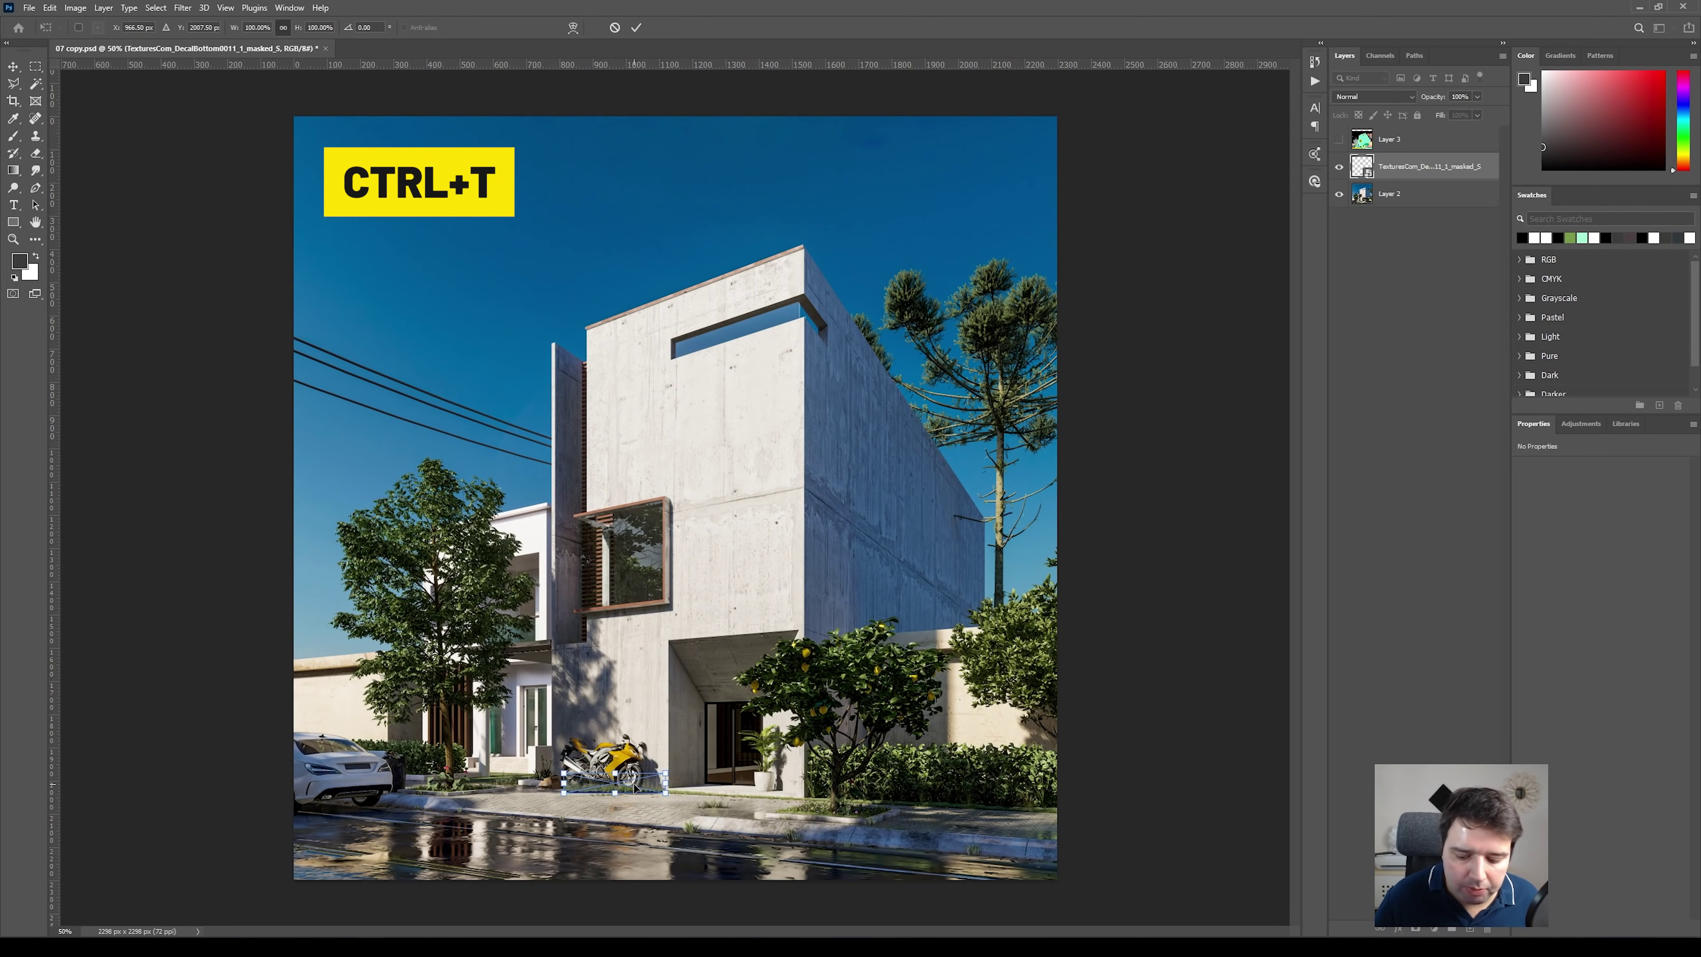
key(Return)
Nudge the moss decal right and enlarge it to 108.54%
key(ctrl+plus)
key(ctrl+plus)
key(ctrl+plus)
key(ctrl+plus)
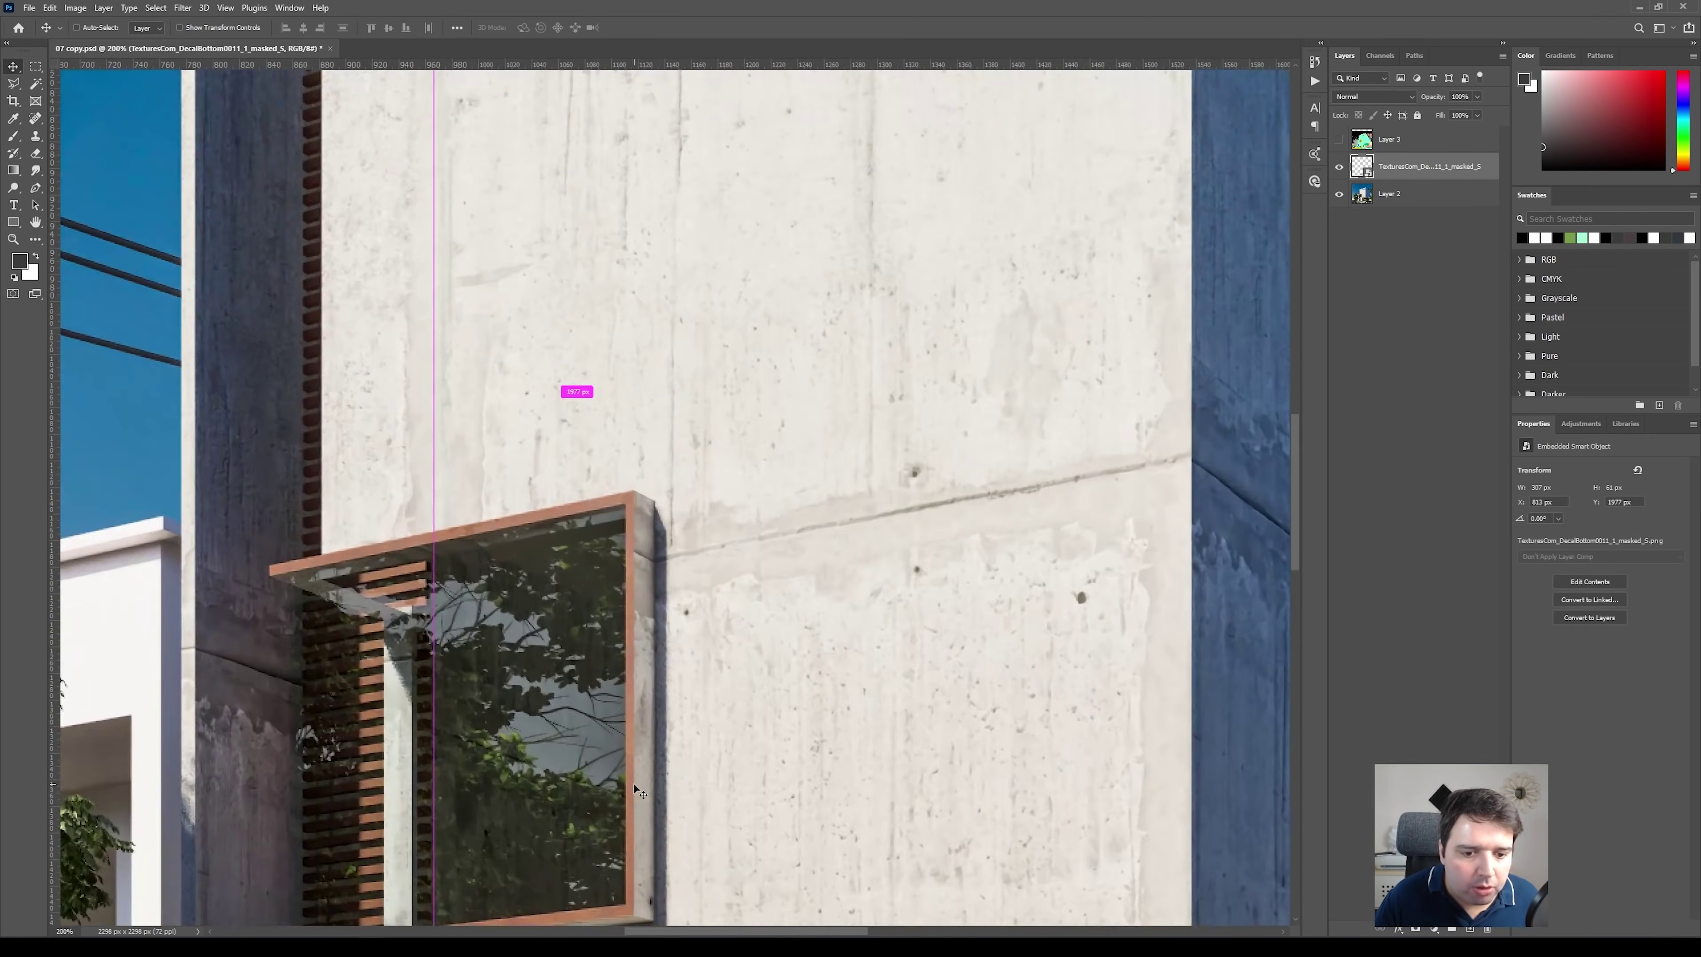
drag(710, 783, 864, 311)
key(ctrl+plus)
drag(857, 743, 878, 371)
mouse_move(880, 613)
mouse_down()
mouse_move(873, 531)
mouse_move(857, 603)
mouse_move(899, 603)
mouse_up()
key(ctrl+t)
drag(345, 496, 293, 485)
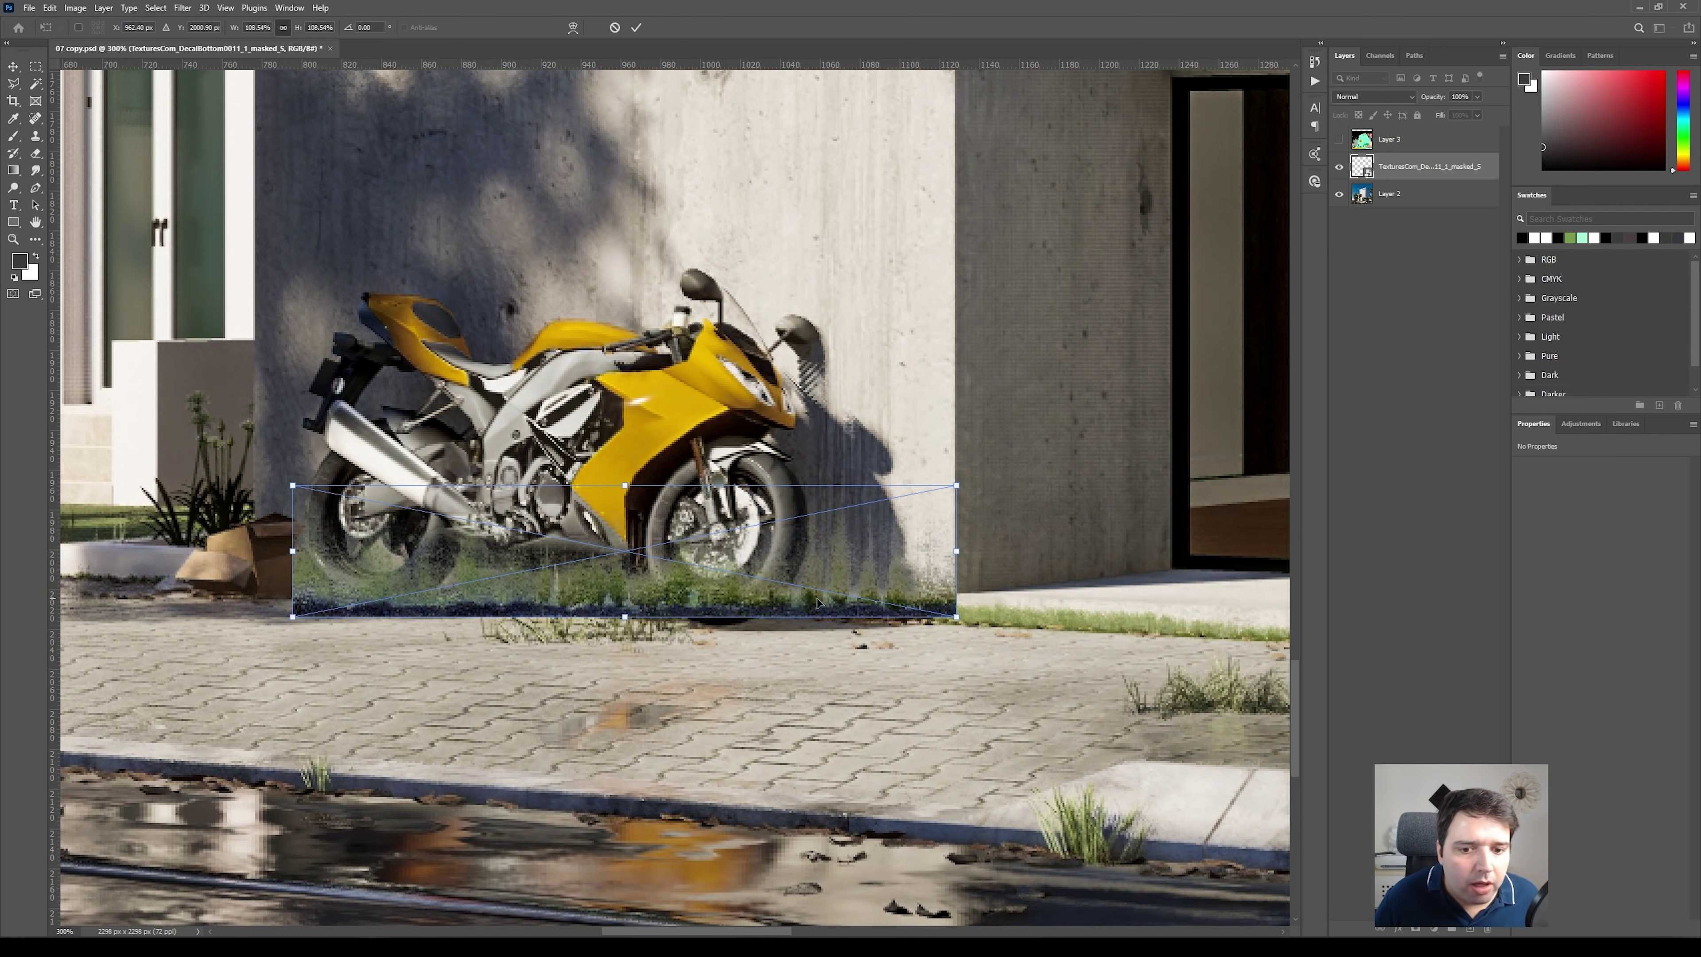
Distort the decal's corners so it follows the ground and pavement
right_click(862, 551)
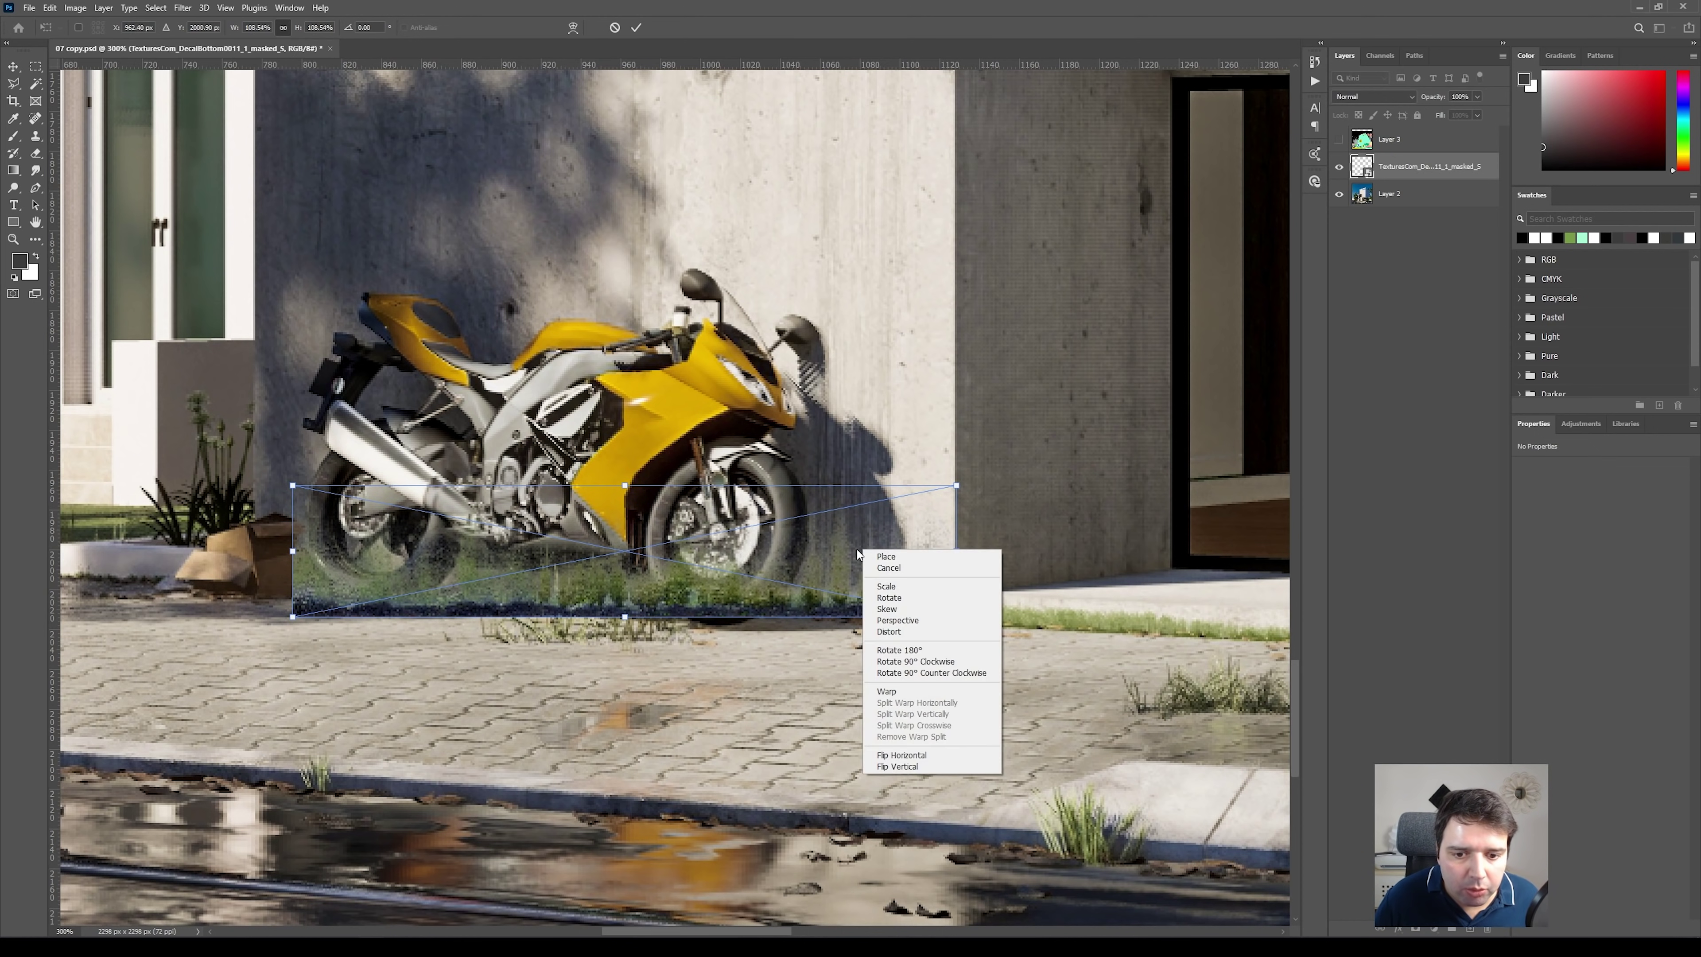
click(892, 633)
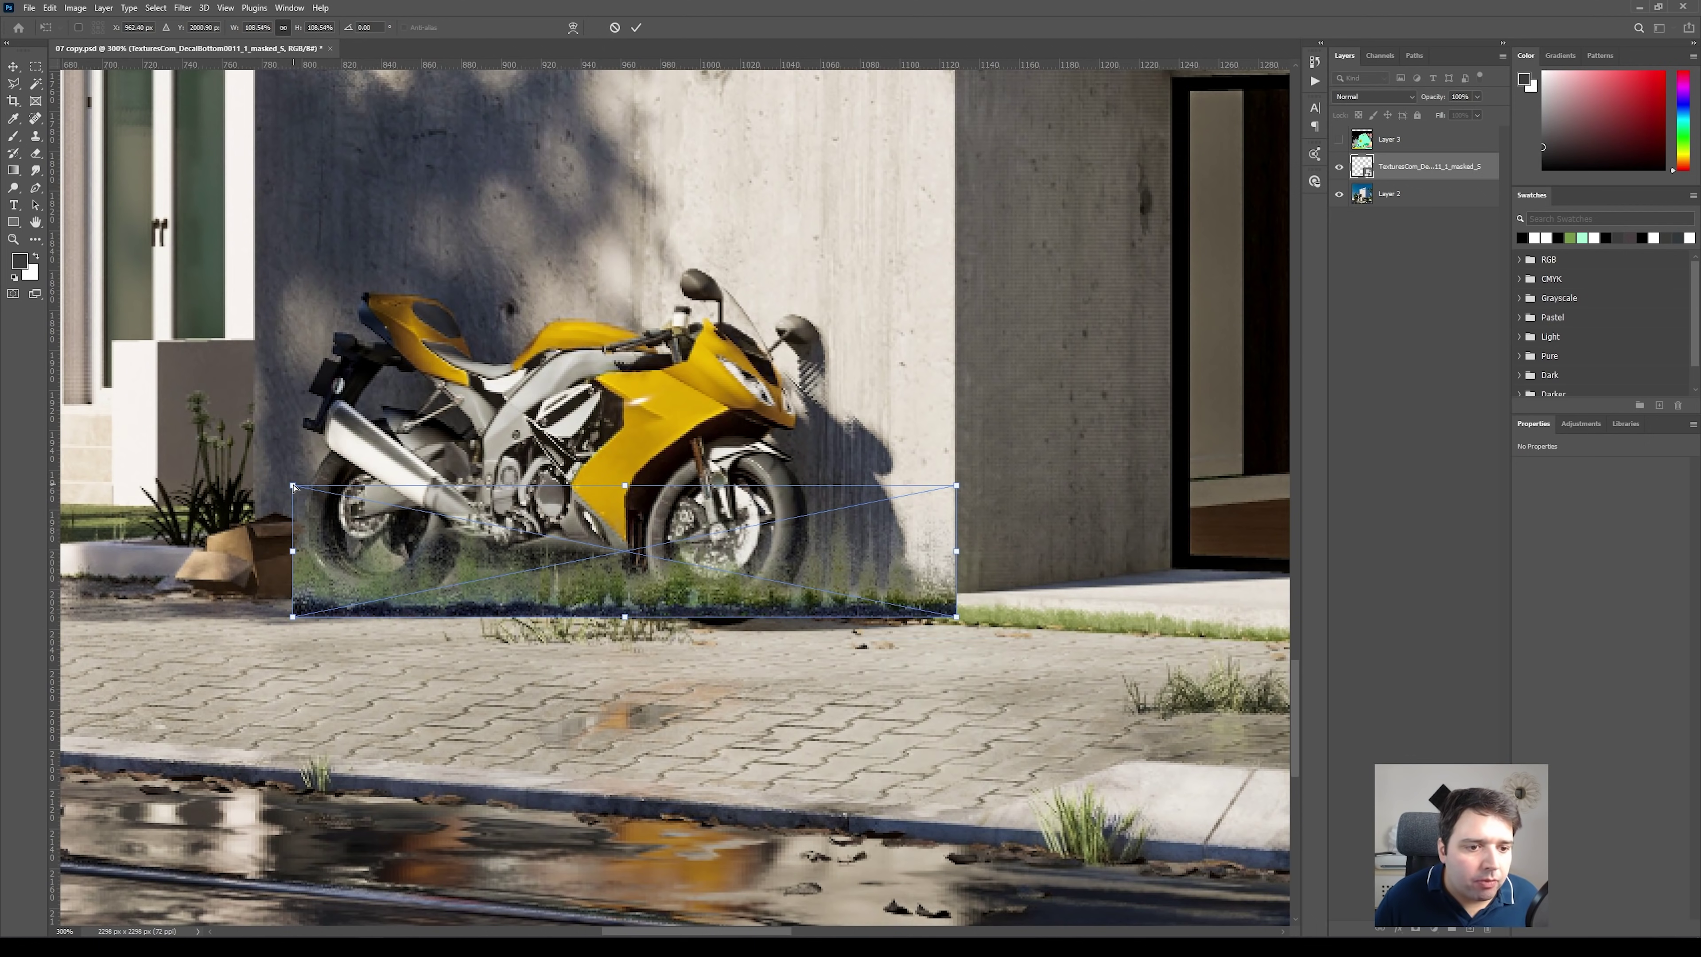
mouse_move(294, 618)
mouse_down()
mouse_move(297, 572)
mouse_move(302, 596)
mouse_up()
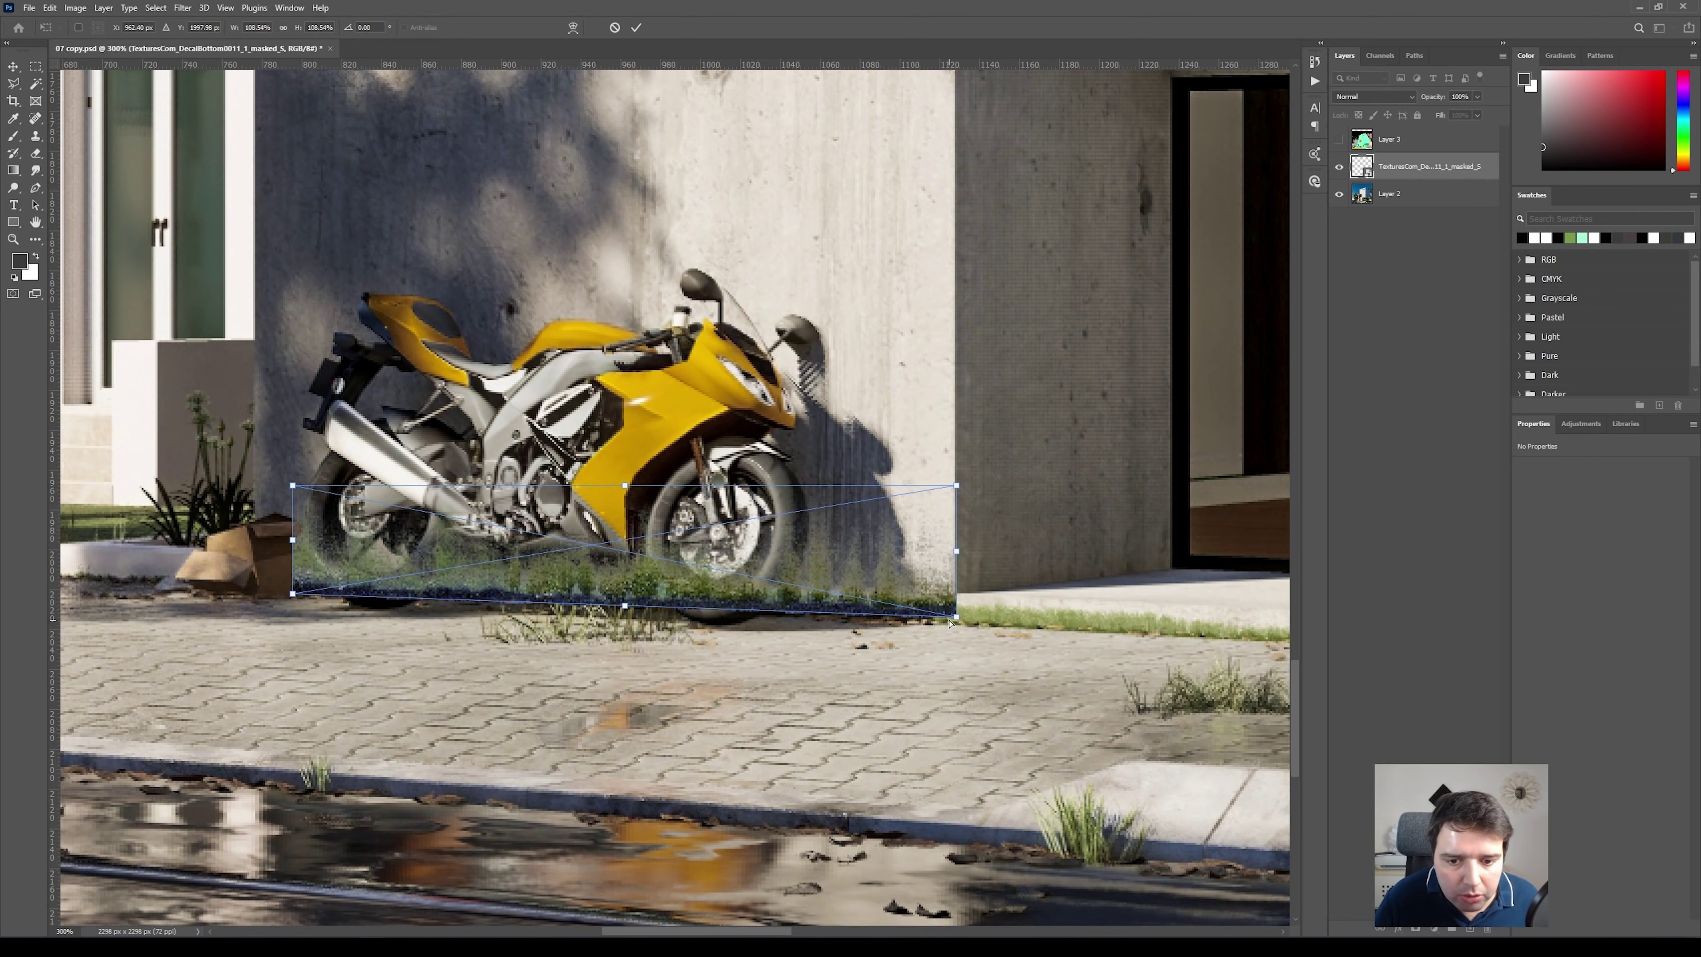
drag(957, 623, 957, 628)
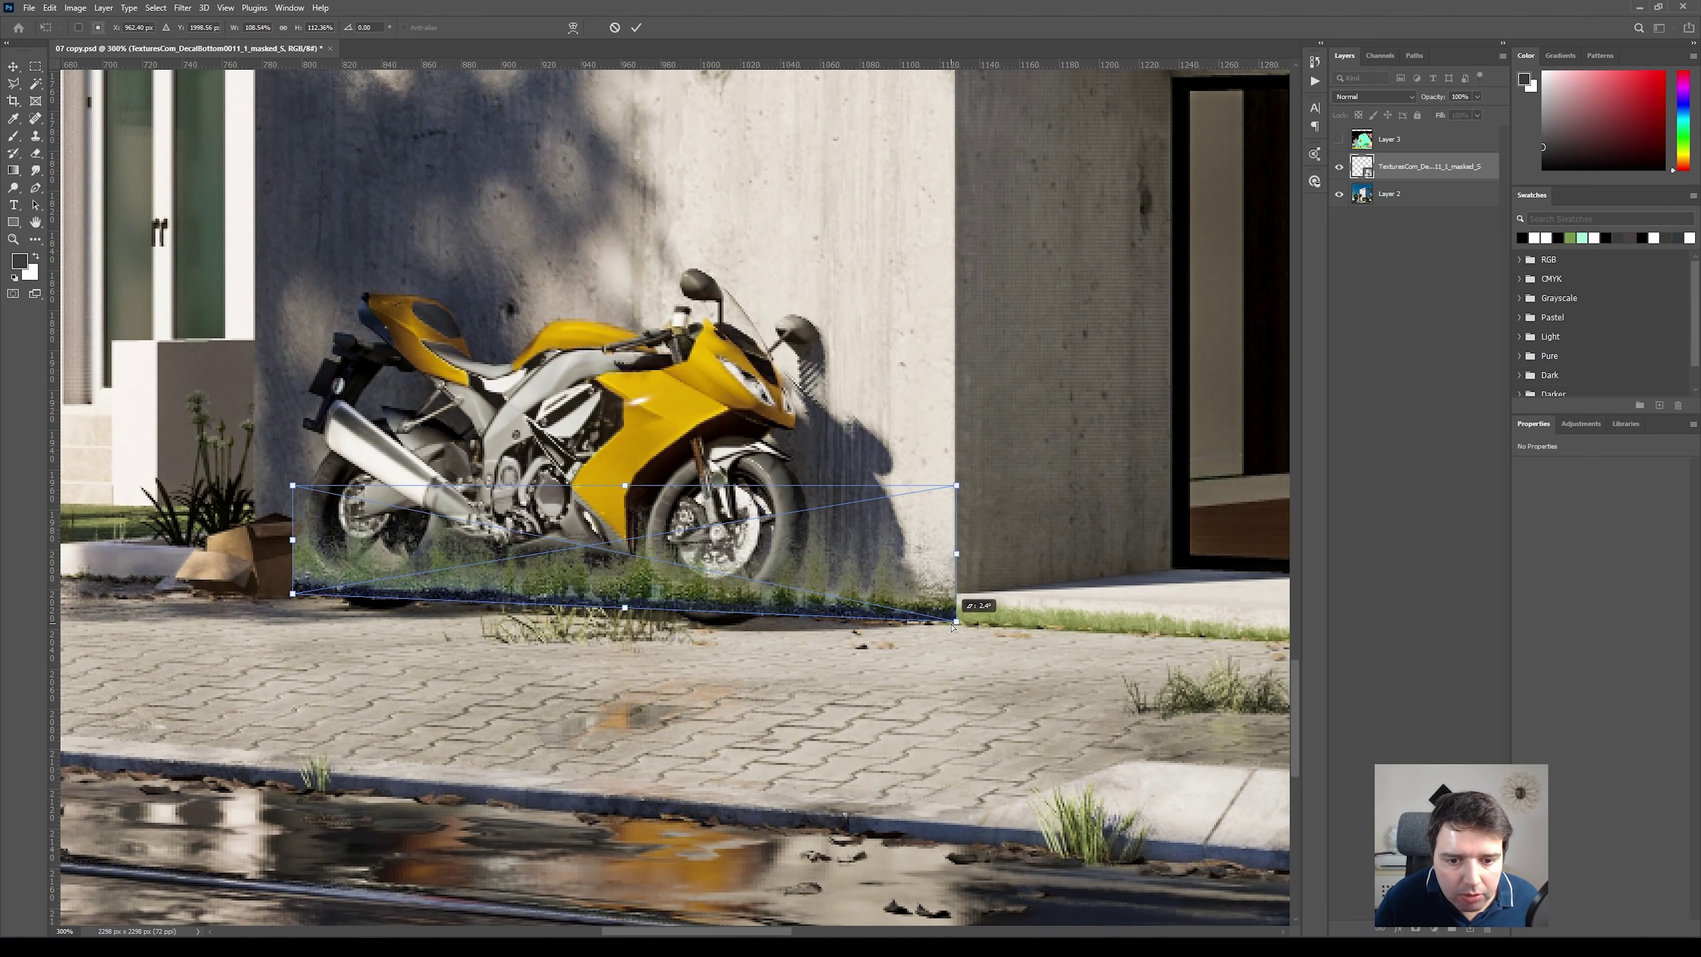
key(Return)
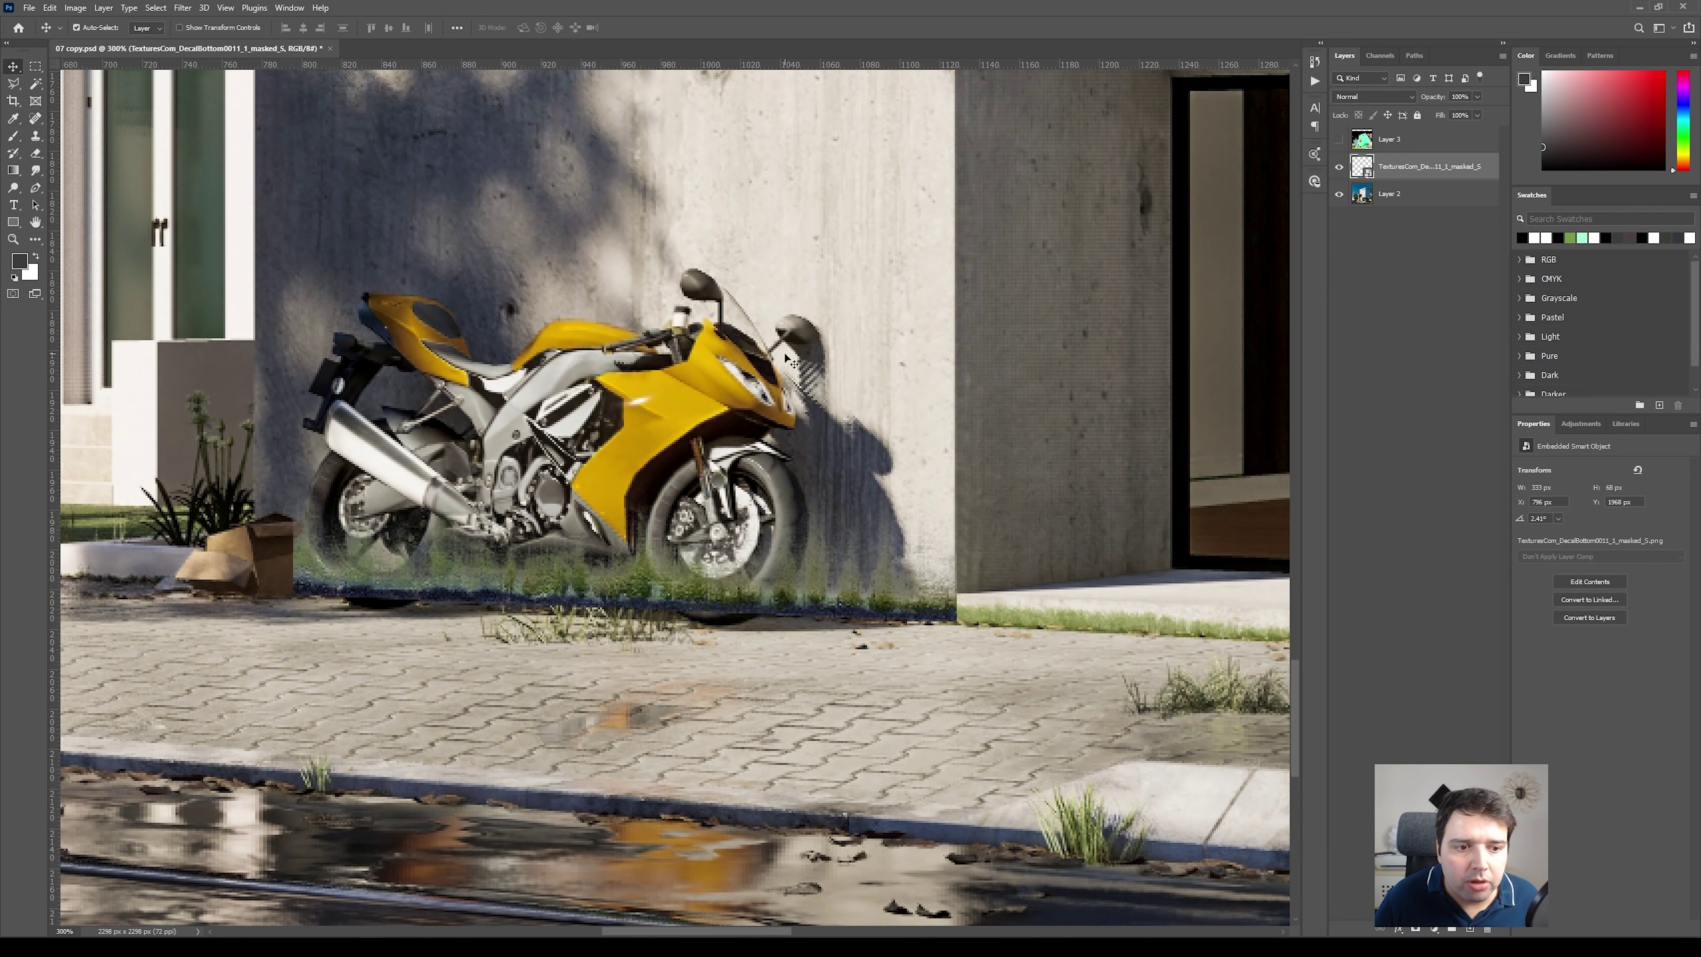
Show the colour-ID map layer and make it the active layer
click(1339, 140)
click(1389, 138)
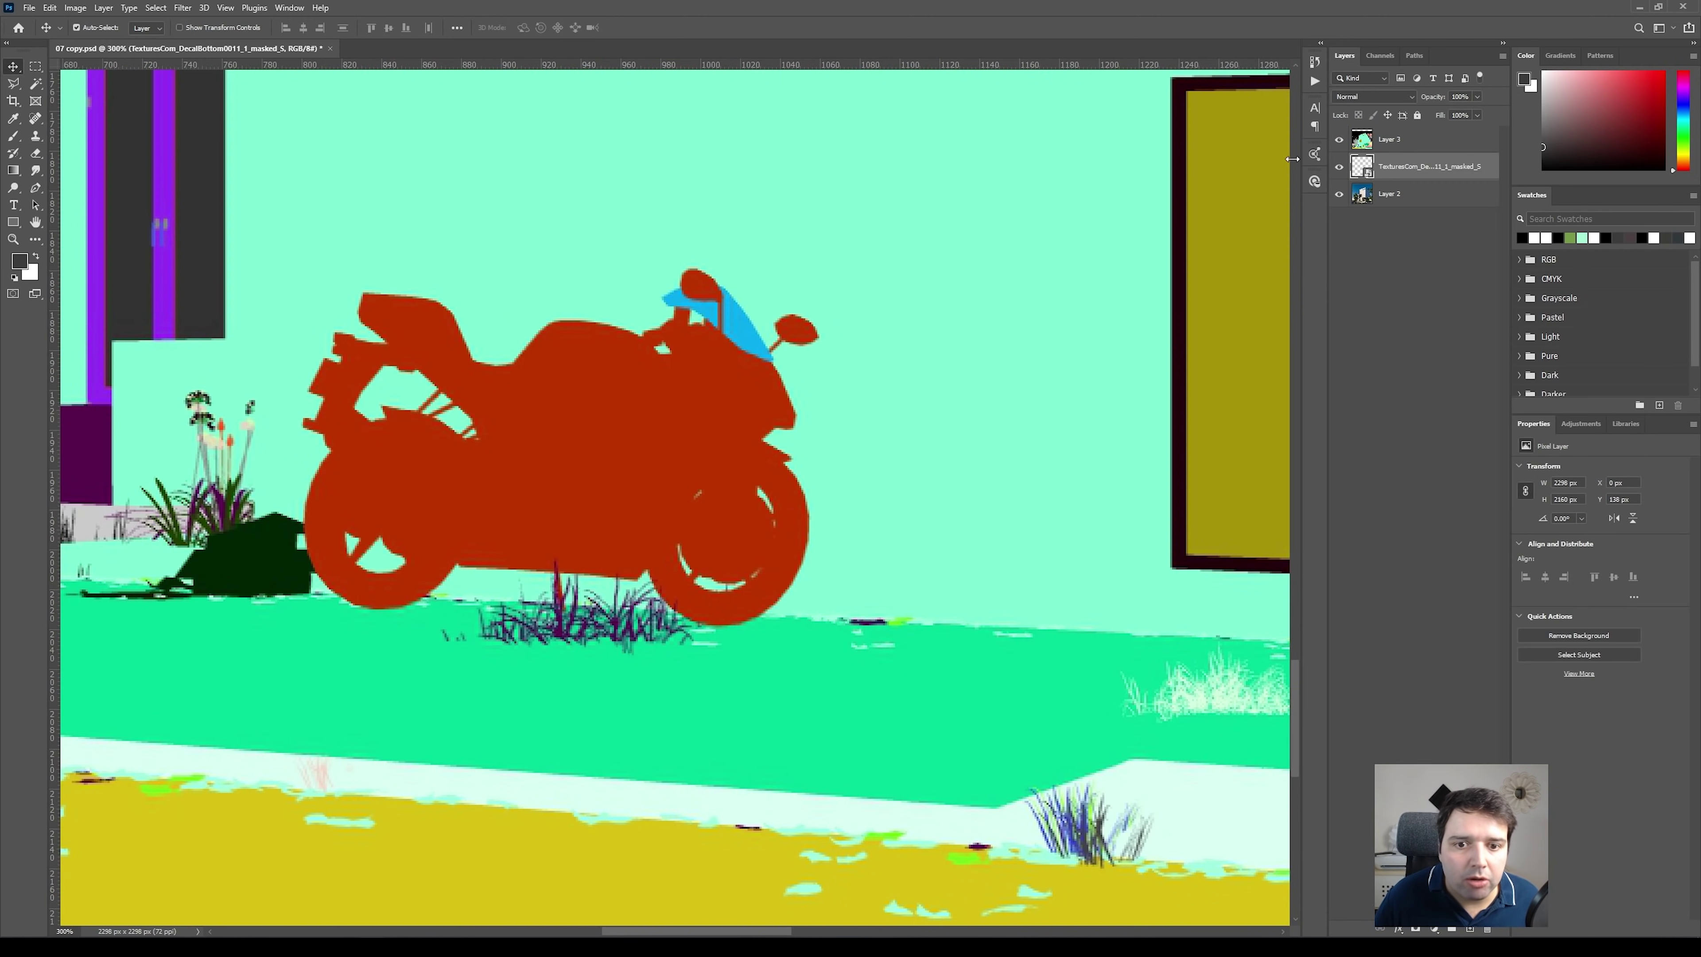
key(ctrl+minus)
key(ctrl+minus)
key(ctrl+minus)
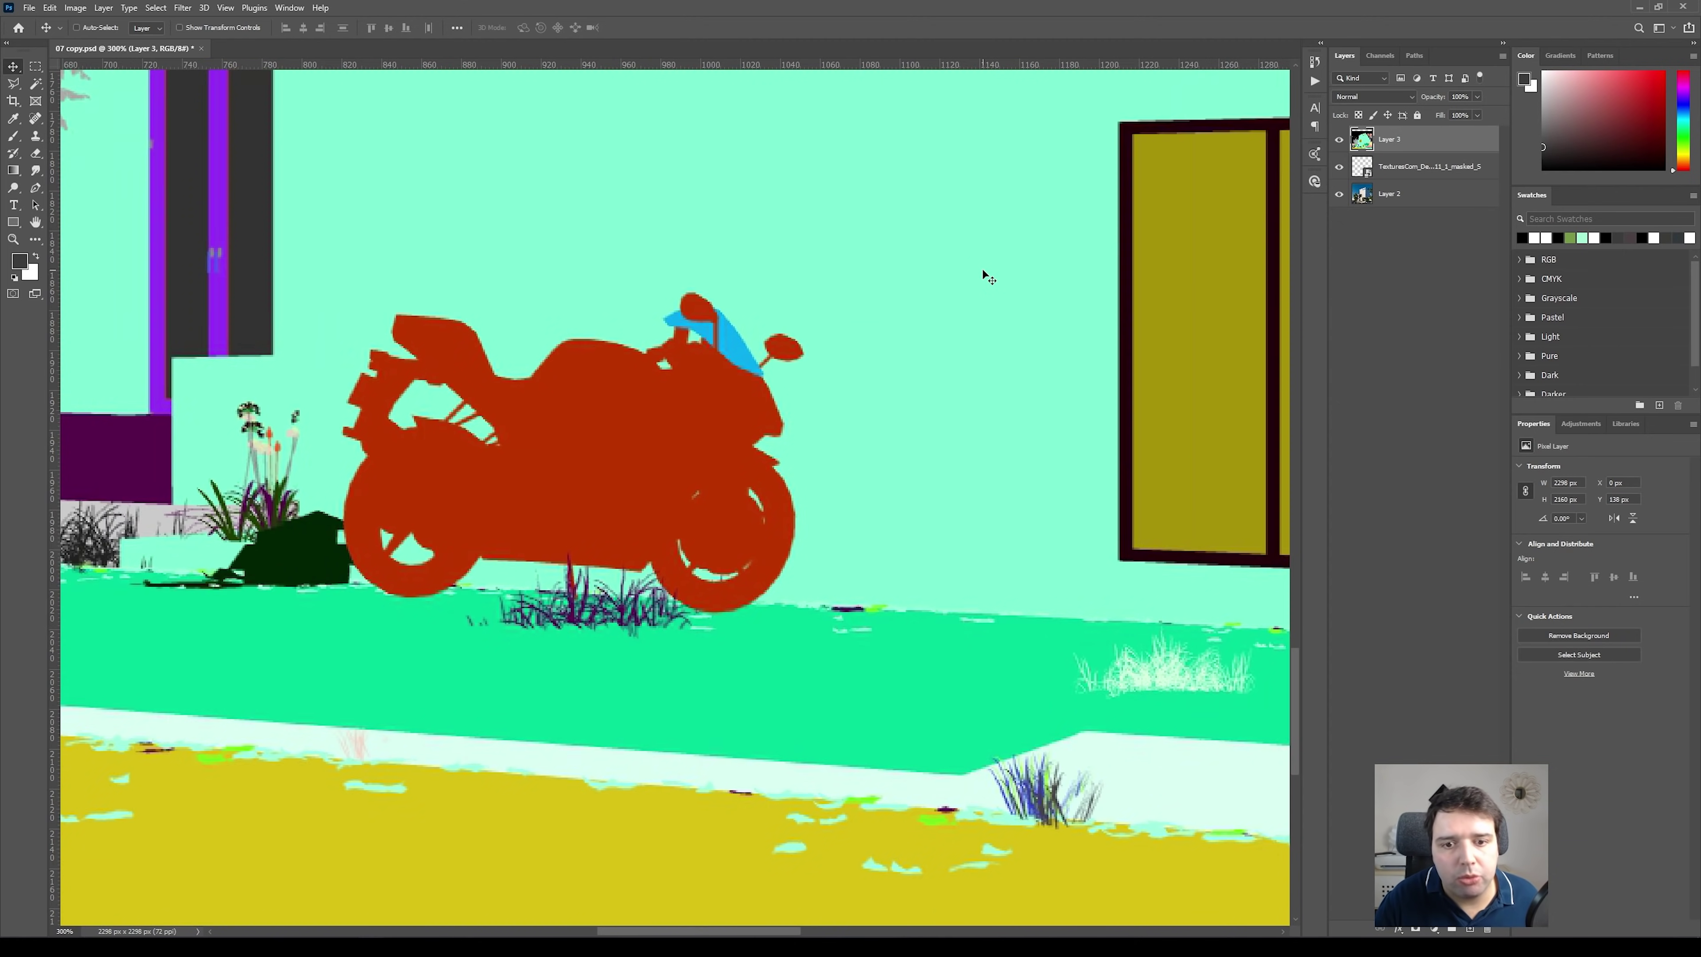
key(ctrl+minus)
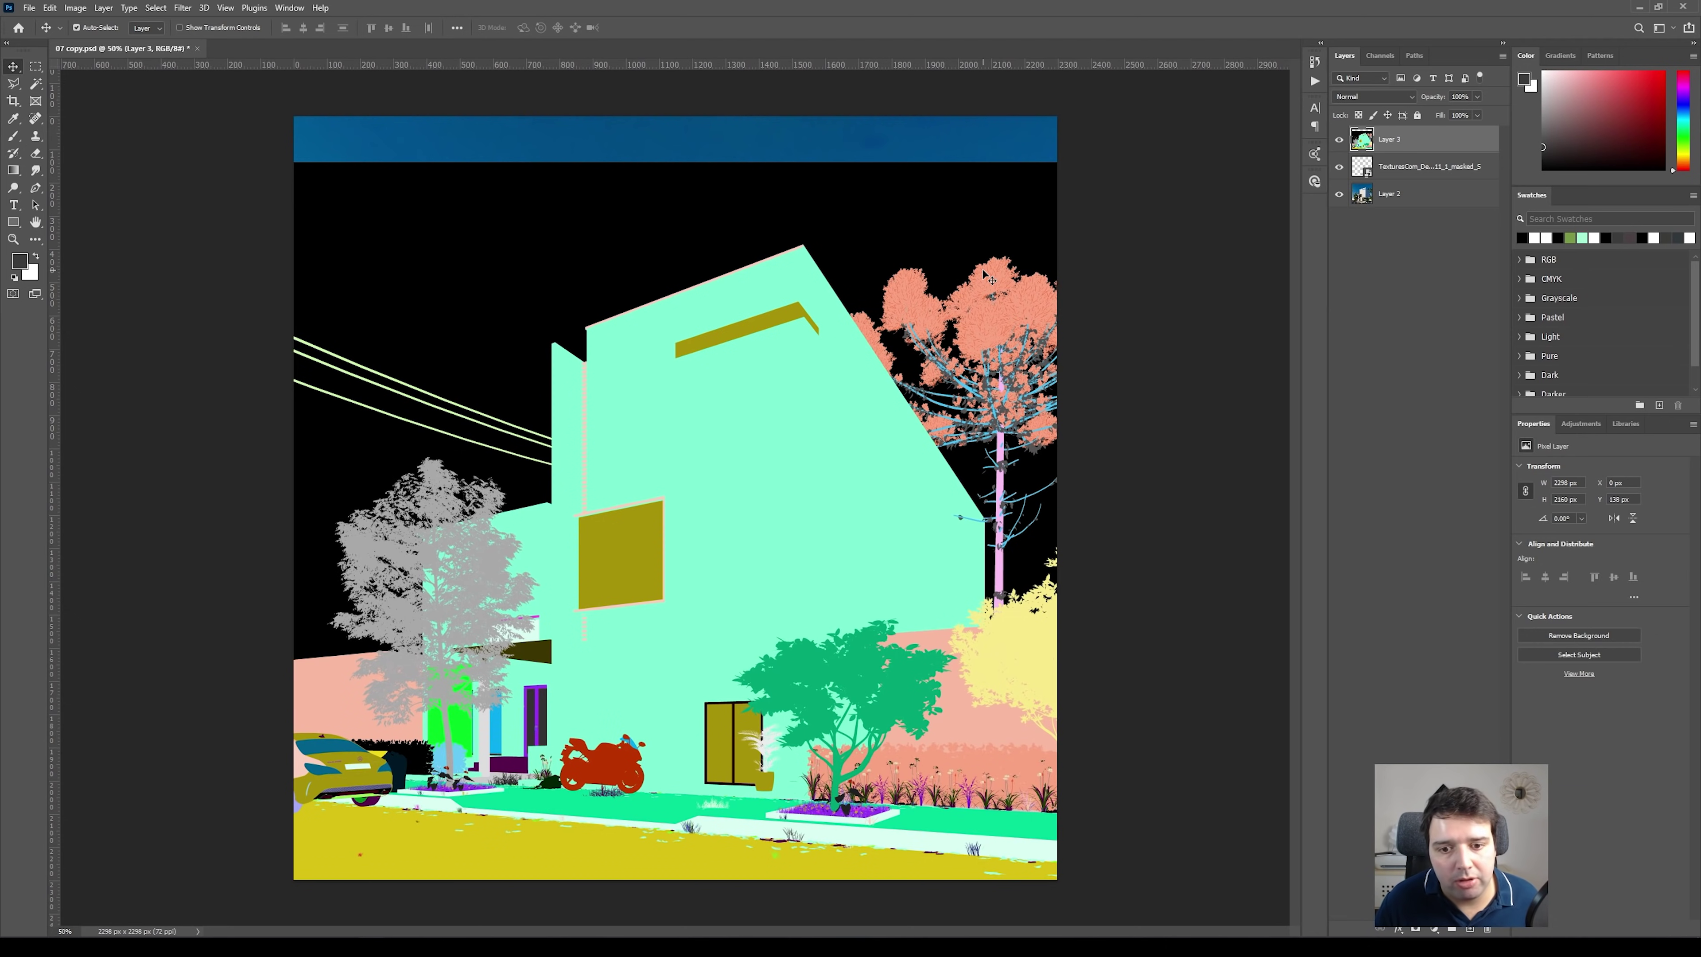
scroll(990, 279, up, 4)
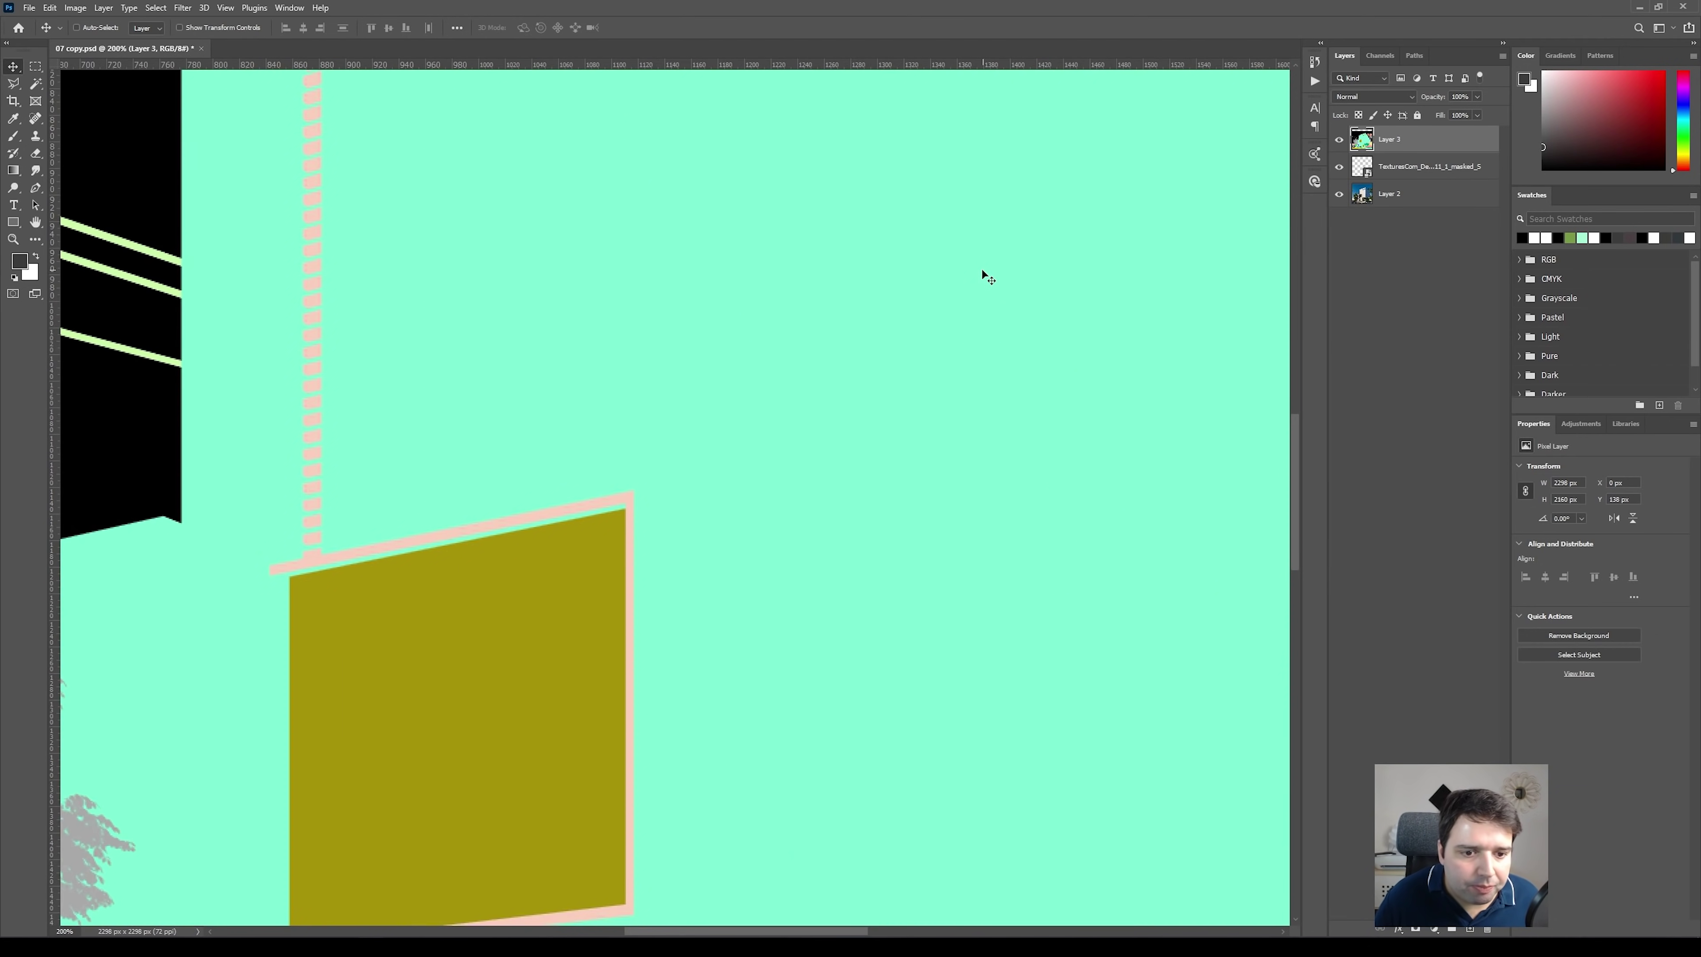
drag(731, 575, 809, 251)
scroll(797, 253, down, 3)
scroll(785, 255, up, 4)
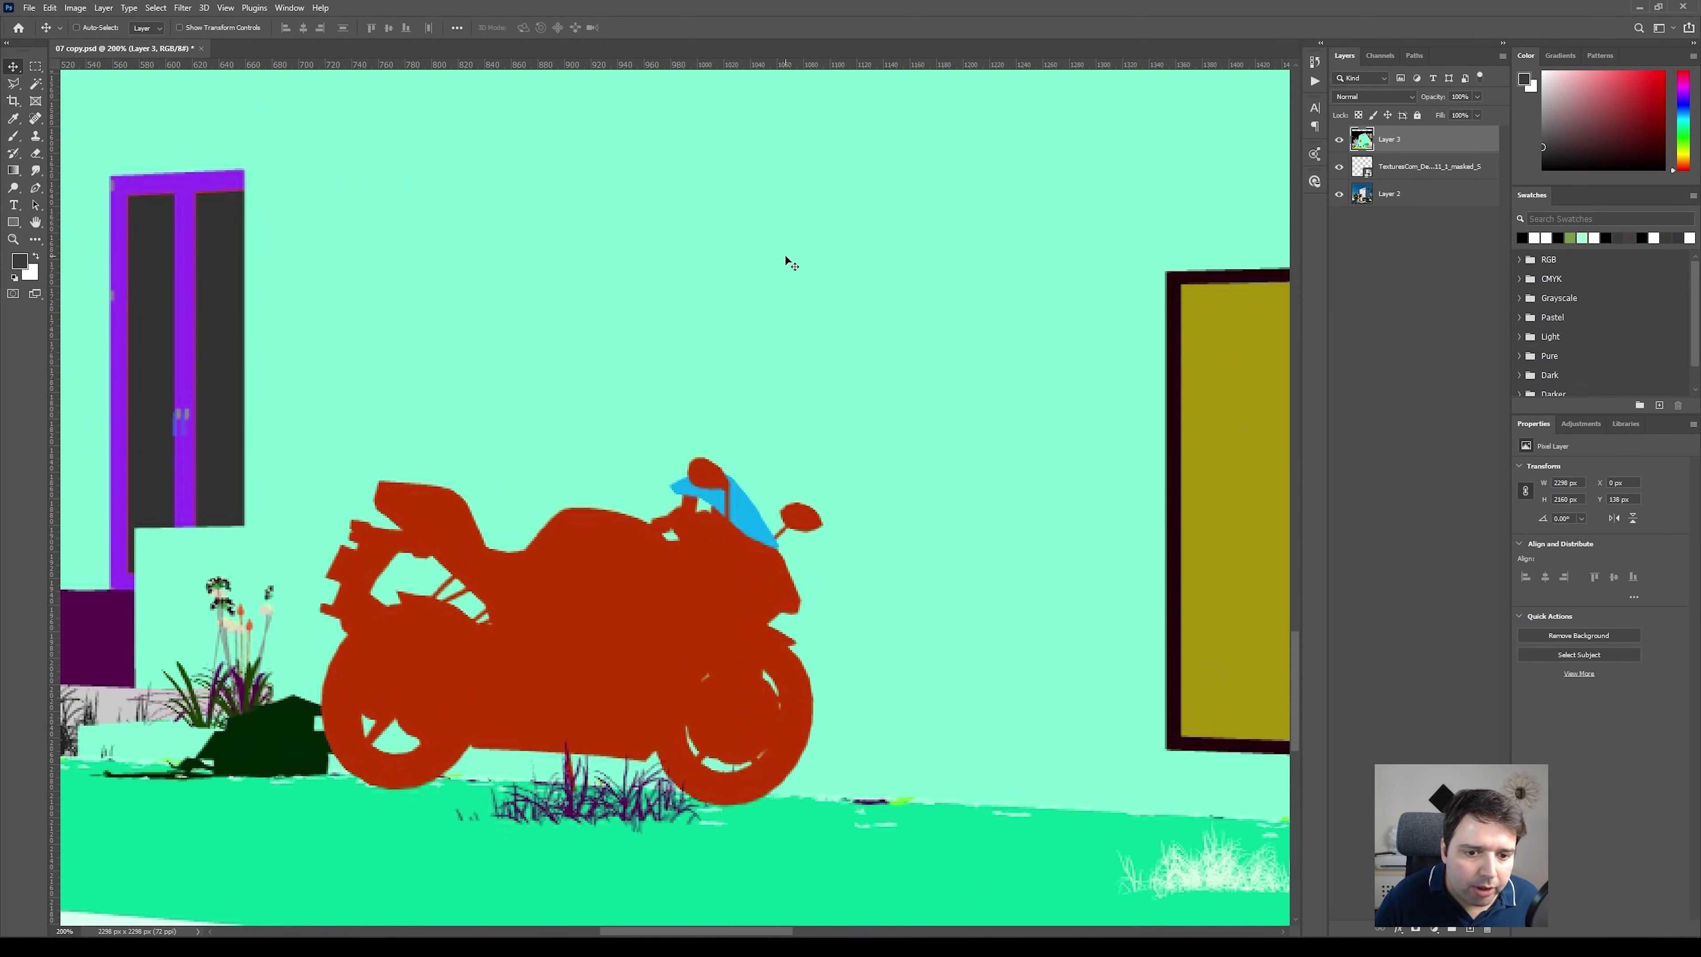
drag(785, 255, 849, 152)
Magic Wand-select the motorcycle and box, then hide the colour-ID layer and target the decal layer
click(37, 83)
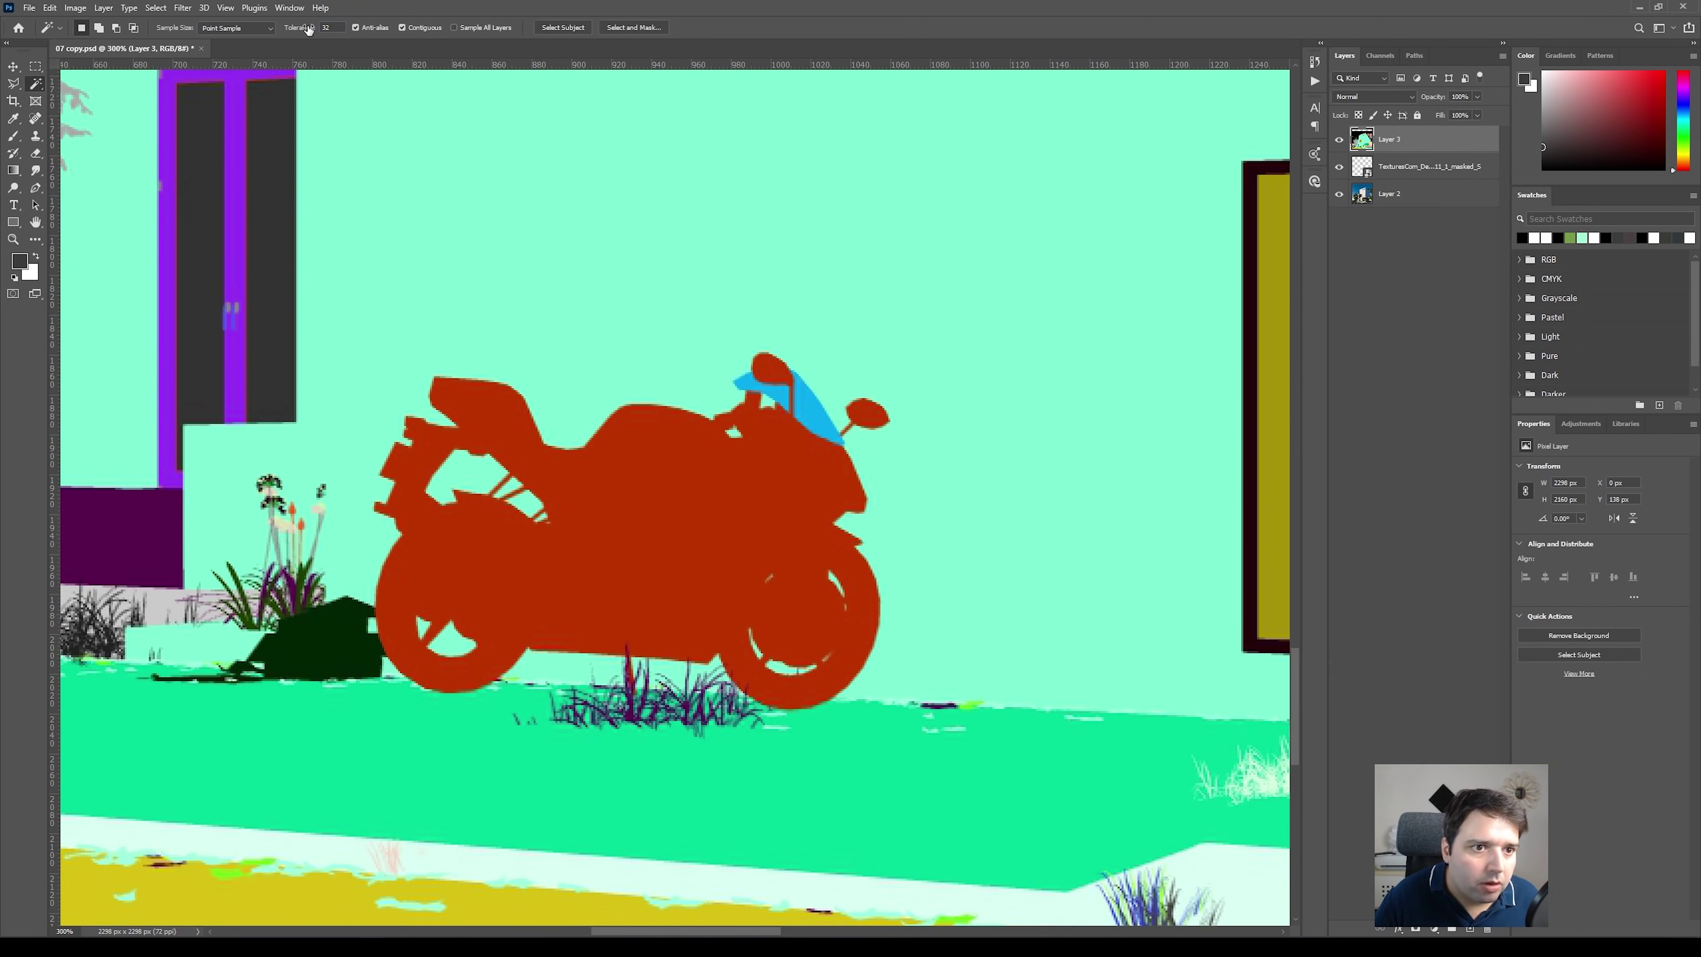
click(626, 475)
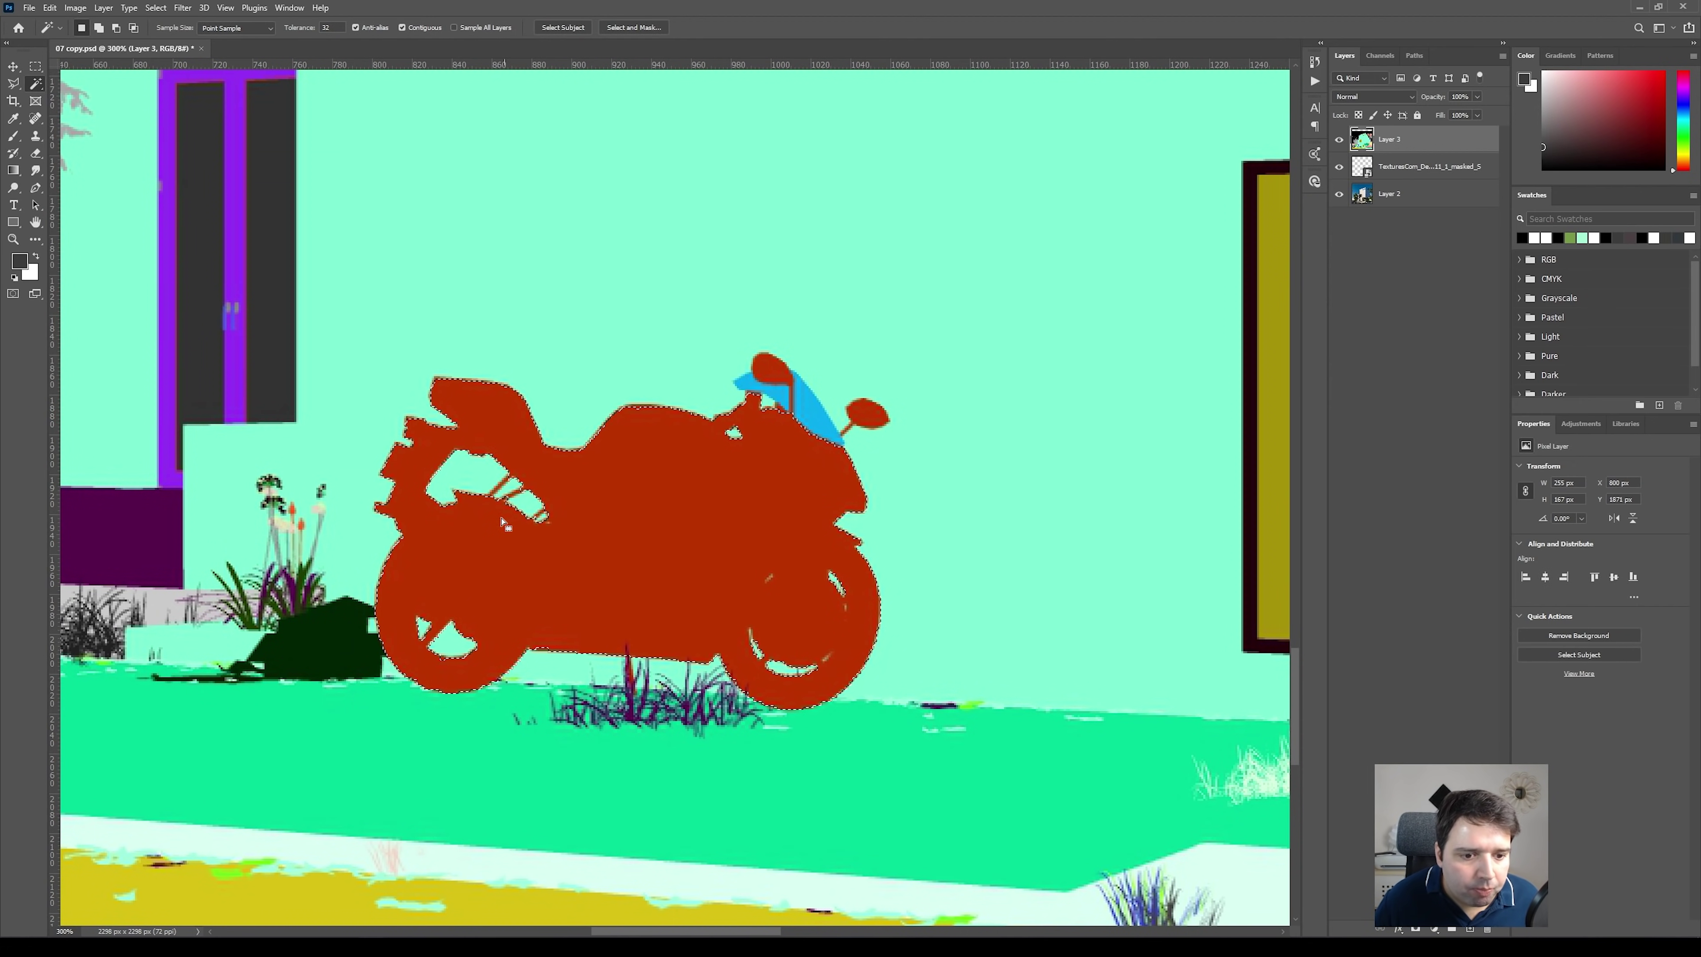
shift+click(338, 633)
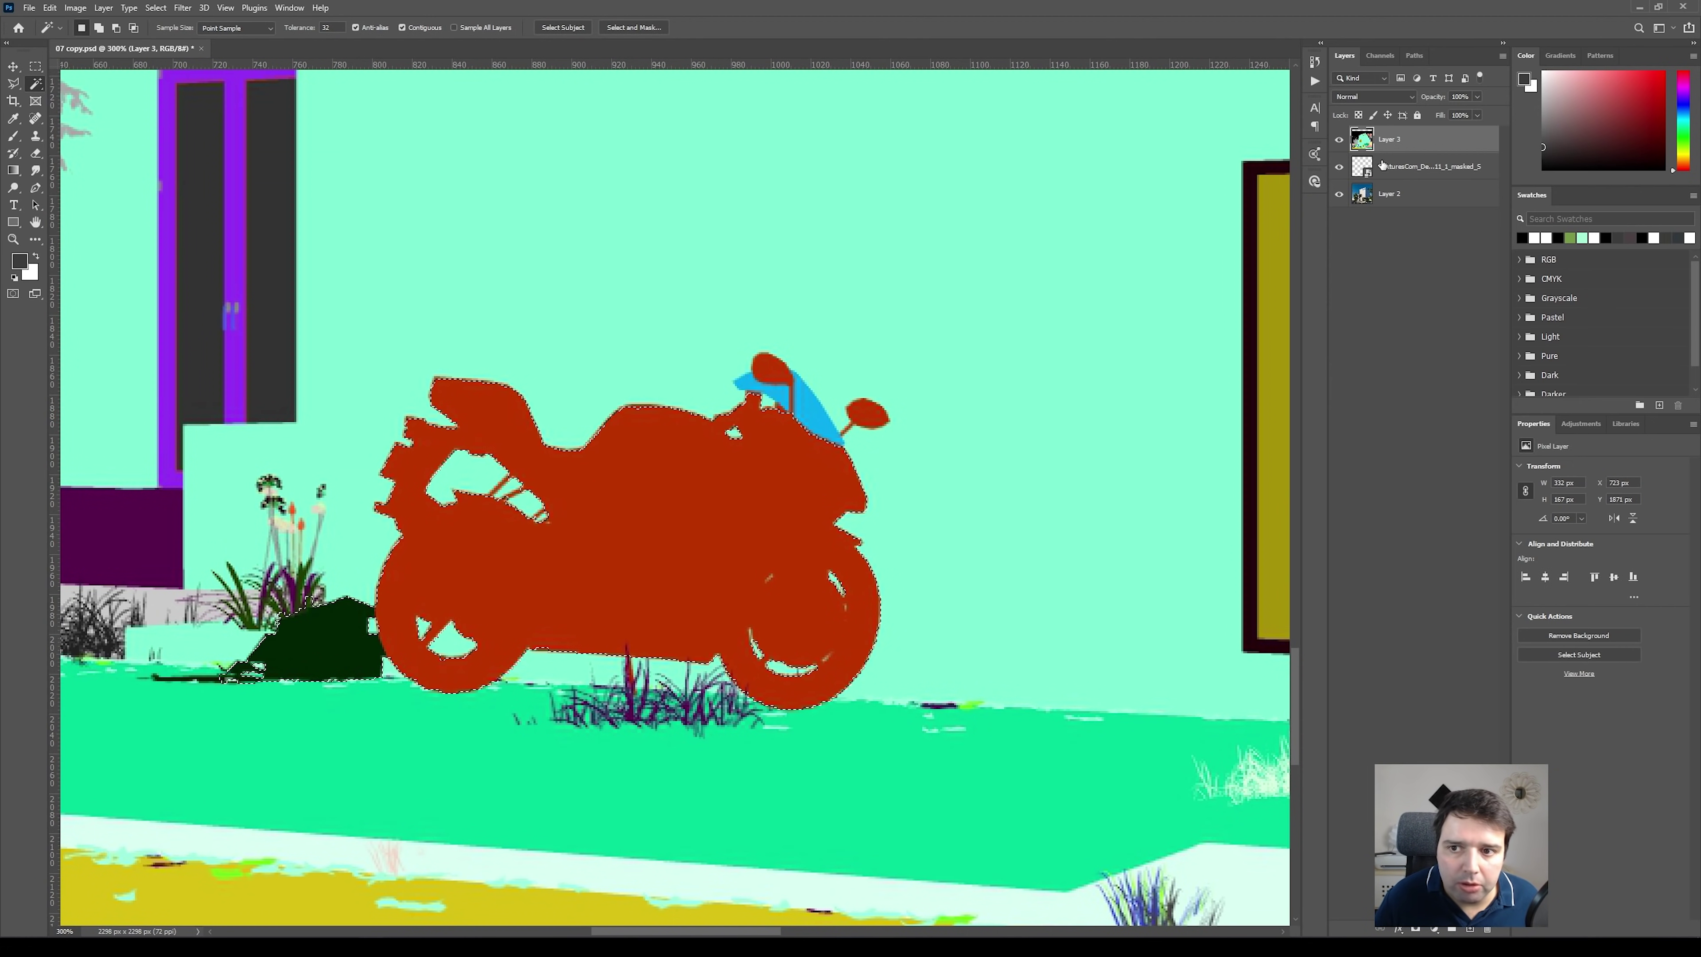
click(1339, 141)
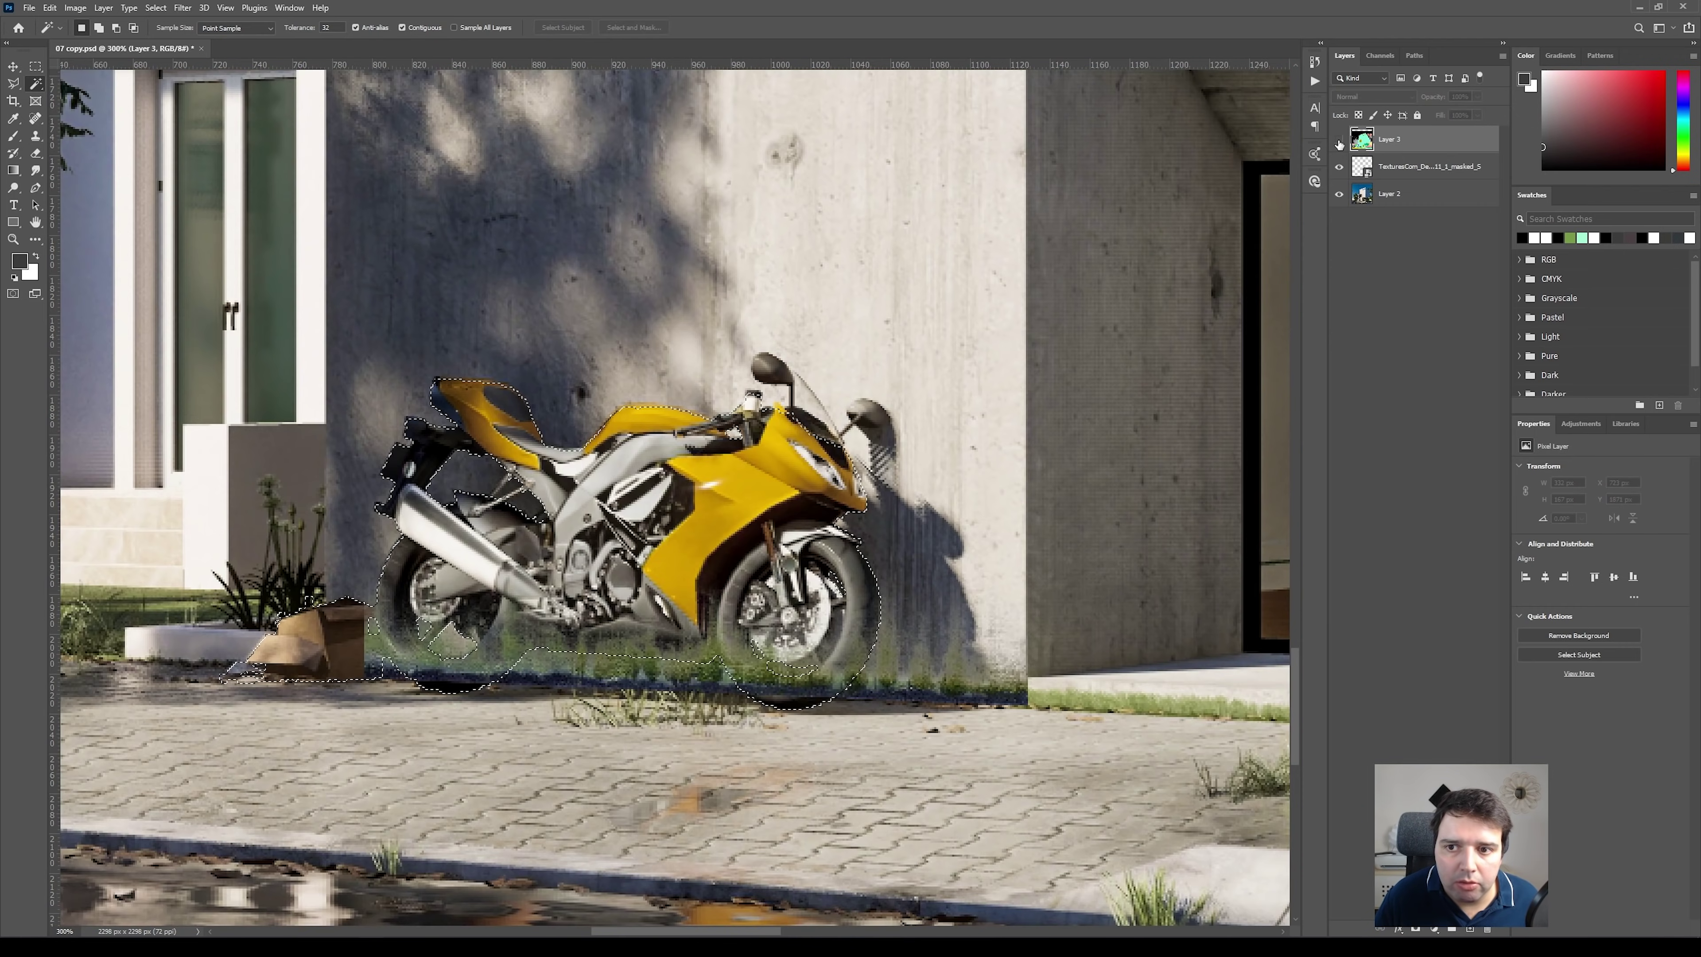
click(1366, 172)
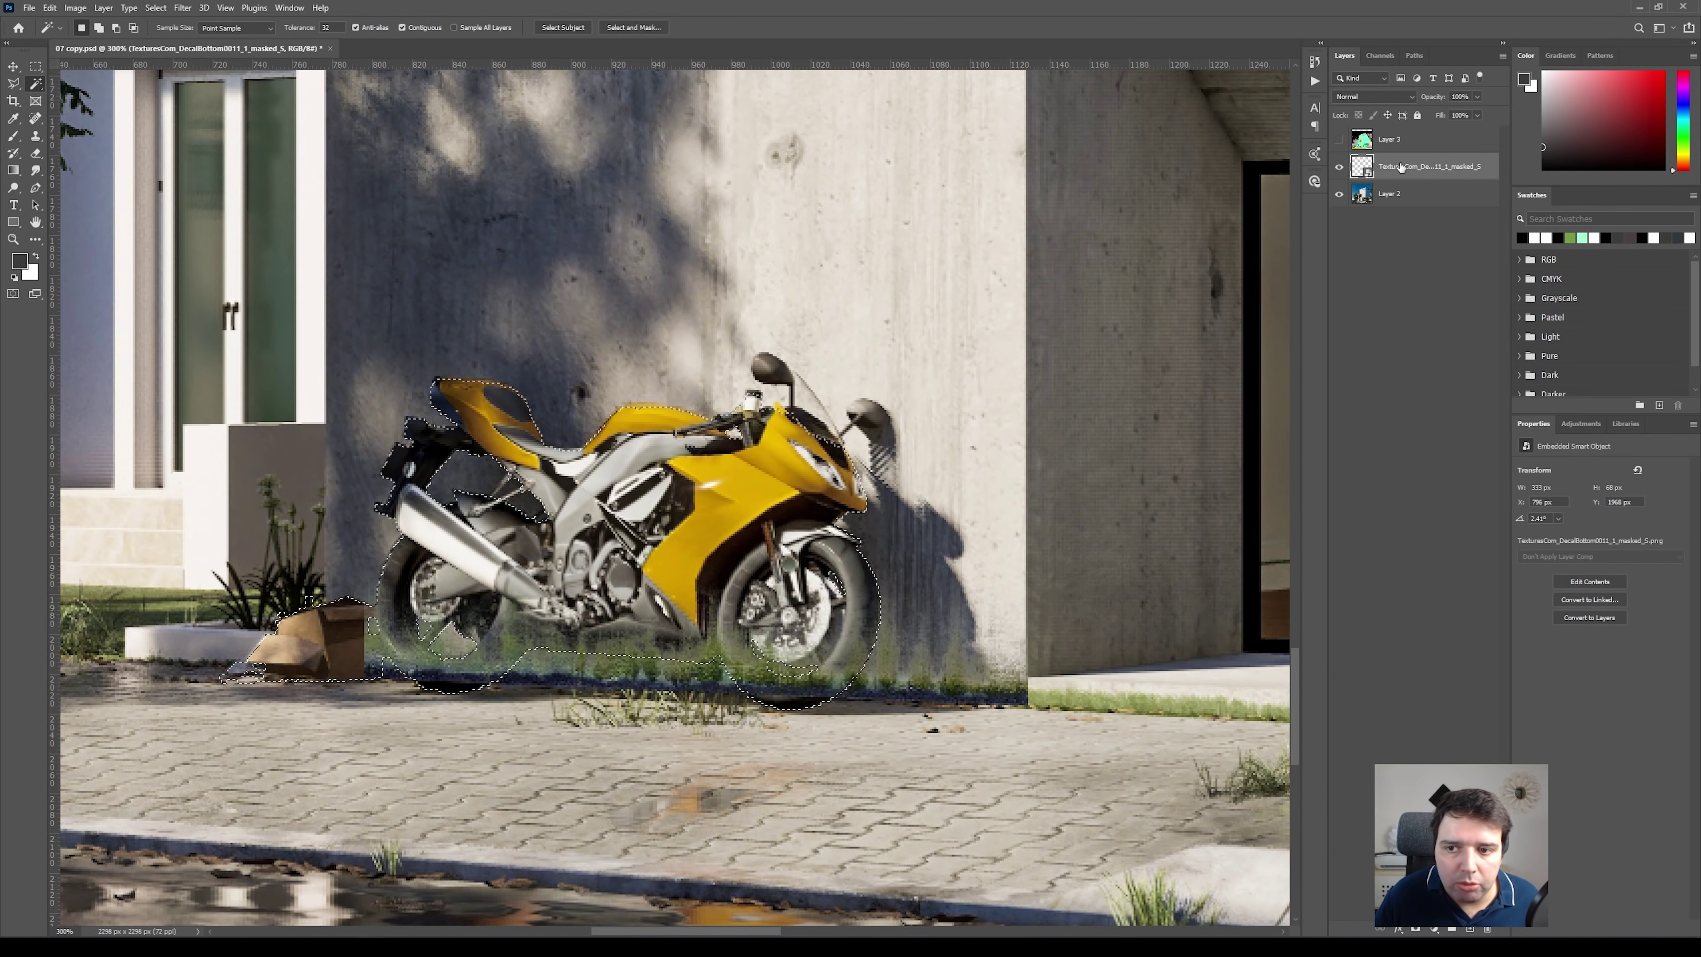
Invert the selection and add a layer mask hiding the decal over the motorcycle and box
click(35, 66)
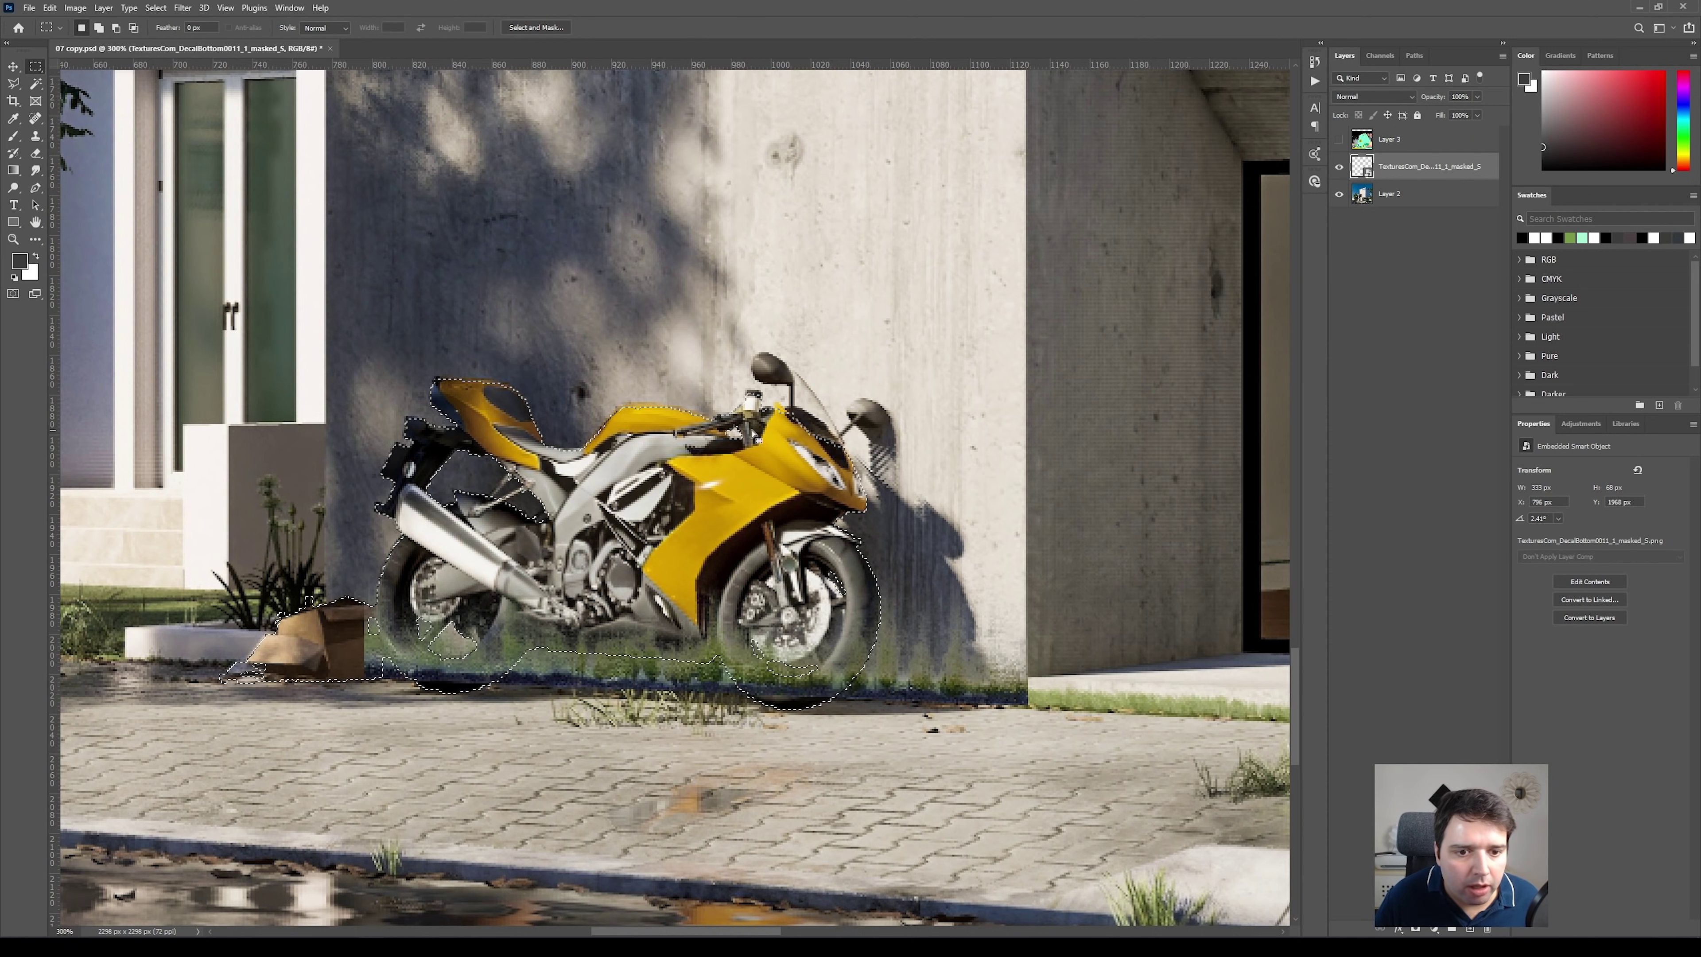
right_click(680, 475)
click(703, 491)
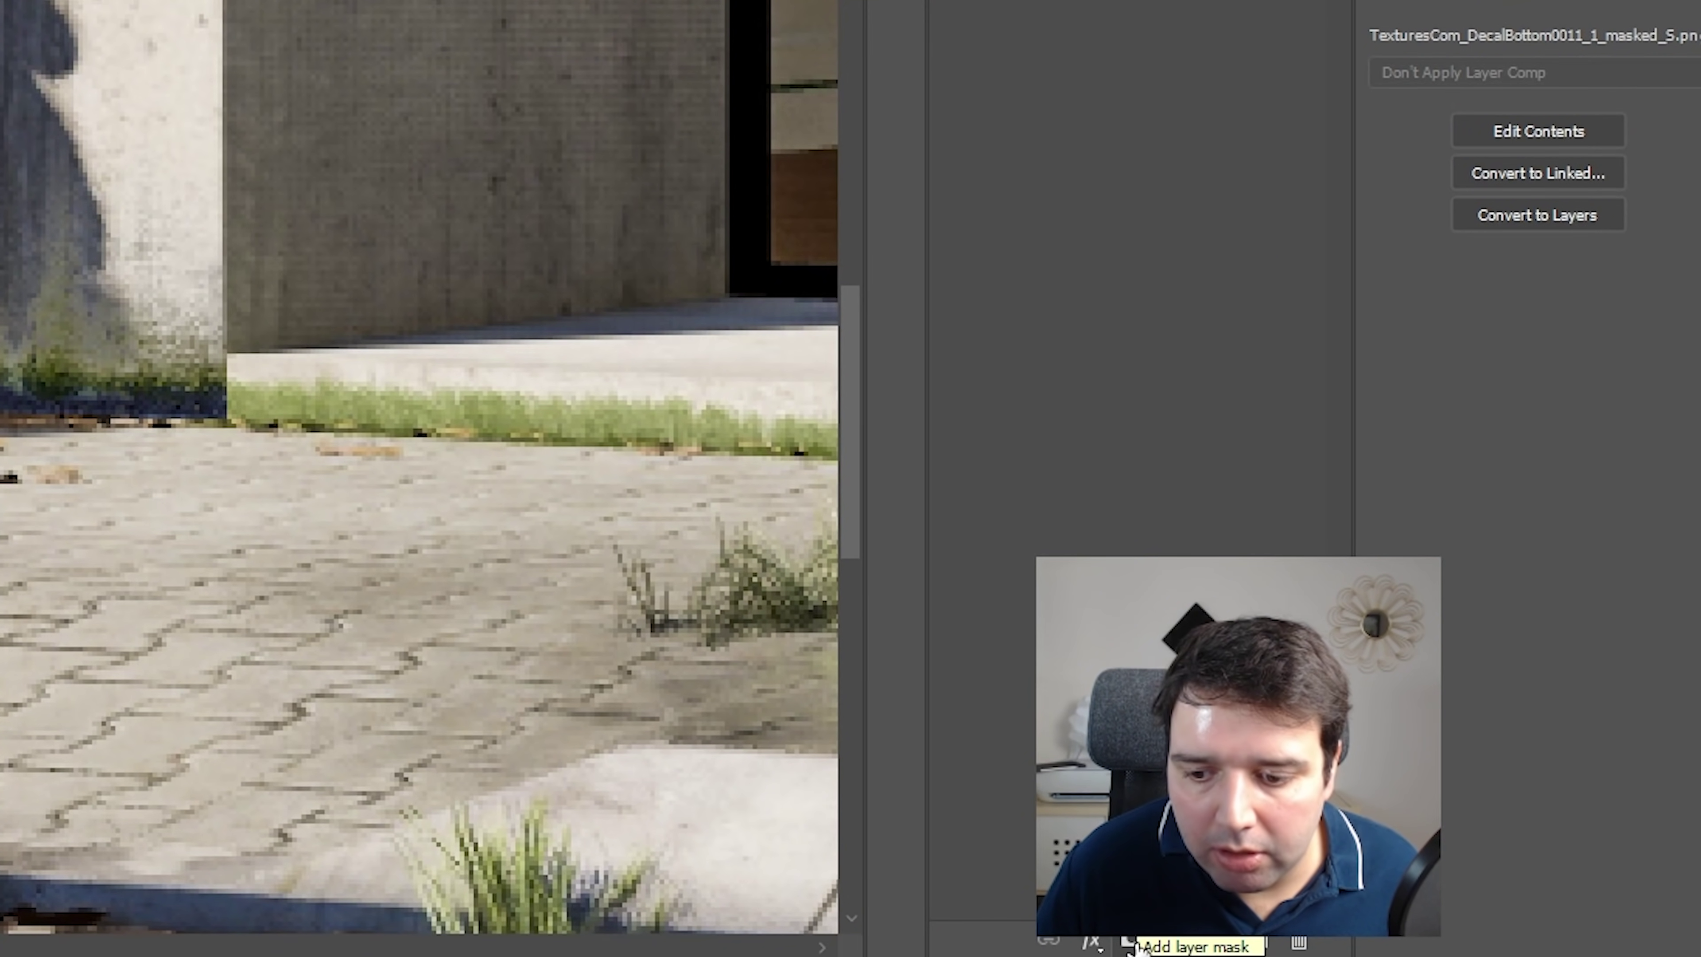
click(1131, 943)
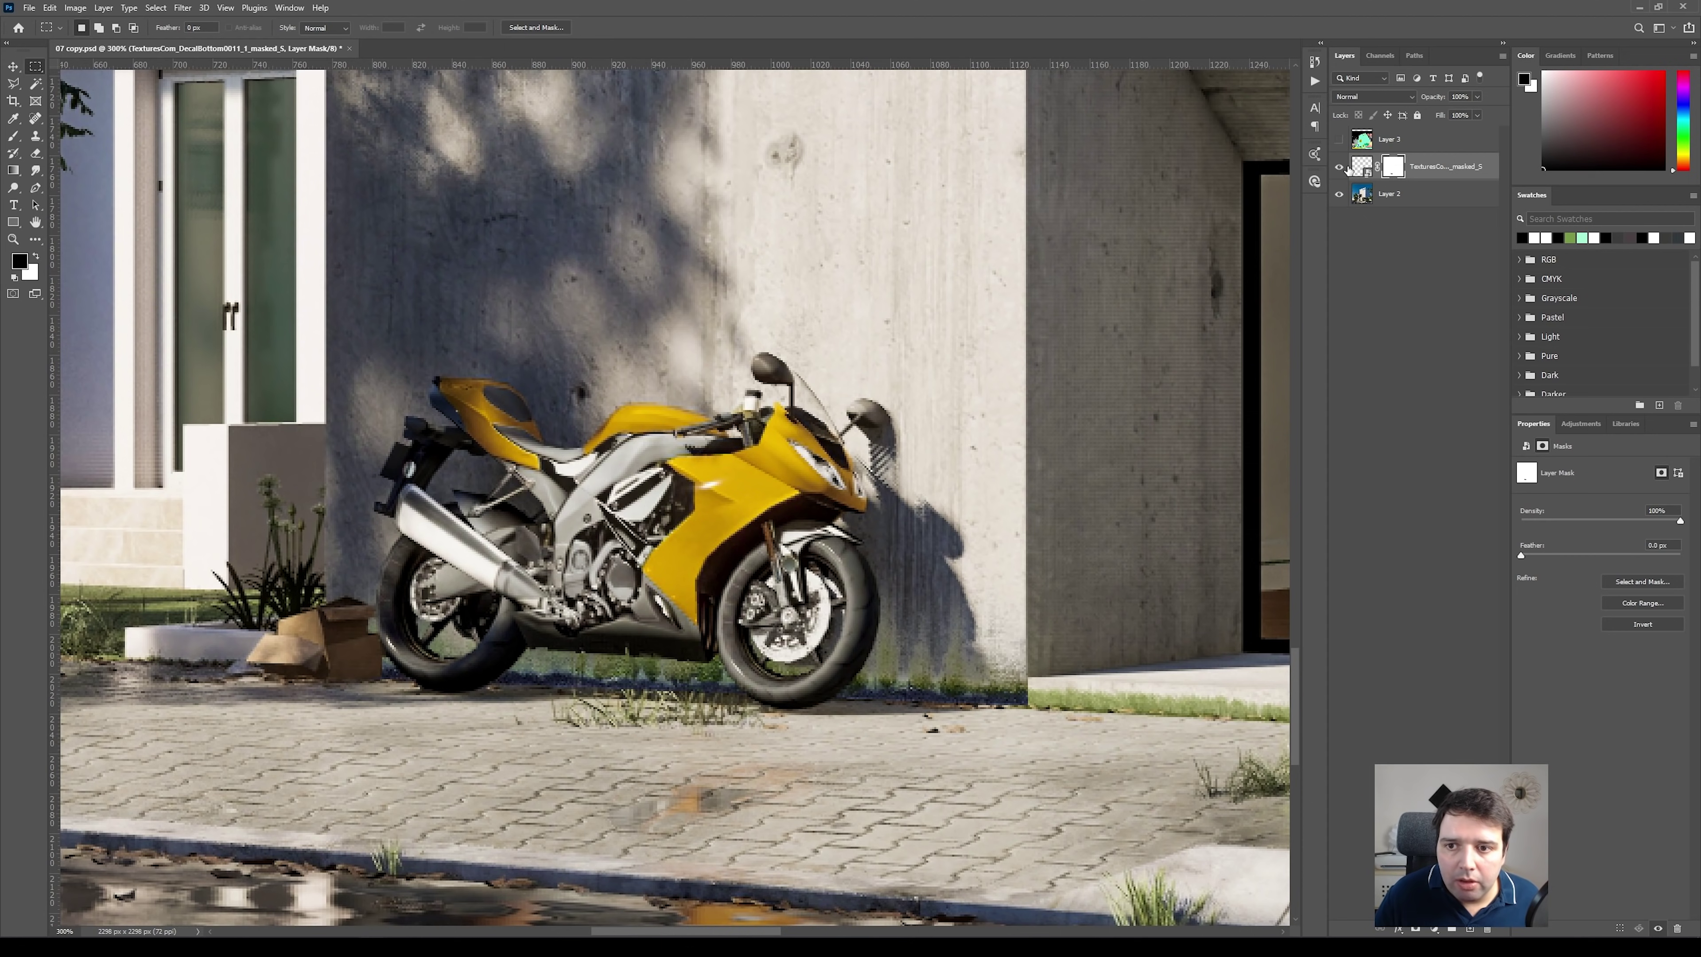
Set the moss decal to Multiply and toggle it to compare before and after
click(1361, 166)
click(1372, 97)
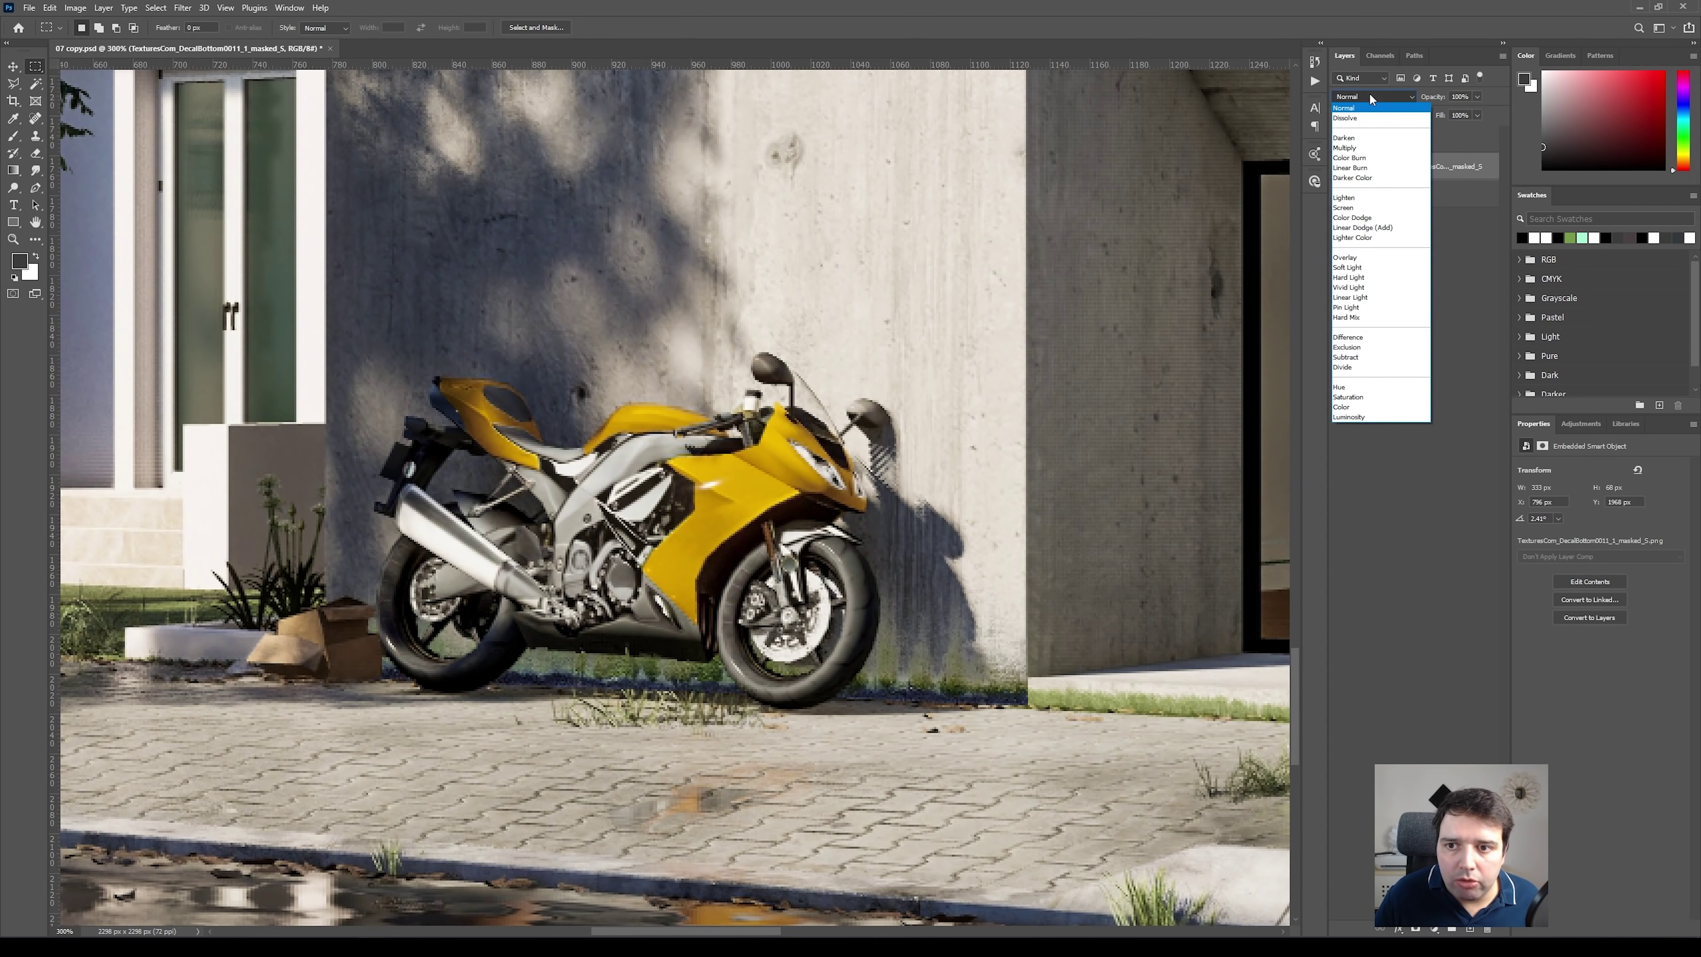
click(1350, 148)
click(1338, 168)
click(1338, 167)
click(1338, 168)
click(1338, 167)
click(1338, 168)
click(1338, 167)
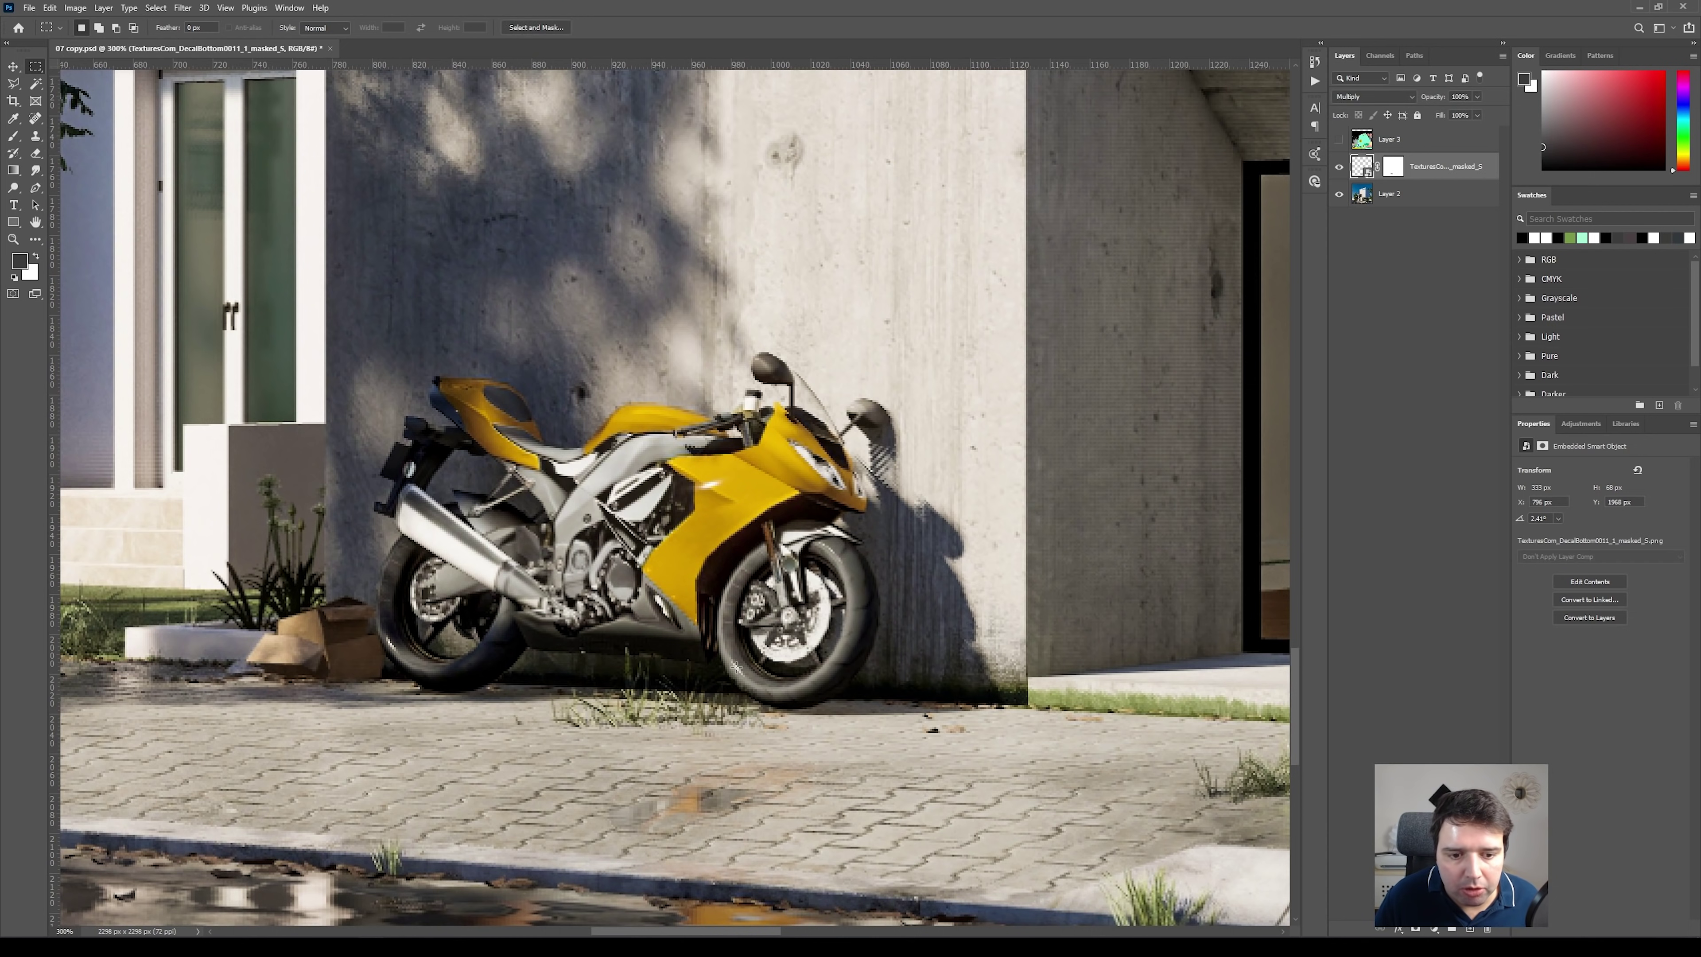
Try the decal's Fill at 80%, then settle on 99%
click(1478, 96)
mouse_move(1478, 135)
mouse_down()
mouse_move(1395, 141)
mouse_move(1451, 132)
mouse_up()
drag(1475, 138, 1479, 140)
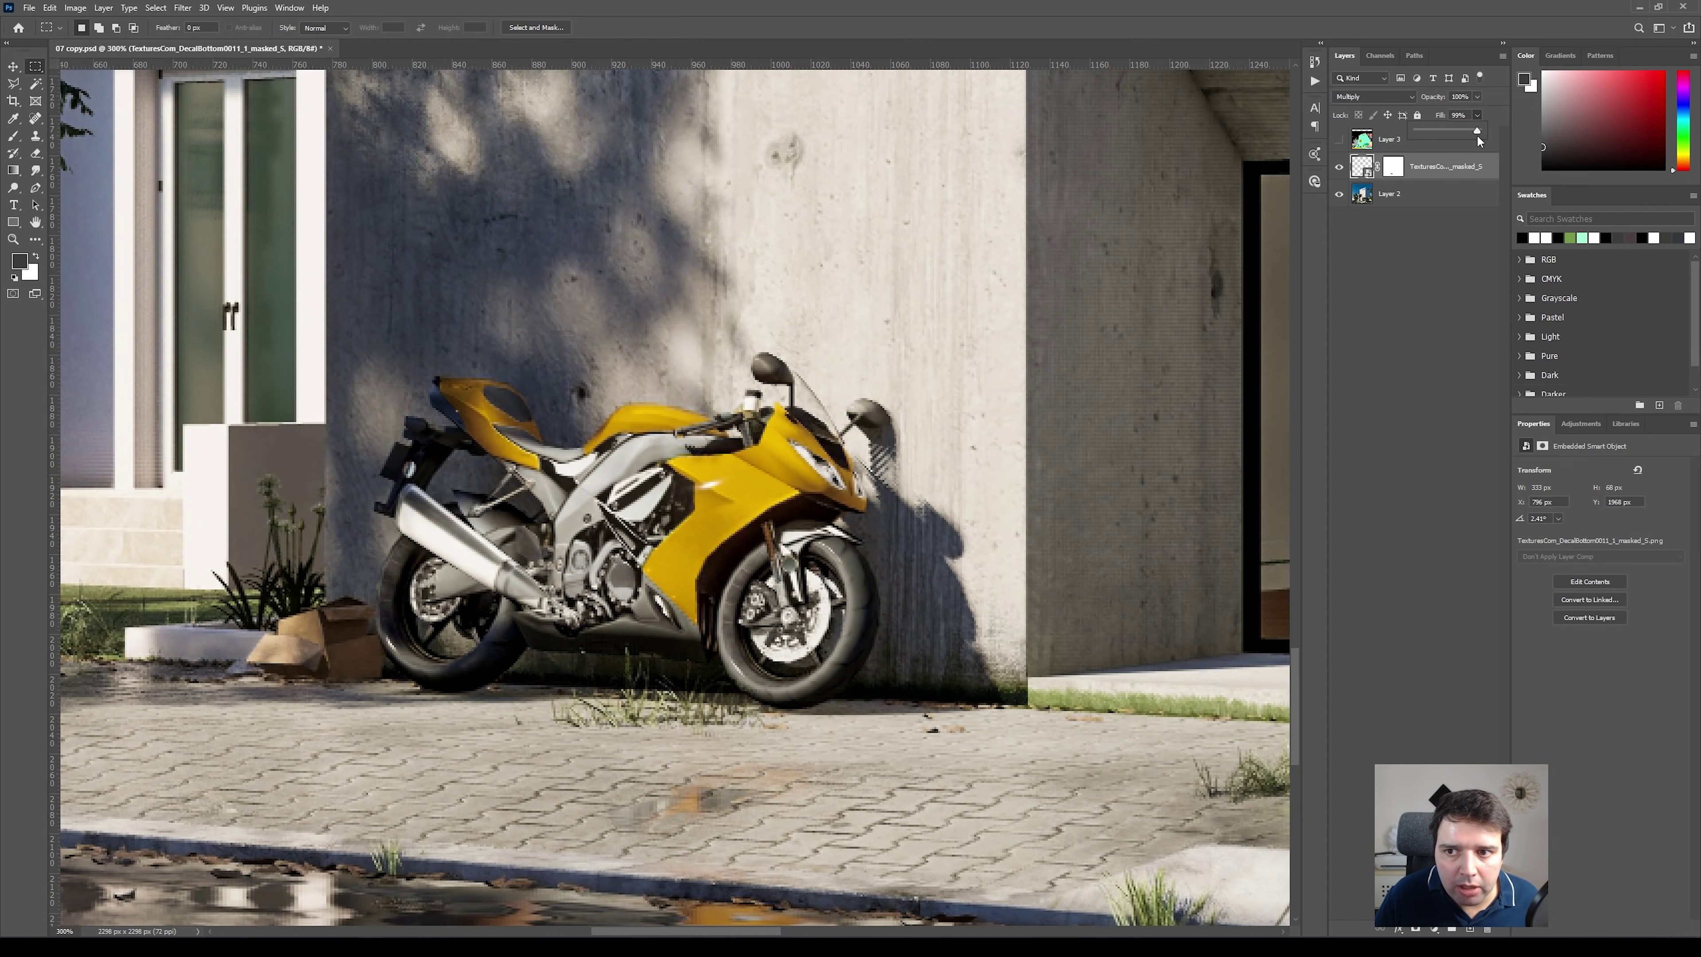
click(1491, 117)
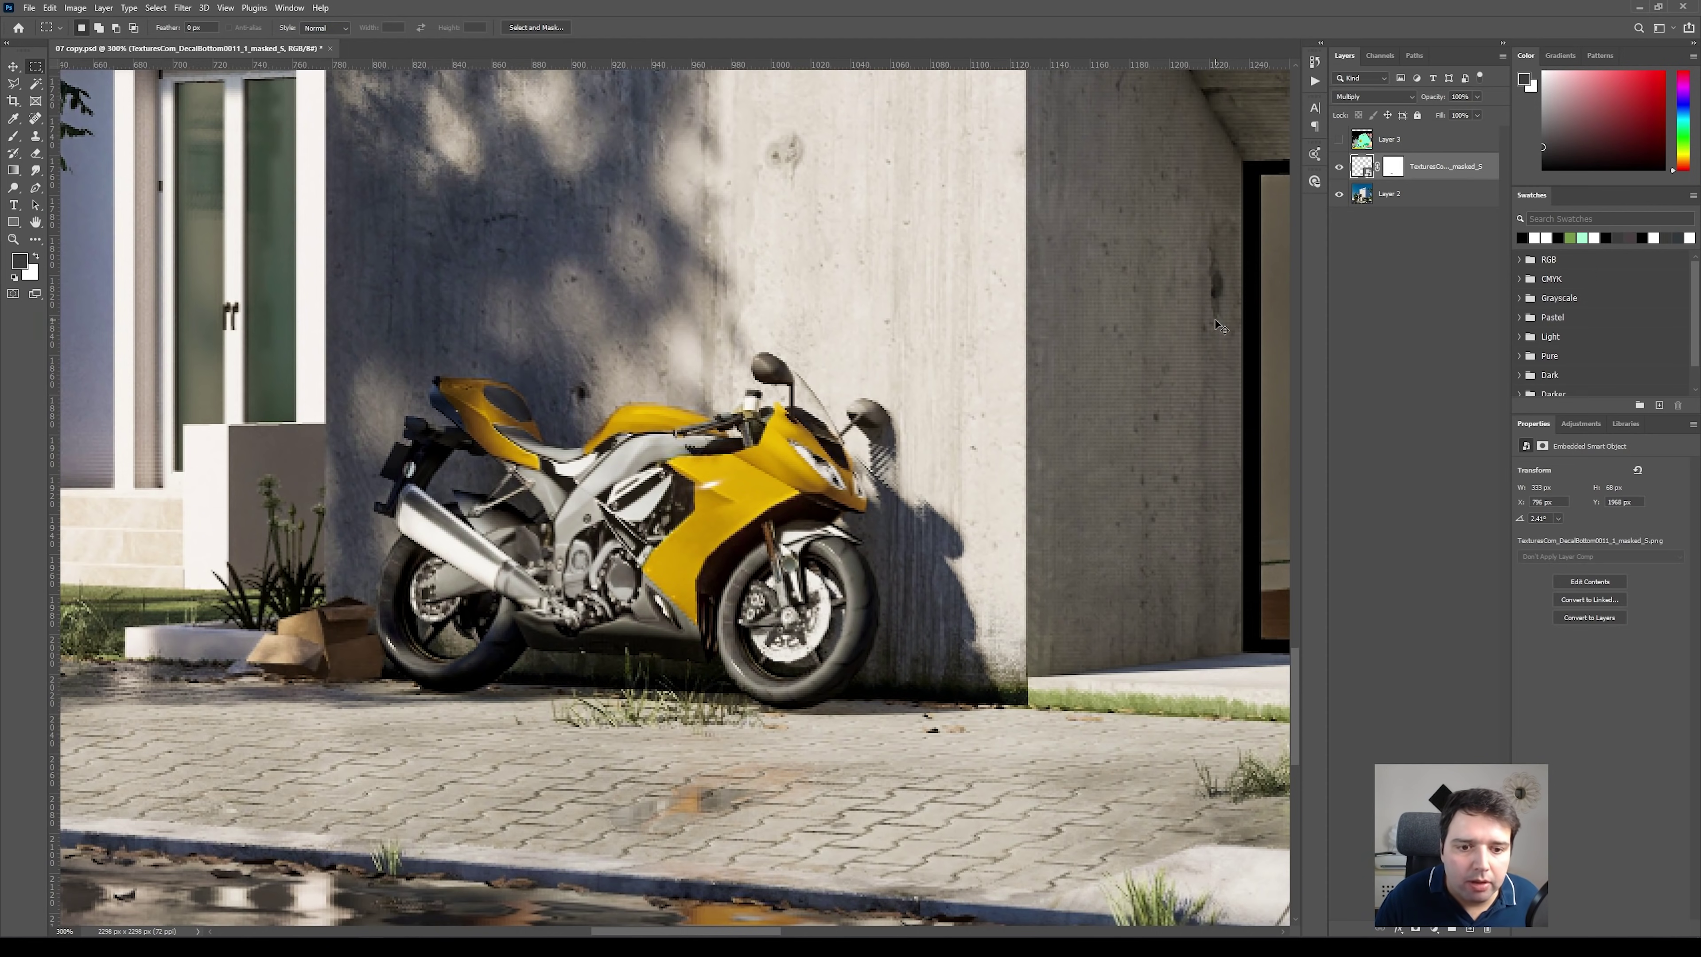
key(ctrl+minus)
Place the DecalsSewer0008 rust leak decal on the upper wall beneath the branch tip
drag(1221, 326, 724, 451)
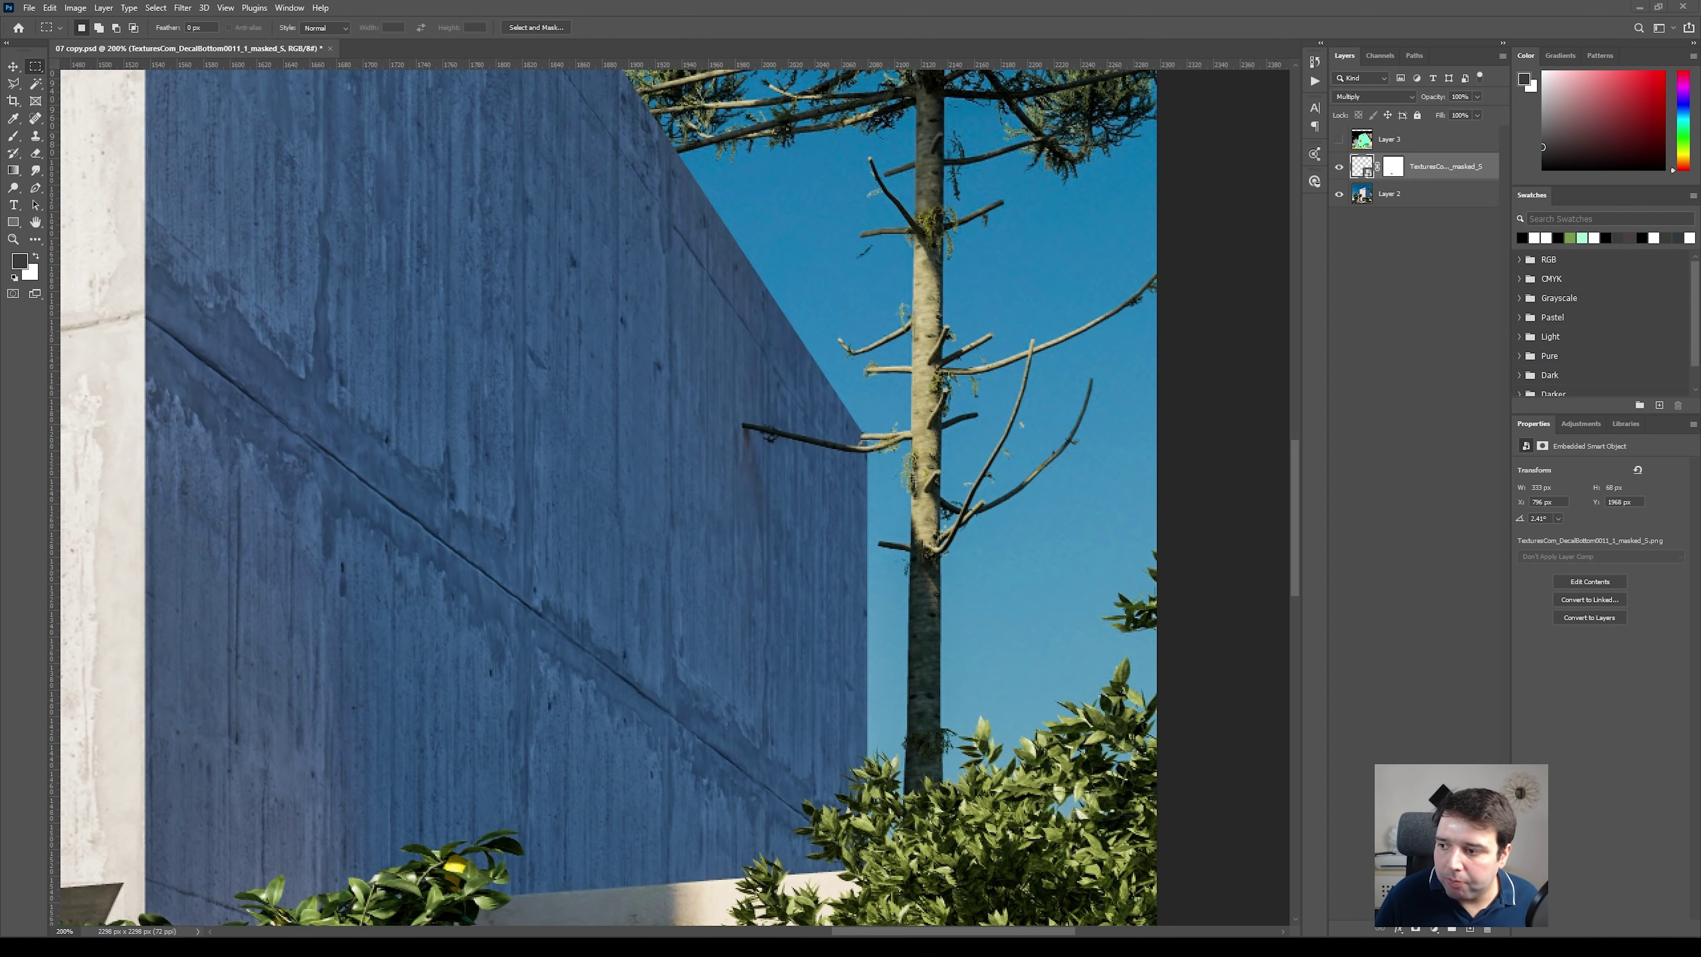
drag(920, 308, 675, 517)
drag(771, 439, 745, 466)
key(Return)
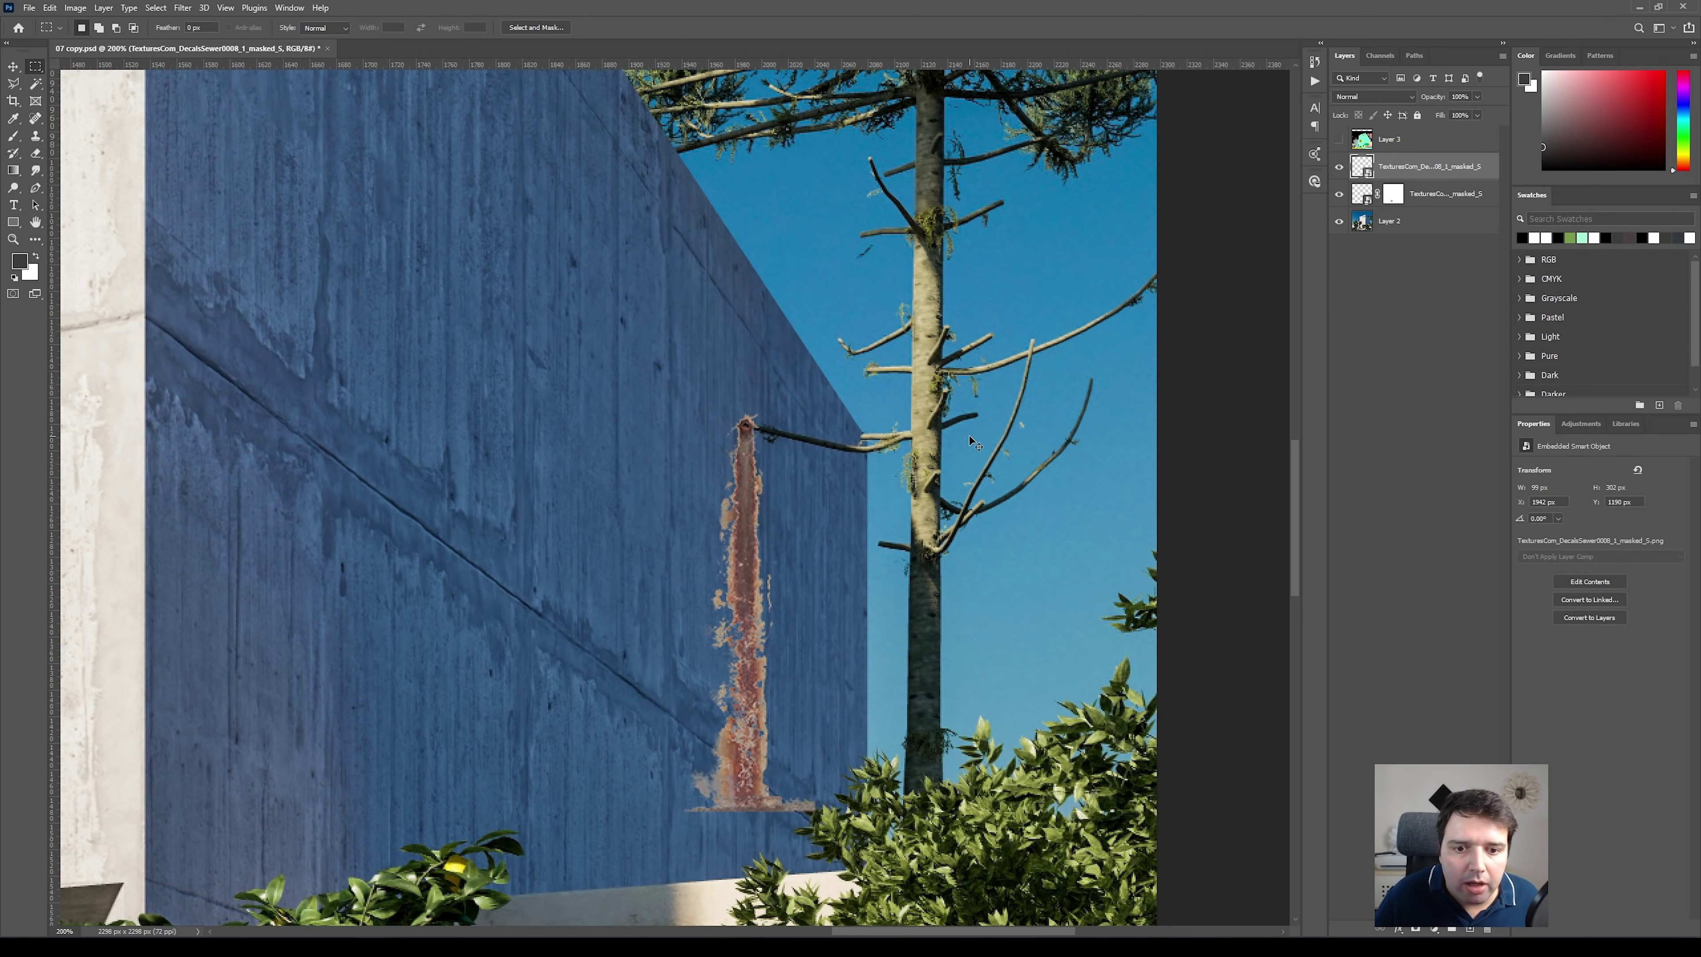
key(ctrl+plus)
key(ctrl+plus)
Magic Wand-select the blue branch shape on the colour-ID layer, then hide that layer
click(1338, 138)
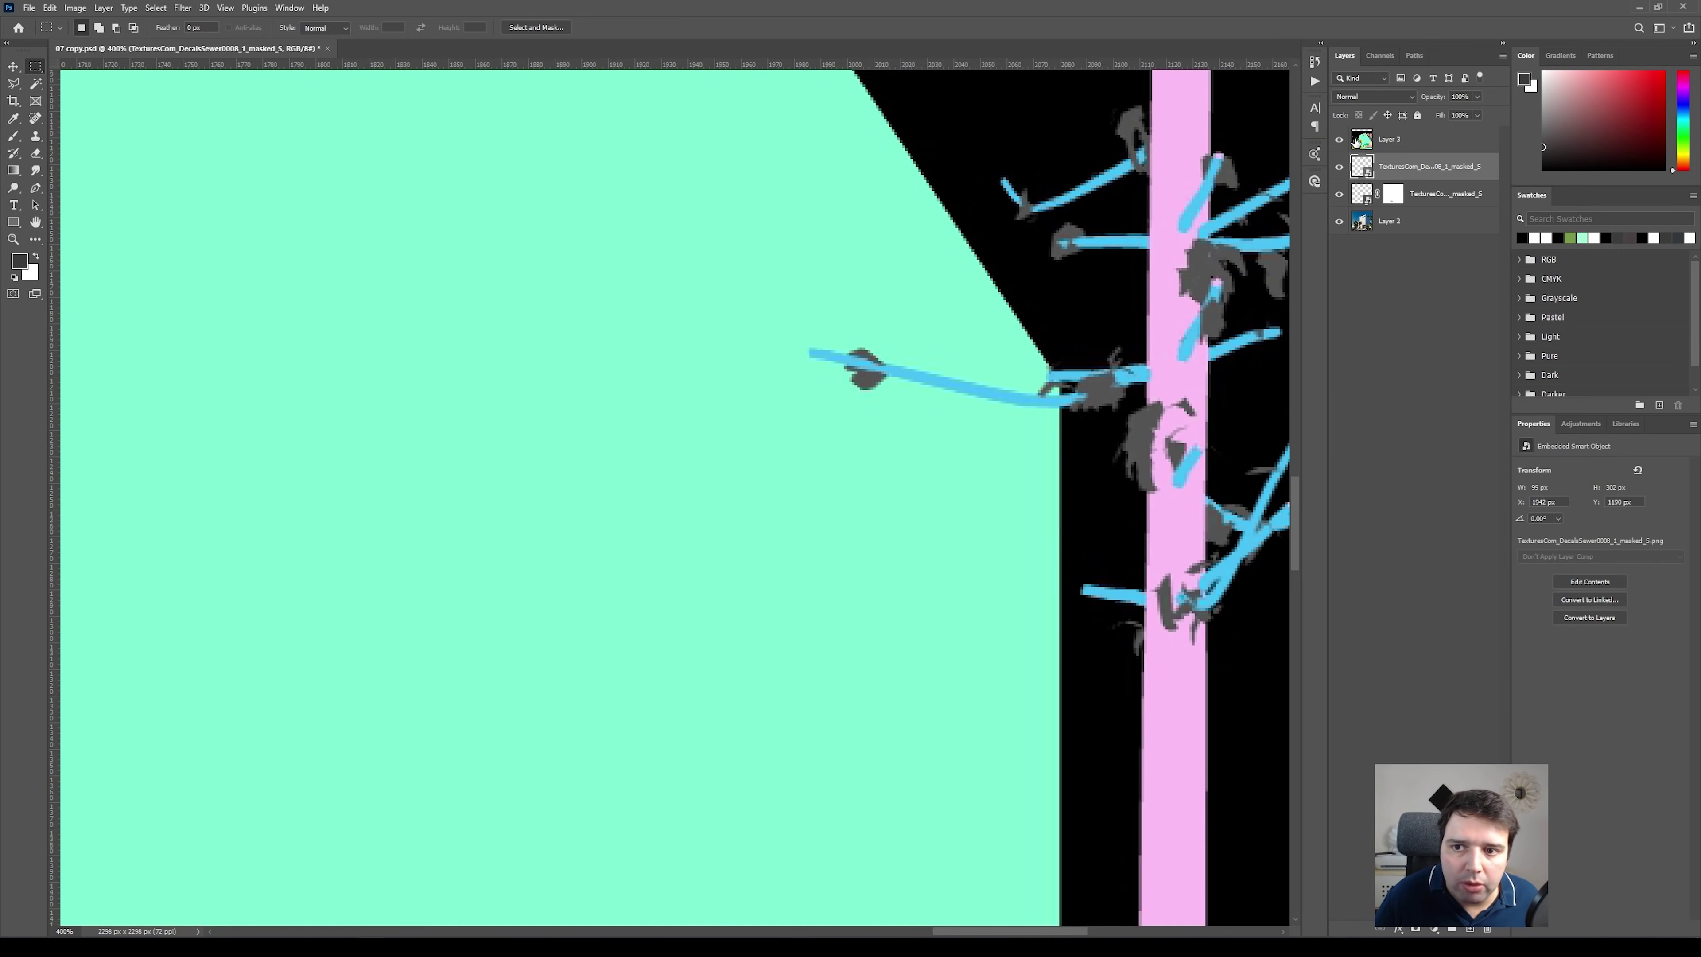
click(1356, 141)
key(w)
click(836, 364)
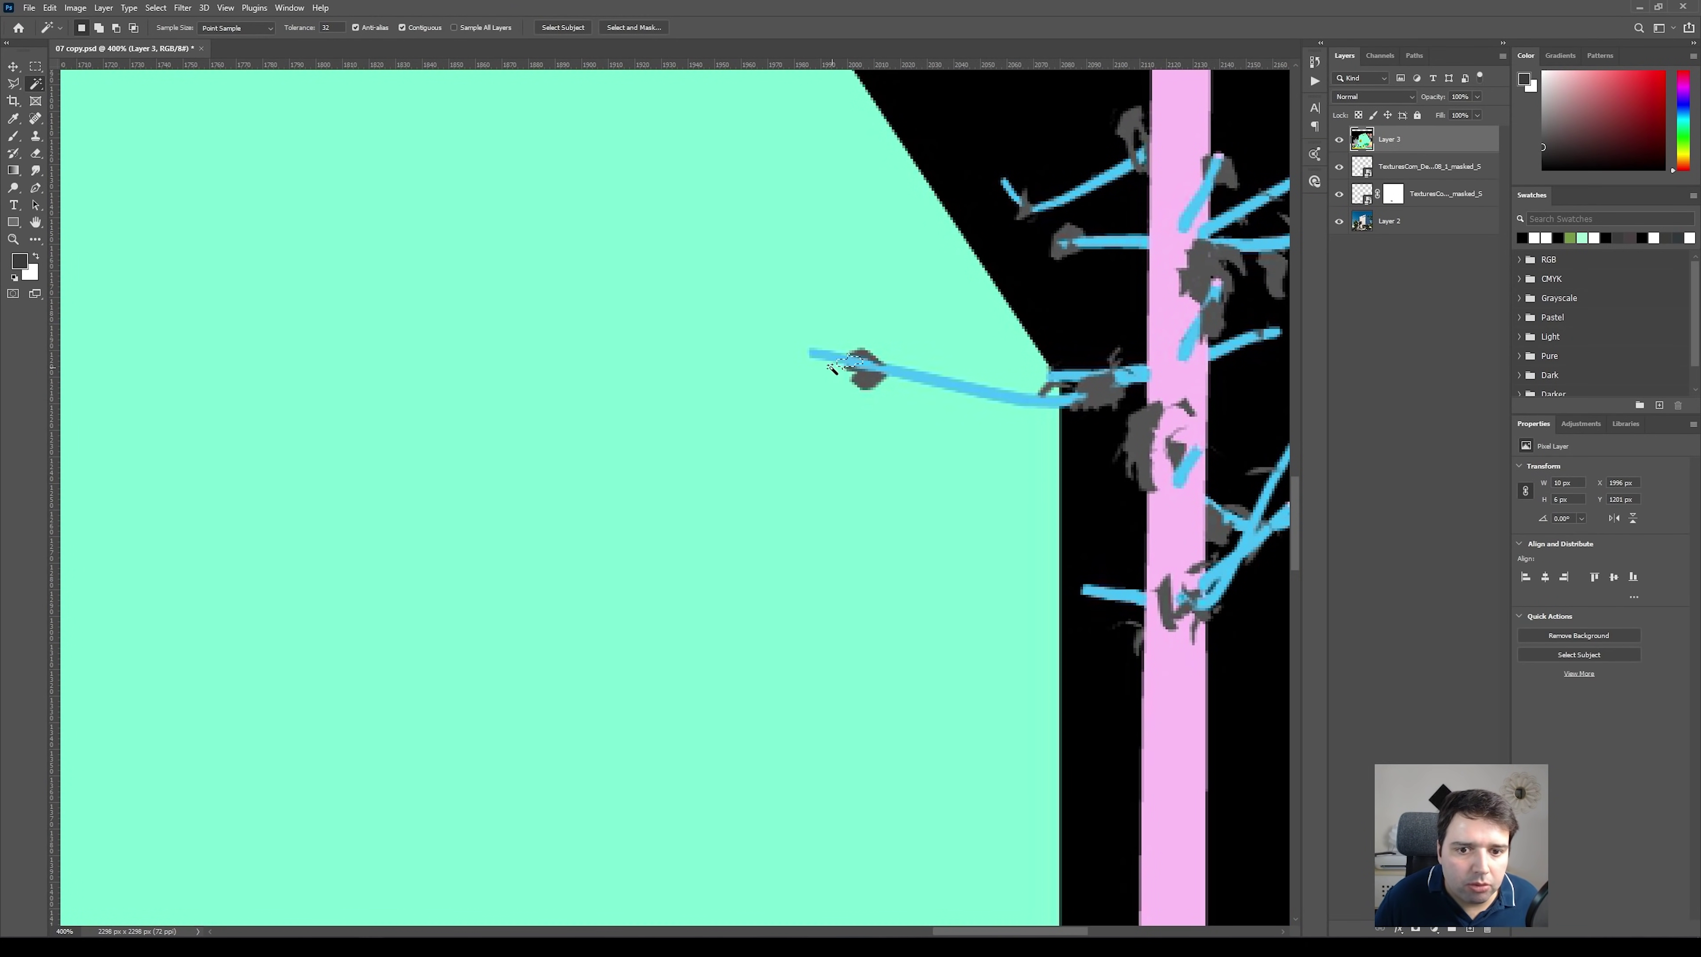
shift+click(818, 358)
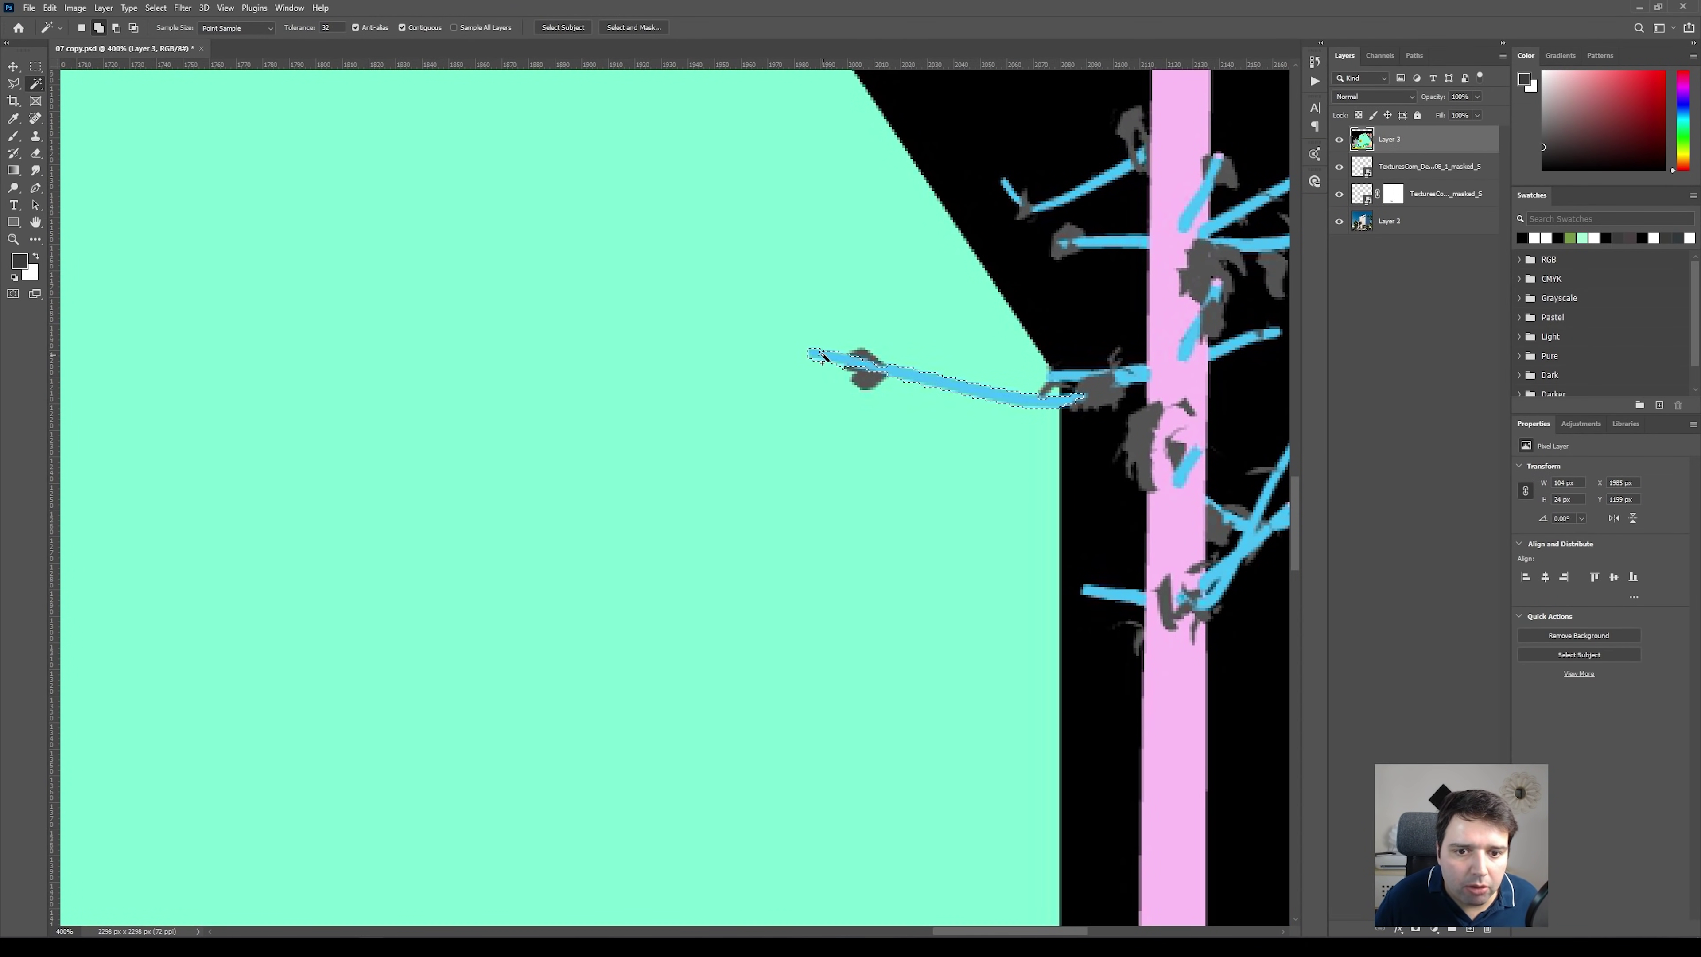
click(1338, 139)
Invert the branch selection and add a mask to the rust decal layer
click(1406, 167)
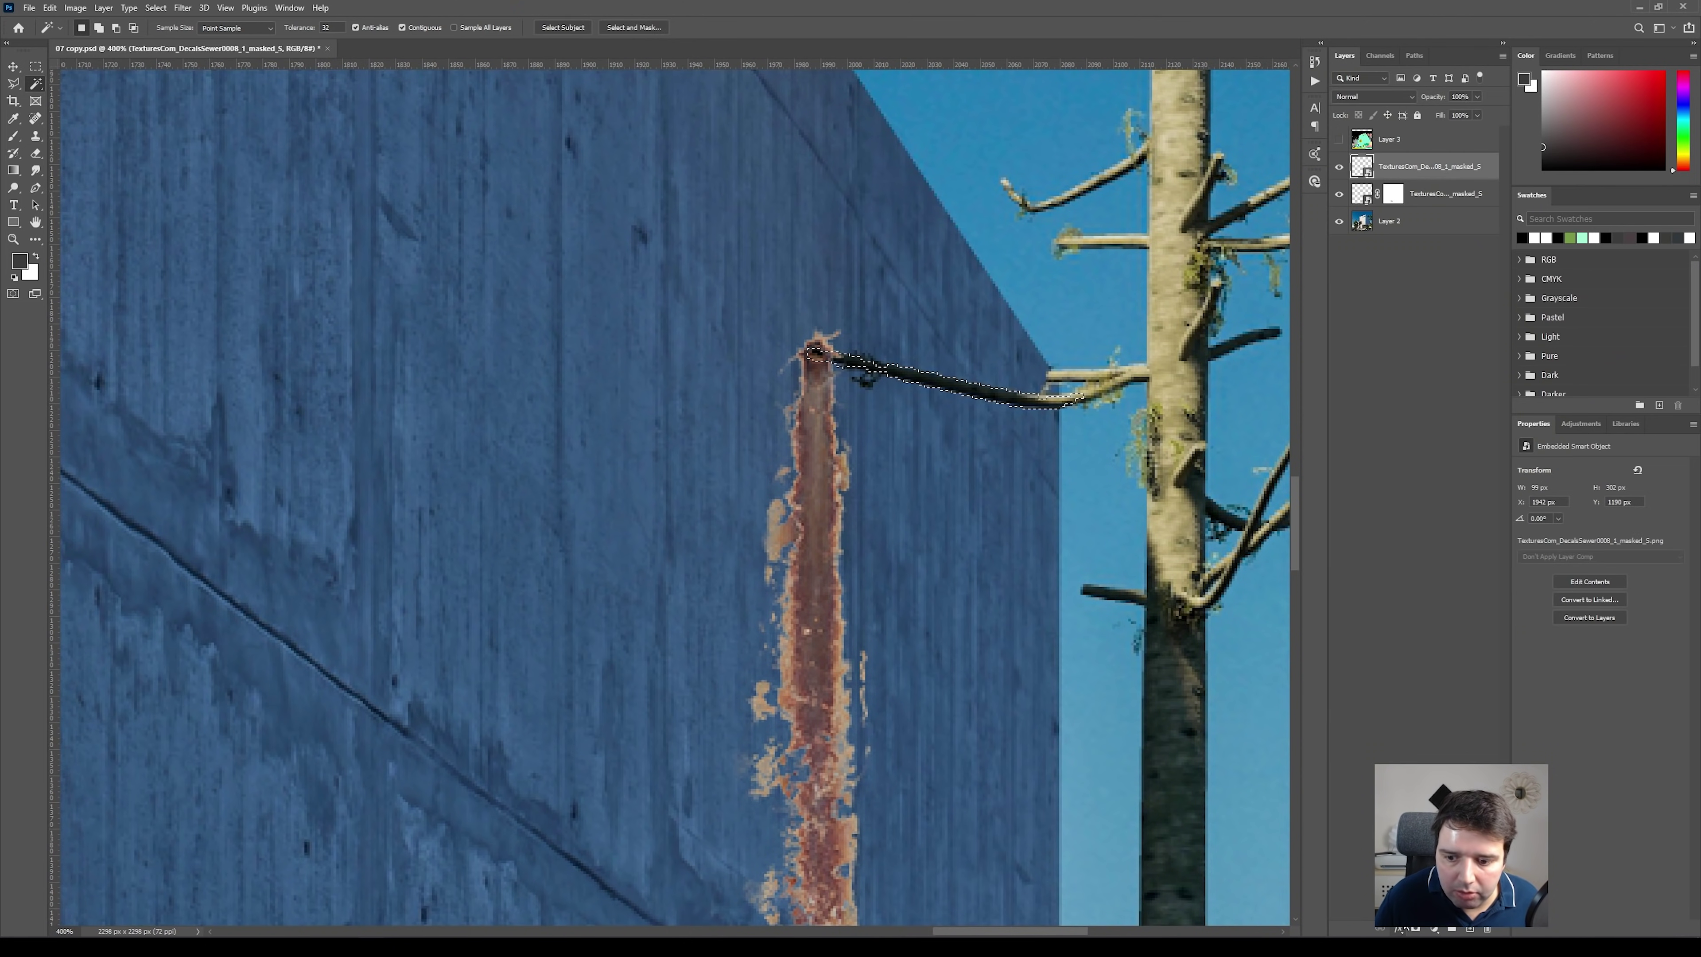
right_click(806, 344)
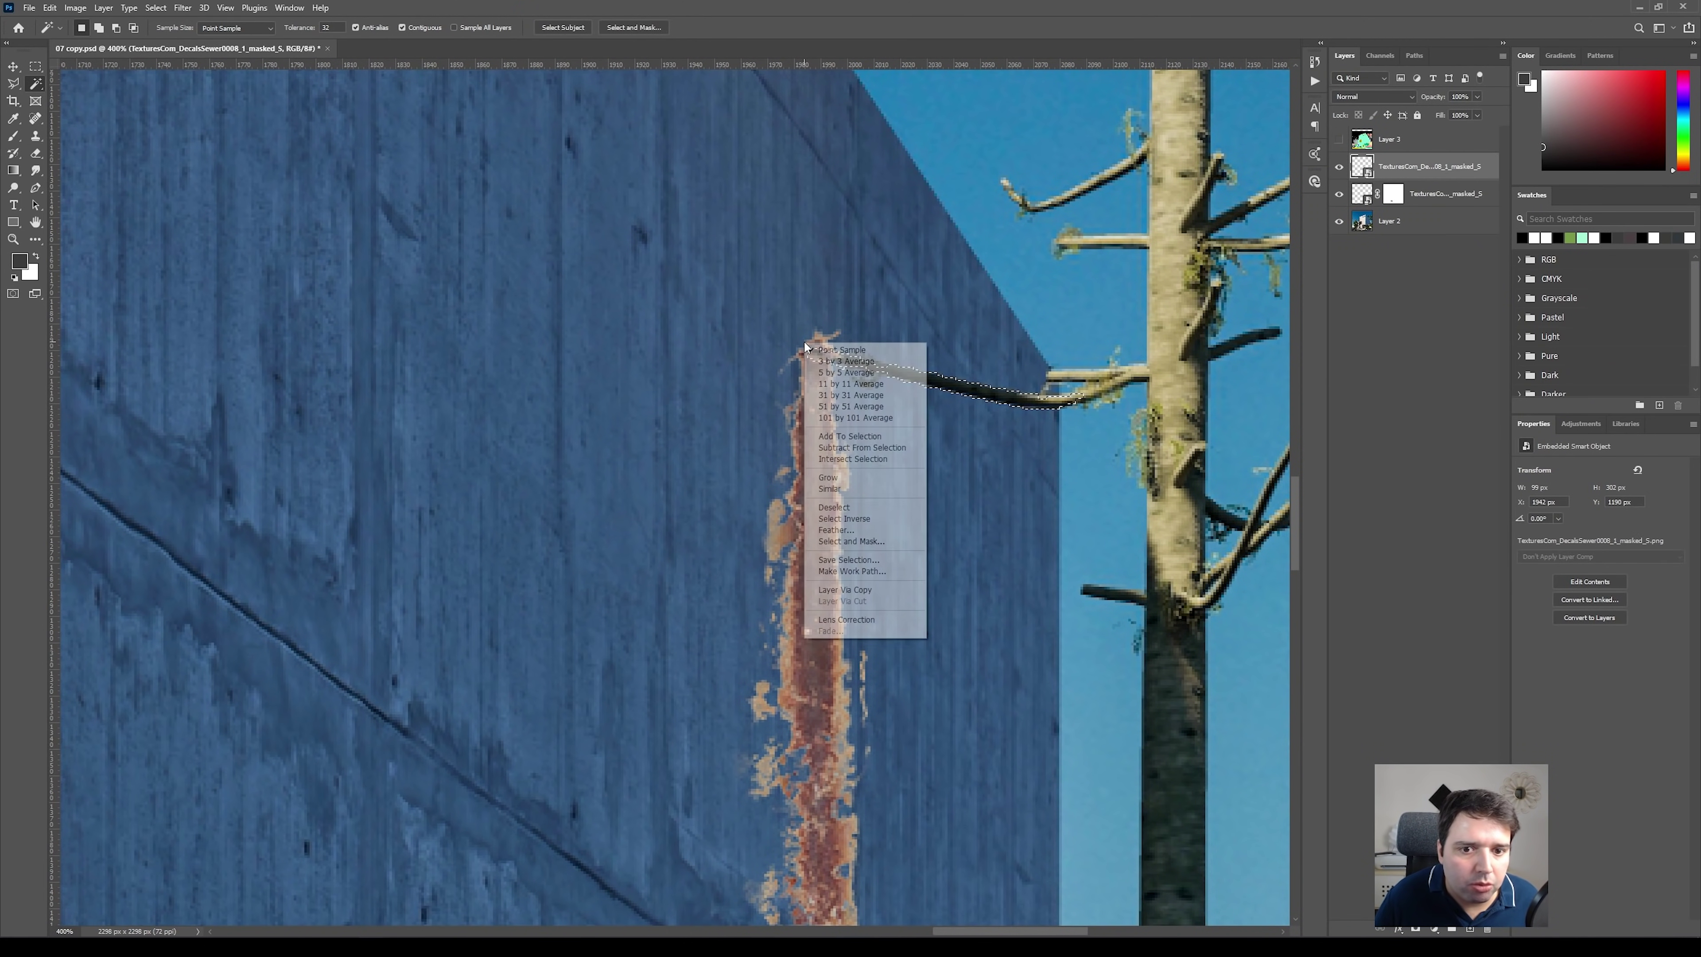
click(862, 517)
click(1414, 929)
drag(818, 427, 750, 388)
Set the rust leak decal's blend mode to Multiply
key(ctrl+minus)
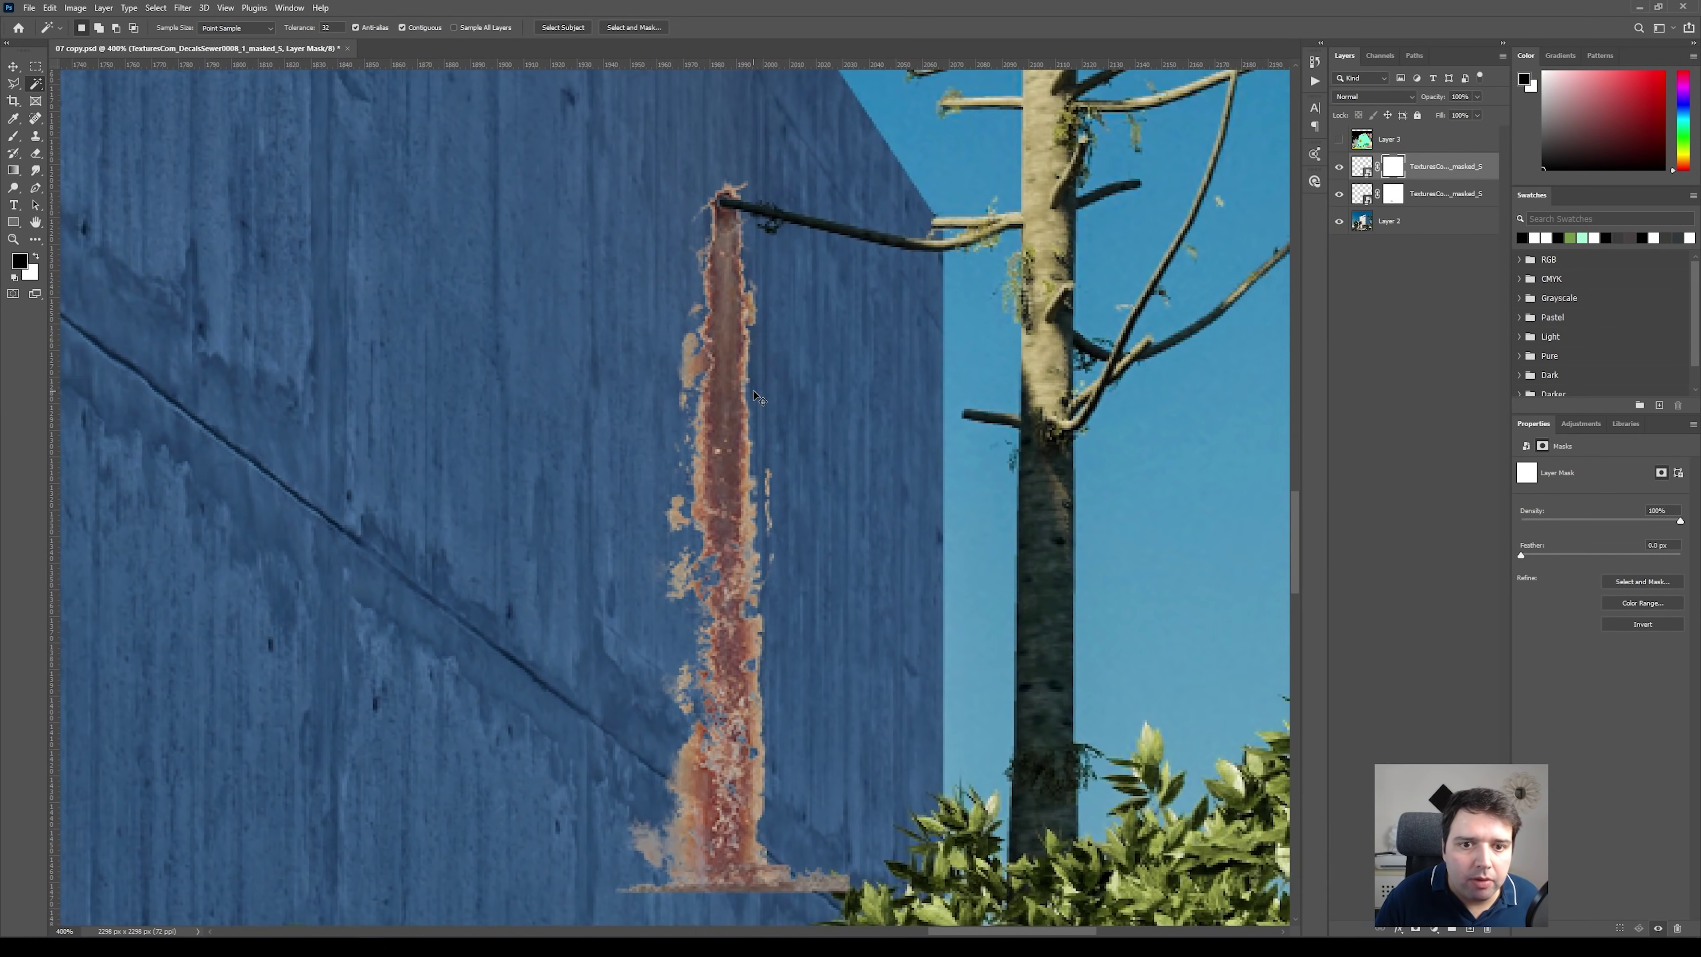
click(1386, 98)
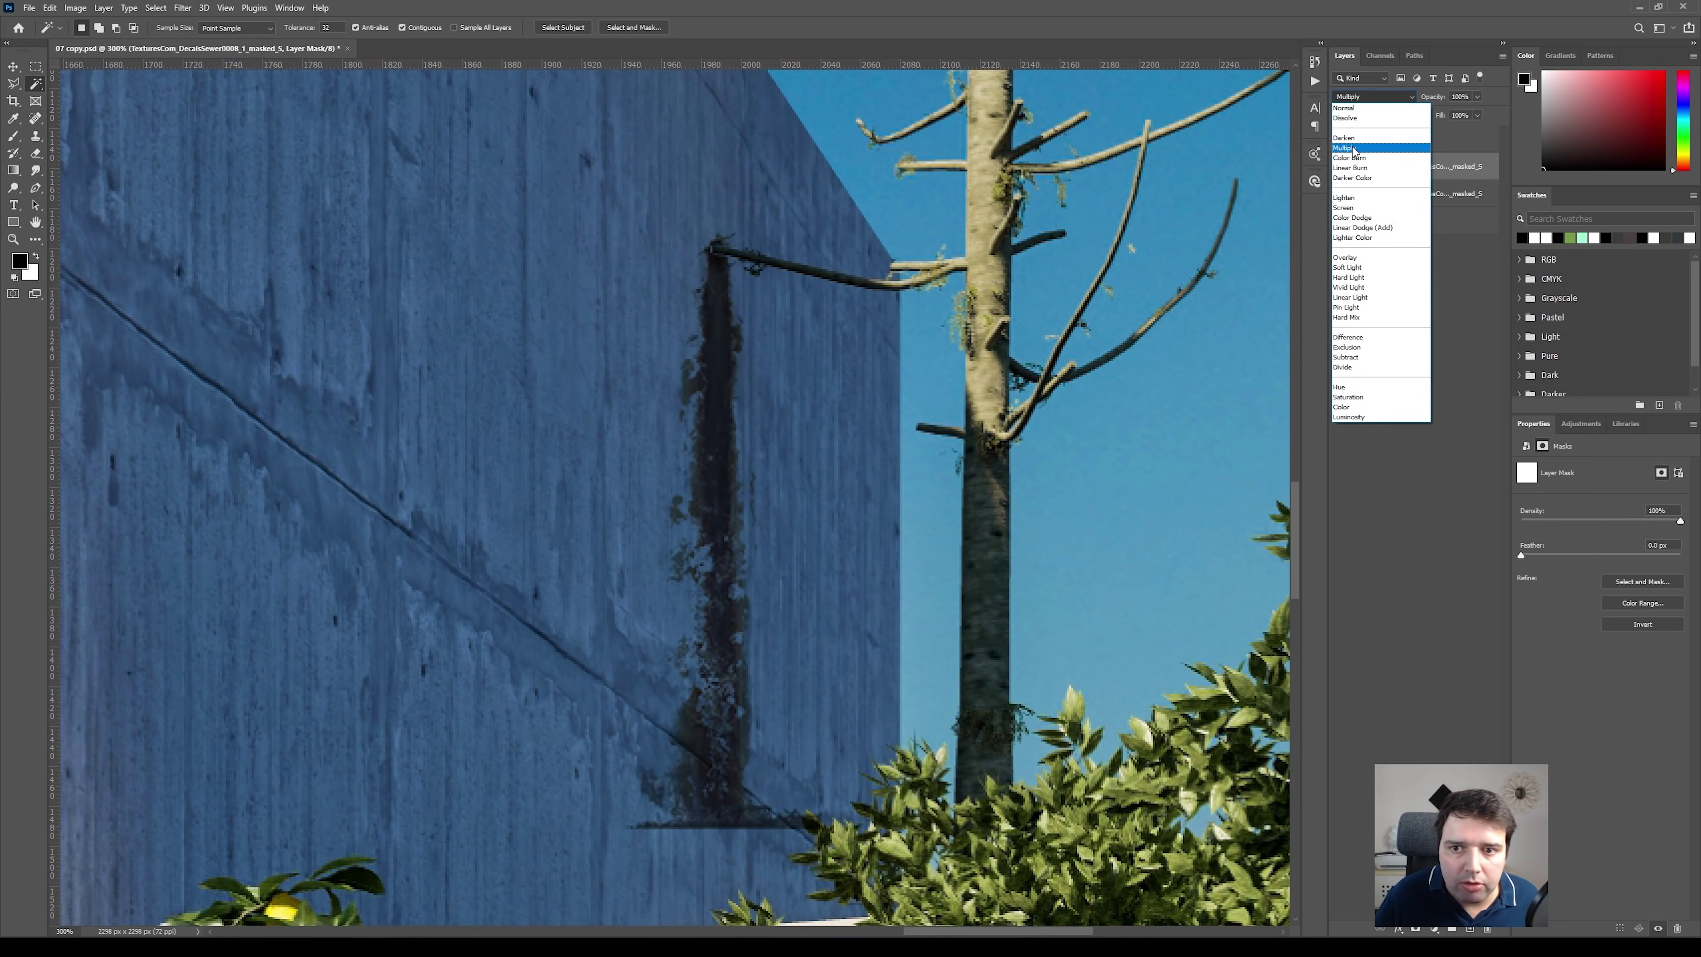
click(1359, 145)
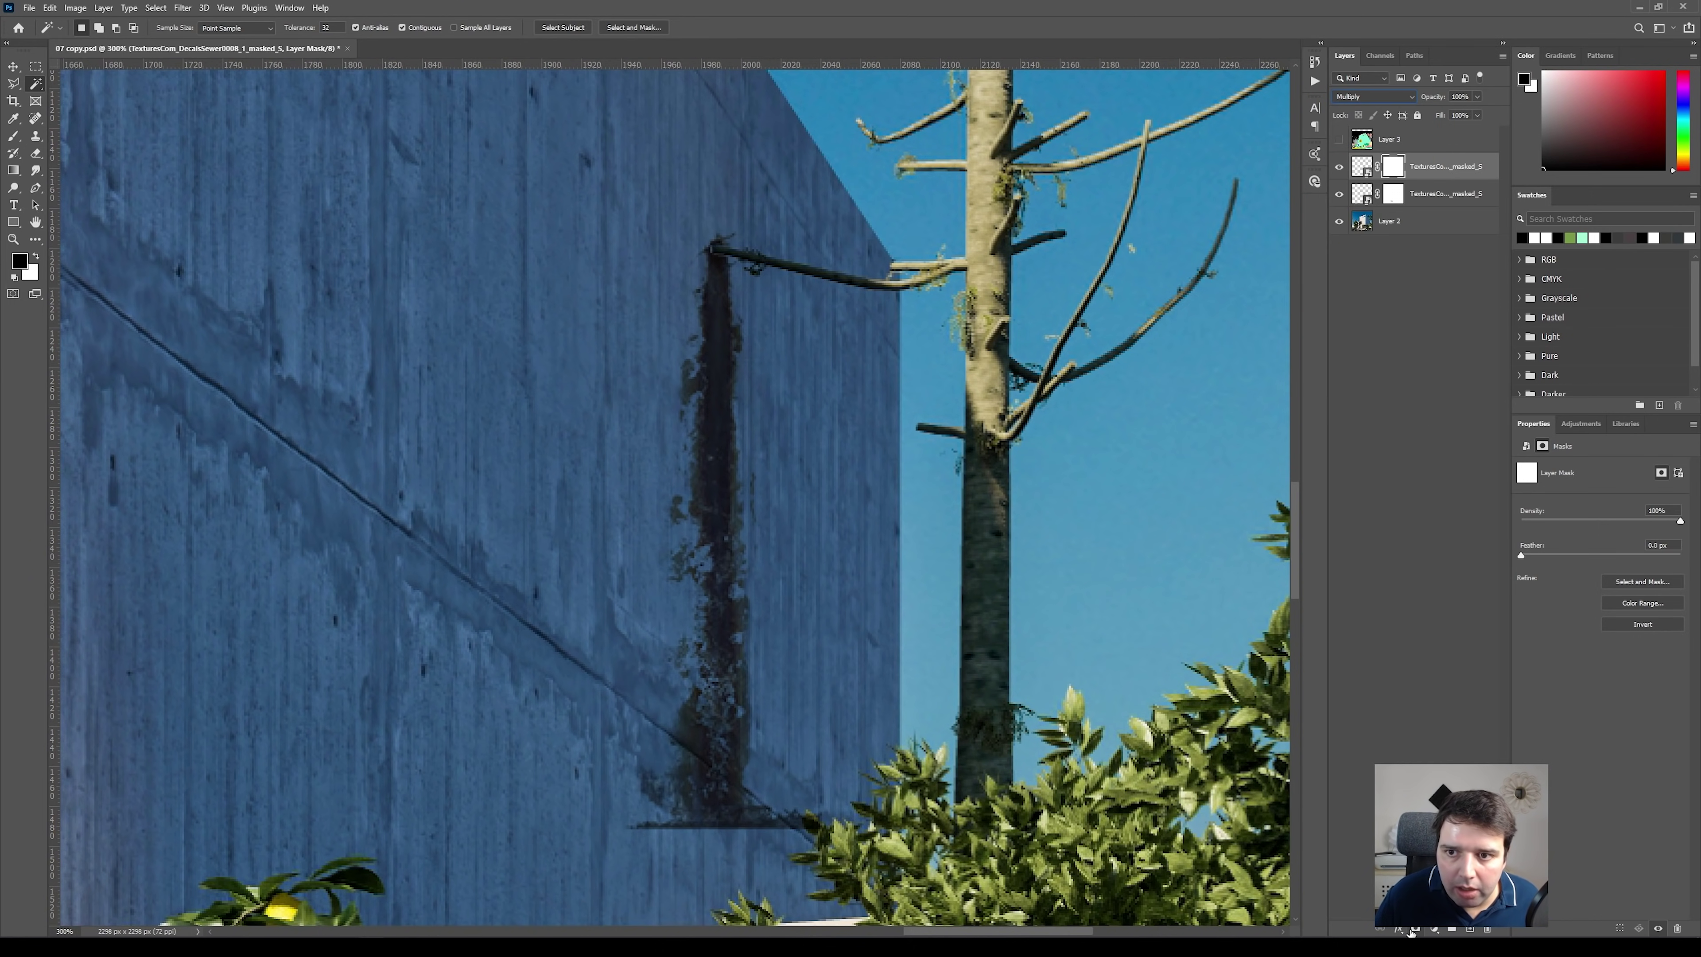
key(ctrl+minus)
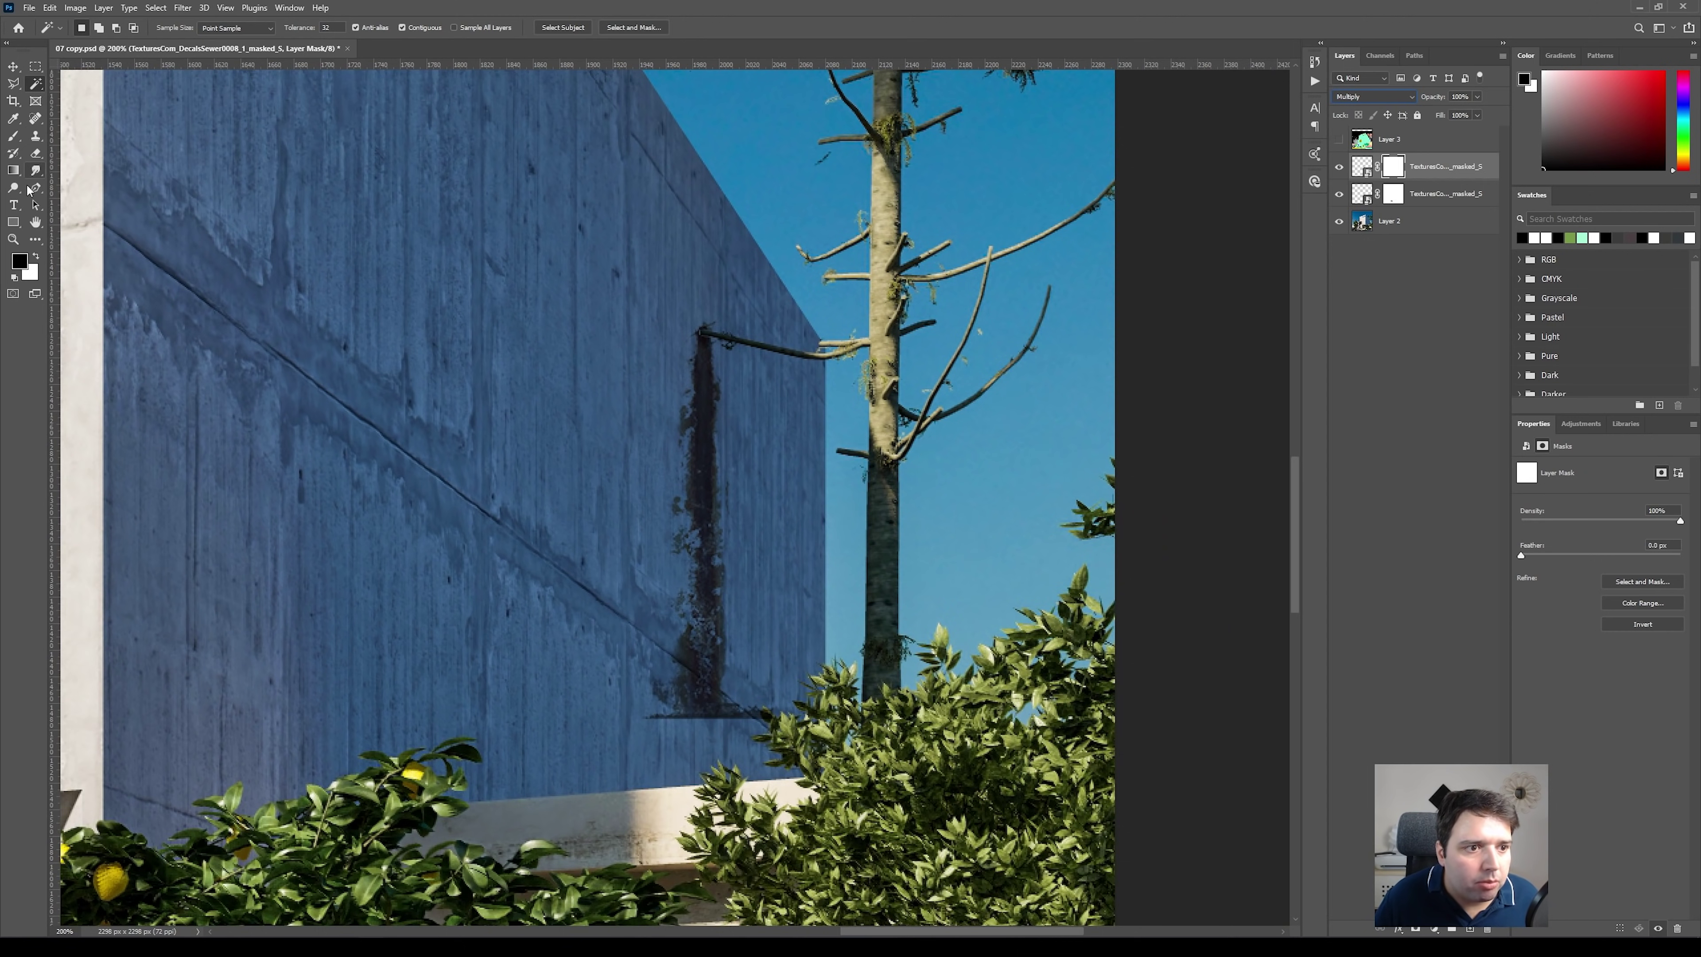
key(b)
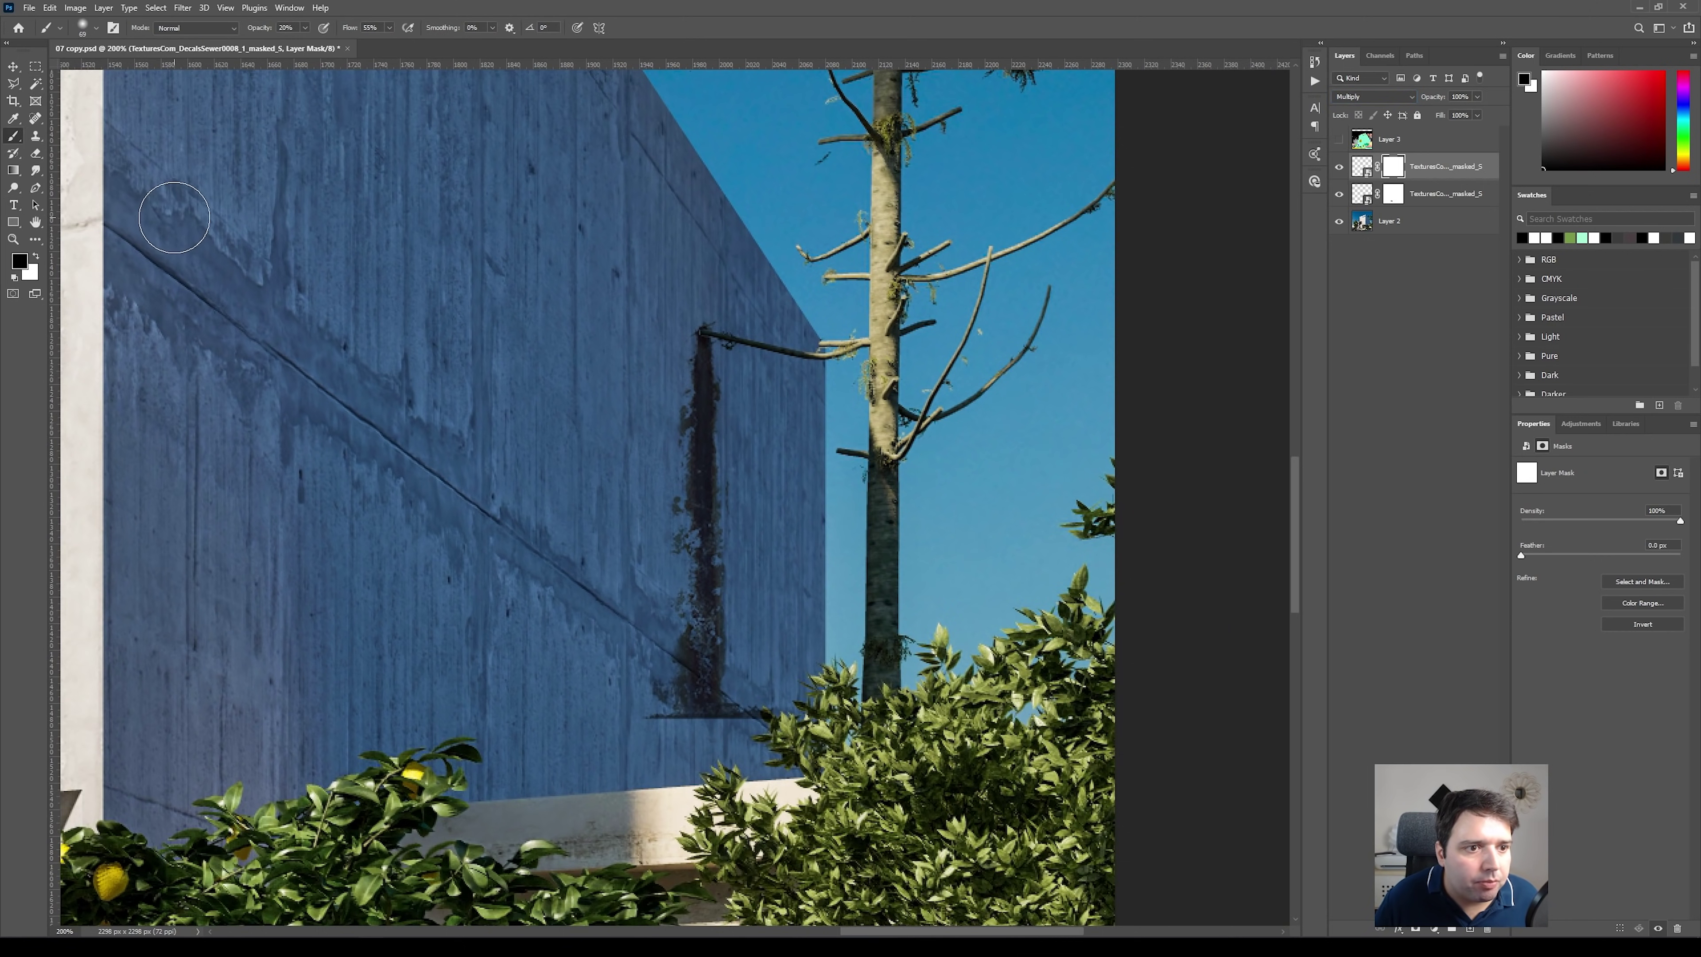
Fade and paint out the stain's lower part on its mask at varying brush opacity
right_click(706, 441)
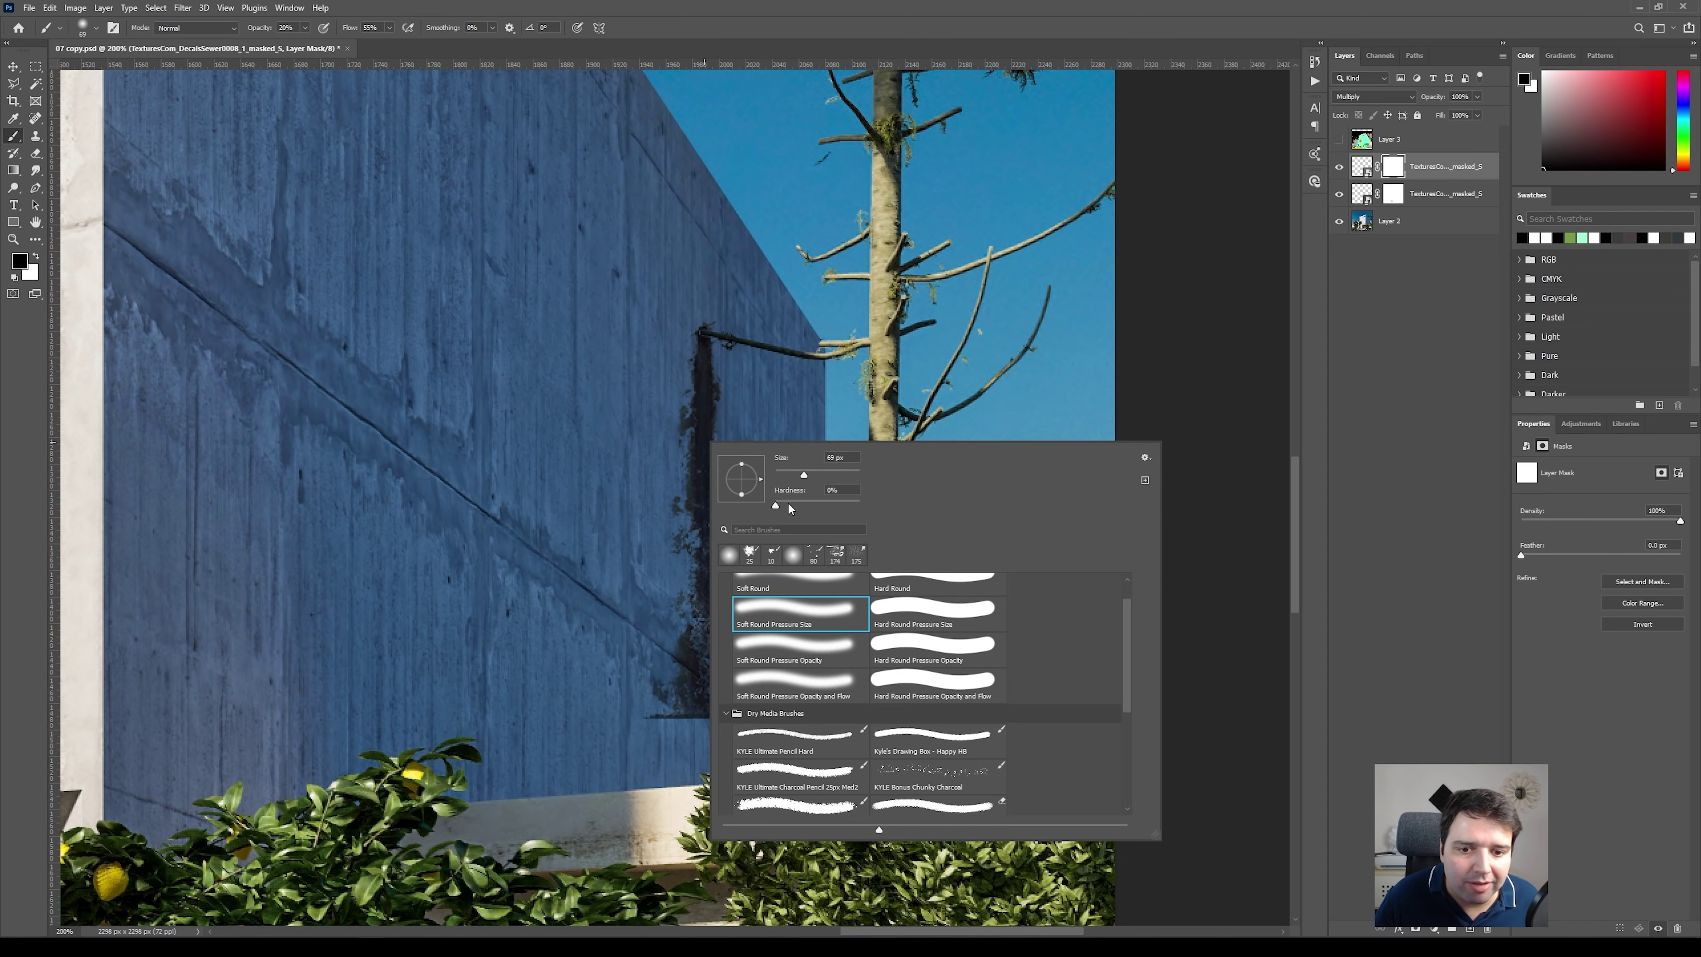
click(746, 434)
mouse_move(703, 657)
mouse_down()
mouse_move(649, 710)
mouse_move(710, 685)
mouse_move(772, 721)
mouse_move(630, 669)
mouse_move(761, 729)
mouse_up()
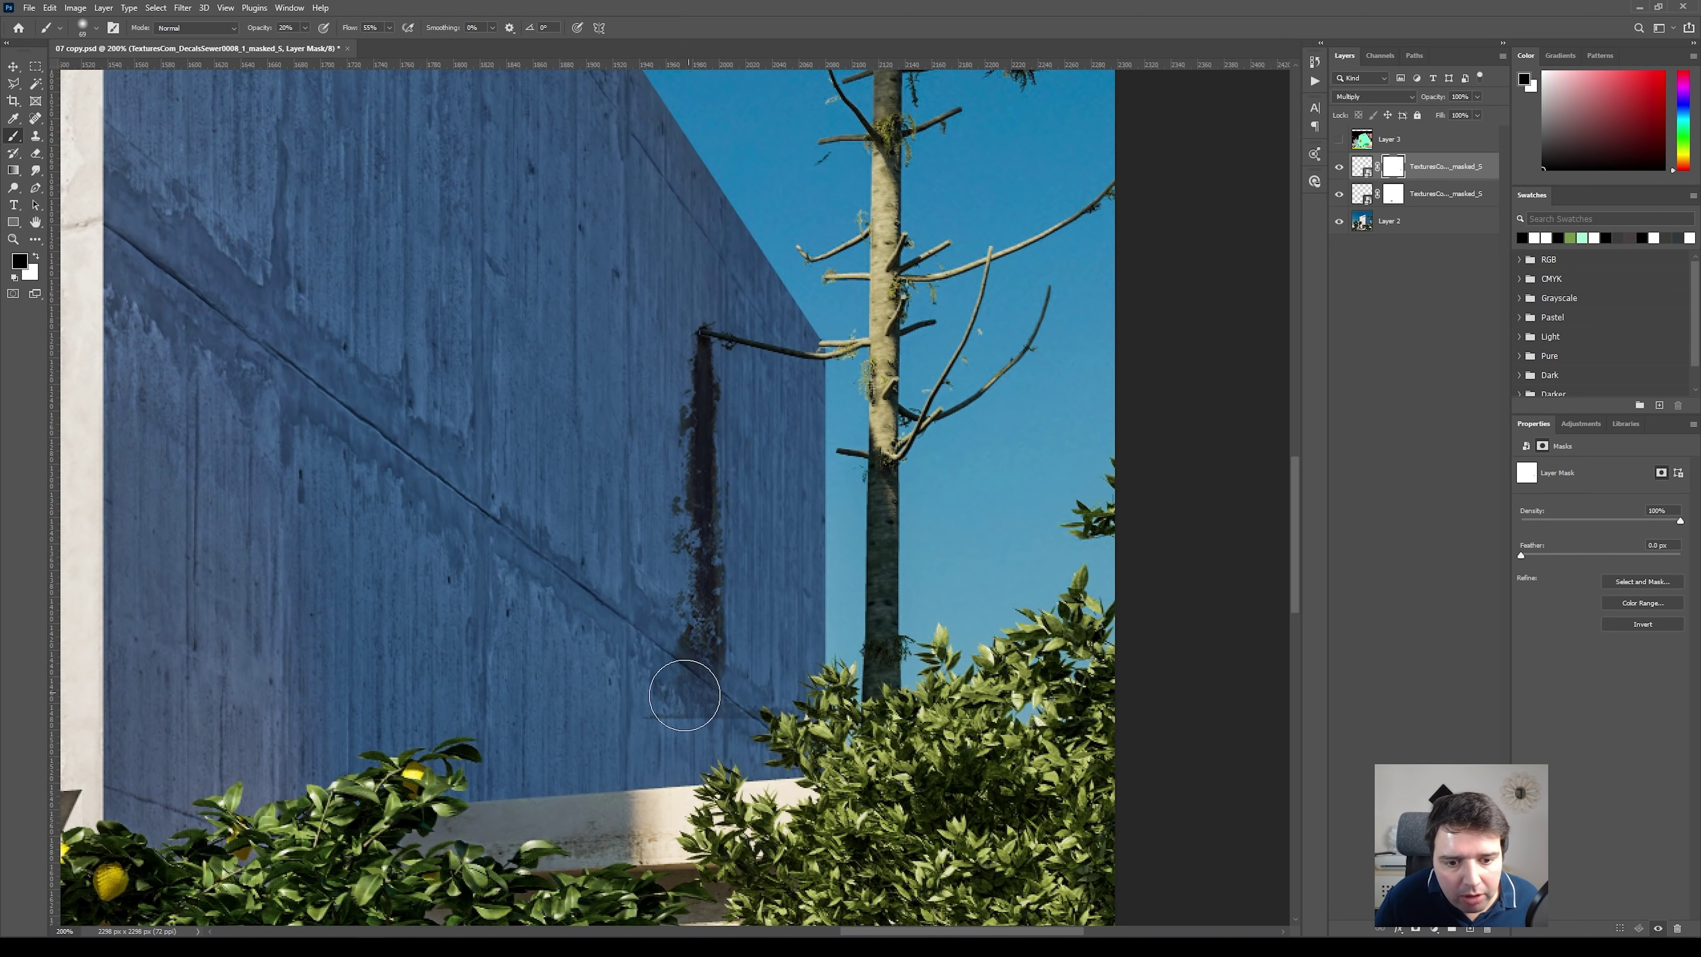
key(1)
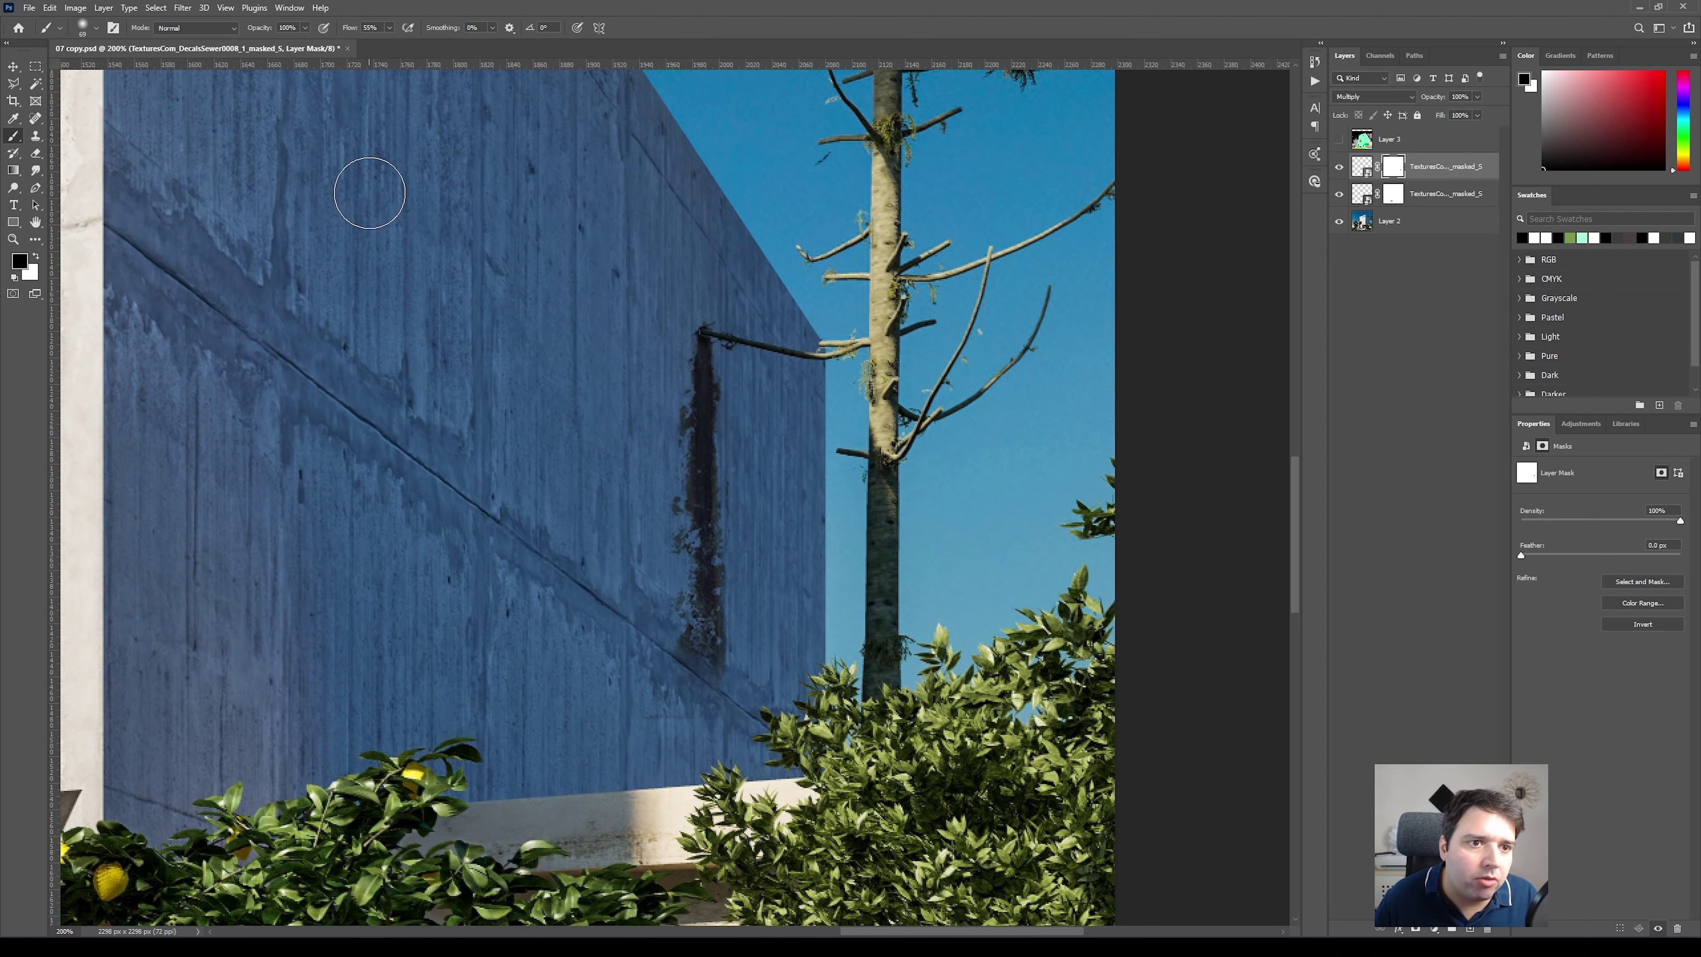
key(2)
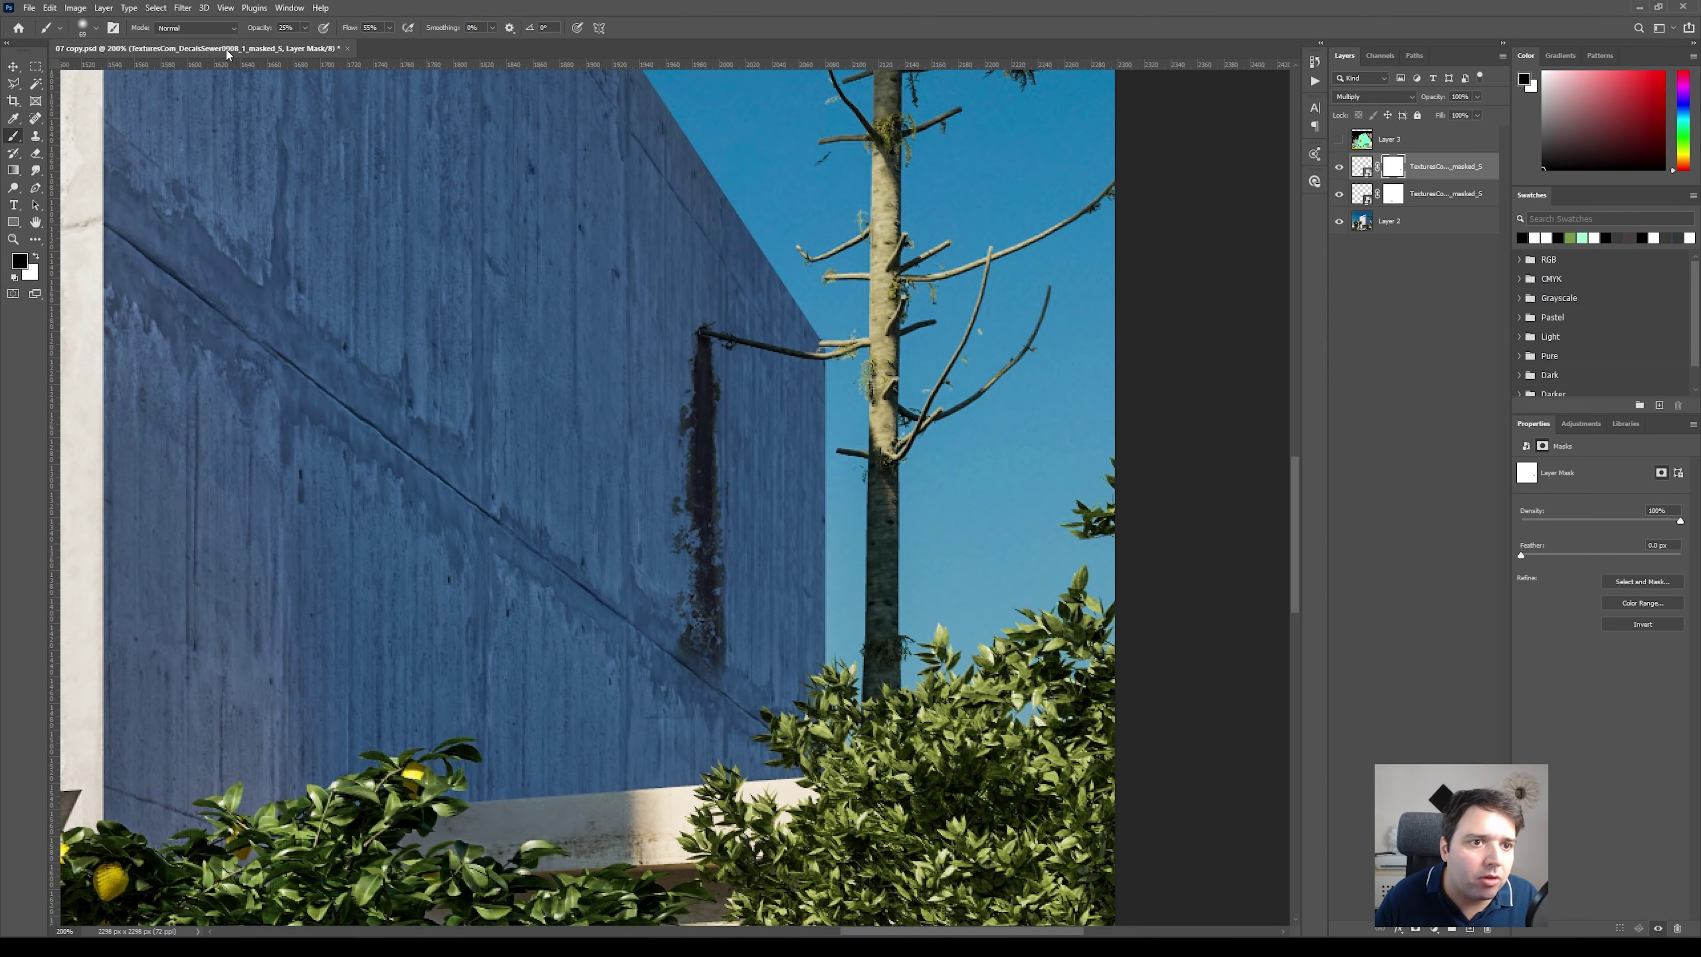
key(3)
key(5)
key(0)
mouse_move(675, 646)
mouse_down()
mouse_move(762, 669)
mouse_move(719, 630)
mouse_move(715, 670)
mouse_move(705, 605)
mouse_up()
Faintly paint parts of the streak back in with white at 20% opacity
key(2)
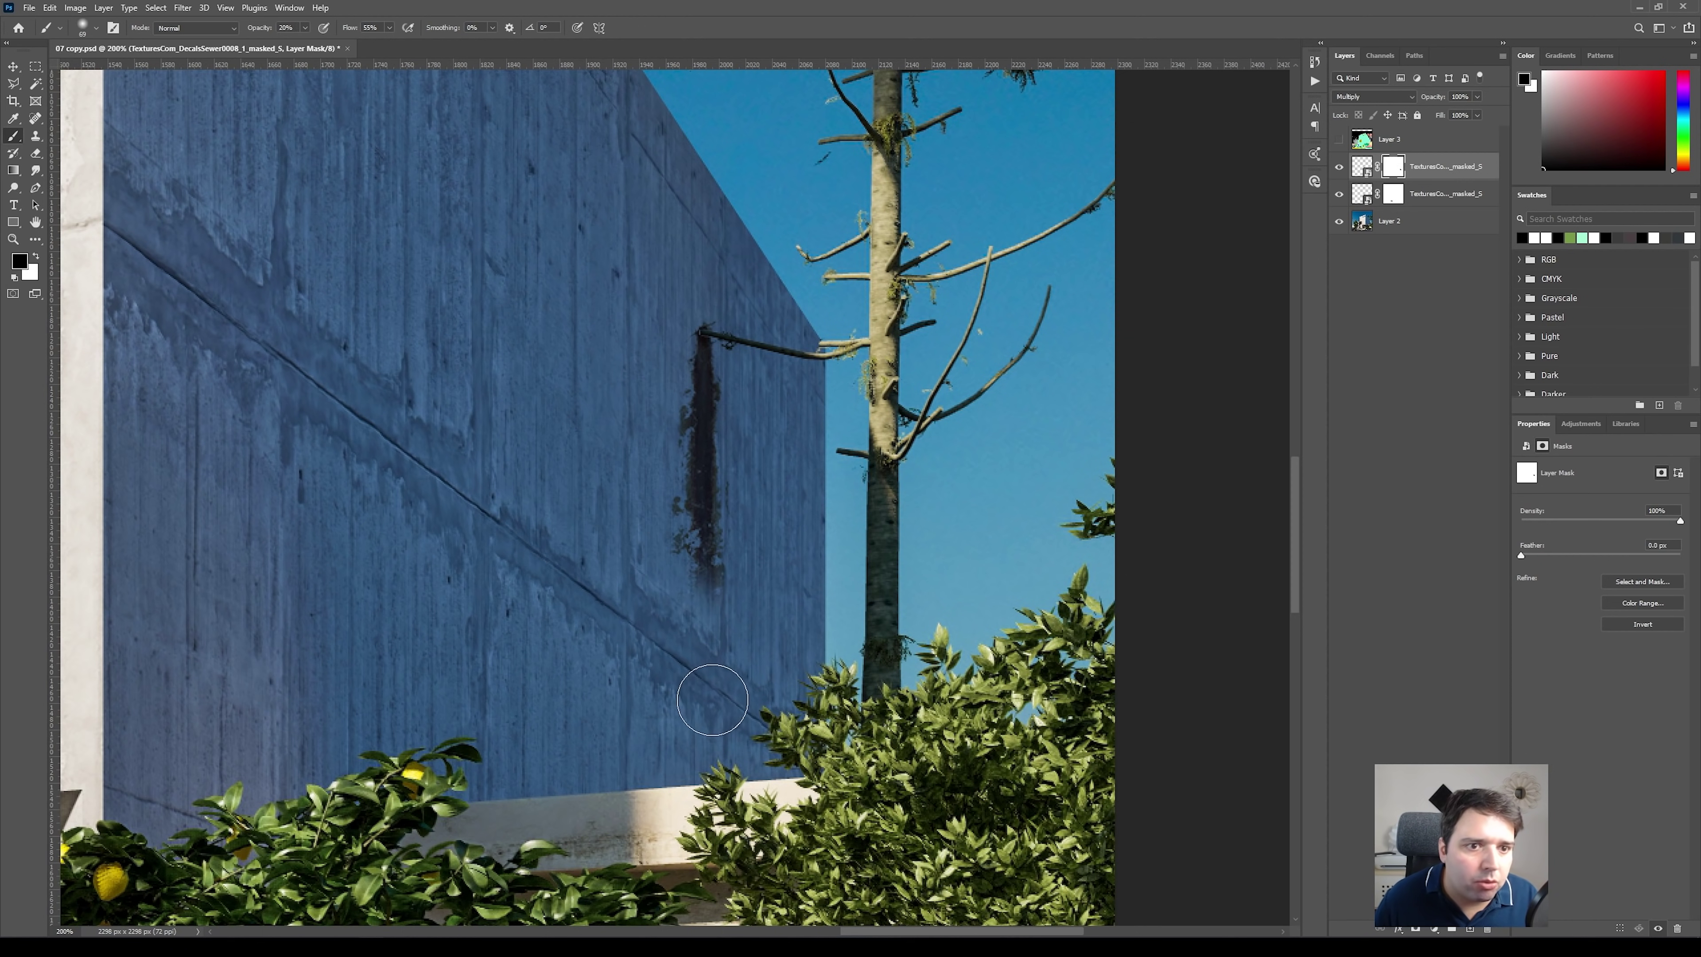
key(x)
mouse_move(713, 622)
mouse_down()
mouse_move(759, 581)
mouse_move(698, 562)
mouse_move(698, 532)
mouse_move(662, 525)
mouse_up()
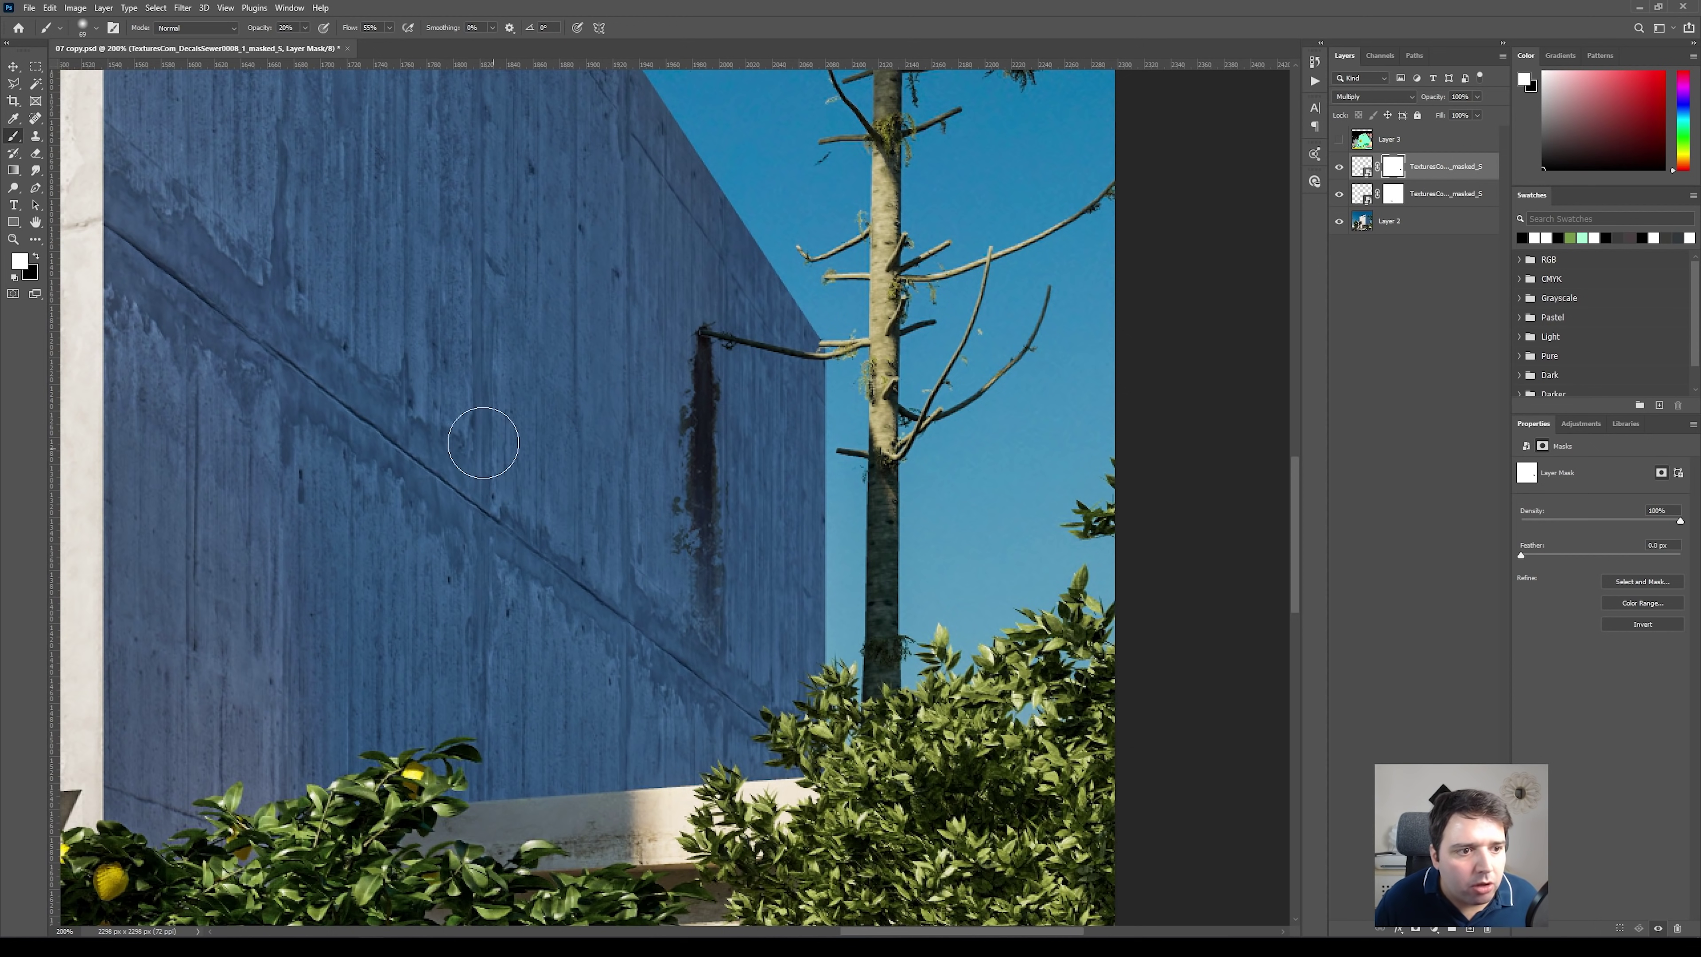
key(x)
key(x)
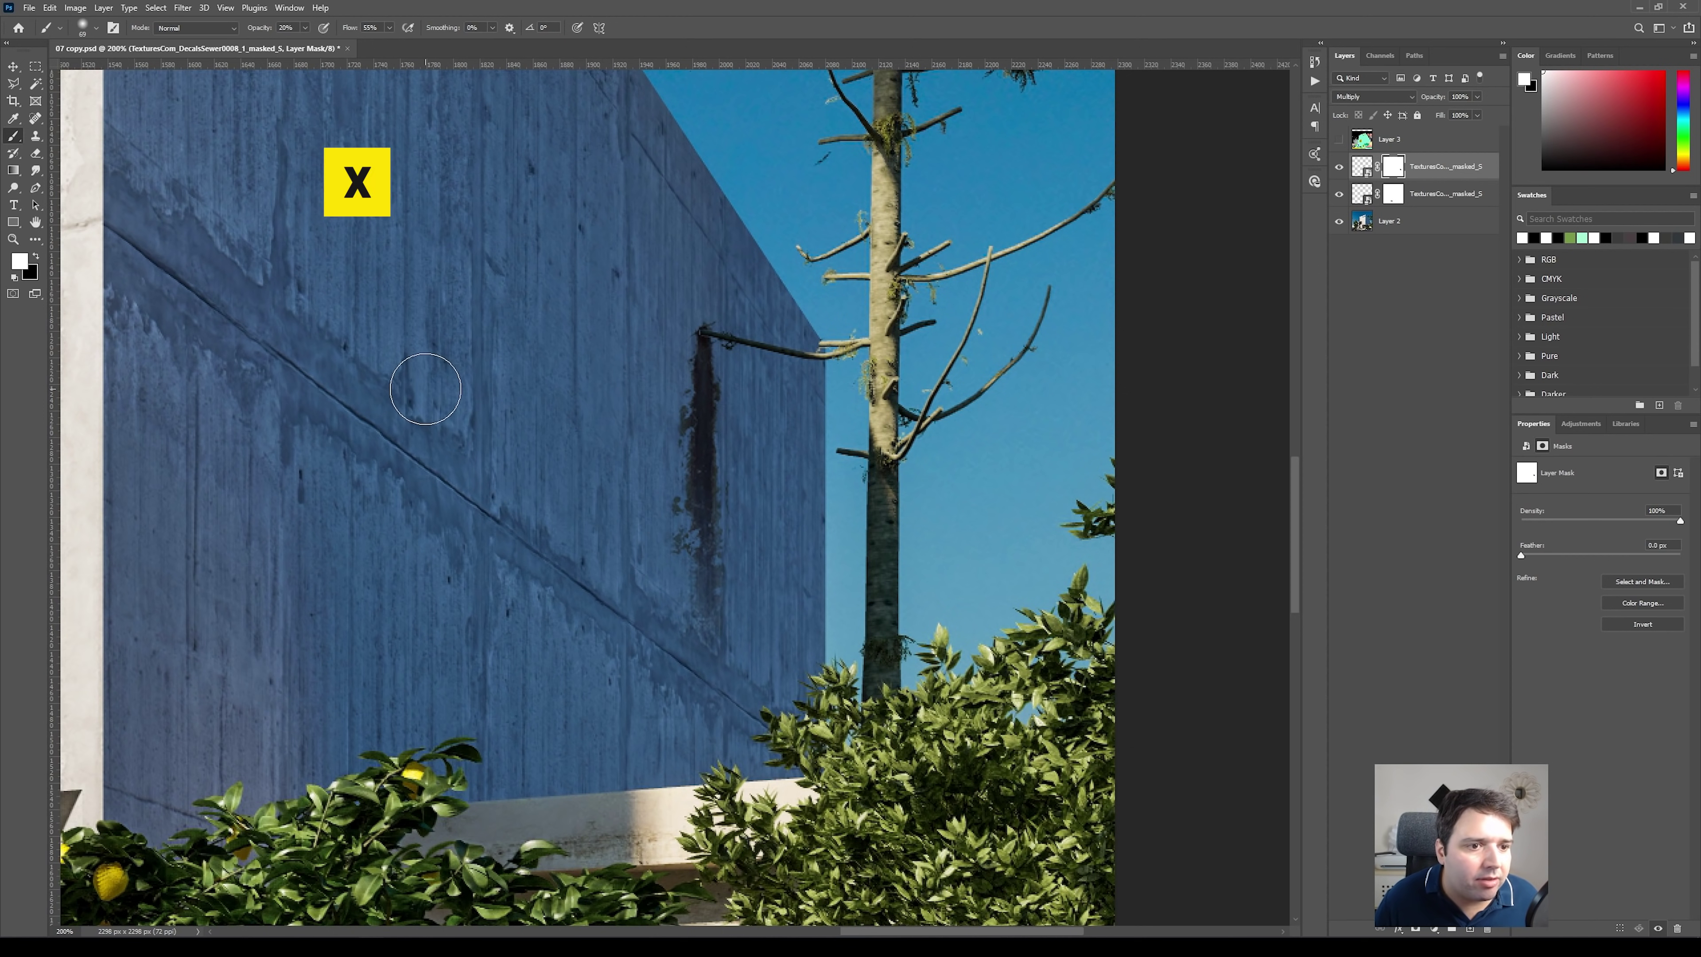
key(x)
key(x)
key(x)
key(x)
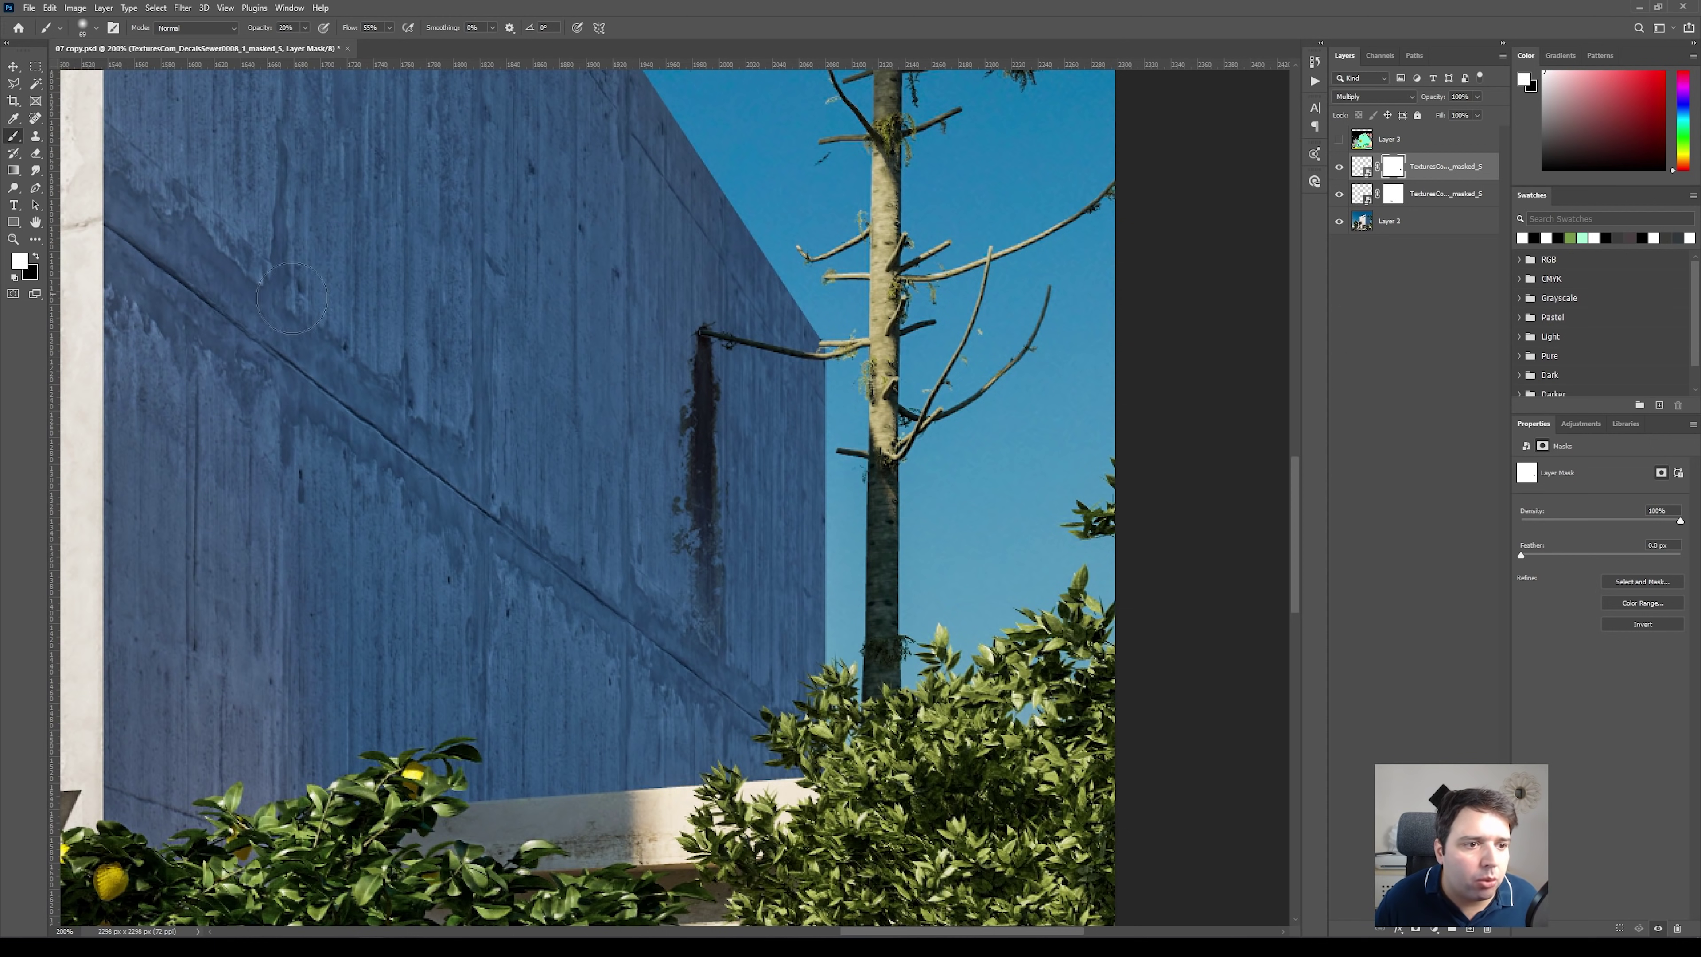
mouse_move(694, 486)
mouse_down()
mouse_move(721, 487)
mouse_move(683, 486)
mouse_move(711, 532)
mouse_up()
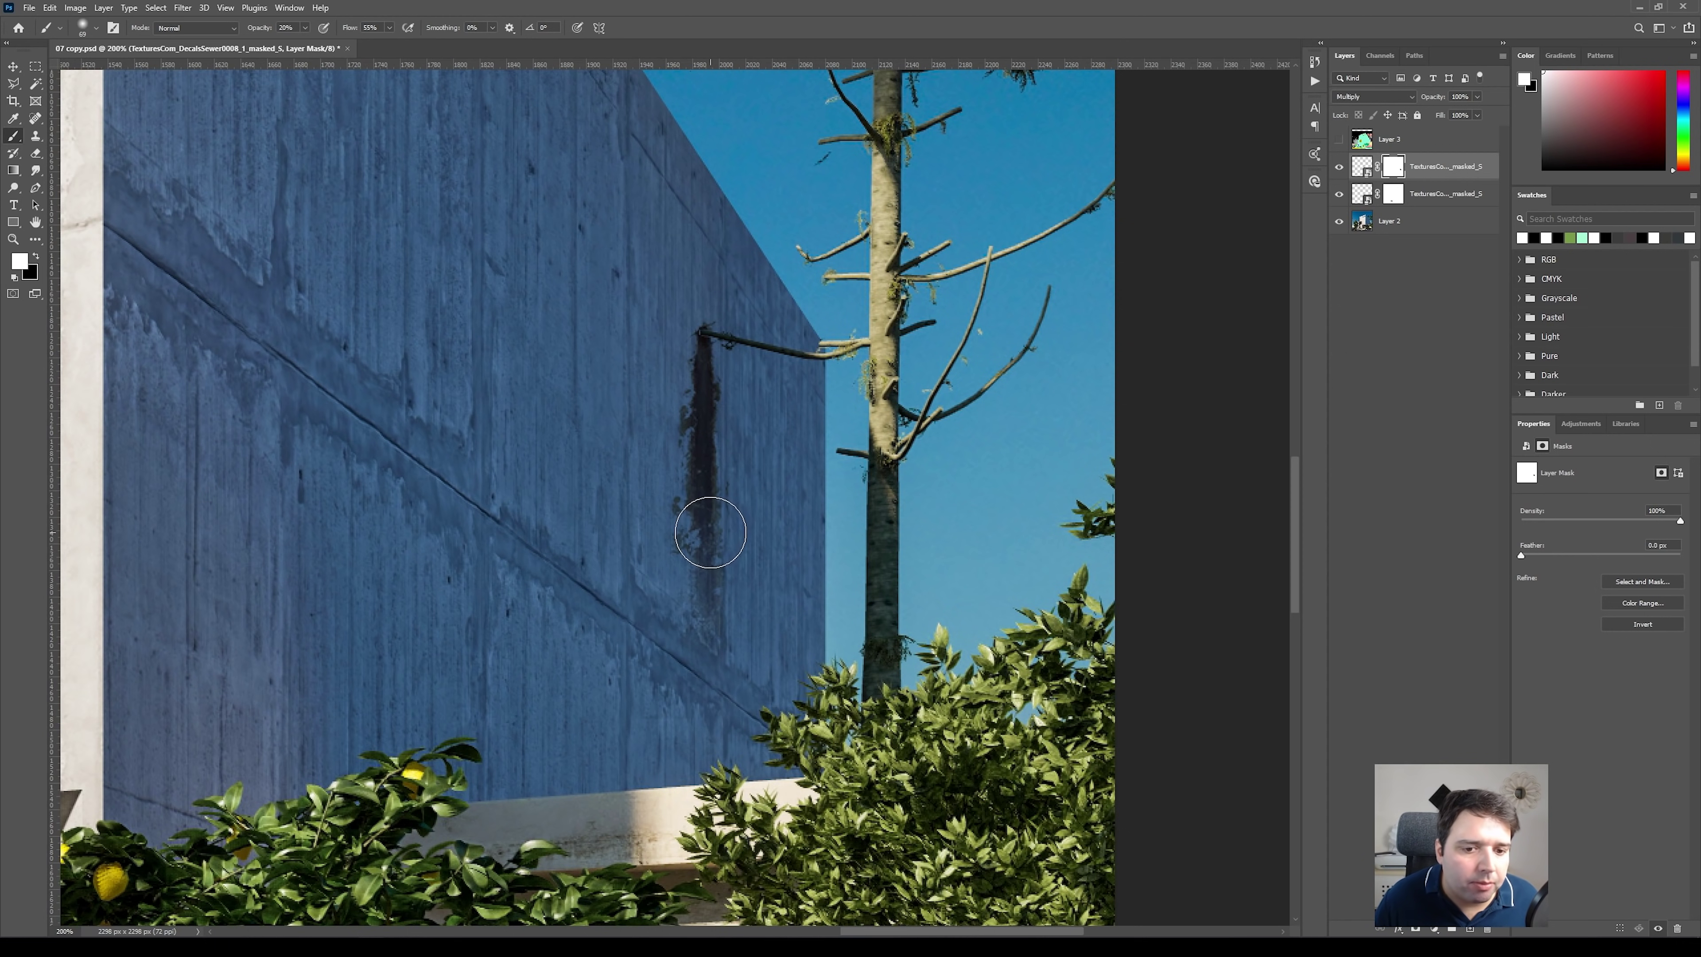
key(x)
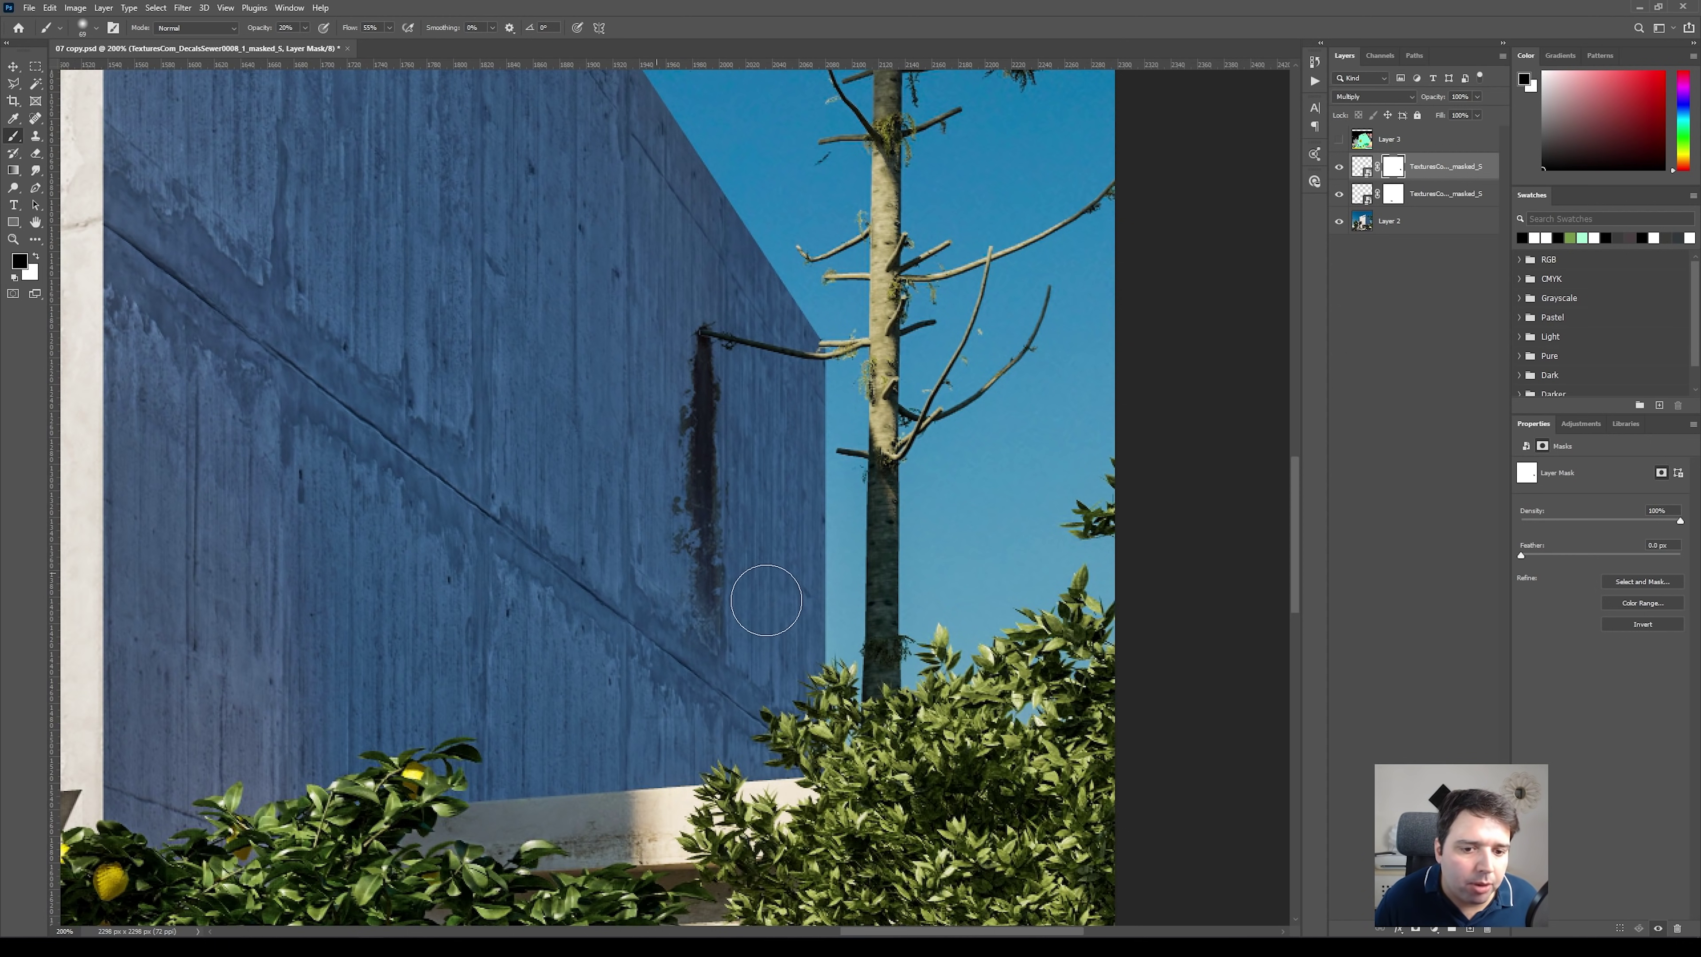
key(x)
key(x)
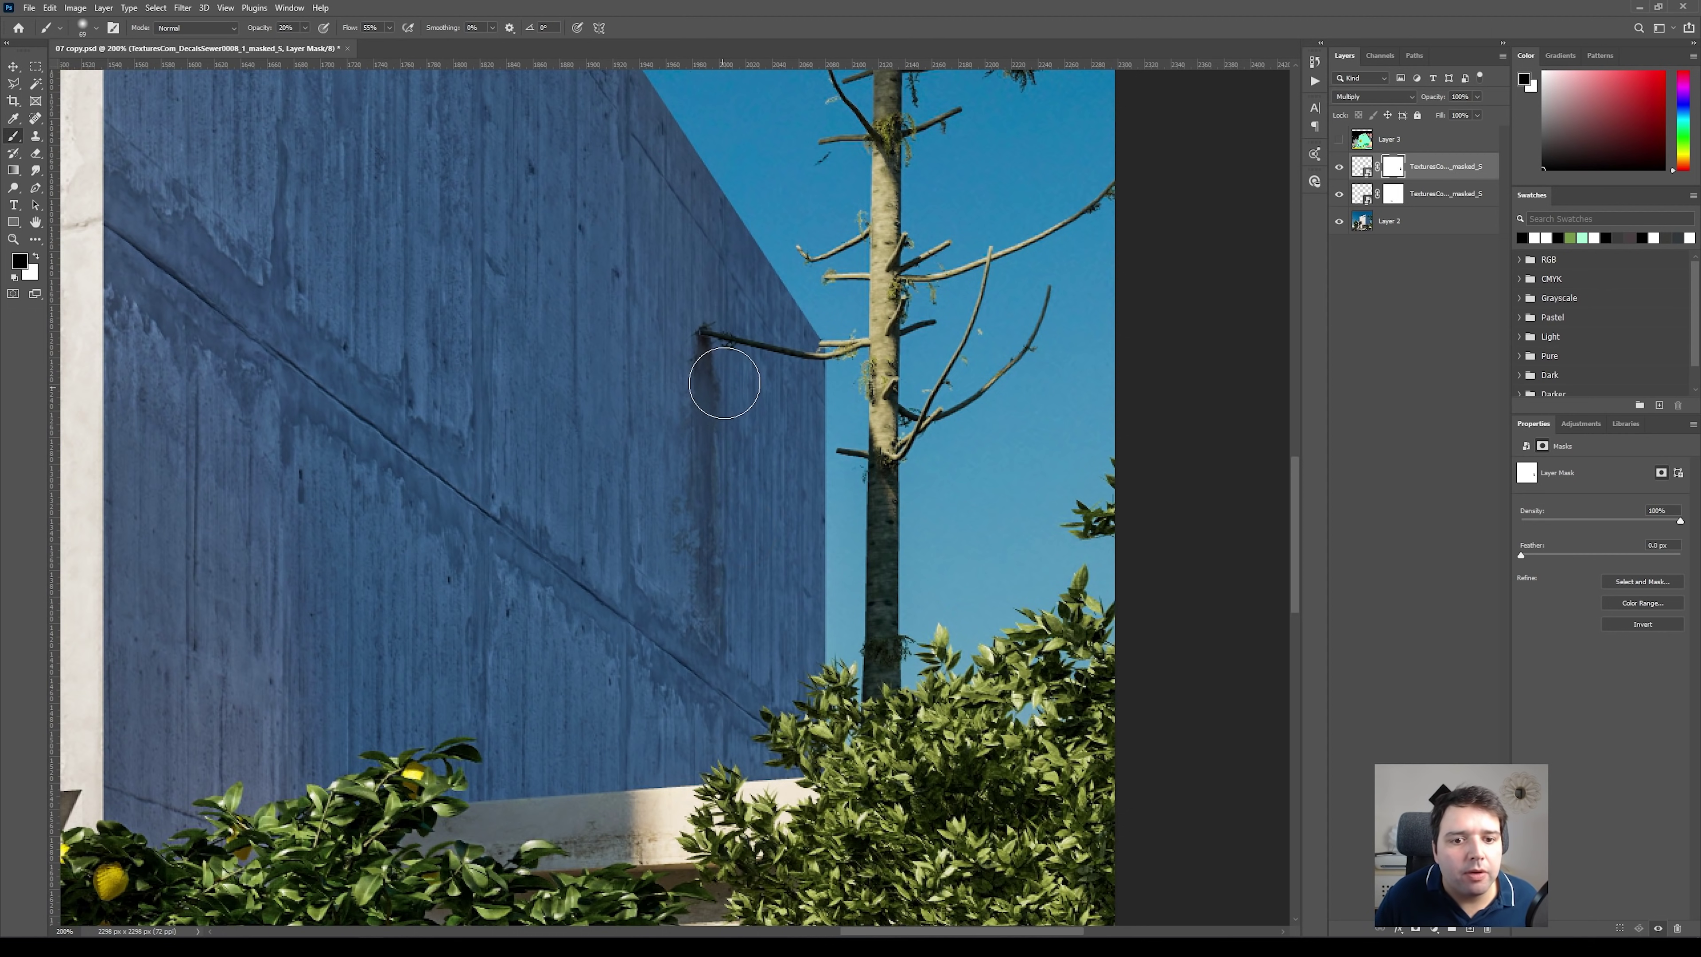
Add a Hue/Saturation adjustment clipped to the rust decal layer
click(1361, 168)
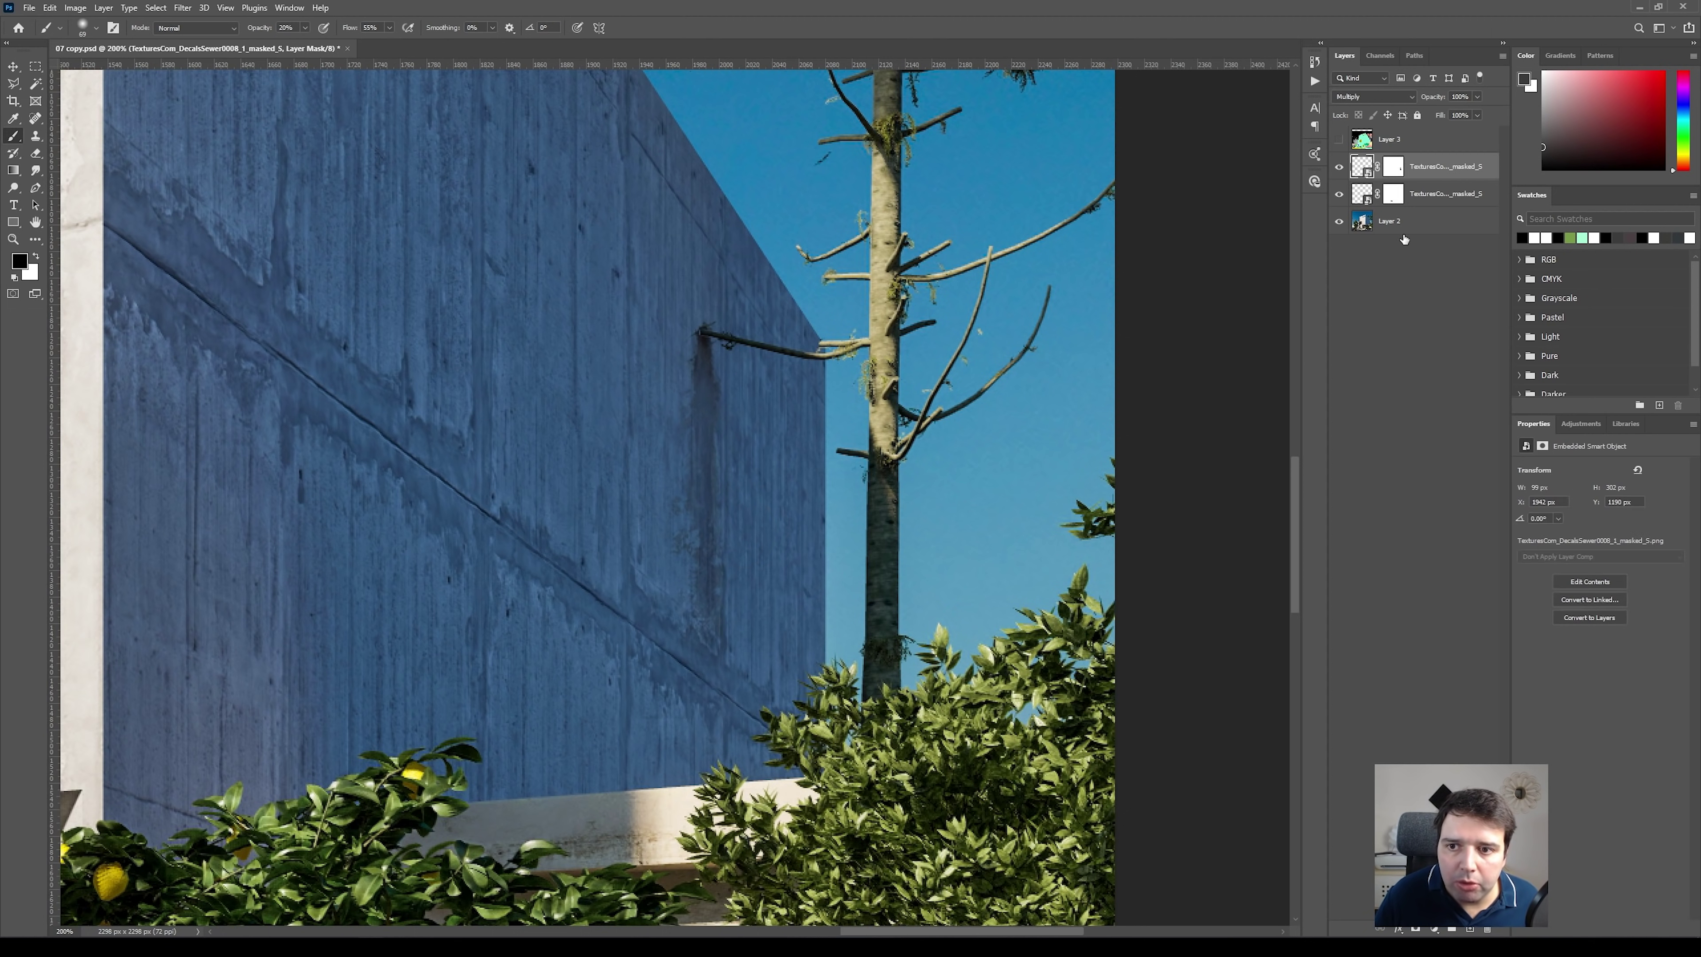
click(1432, 930)
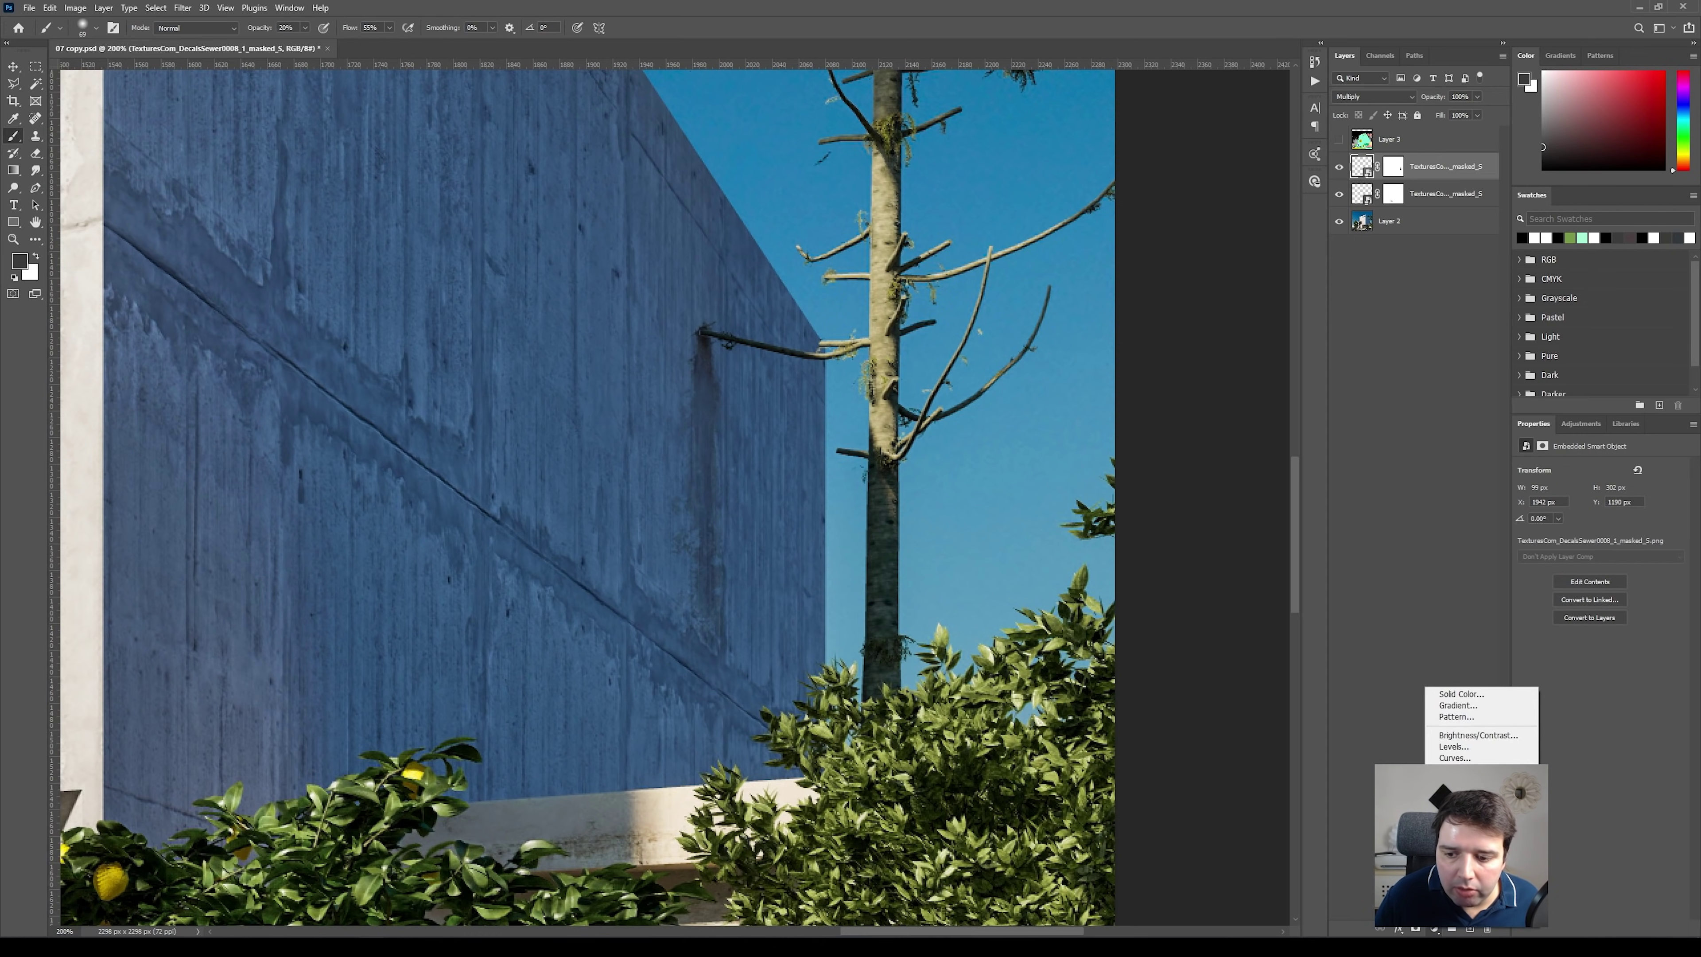
click(1473, 798)
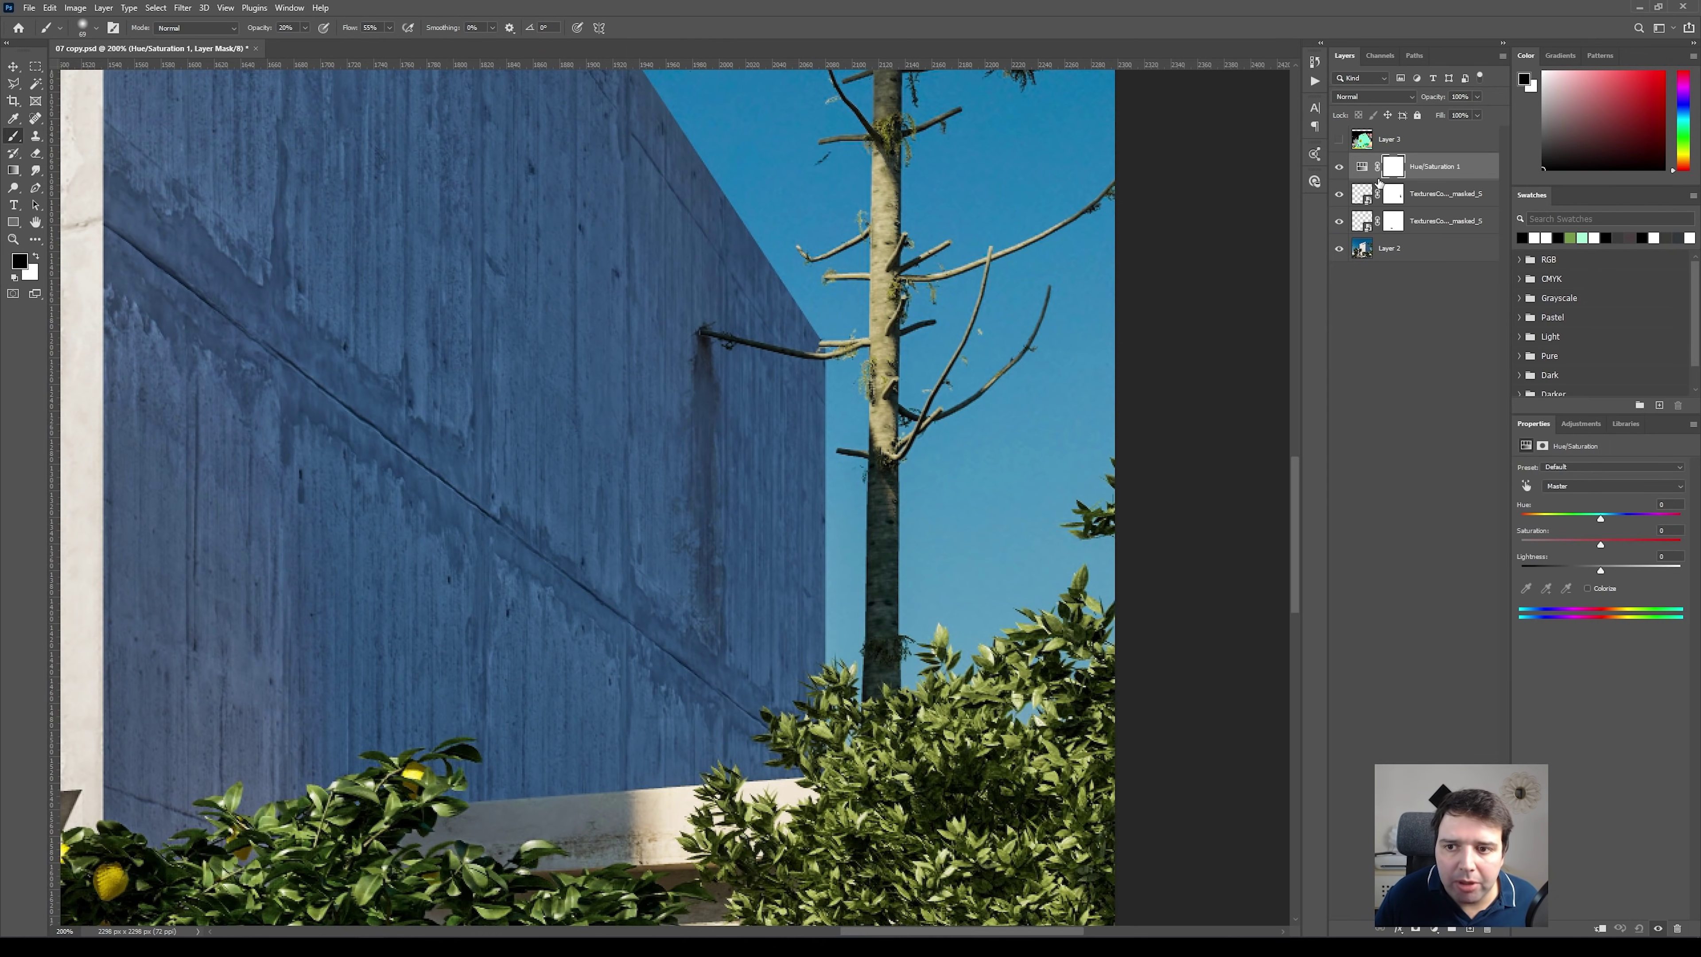
key(ctrl+0)
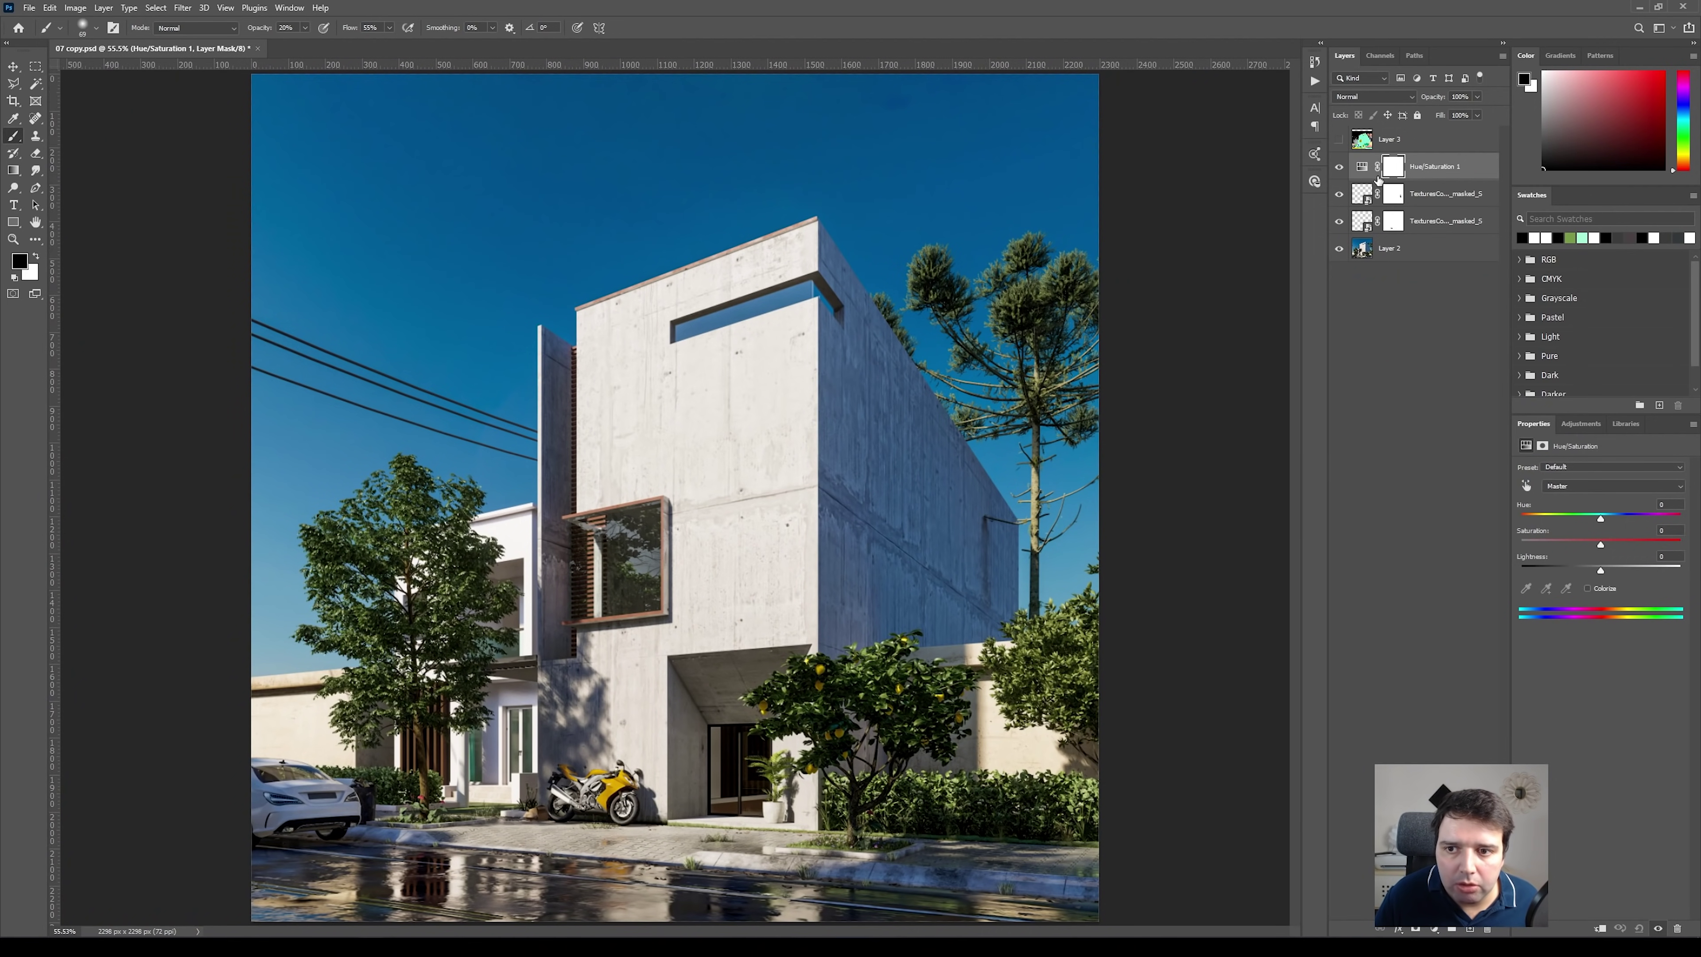
alt+click(1374, 178)
key(ctrl+plus)
key(ctrl+plus)
key(ctrl+plus)
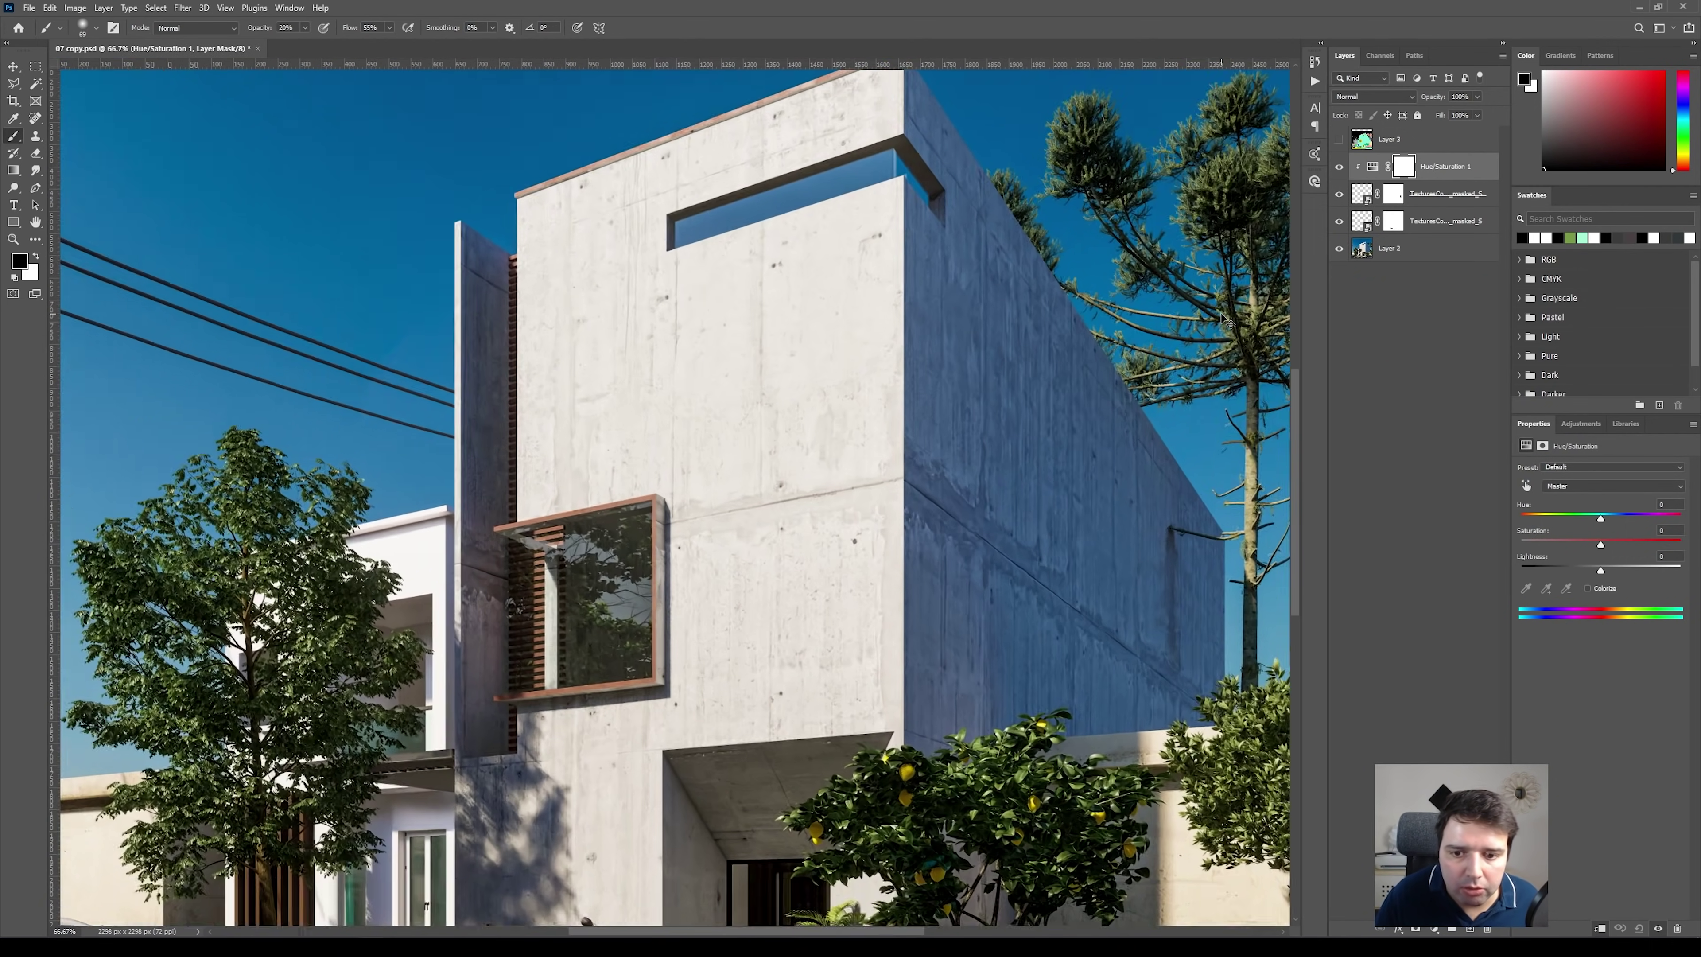
key(ctrl+plus)
drag(1222, 318, 638, 309)
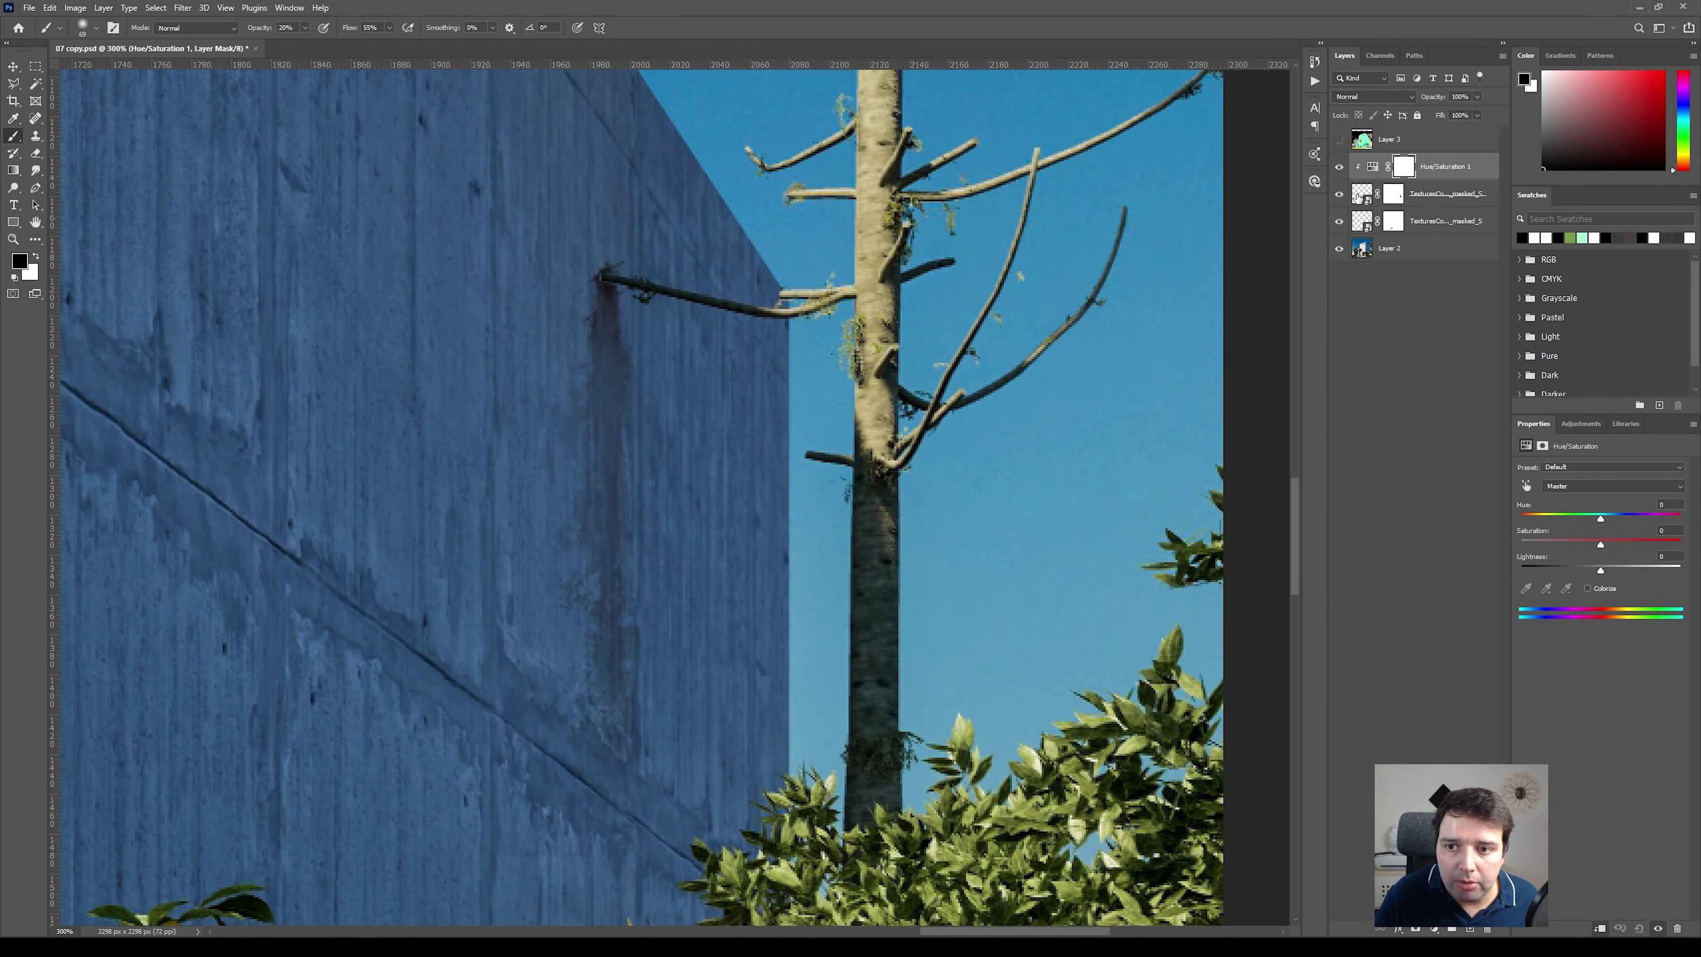
Colorize the adjustment and tune lightness, saturation and hue to a lighter rusty brown
drag(1602, 574, 1534, 527)
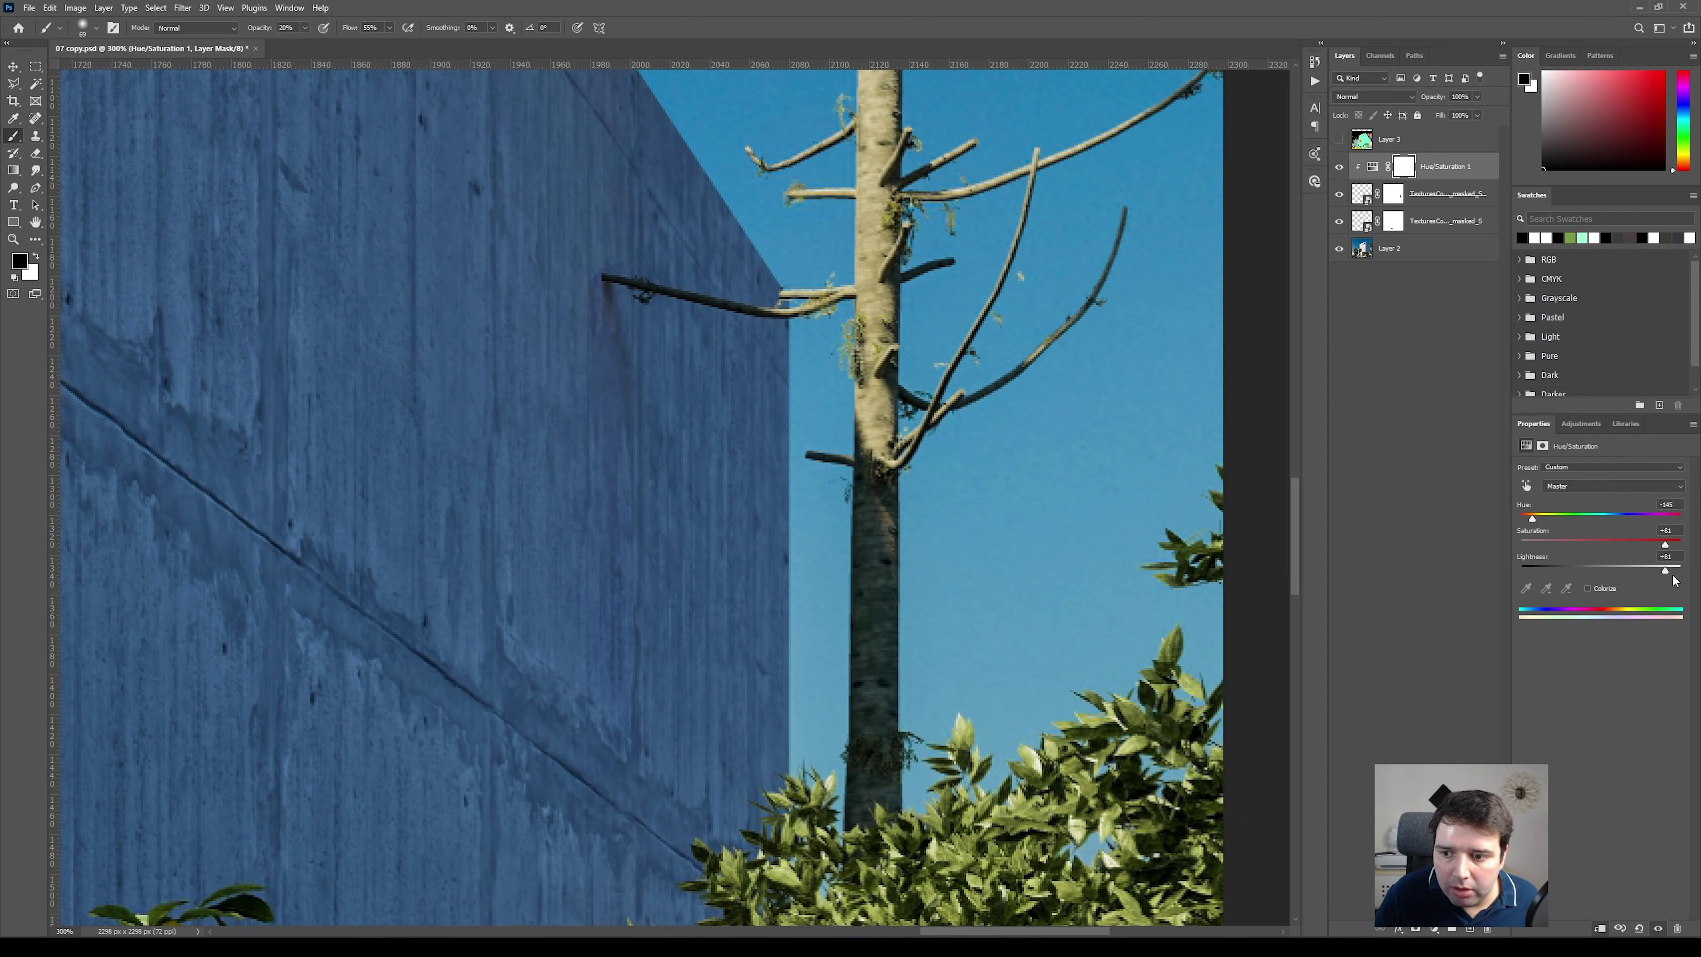
click(1587, 585)
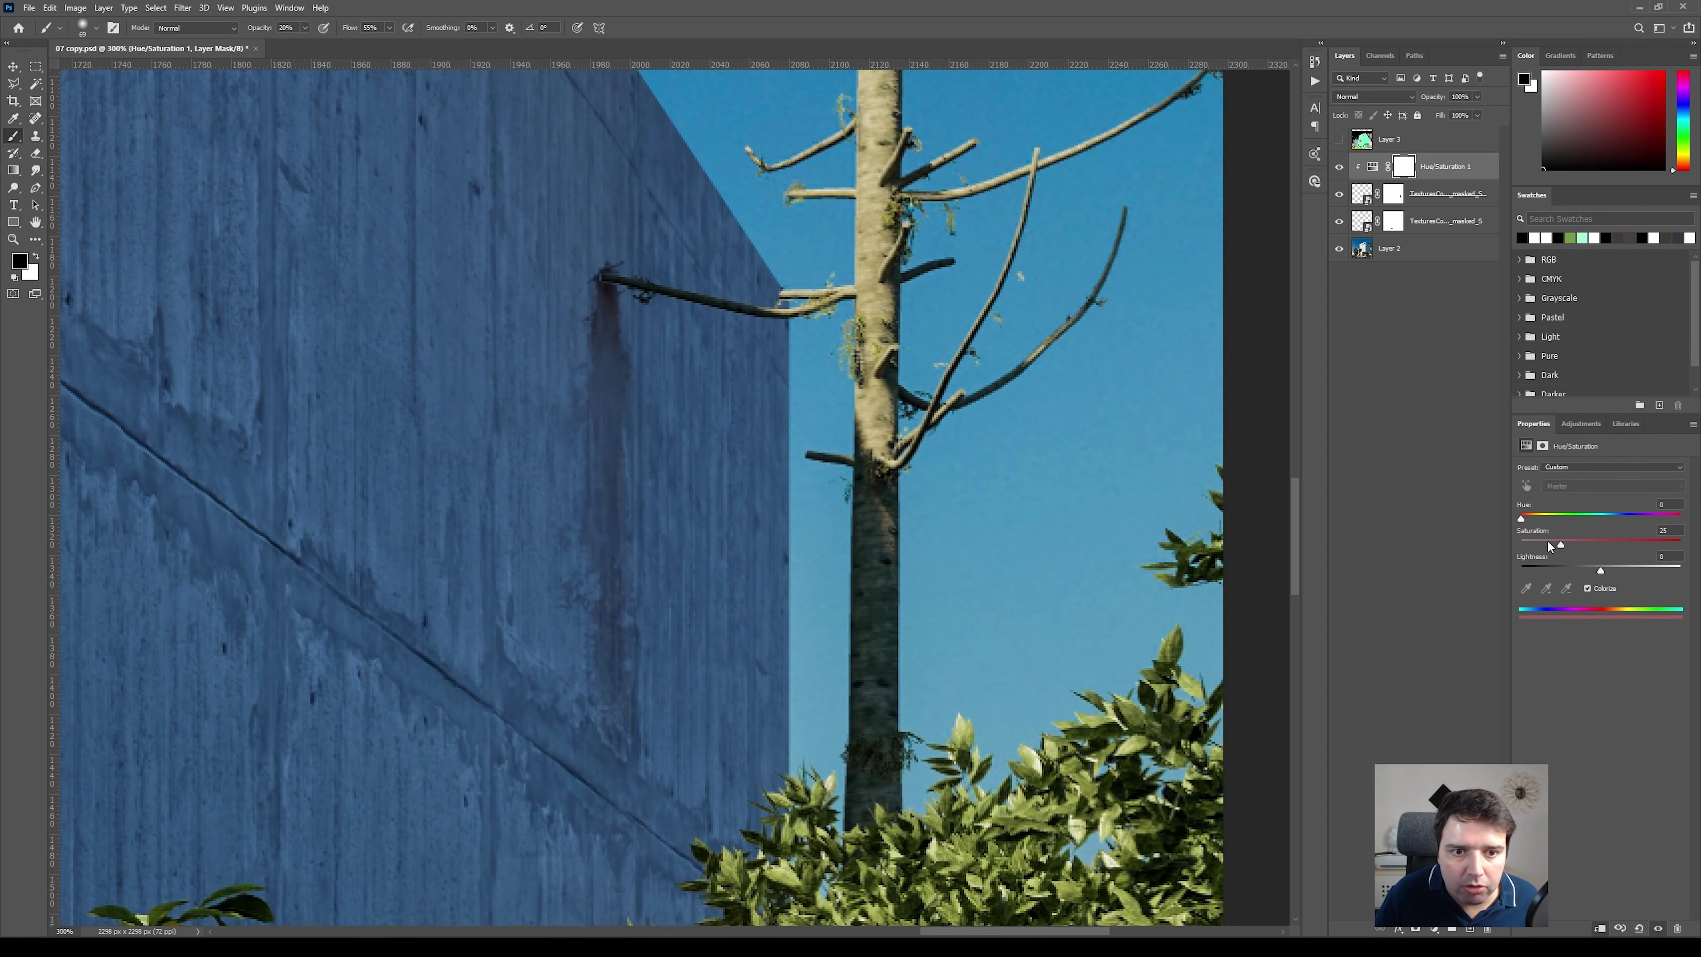
drag(1606, 570, 1659, 572)
drag(1554, 544, 1661, 548)
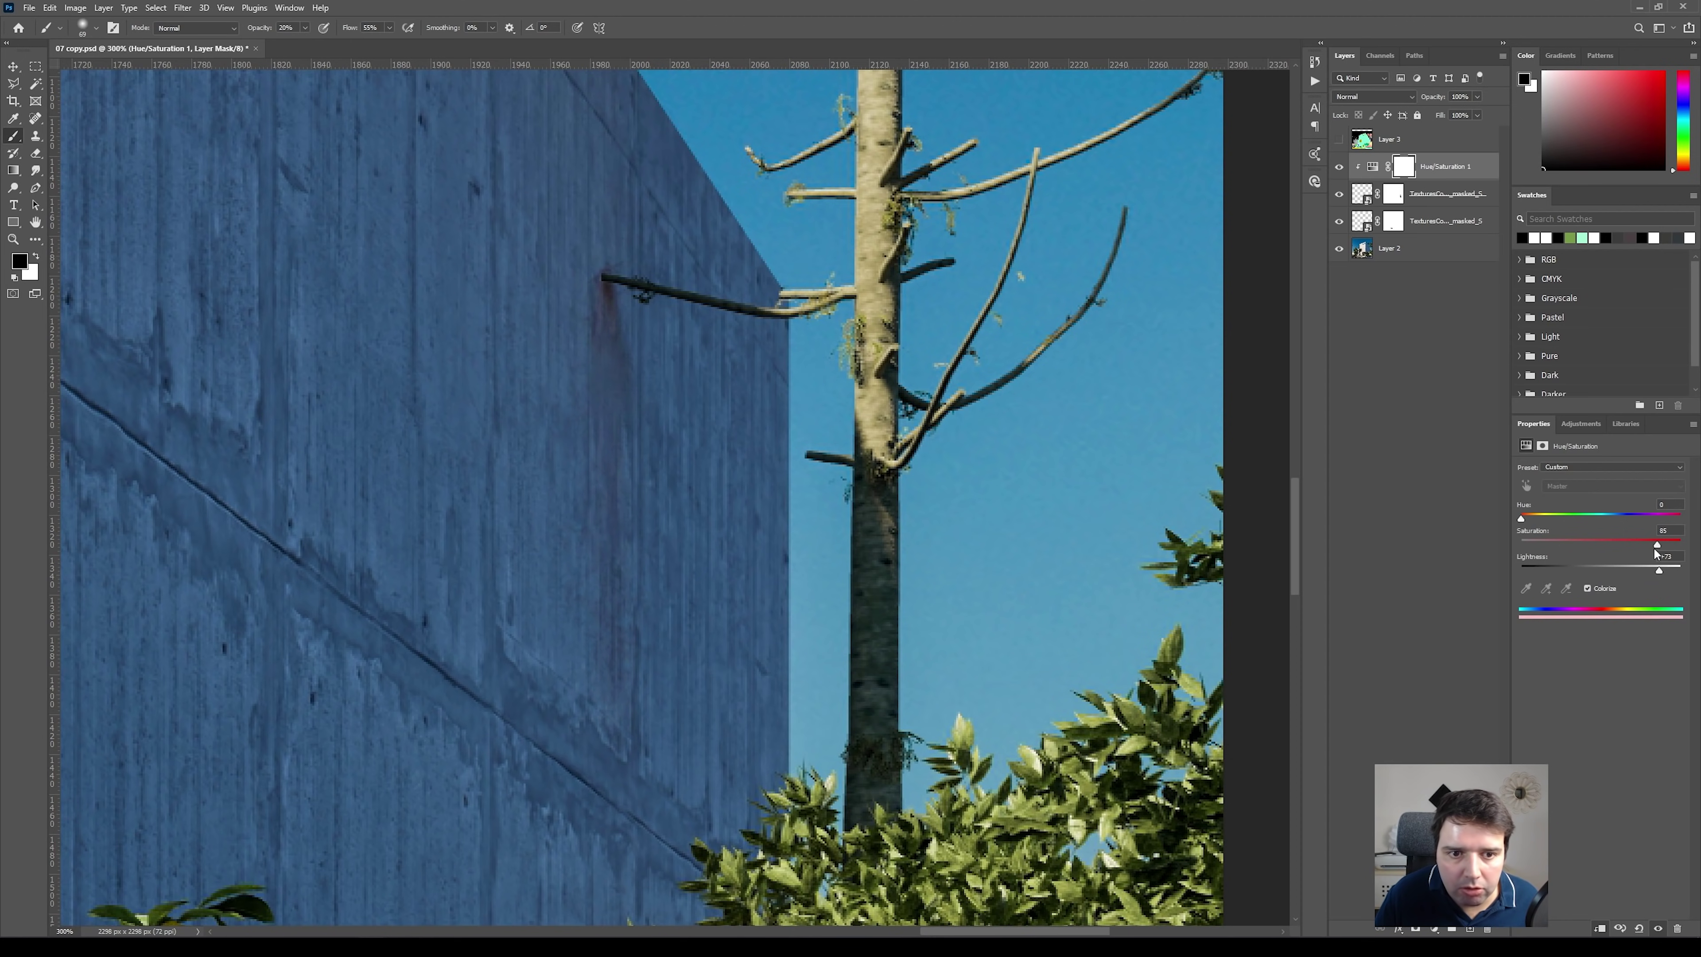
mouse_move(1522, 522)
mouse_down()
mouse_move(1655, 520)
mouse_move(1528, 527)
mouse_up()
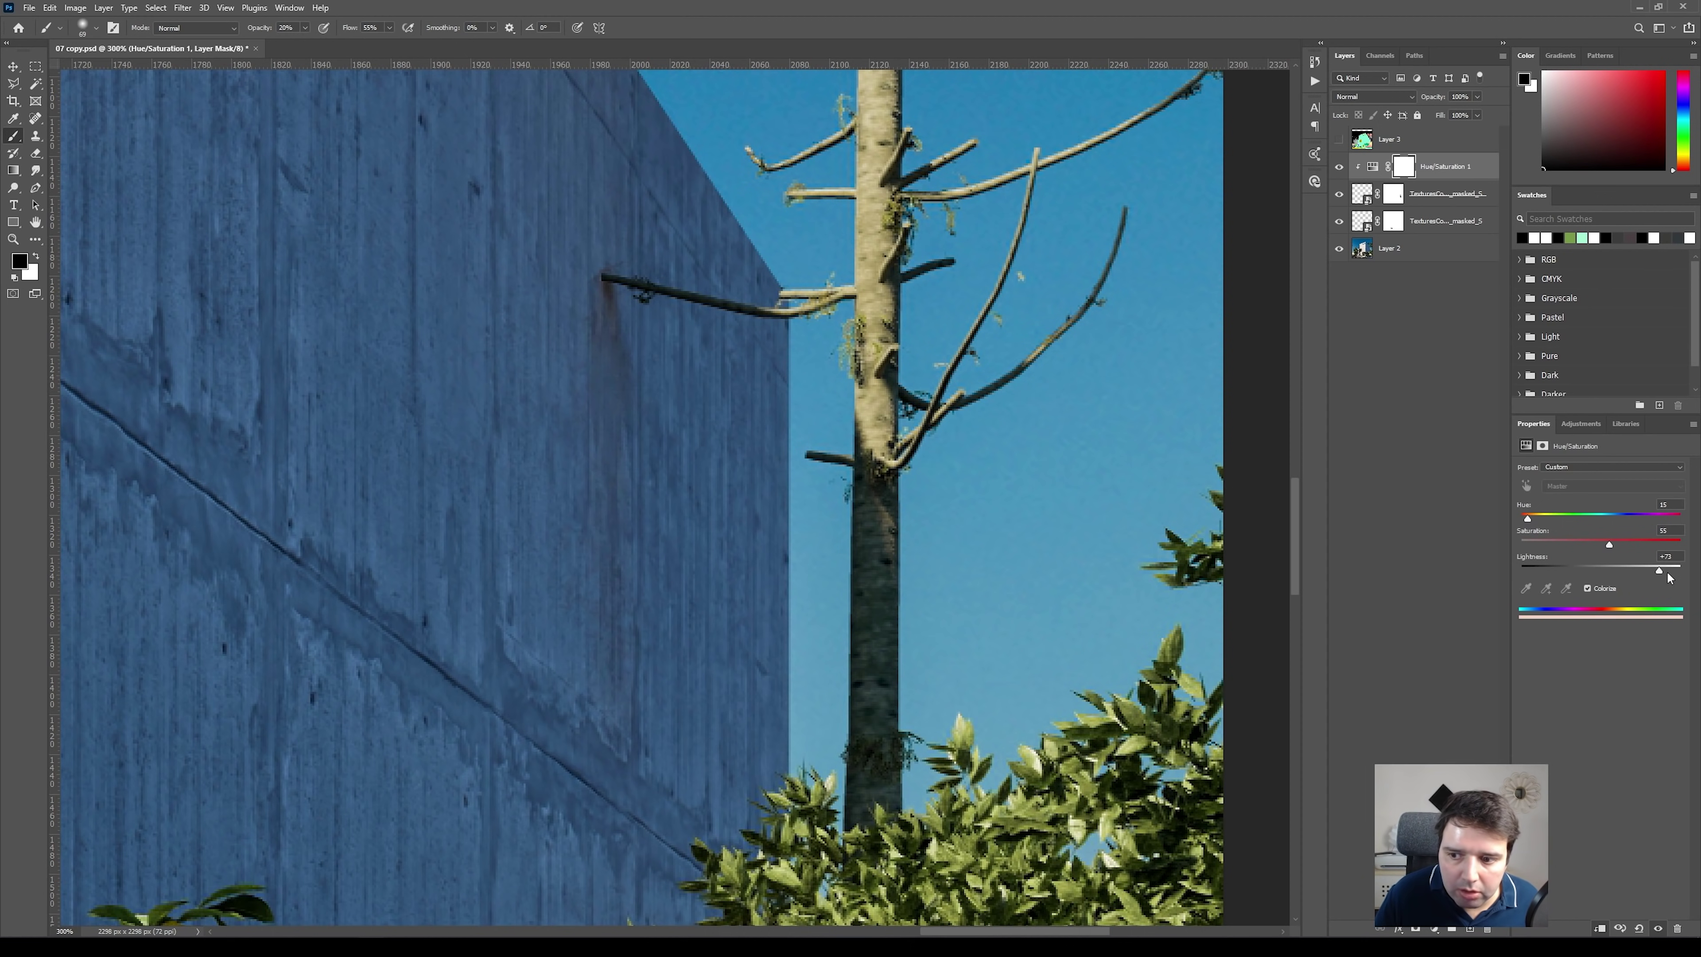
drag(1661, 574, 1631, 573)
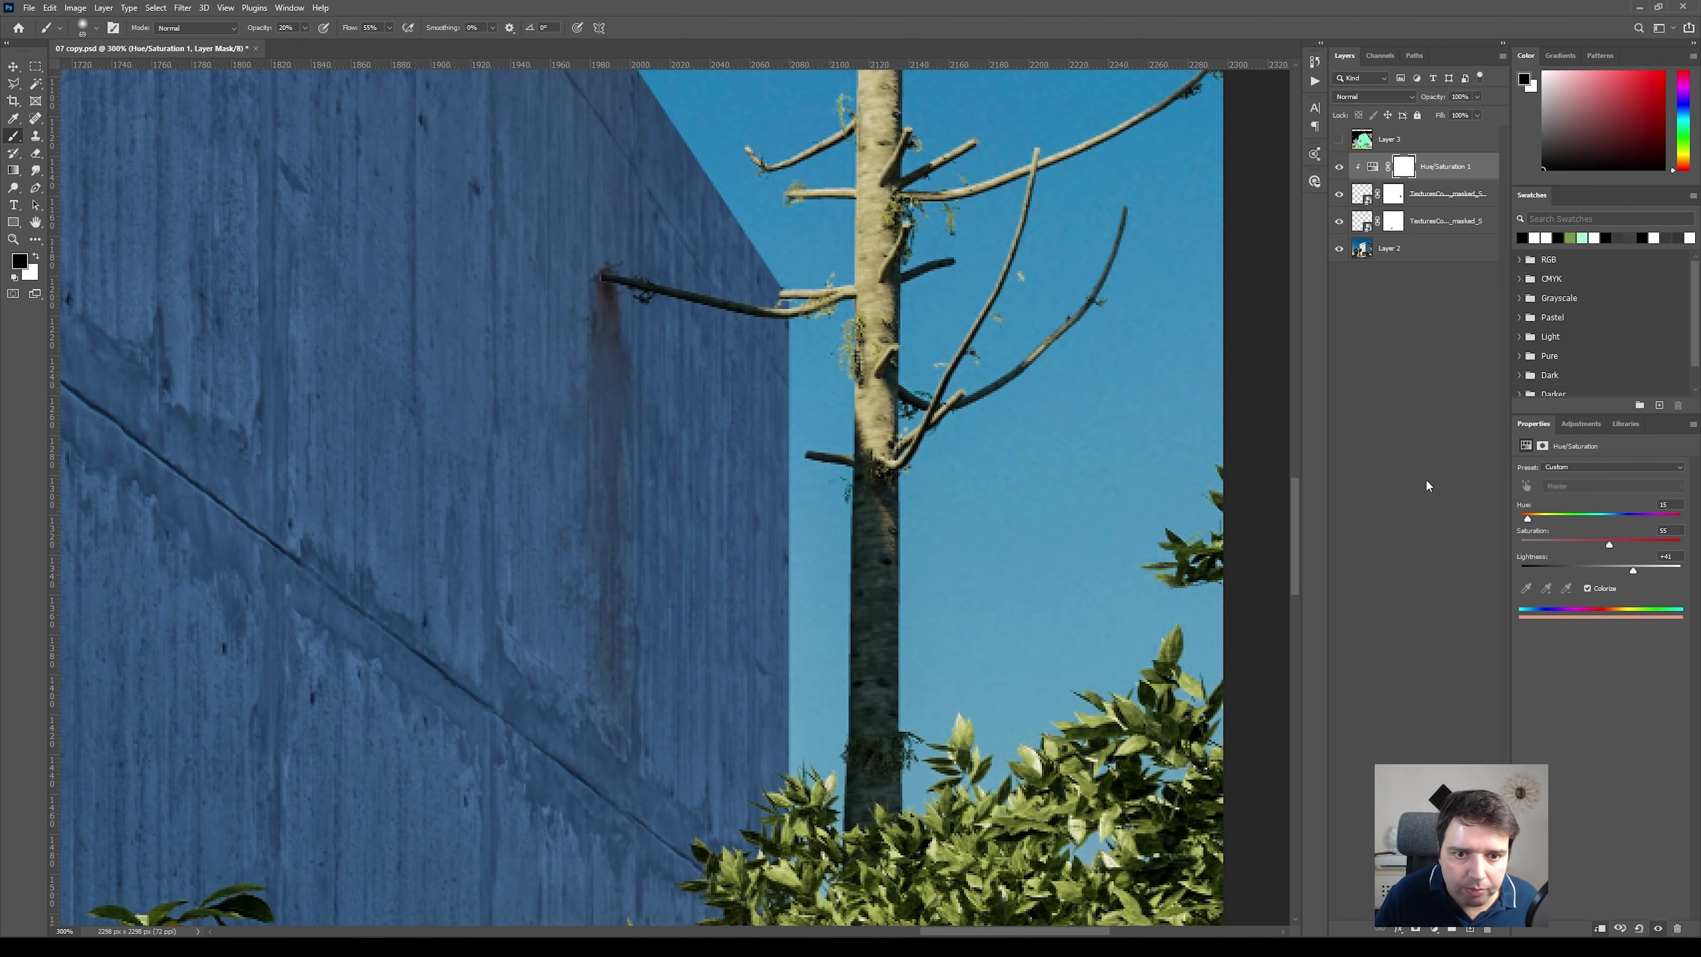
click(1339, 167)
click(1339, 168)
scroll(1022, 303, down, 8)
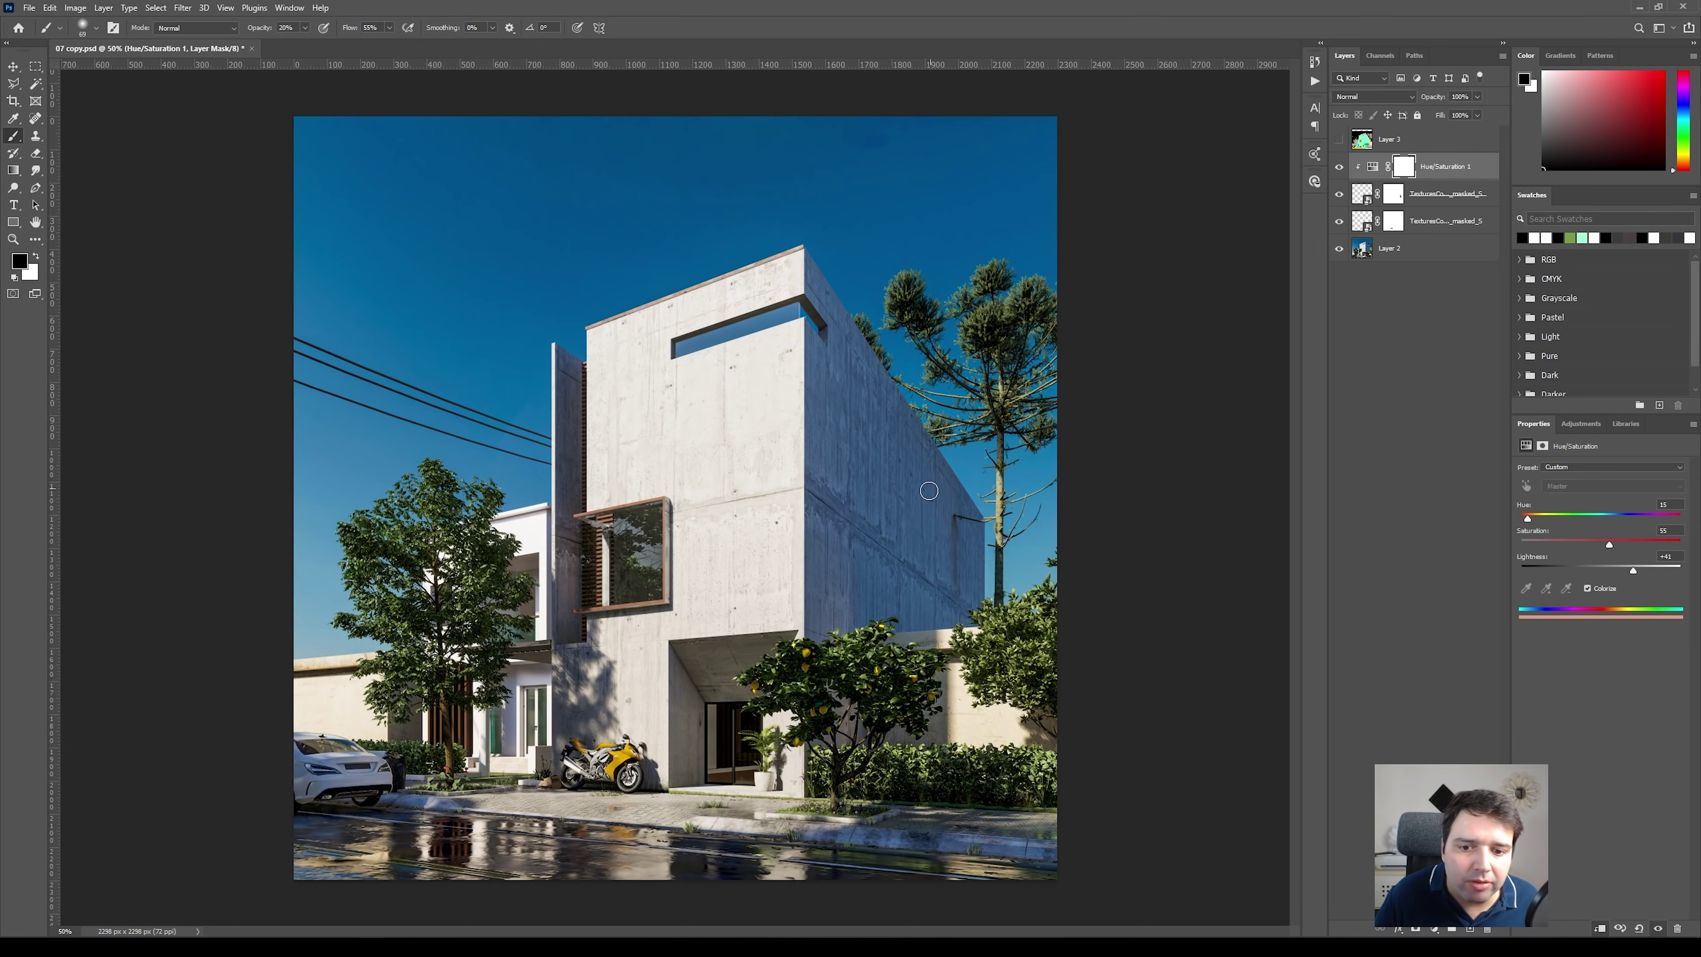
Lower the leak decal layer's fill to 74% and toggle its visibility to compare
click(1439, 195)
click(1477, 115)
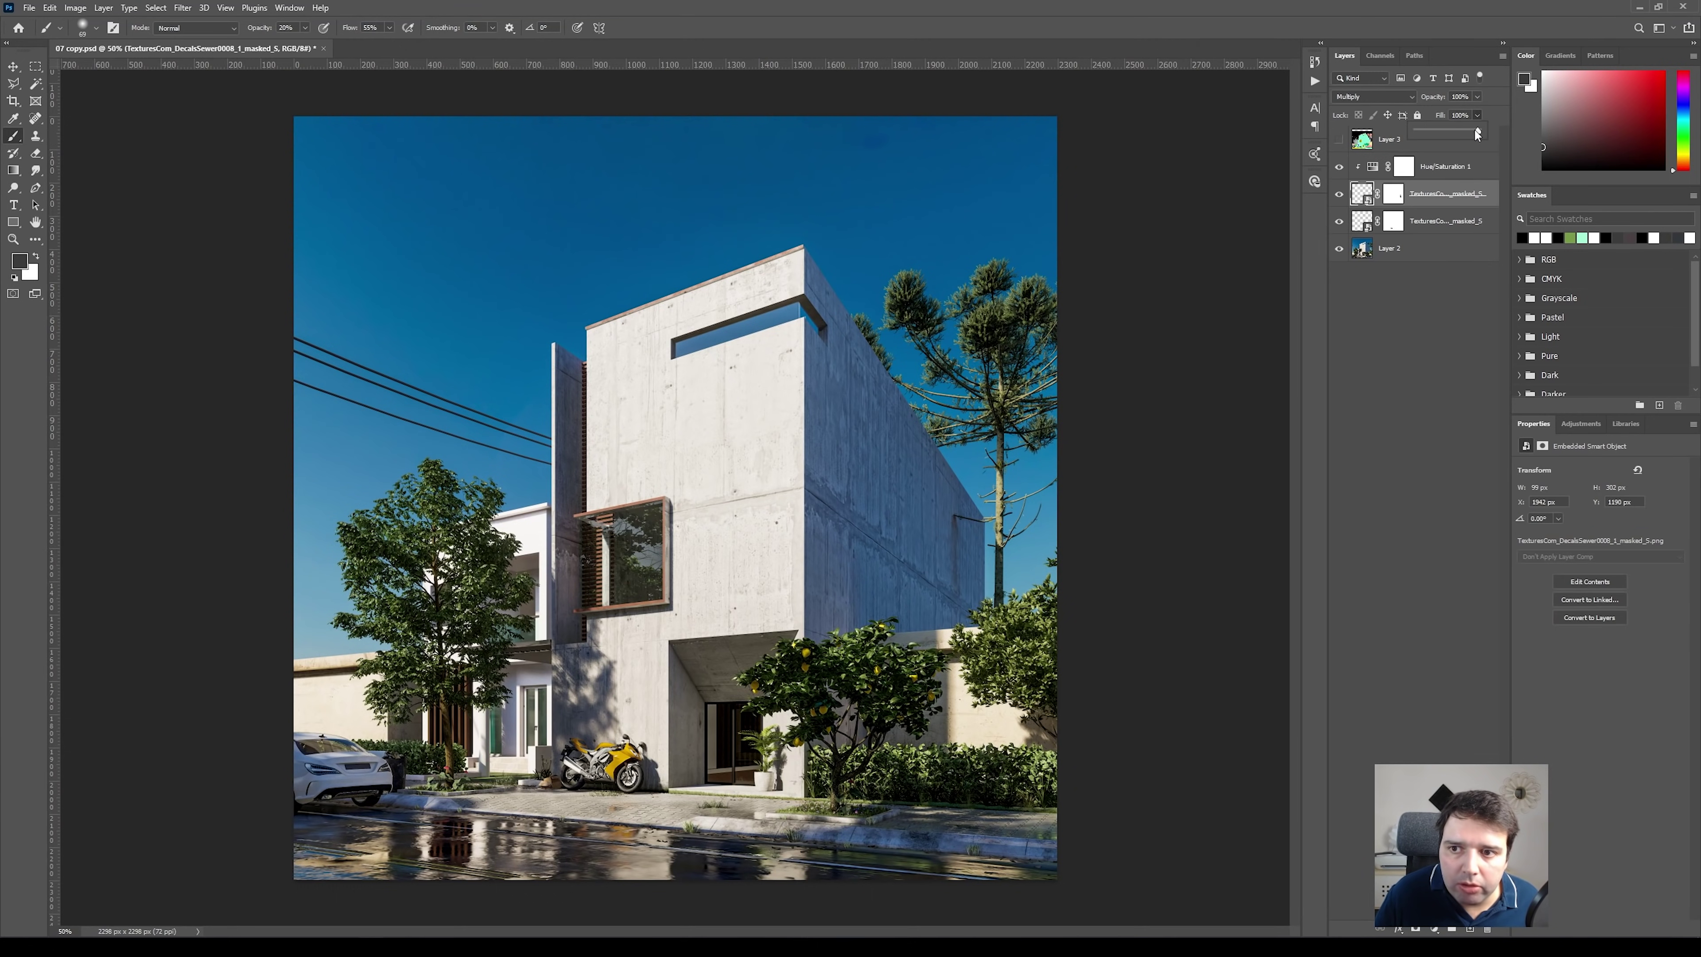
drag(1461, 131, 1462, 134)
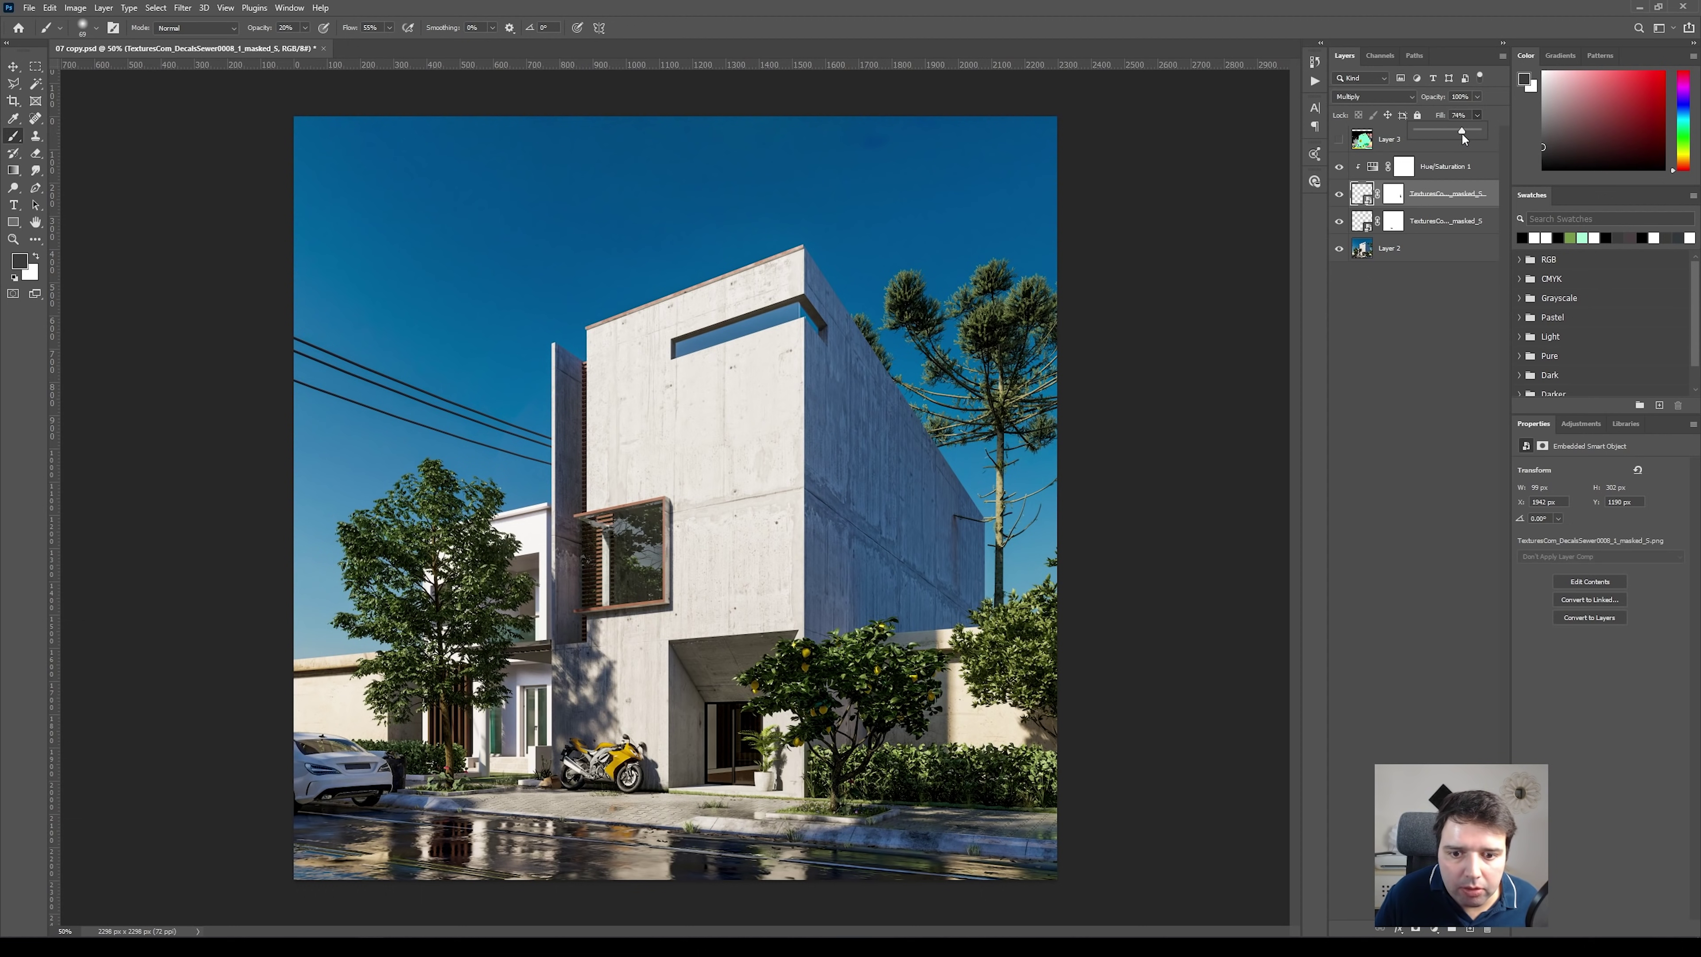
click(1341, 196)
click(1340, 166)
click(1339, 194)
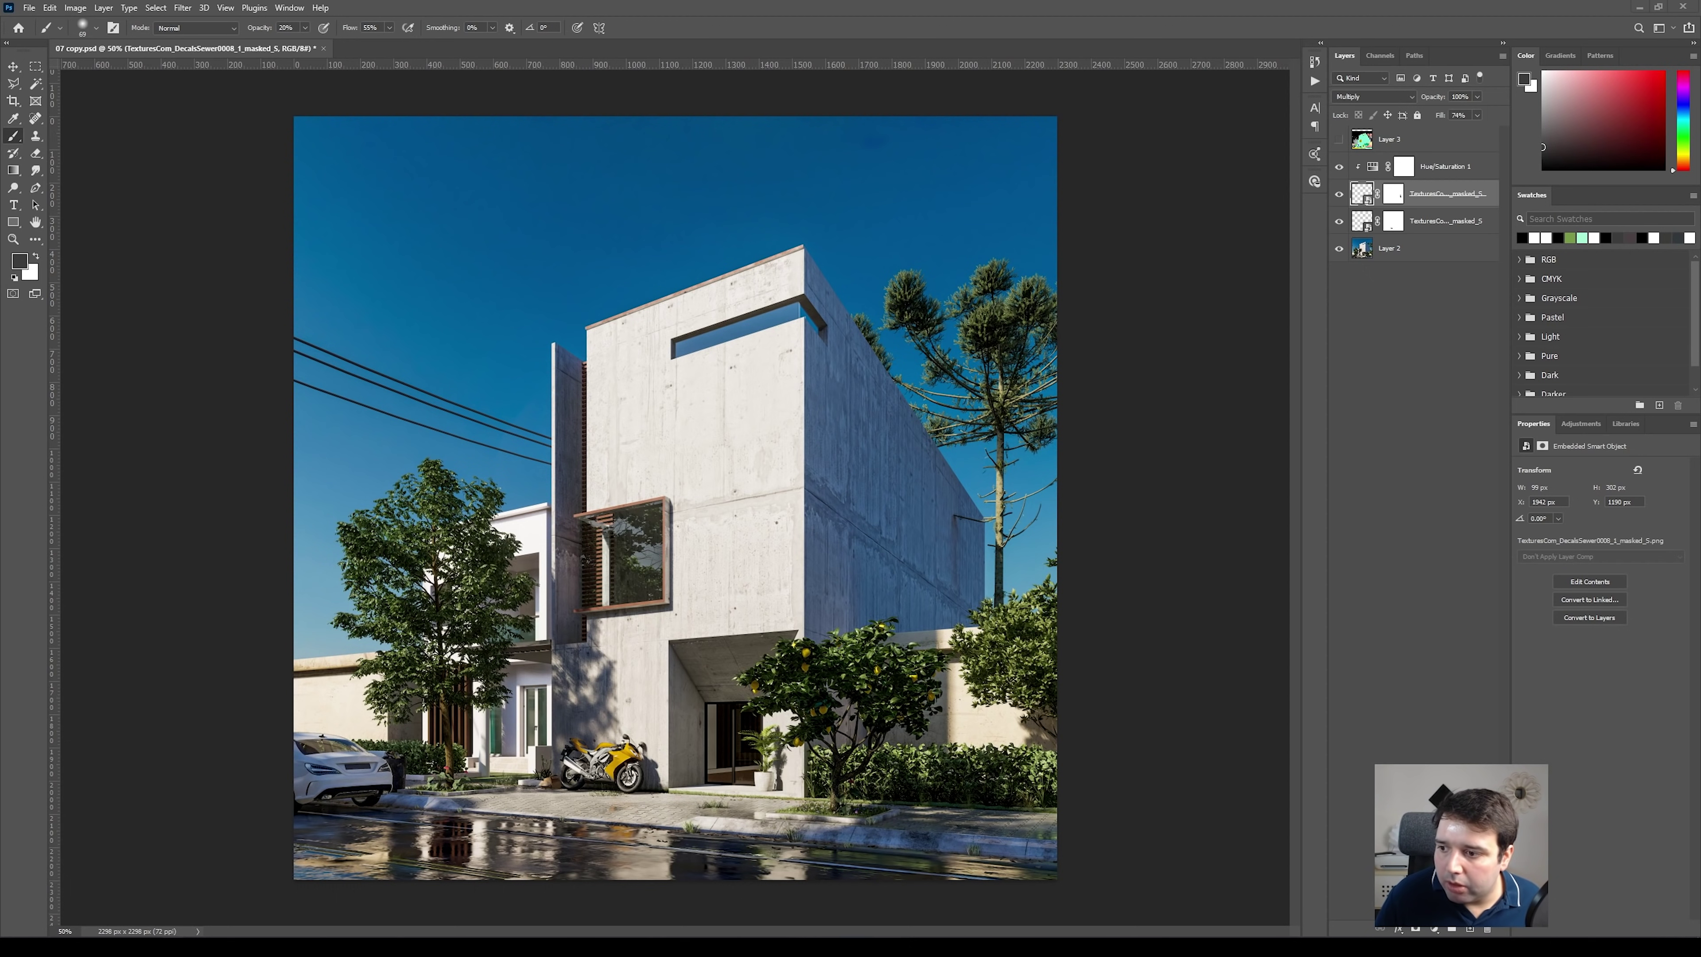
Place the DecalLeakingMossy texture, reorder it in the layer stack, and move it to the front wall's top edge
drag(643, 360, 675, 497)
key(Return)
key(b)
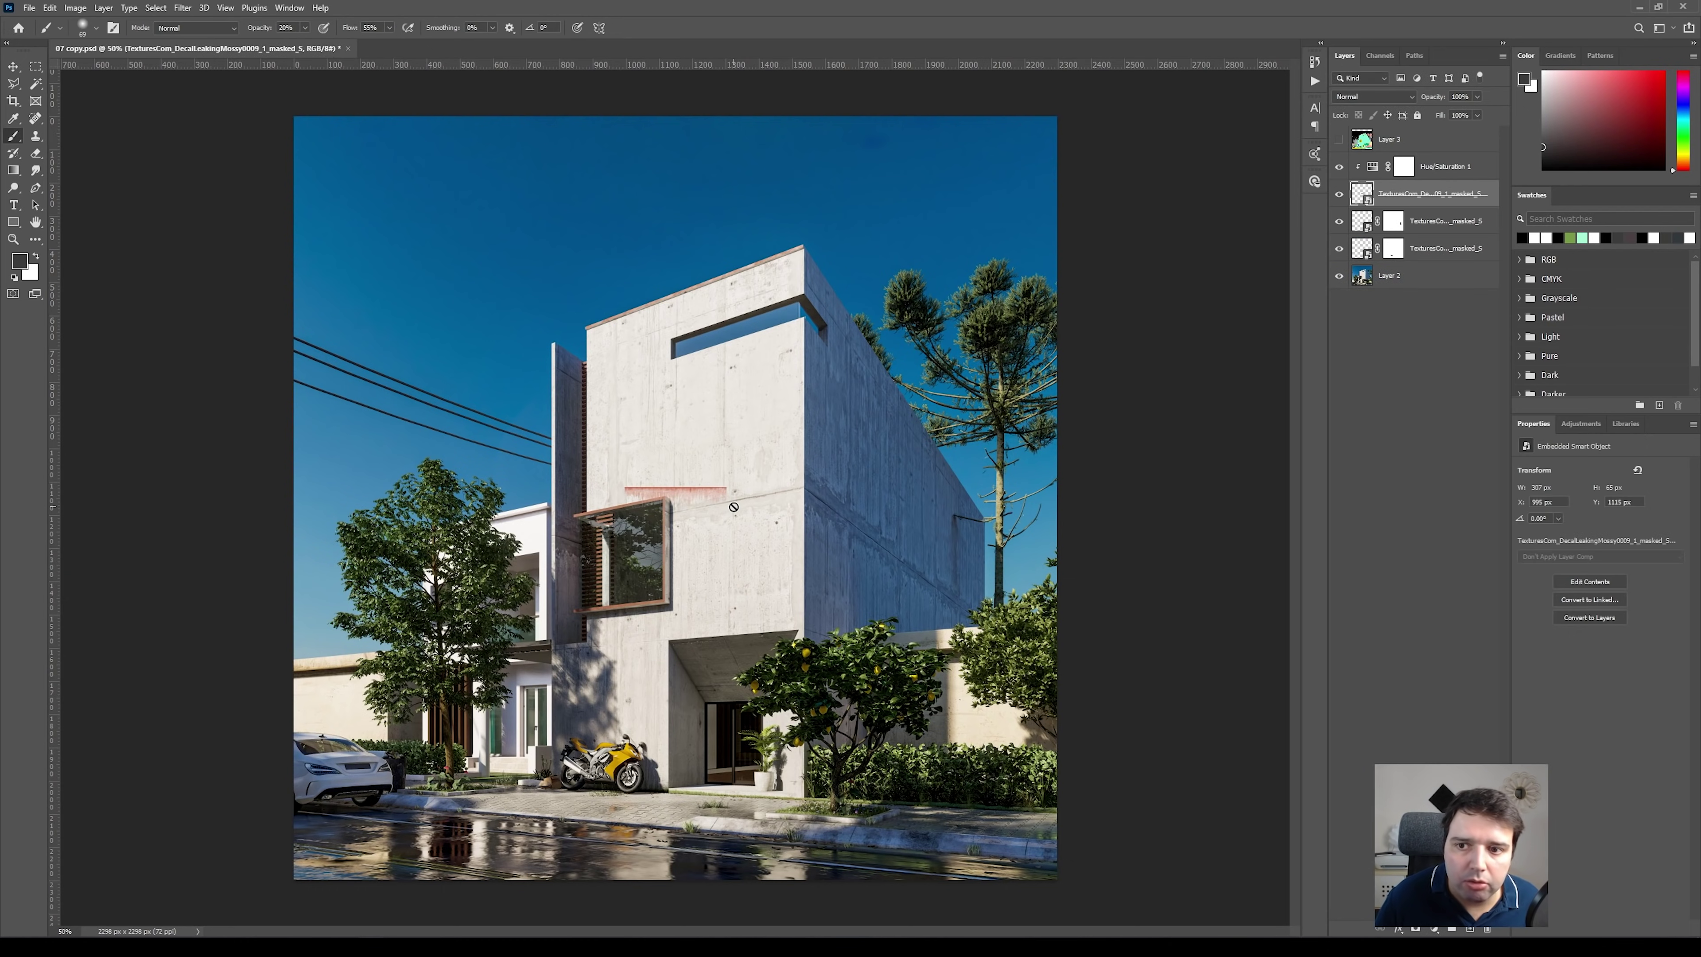
key(ctrl+1)
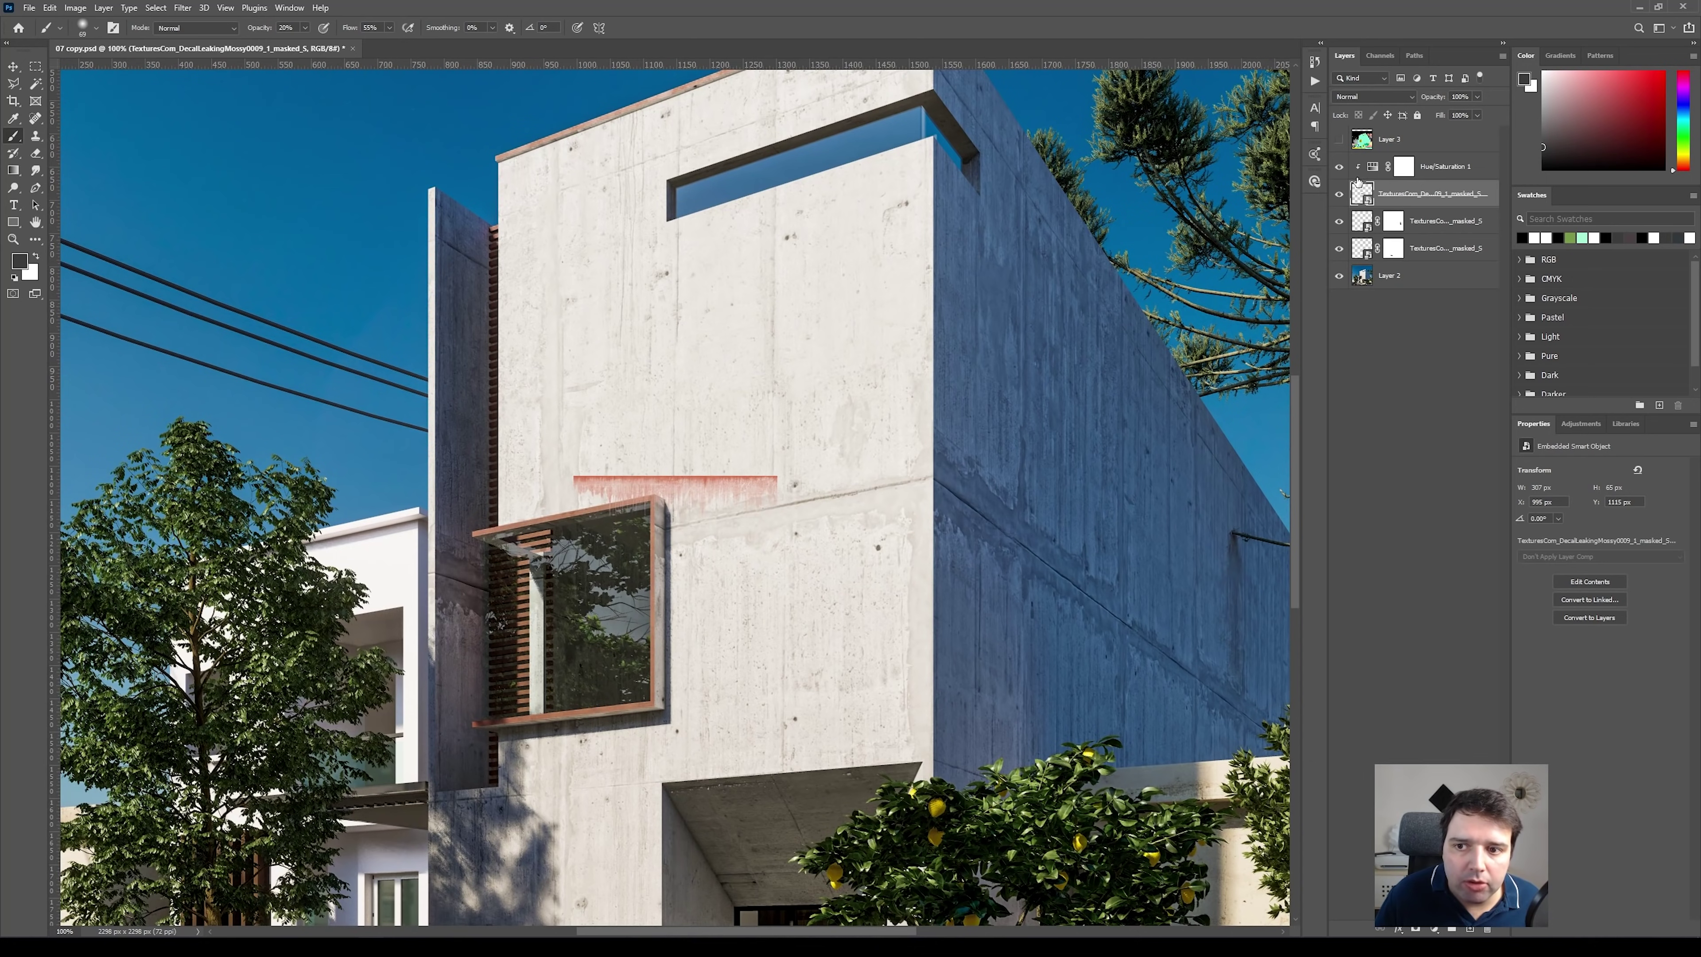
drag(1366, 190, 1367, 156)
alt+click(1369, 208)
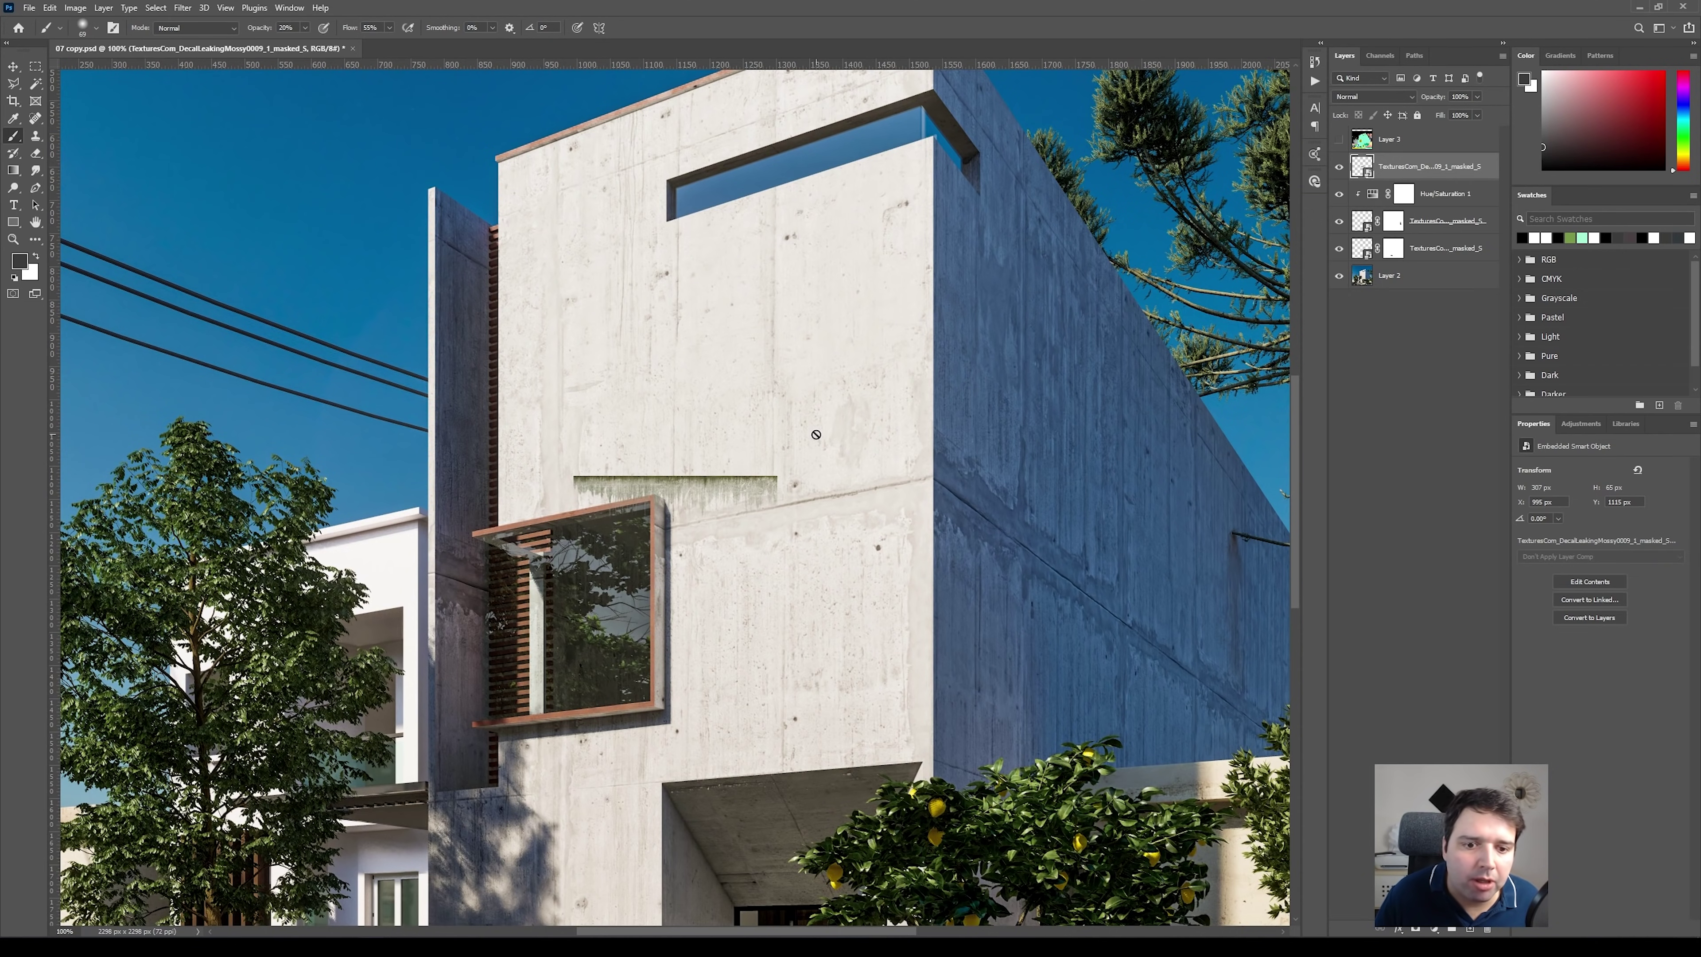
key(v)
drag(665, 483, 651, 126)
scroll(736, 335, up, 5)
key(ctrl+plus)
drag(825, 259, 675, 348)
Distort the moss decal's corners so it follows the sloping roof line
key(ctrl+t)
key(Return)
key(ctrl+t)
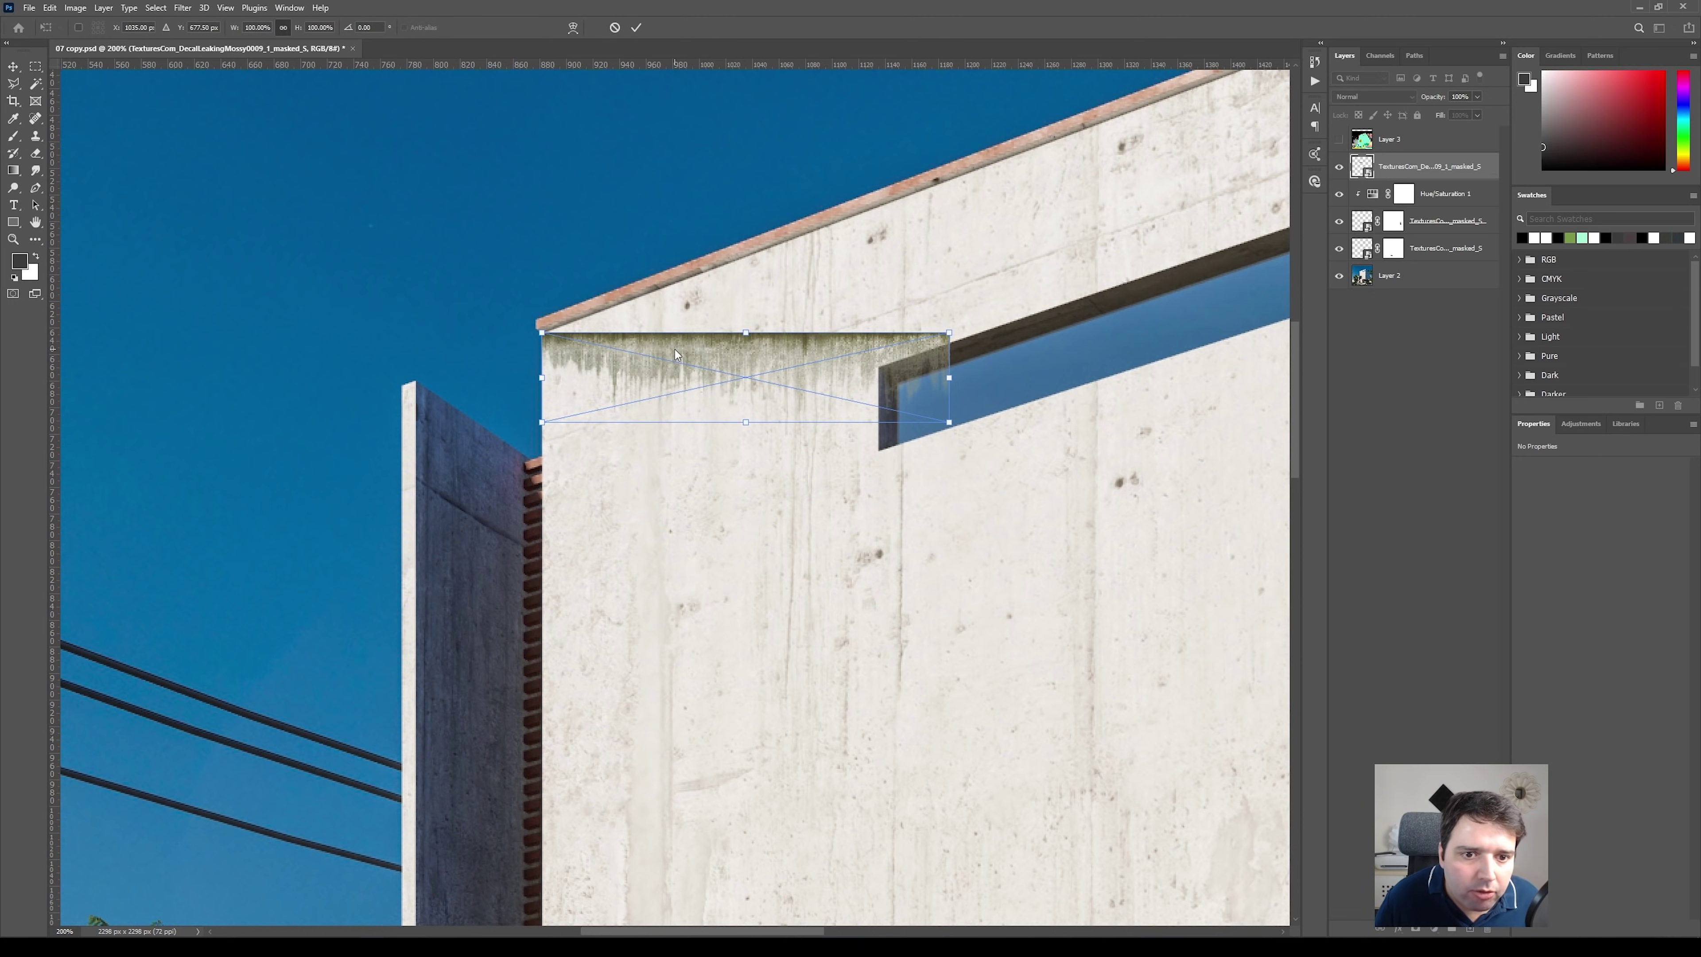
right_click(675, 348)
click(714, 436)
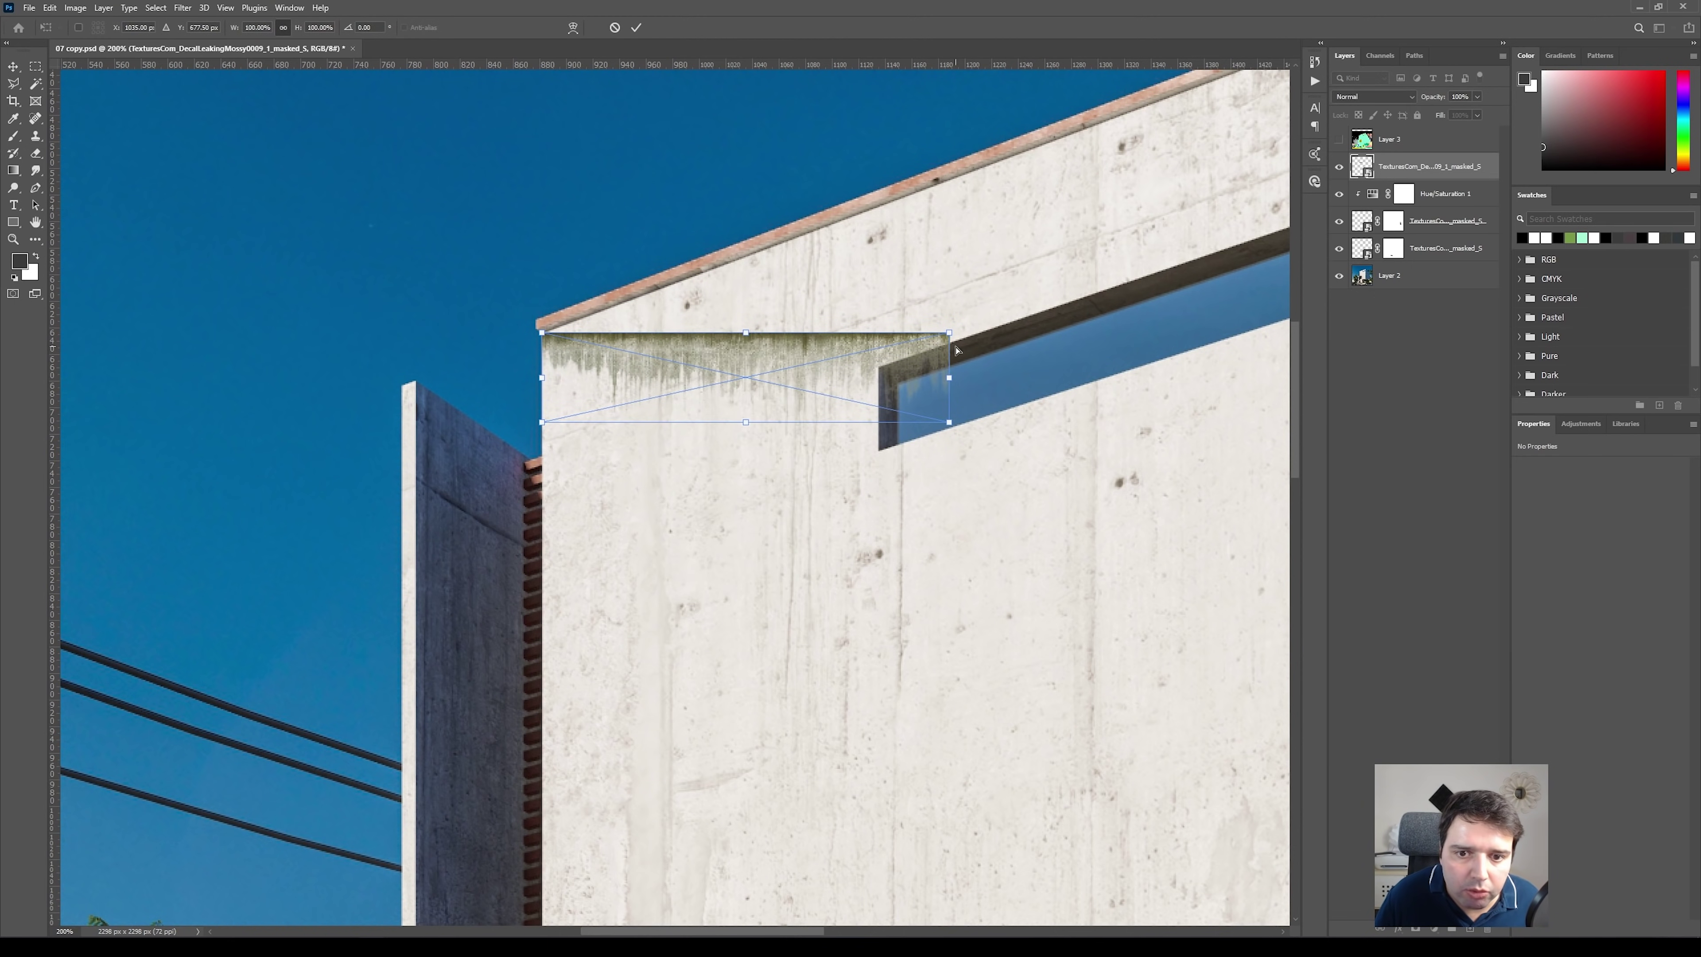
drag(951, 336, 948, 179)
drag(955, 423, 961, 299)
key(Return)
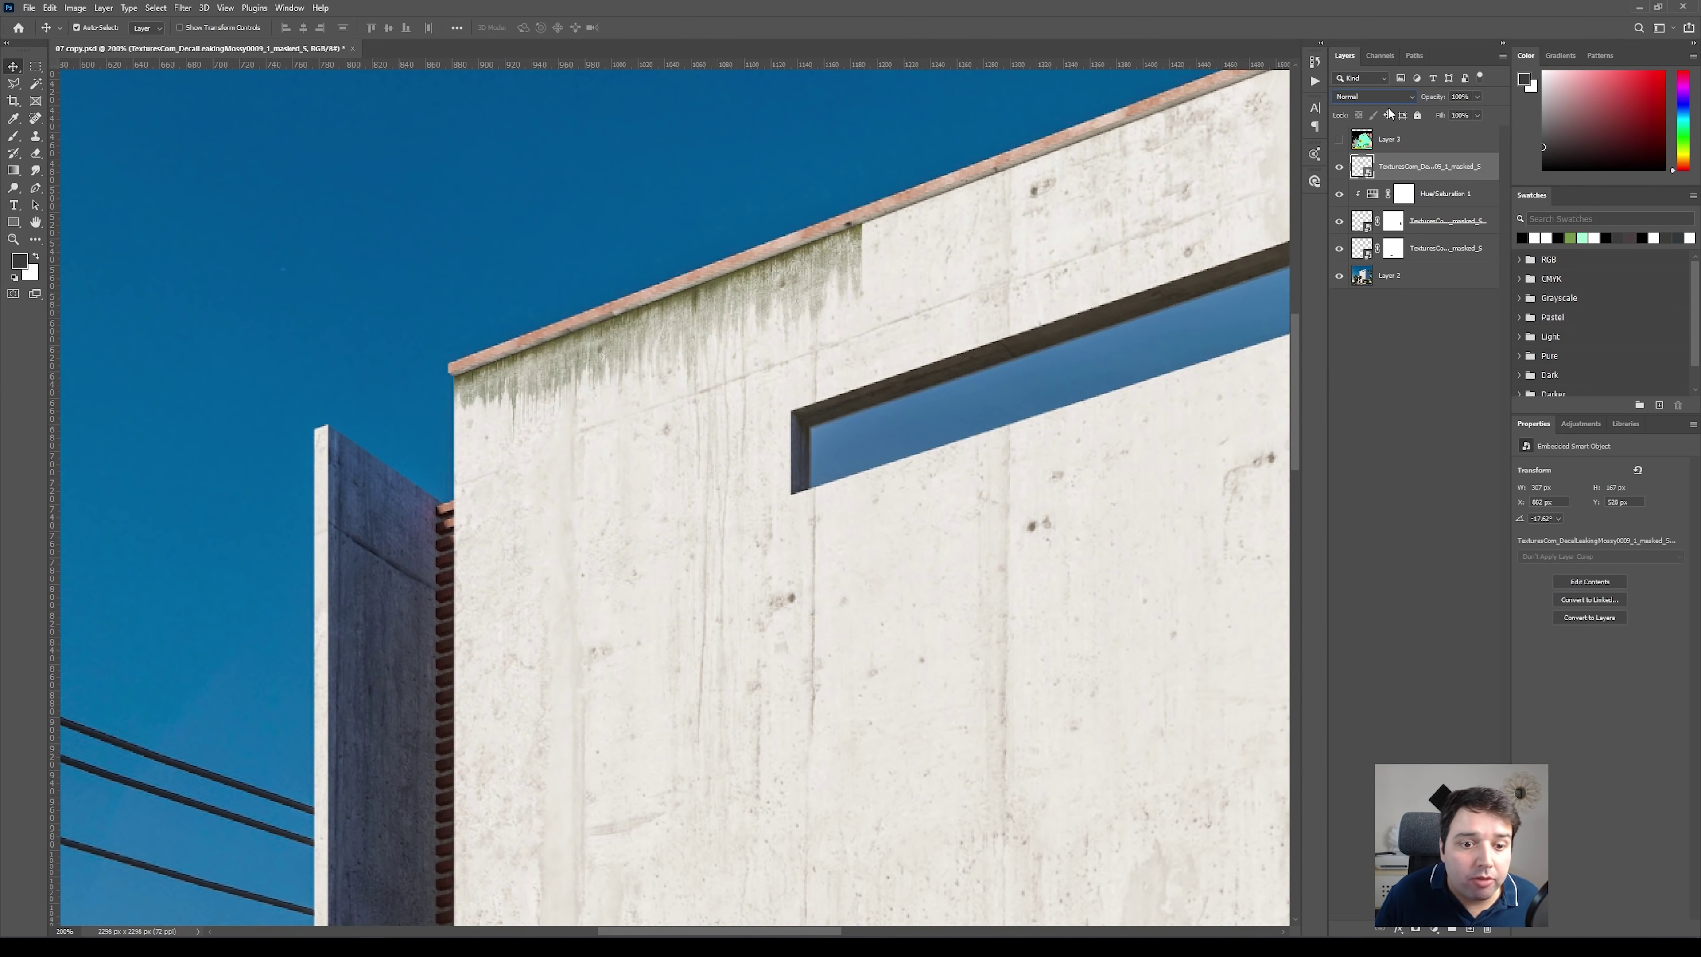
Blend the moss decal in Multiply and lower its fill to 79%
click(1373, 96)
click(1379, 164)
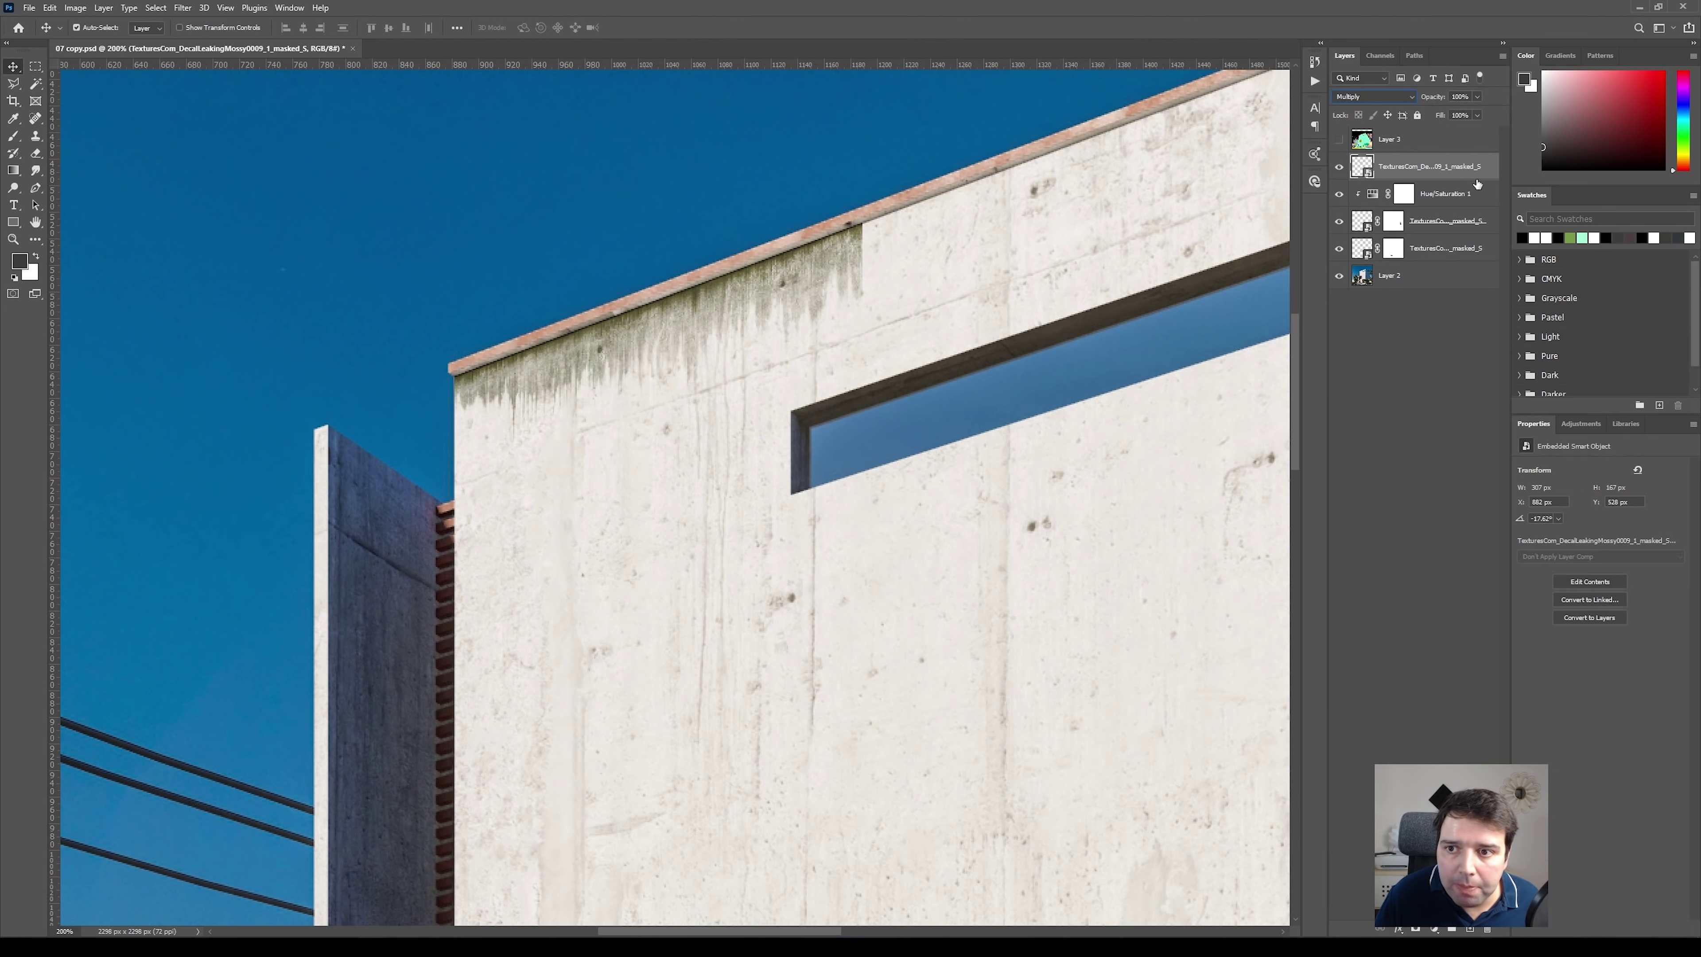
mouse_move(1478, 132)
mouse_down()
mouse_move(1451, 134)
mouse_move(1469, 132)
mouse_up()
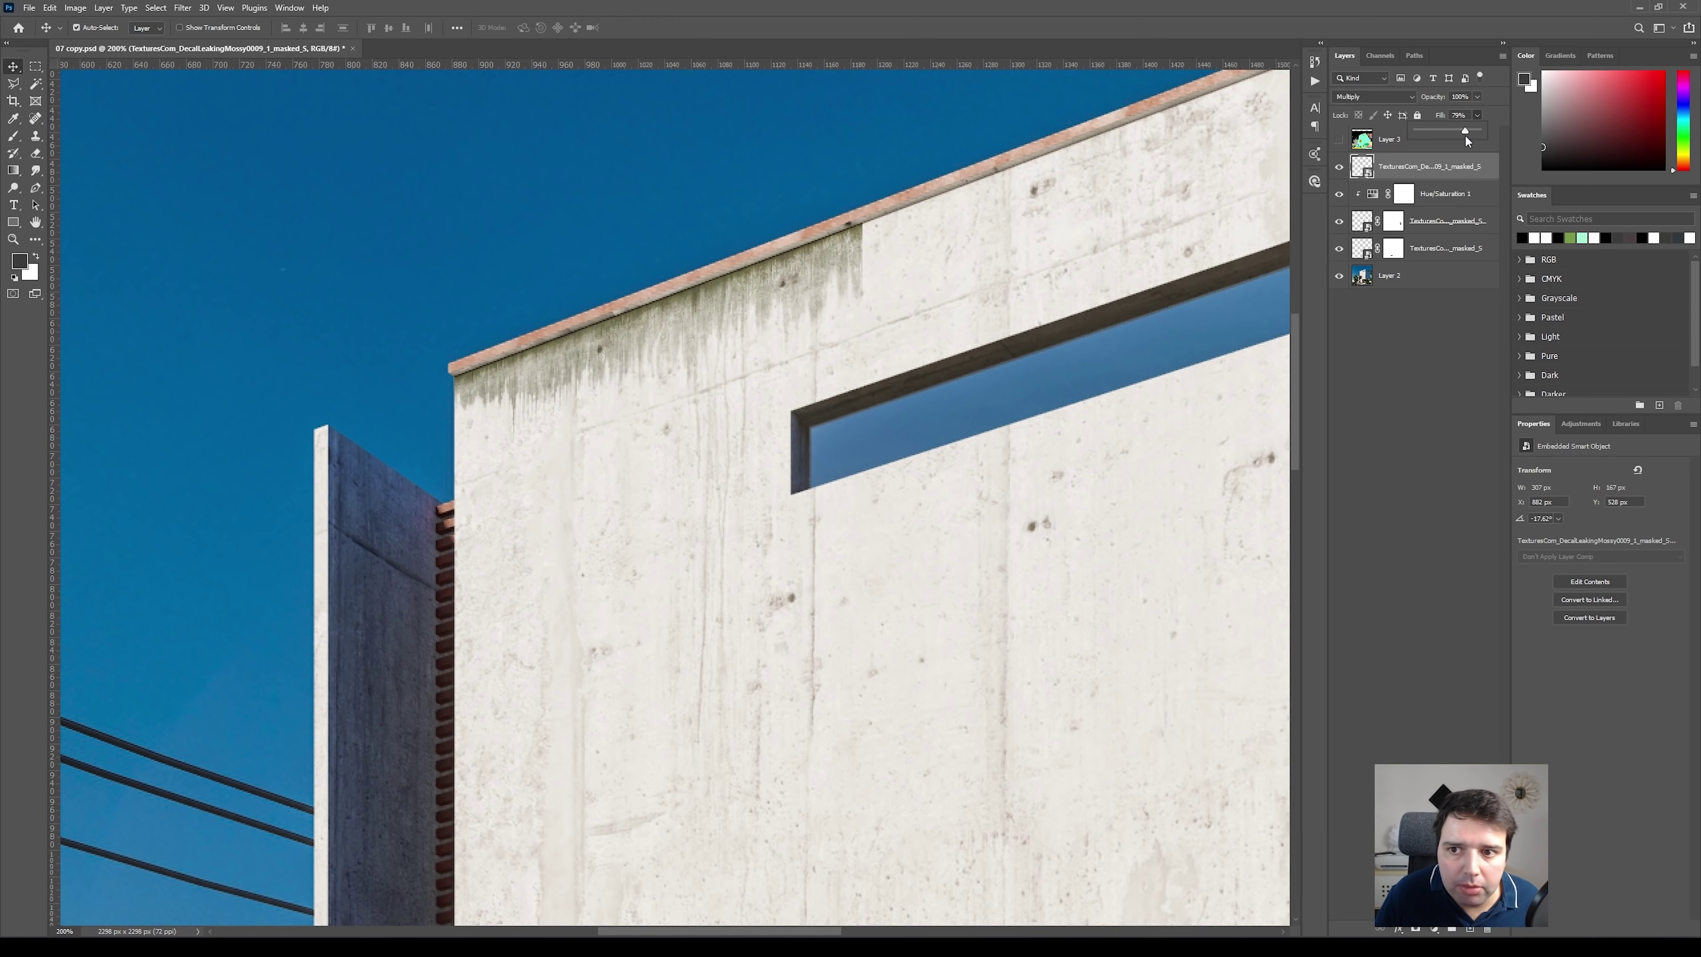
Add a layer mask to the moss decal and paint out parts of its streaks
click(1413, 929)
key(b)
drag(831, 278, 867, 242)
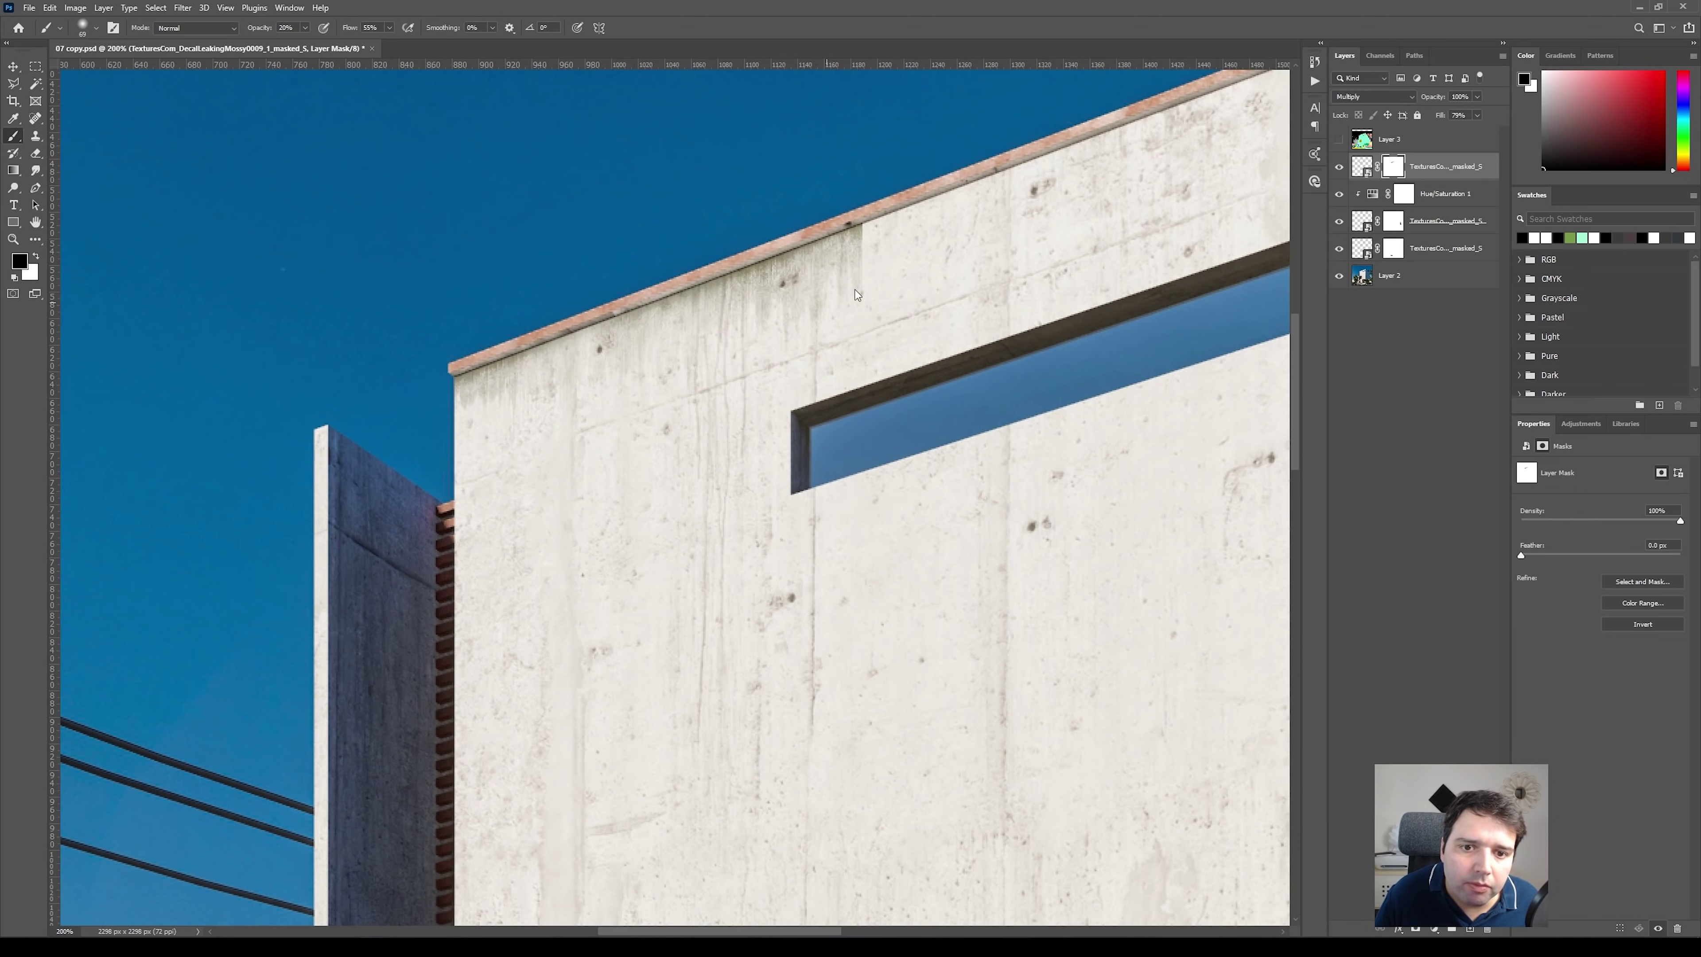
mouse_move(827, 291)
mouse_down()
mouse_move(740, 328)
mouse_move(1120, 189)
mouse_move(1117, 141)
mouse_up()
key(v)
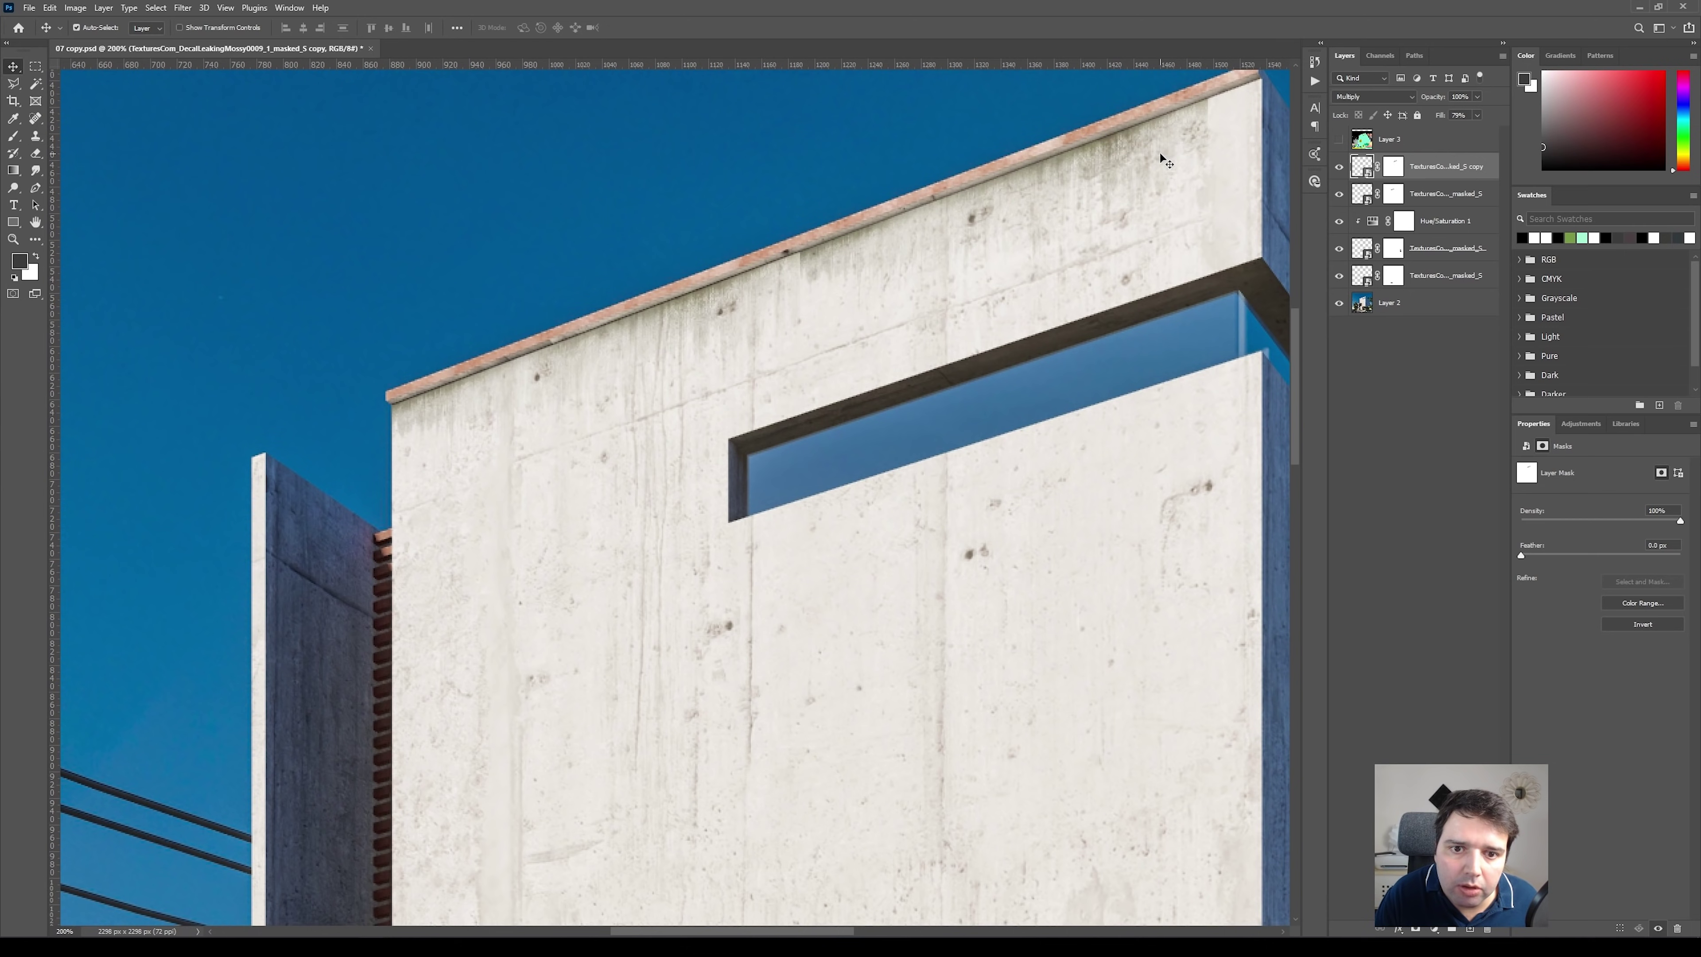
Transform the copied leak decal and target its layer mask for painting
key(ctrl+t)
drag(914, 232, 1068, 339)
key(Return)
key(b)
key(ctrl+backslash)
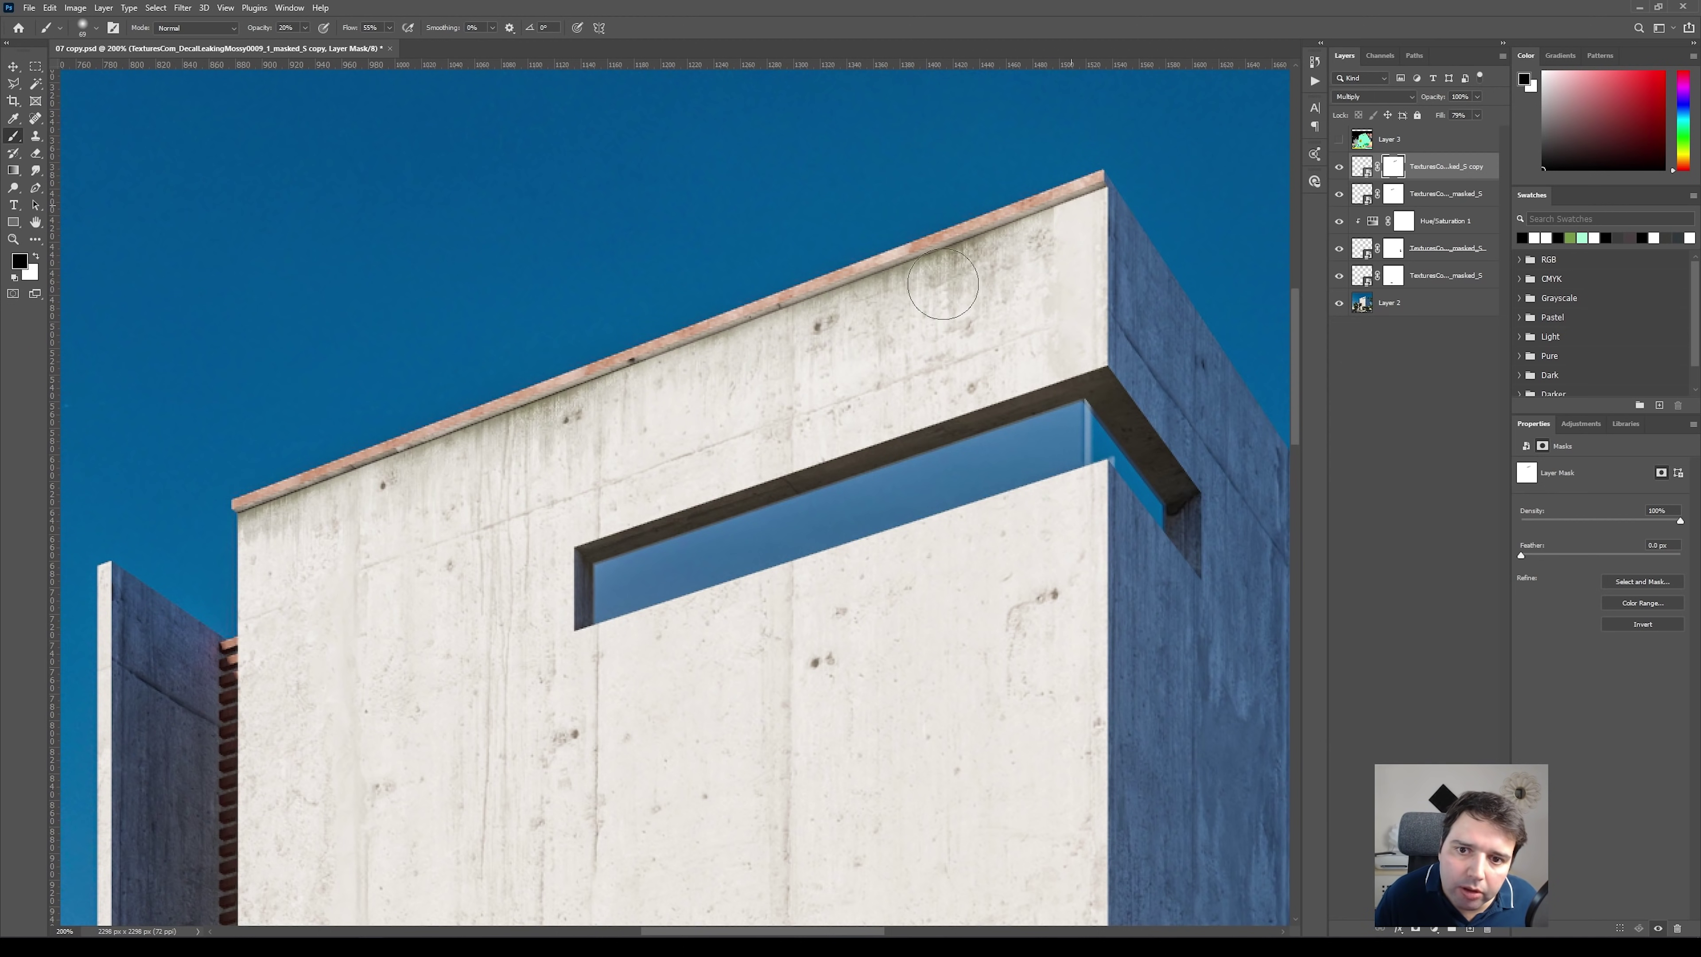
Zoom out and toggle the copied leak decal off and on to compare the wall
key(ctrl+minus)
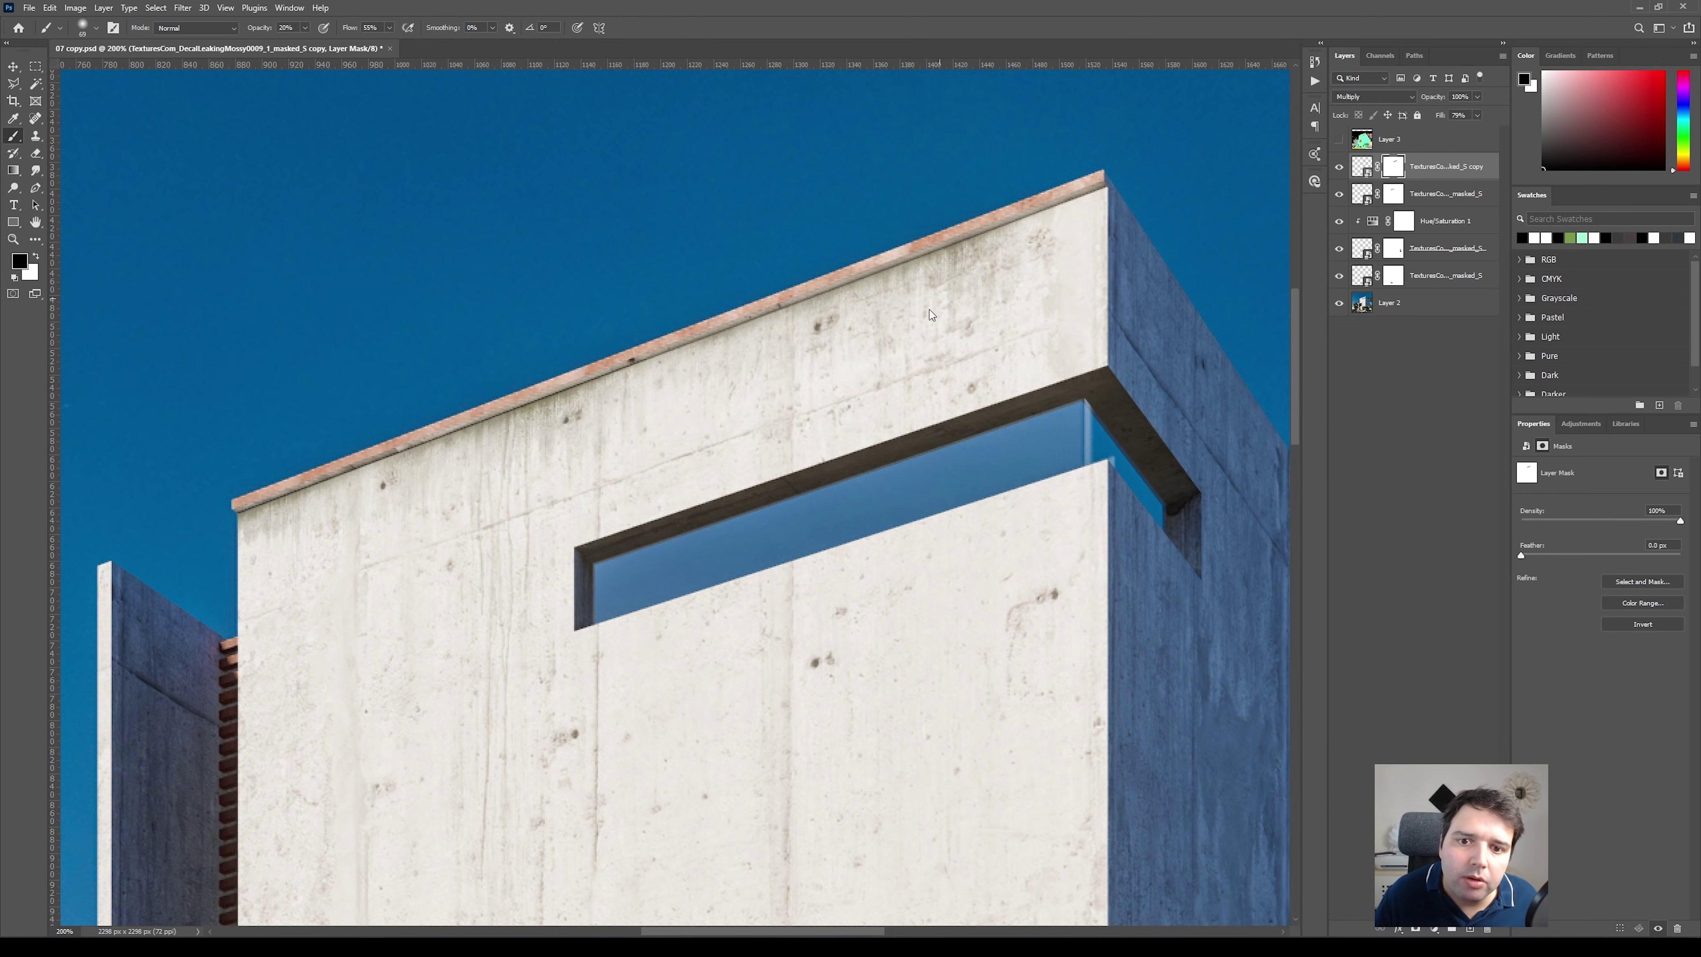
key(ctrl+minus)
key(ctrl+minus)
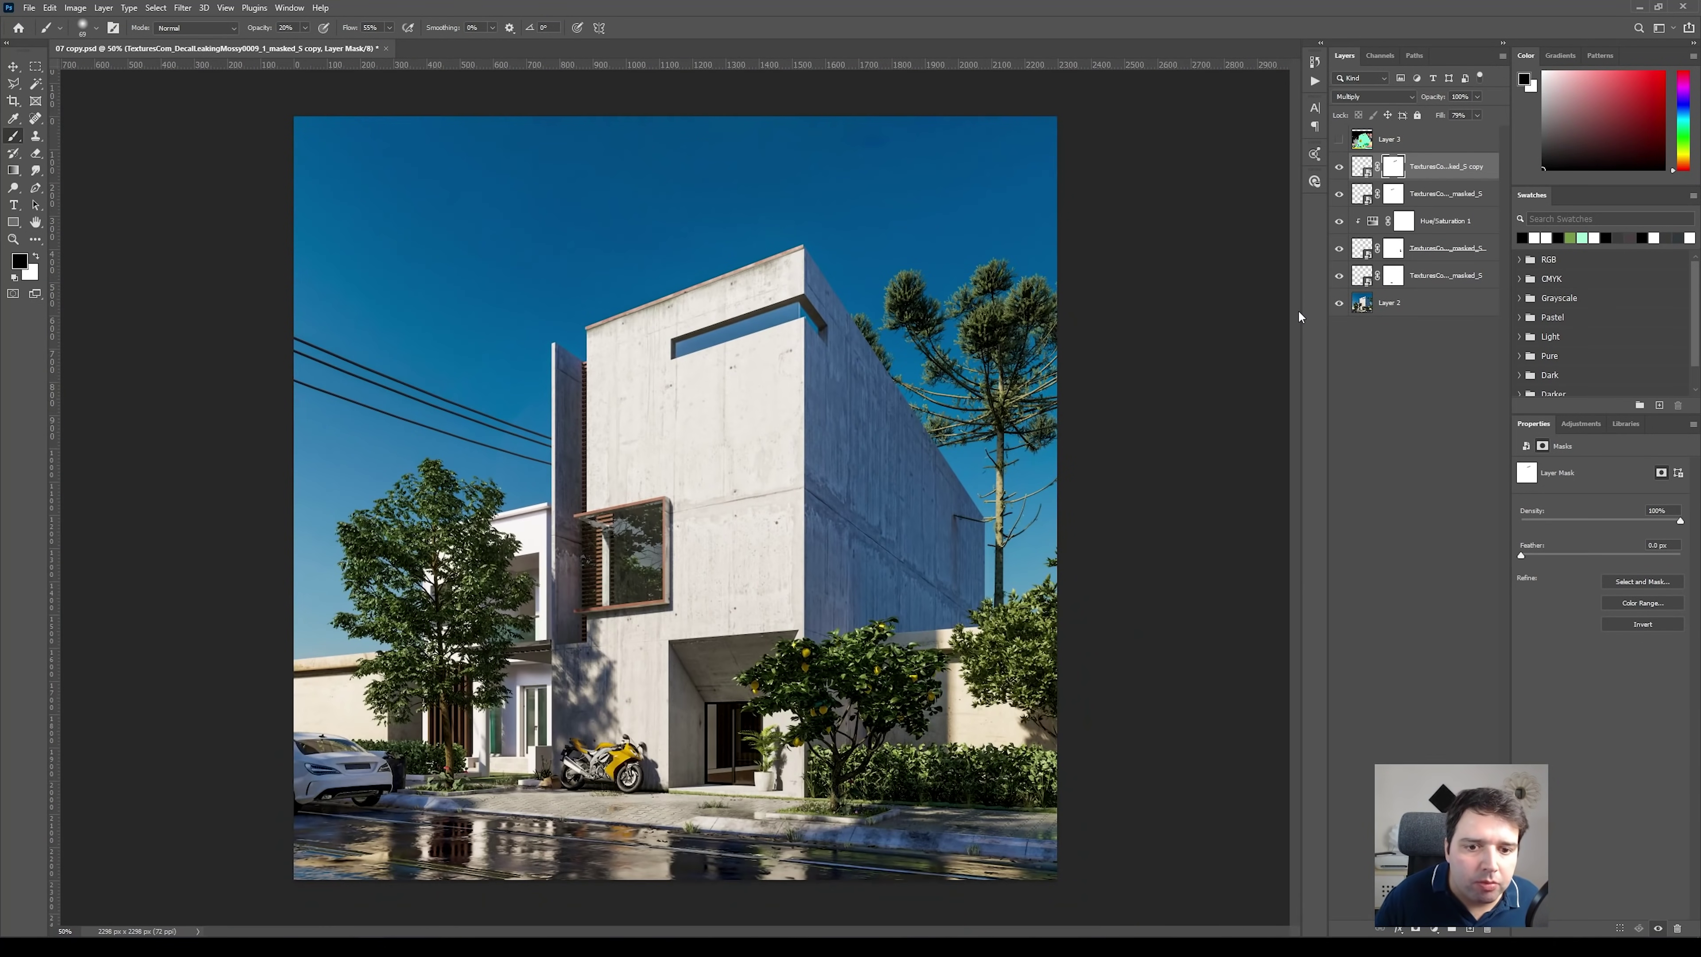
click(1340, 194)
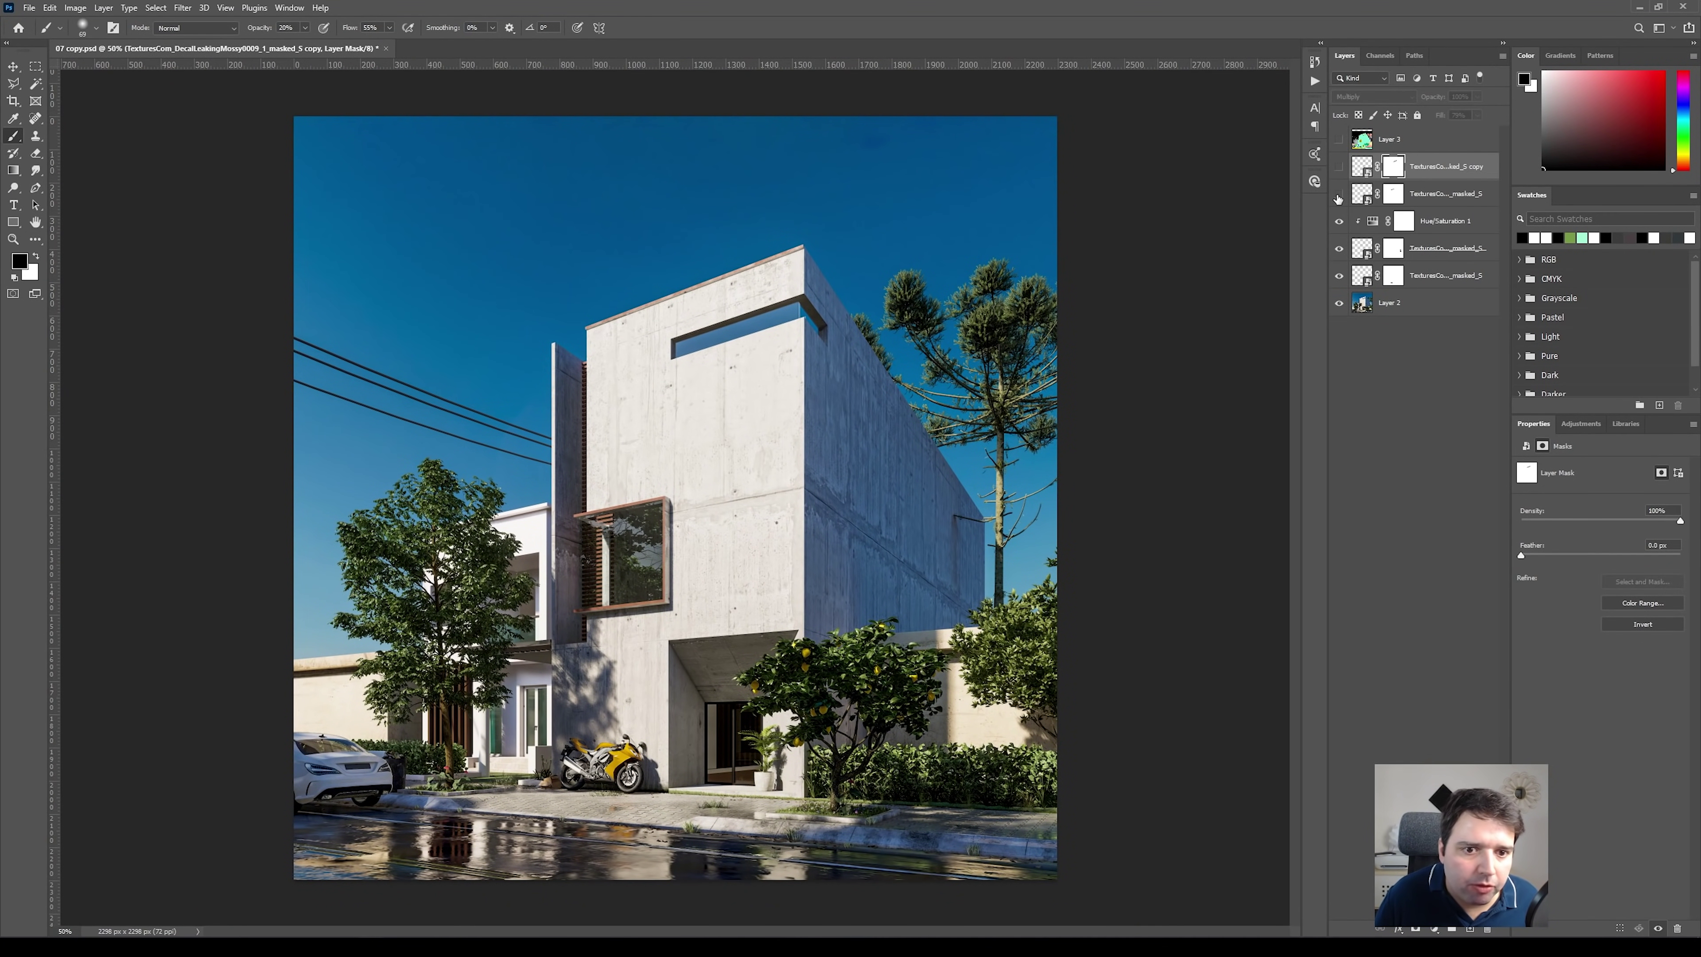
click(1339, 167)
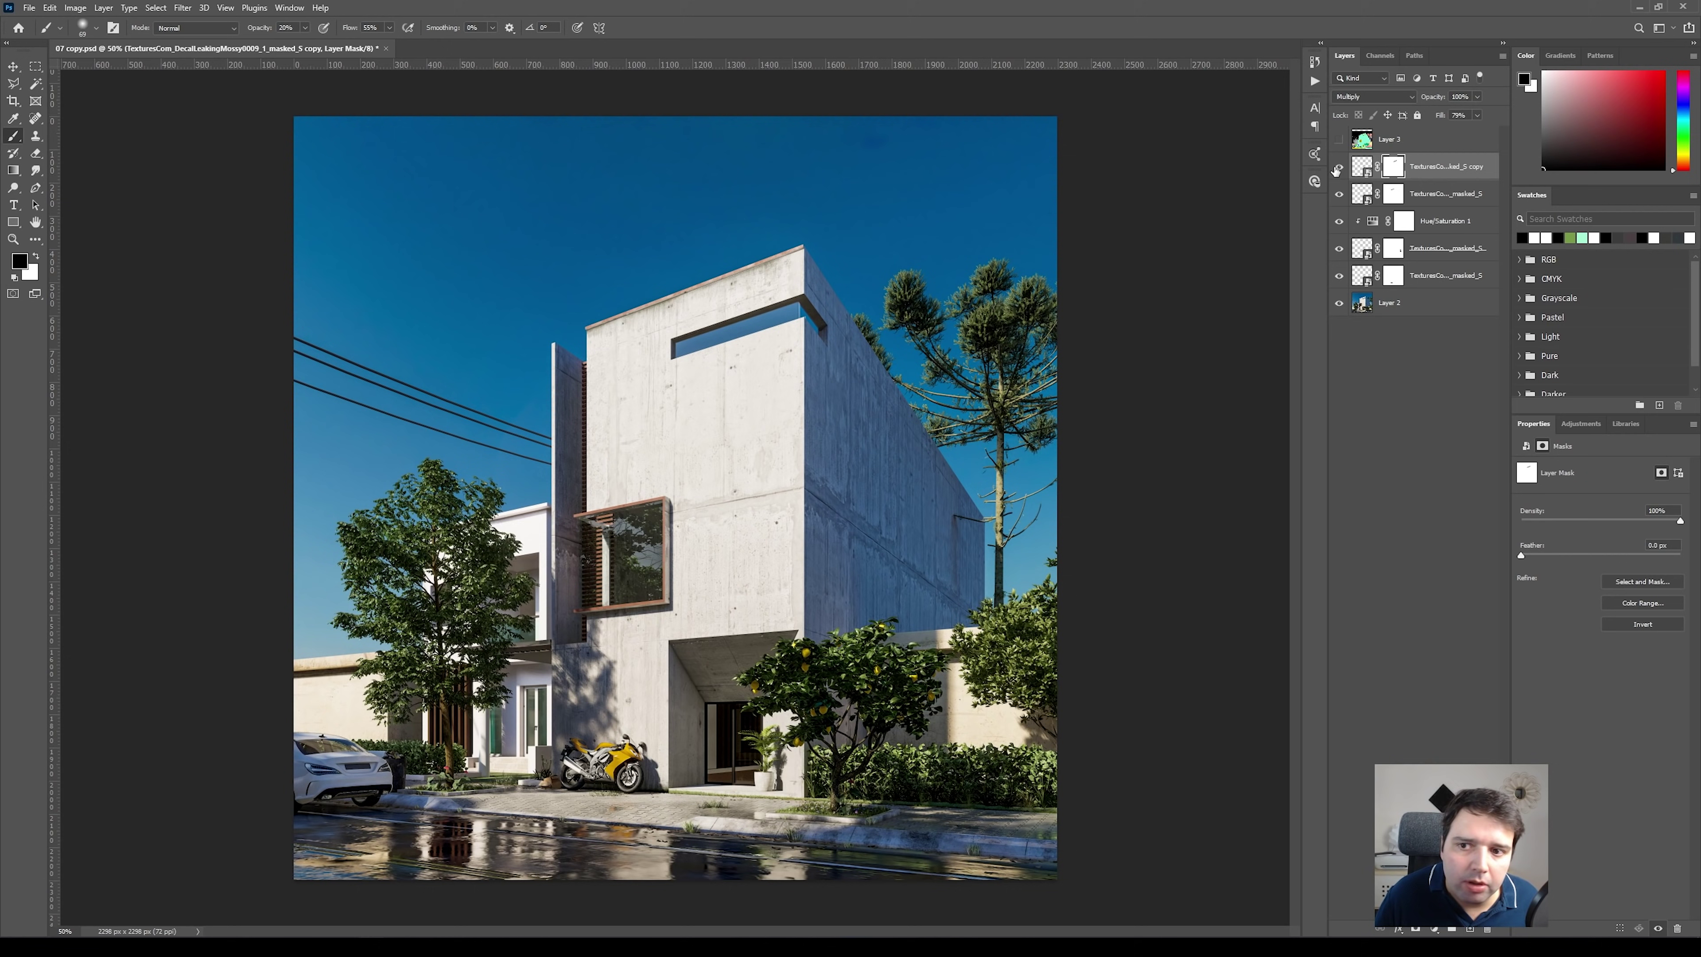
click(1340, 167)
click(1340, 167)
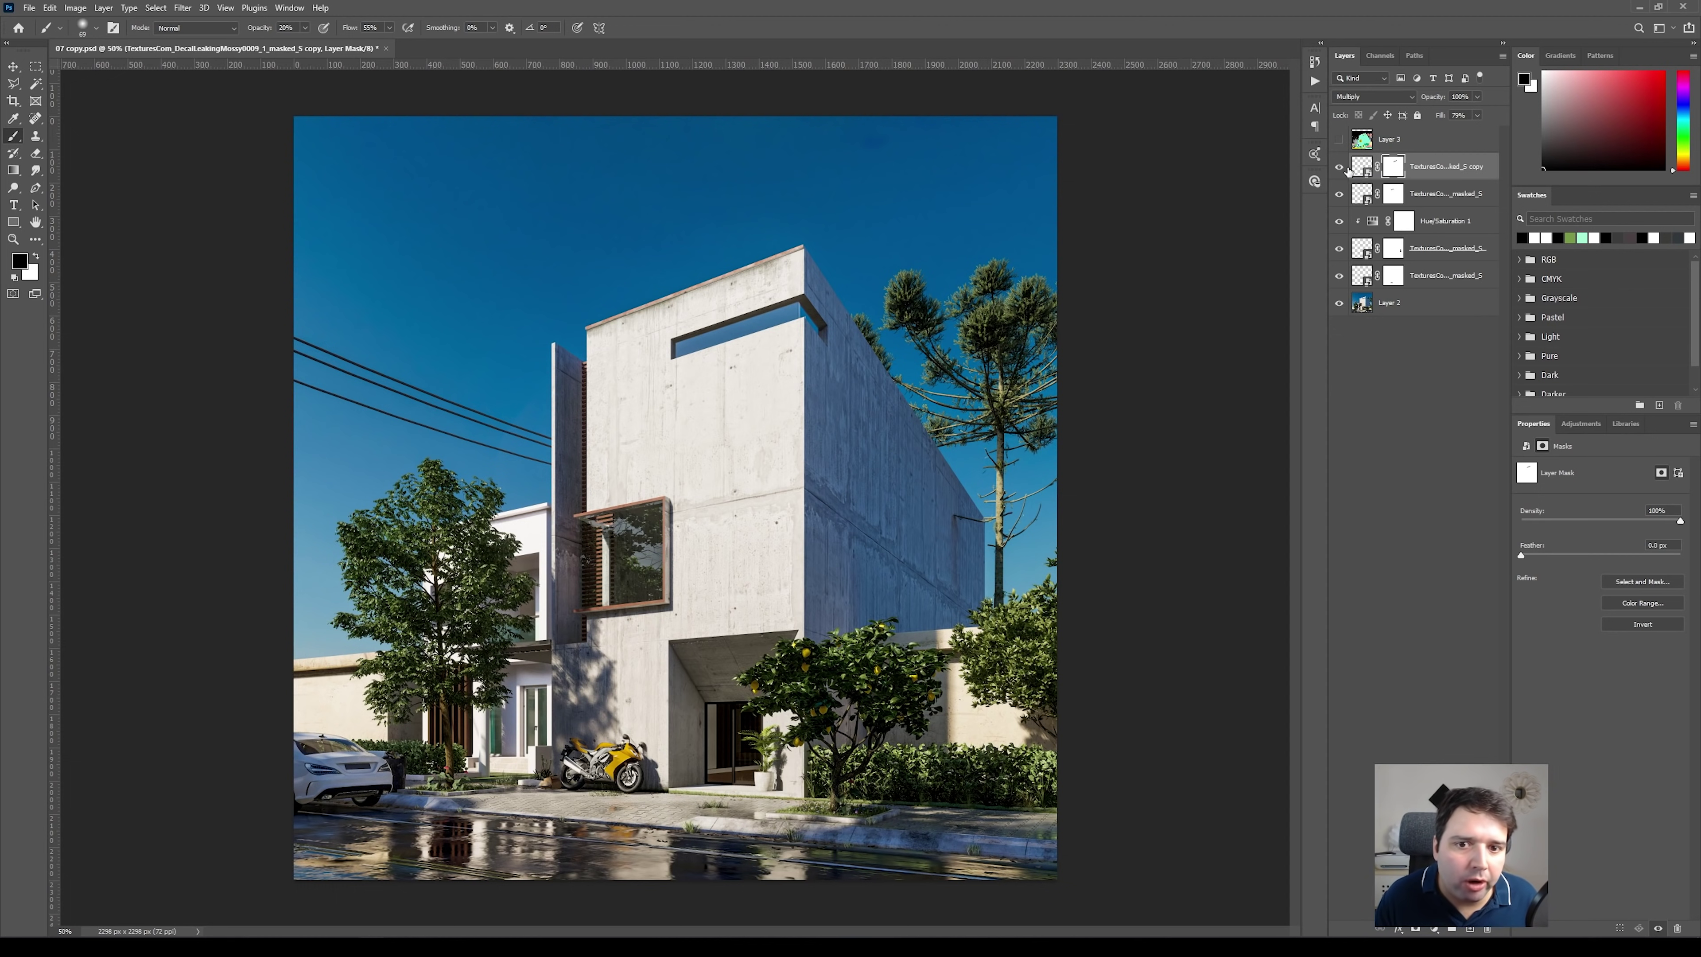
key(ctrl+plus)
key(ctrl+plus)
key(ctrl+plus)
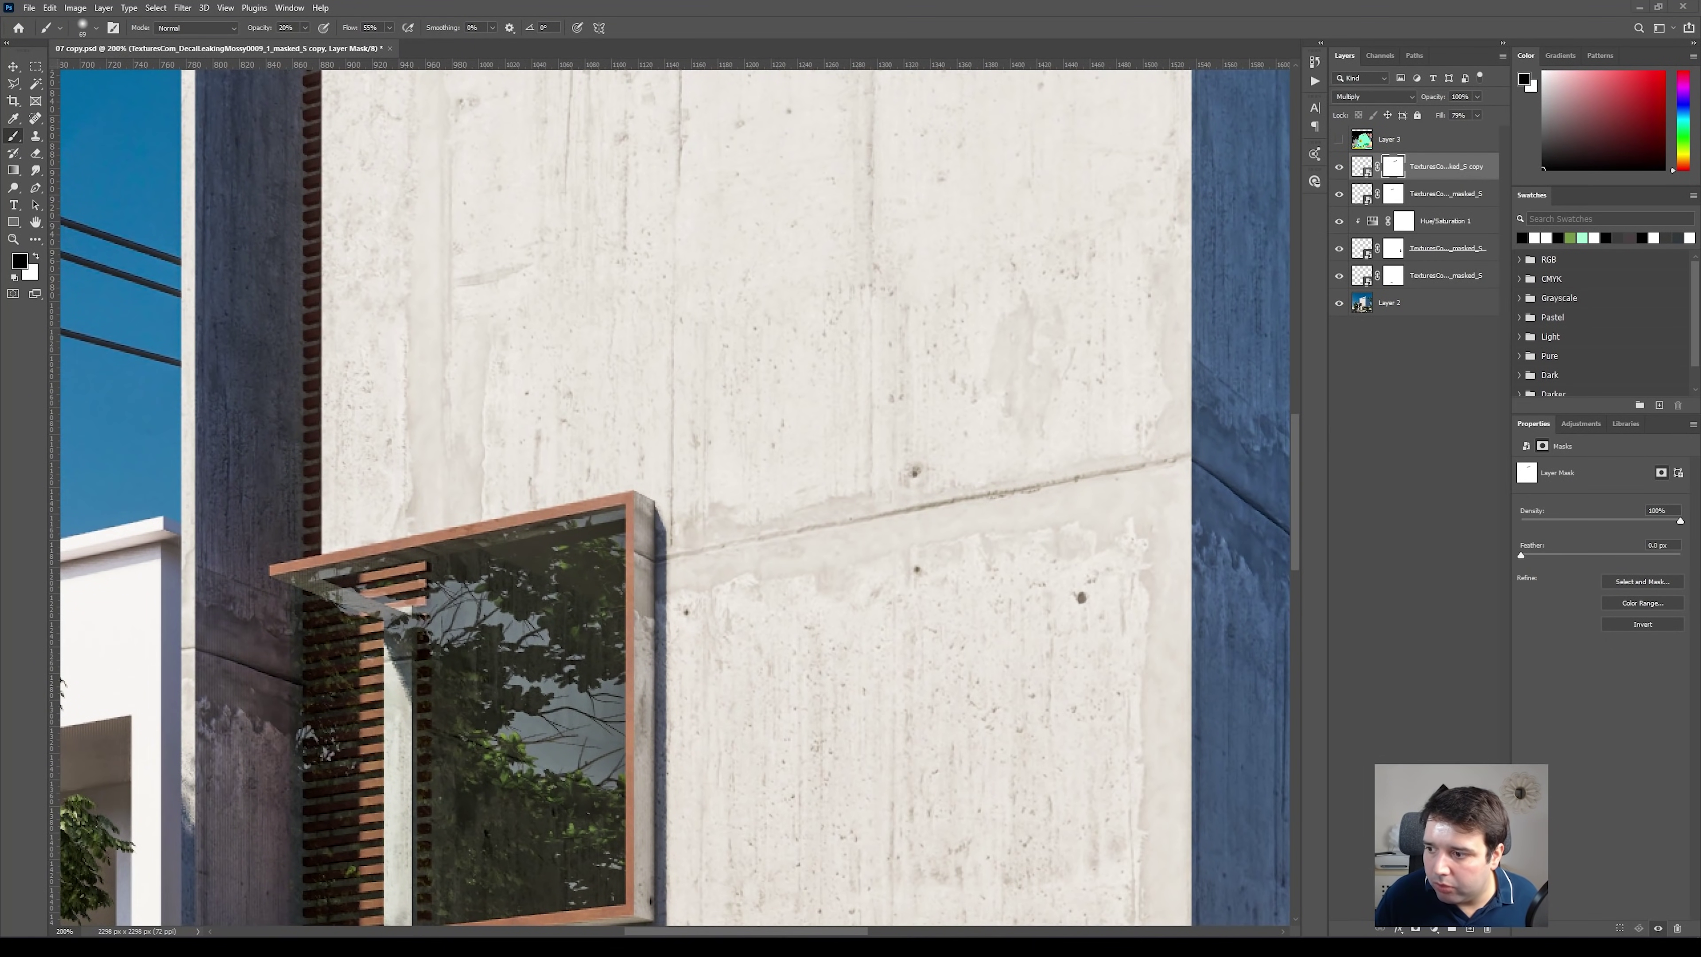
Place a moss decal on the wall joint right of the window and distort it along the joint
drag(982, 665, 1039, 496)
drag(1192, 470, 1170, 437)
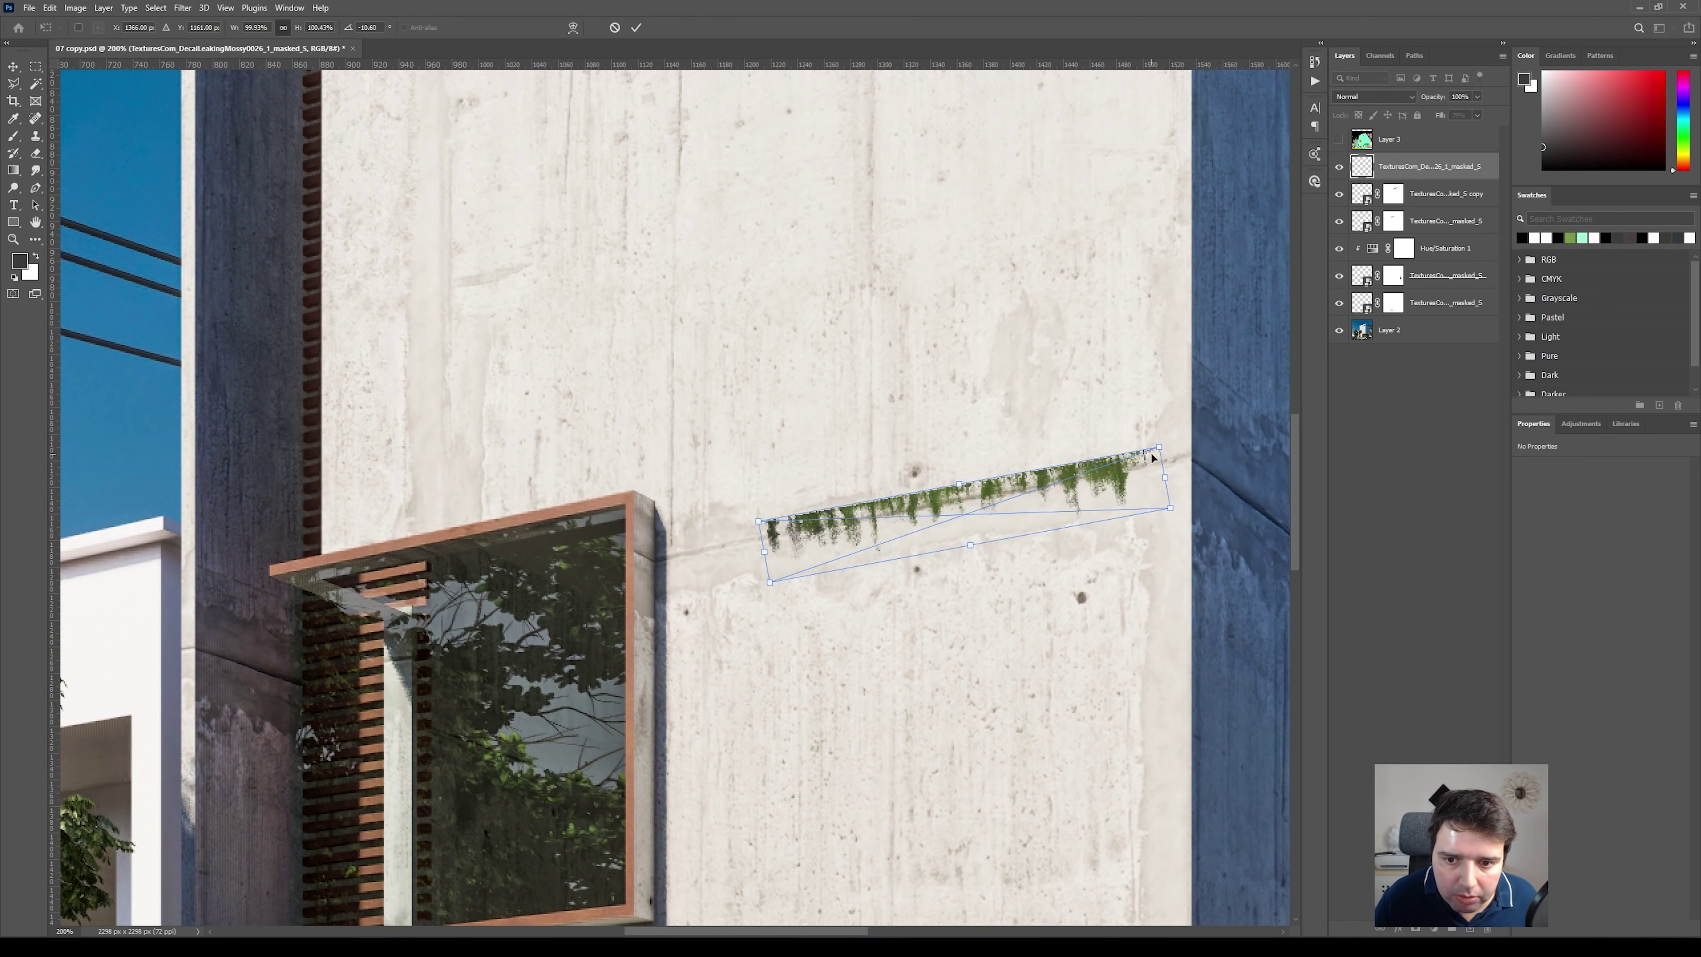
key(ctrl+z)
key(ctrl+z)
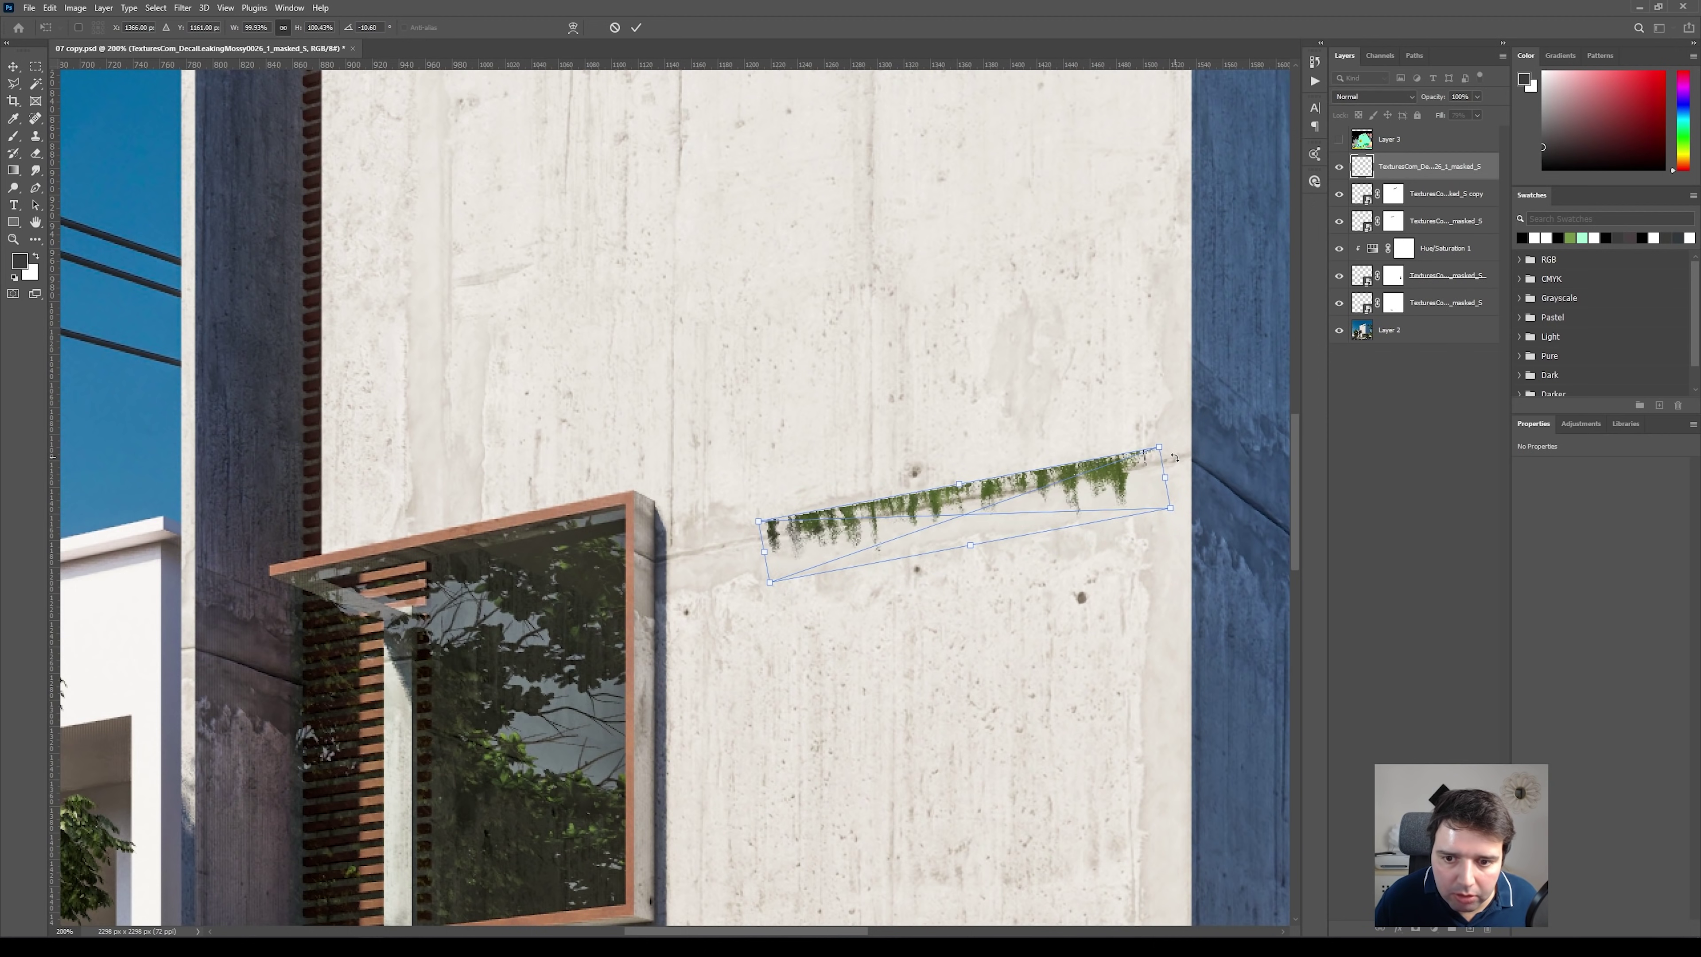
drag(1104, 513, 1124, 489)
right_click(842, 477)
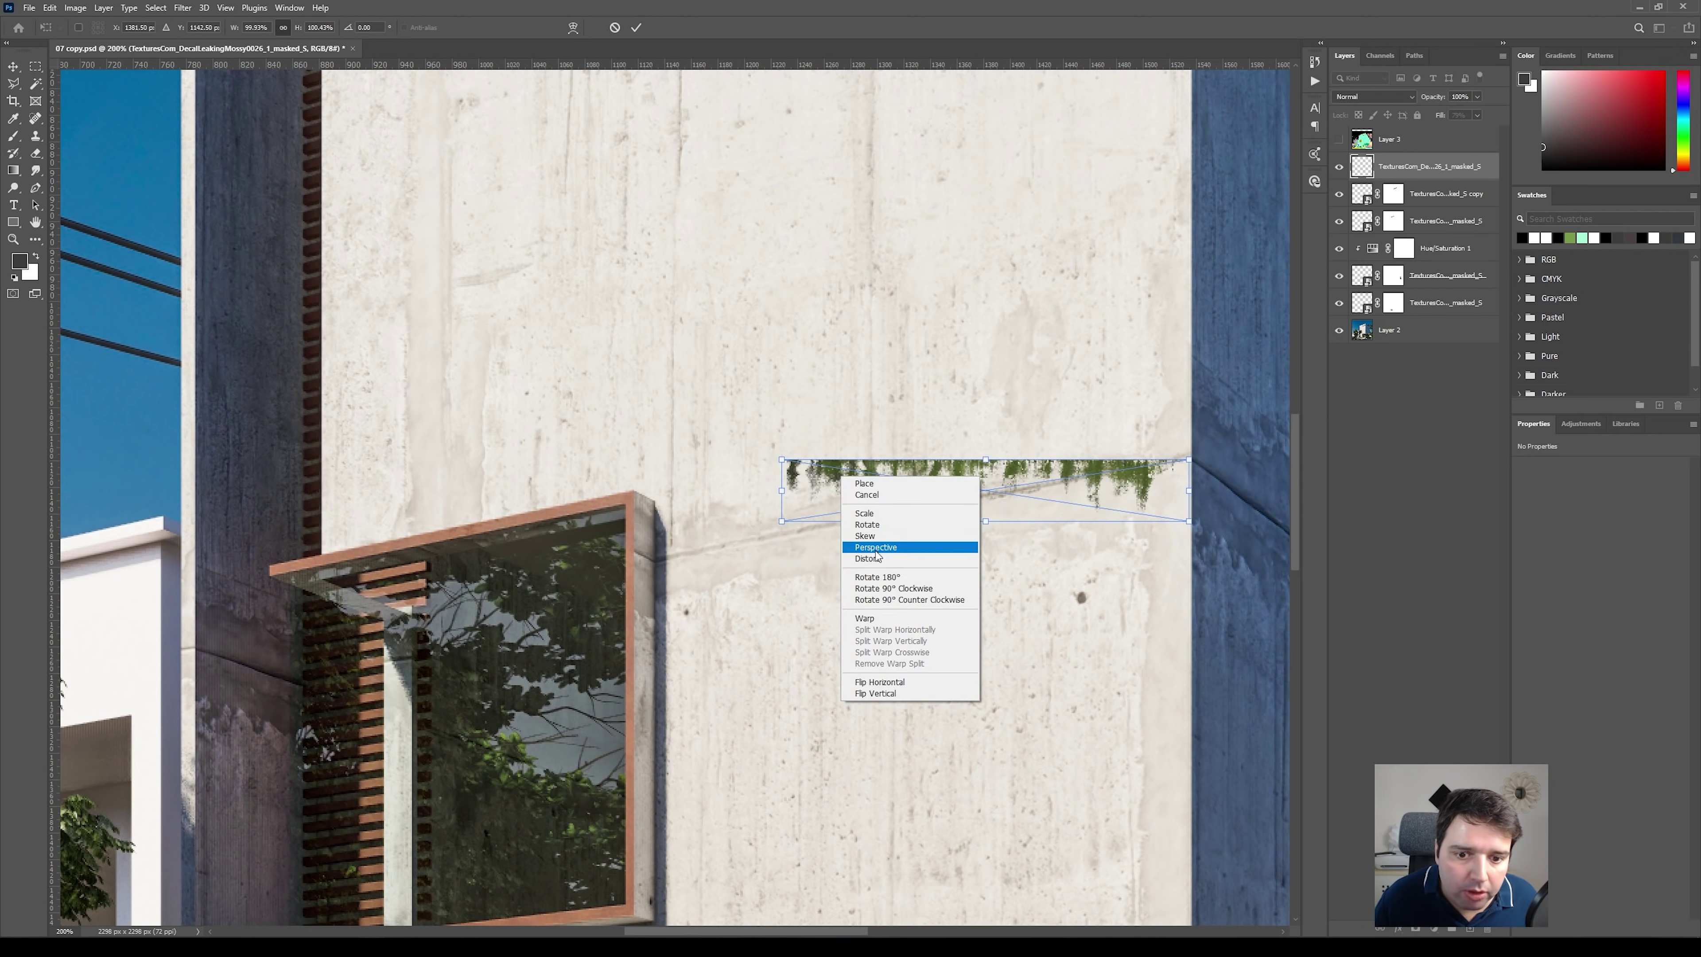
click(870, 557)
drag(781, 521, 781, 571)
drag(783, 461, 784, 576)
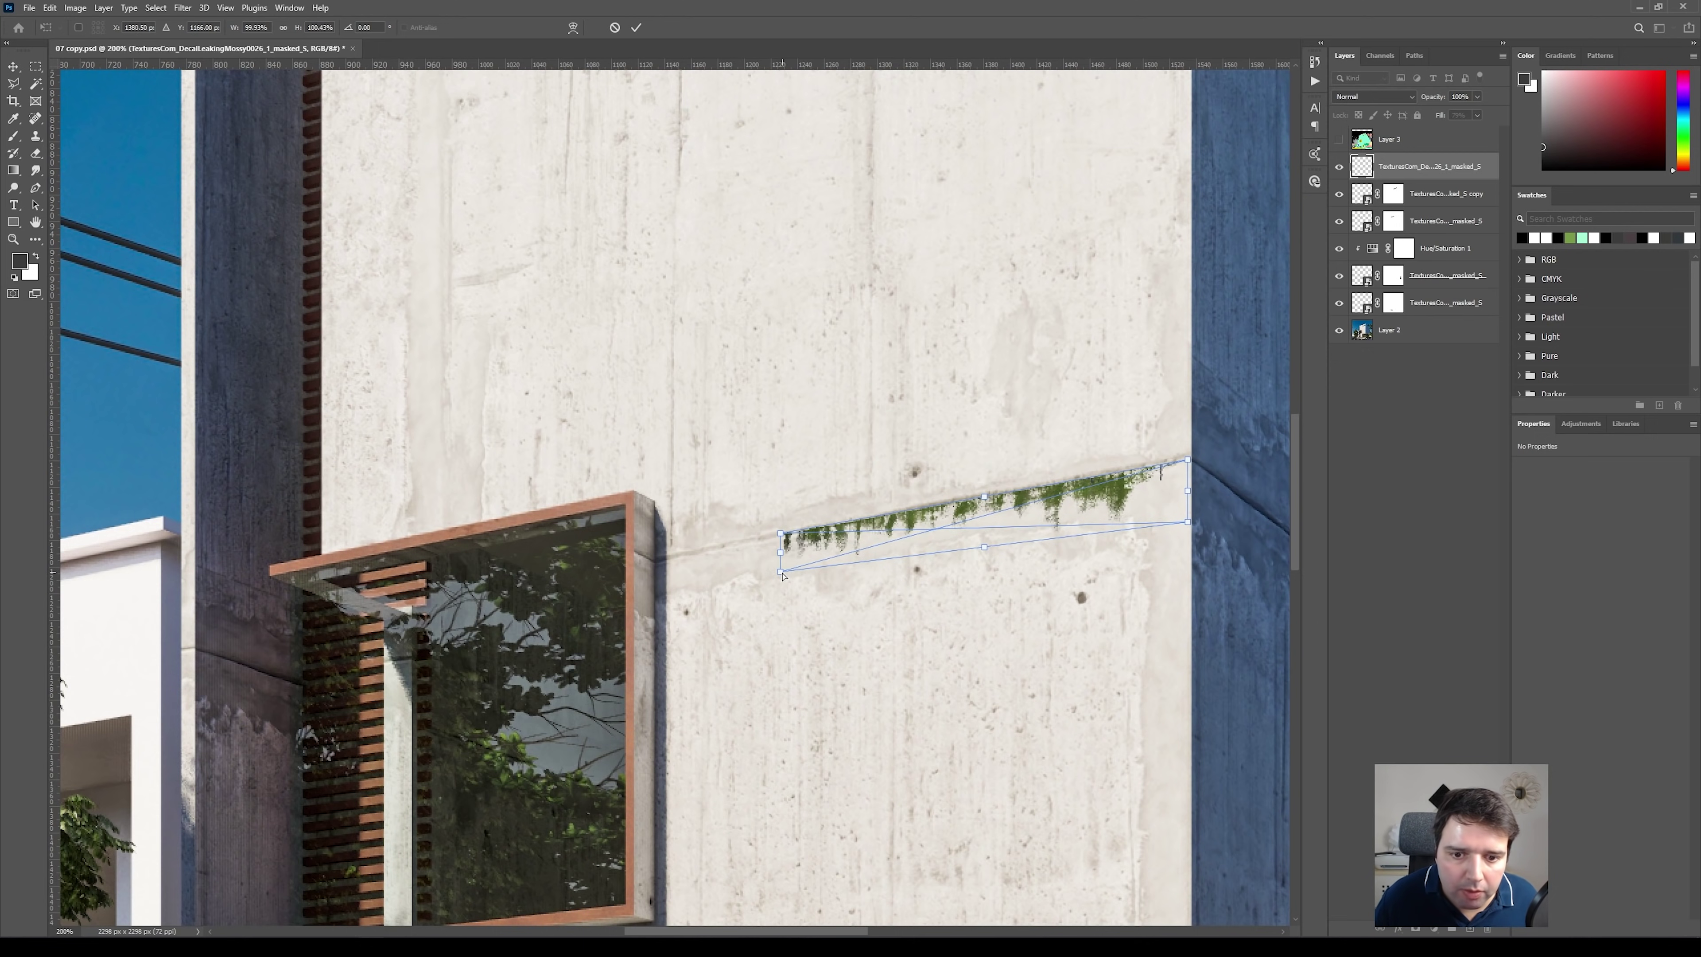
right_click(862, 544)
click(865, 548)
Set the moss strip to Multiply, lower its fill to 32%, and add a layer mask
key(b)
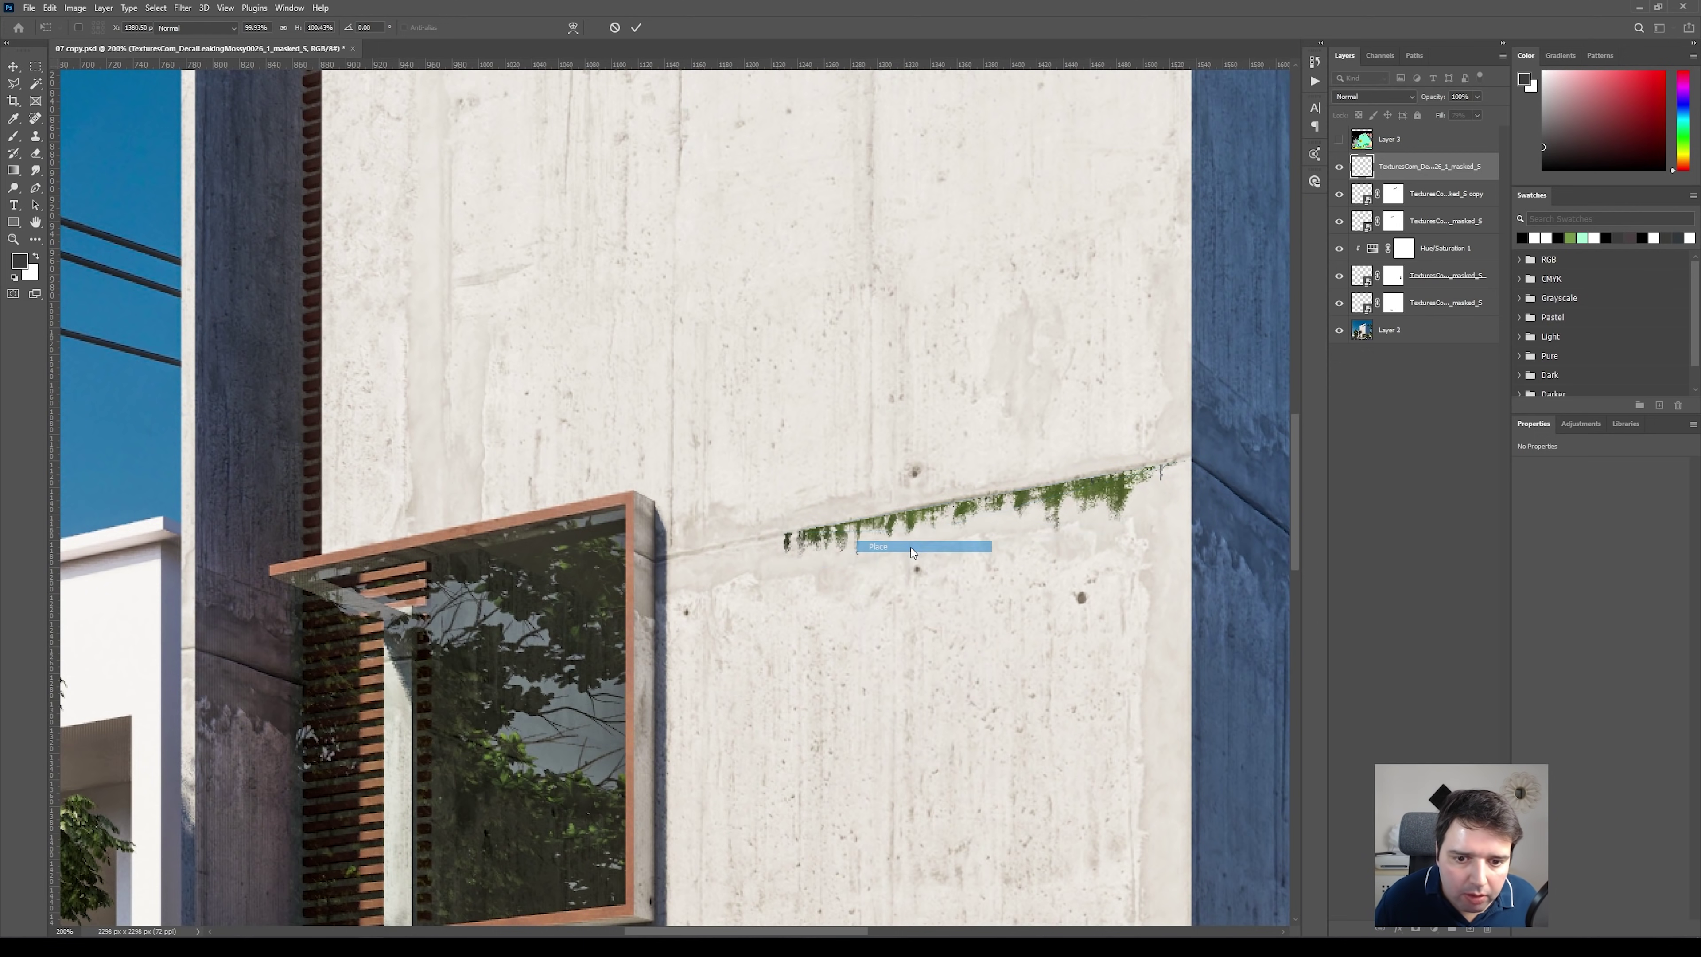
key(v)
click(1372, 96)
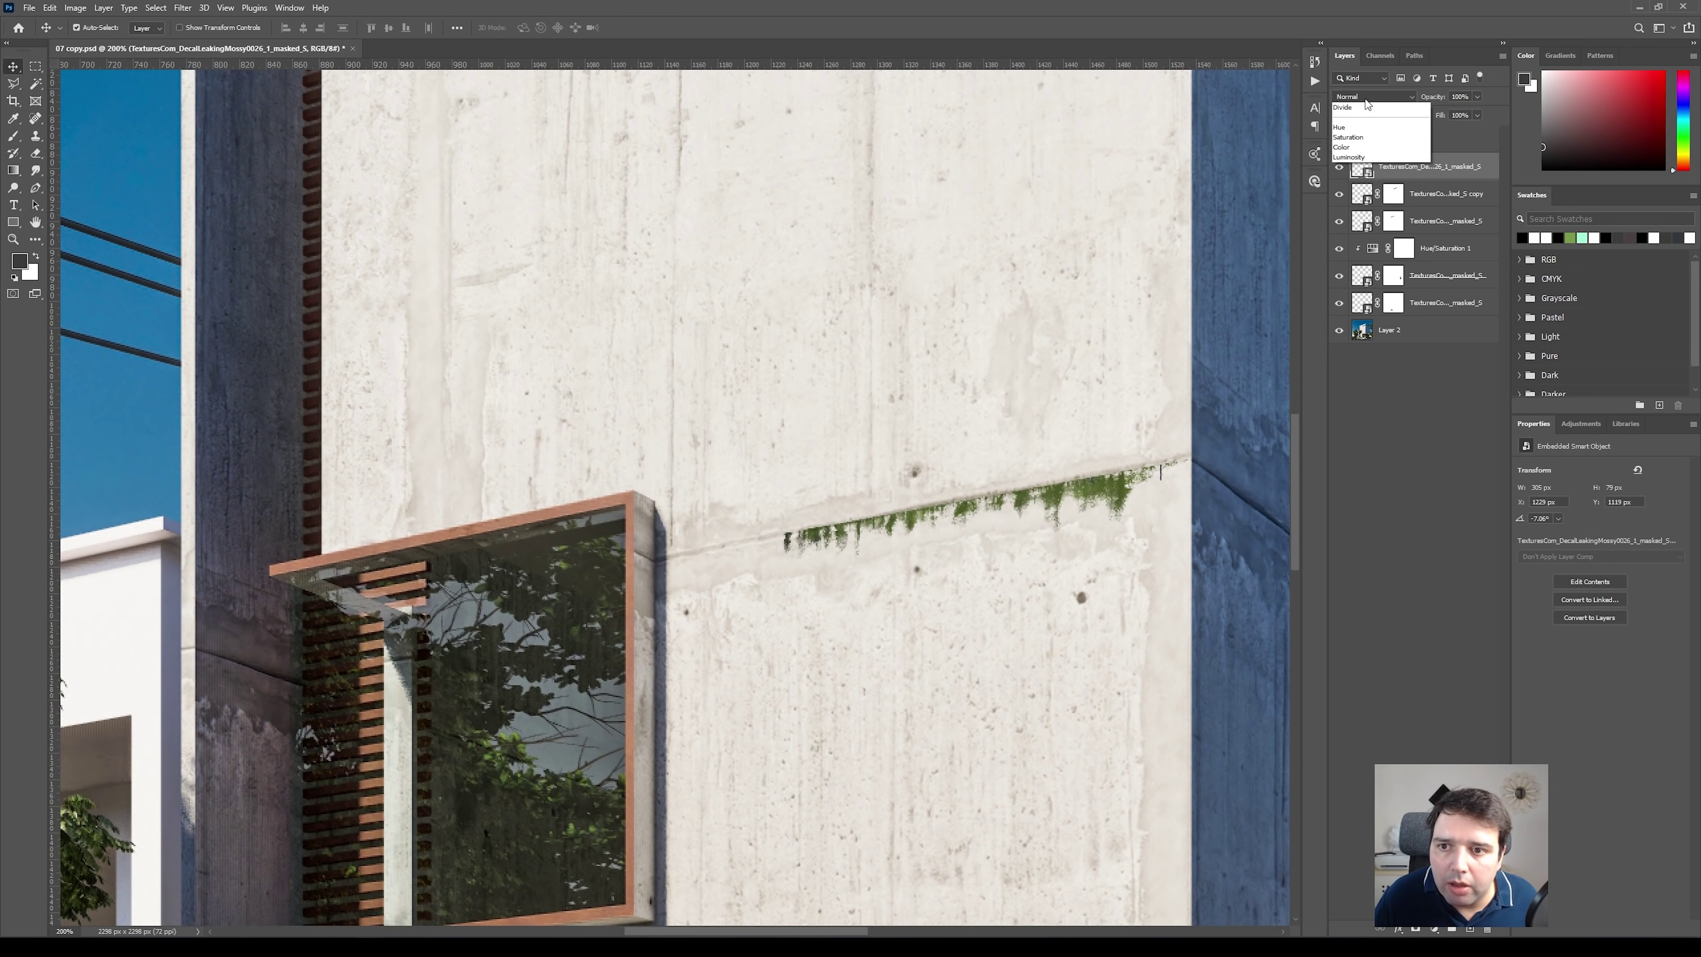
click(1346, 148)
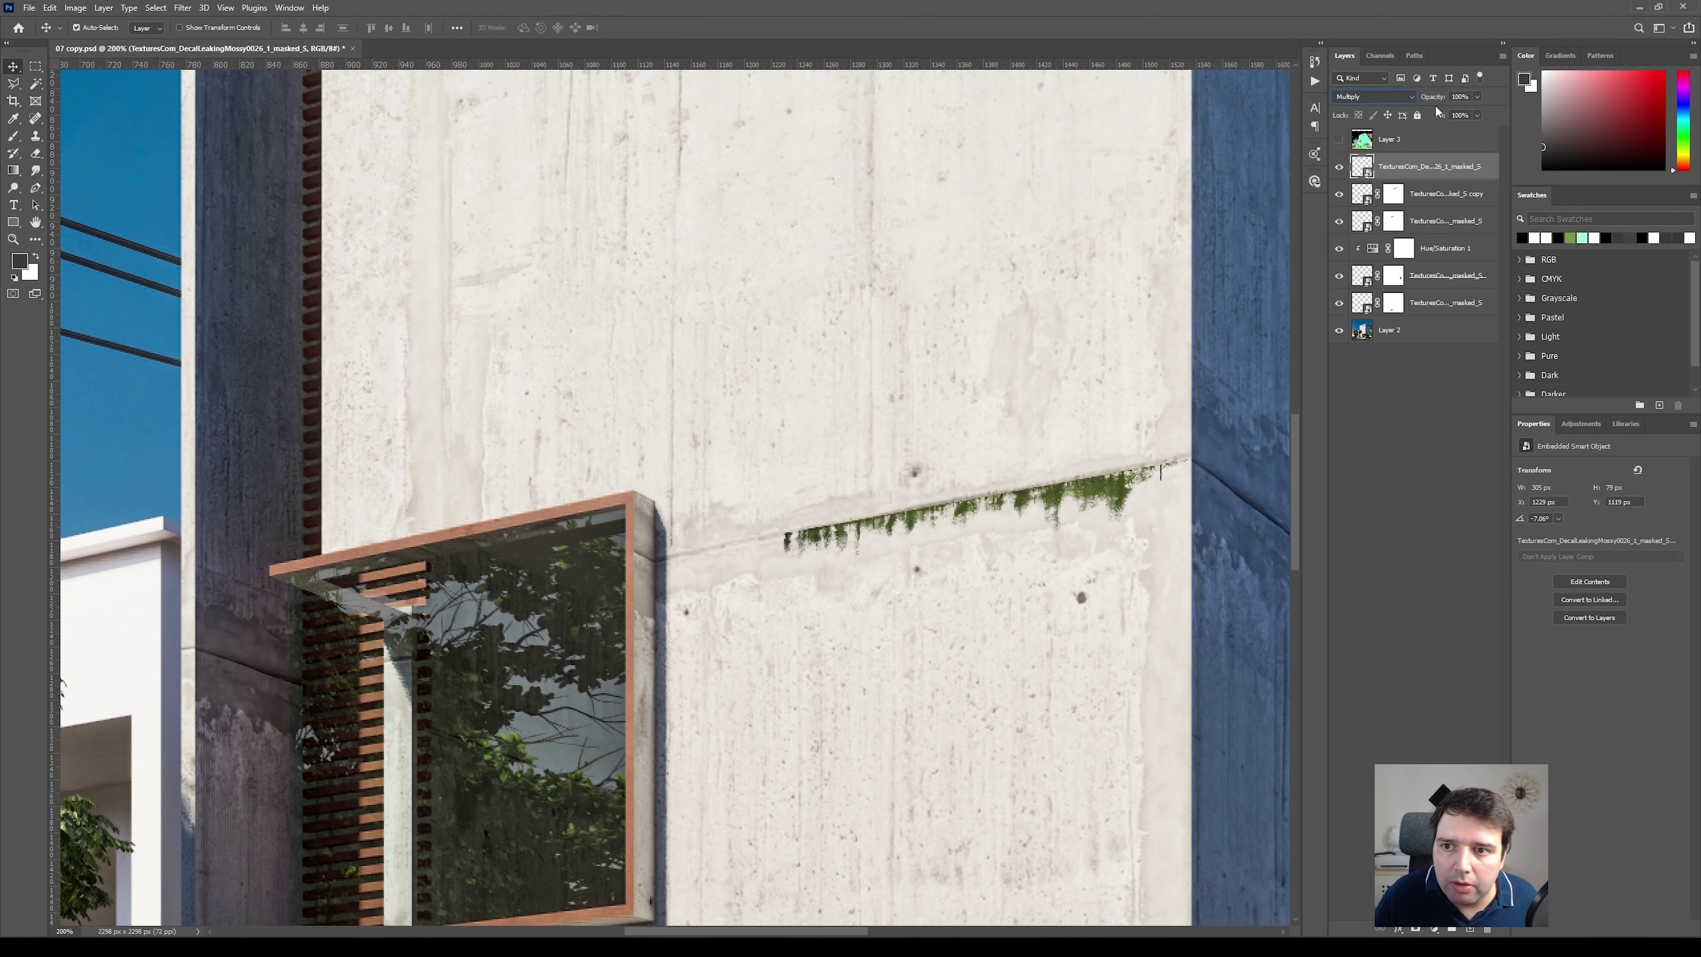
drag(1449, 136, 1437, 132)
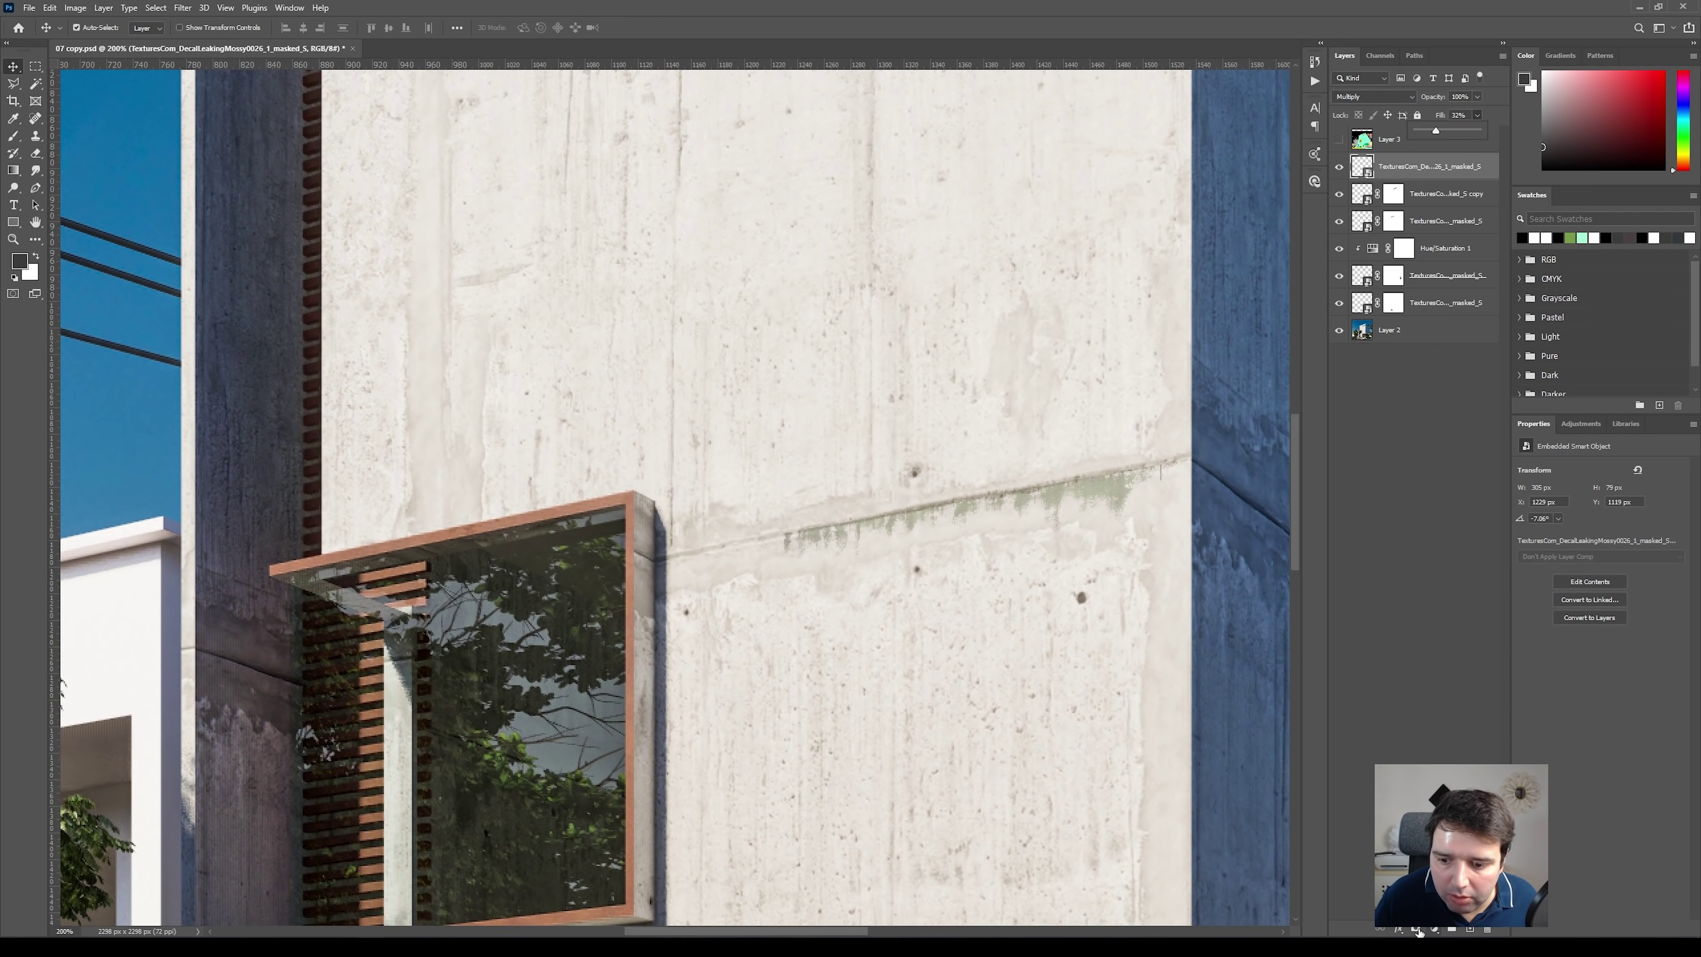
click(1417, 930)
key(b)
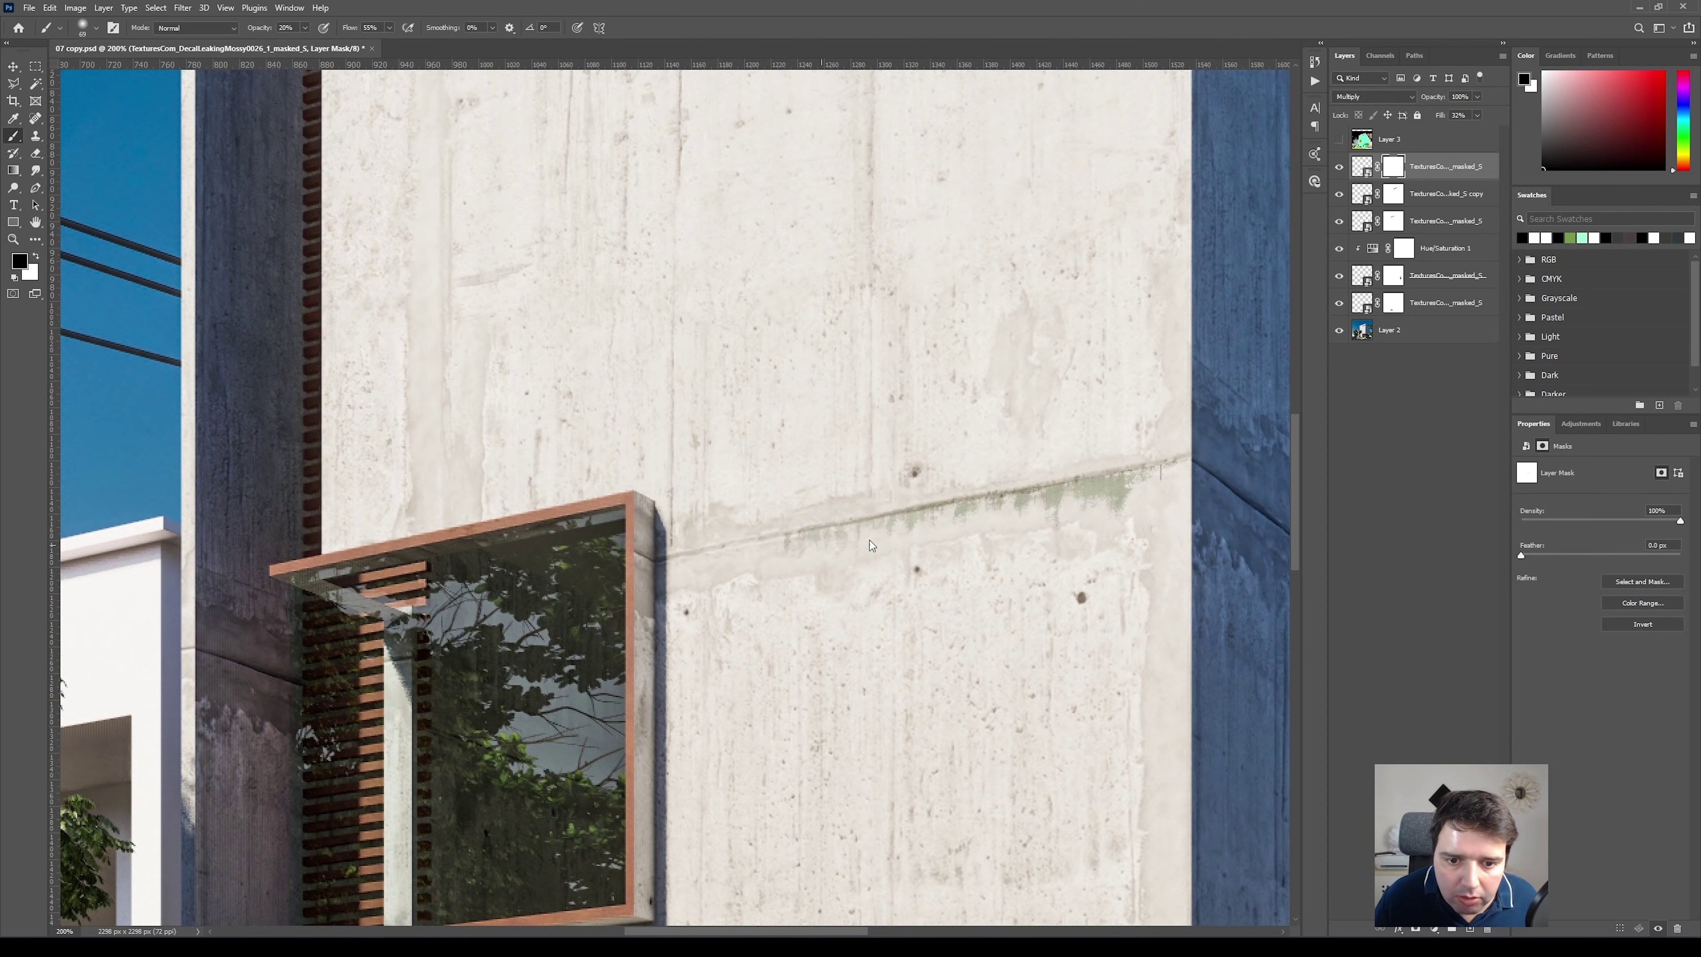
Paint black on the moss strip's mask and raise its fill to about 43%, checking at several zooms
mouse_move(1138, 475)
mouse_down()
mouse_move(1110, 504)
mouse_move(1045, 516)
mouse_up()
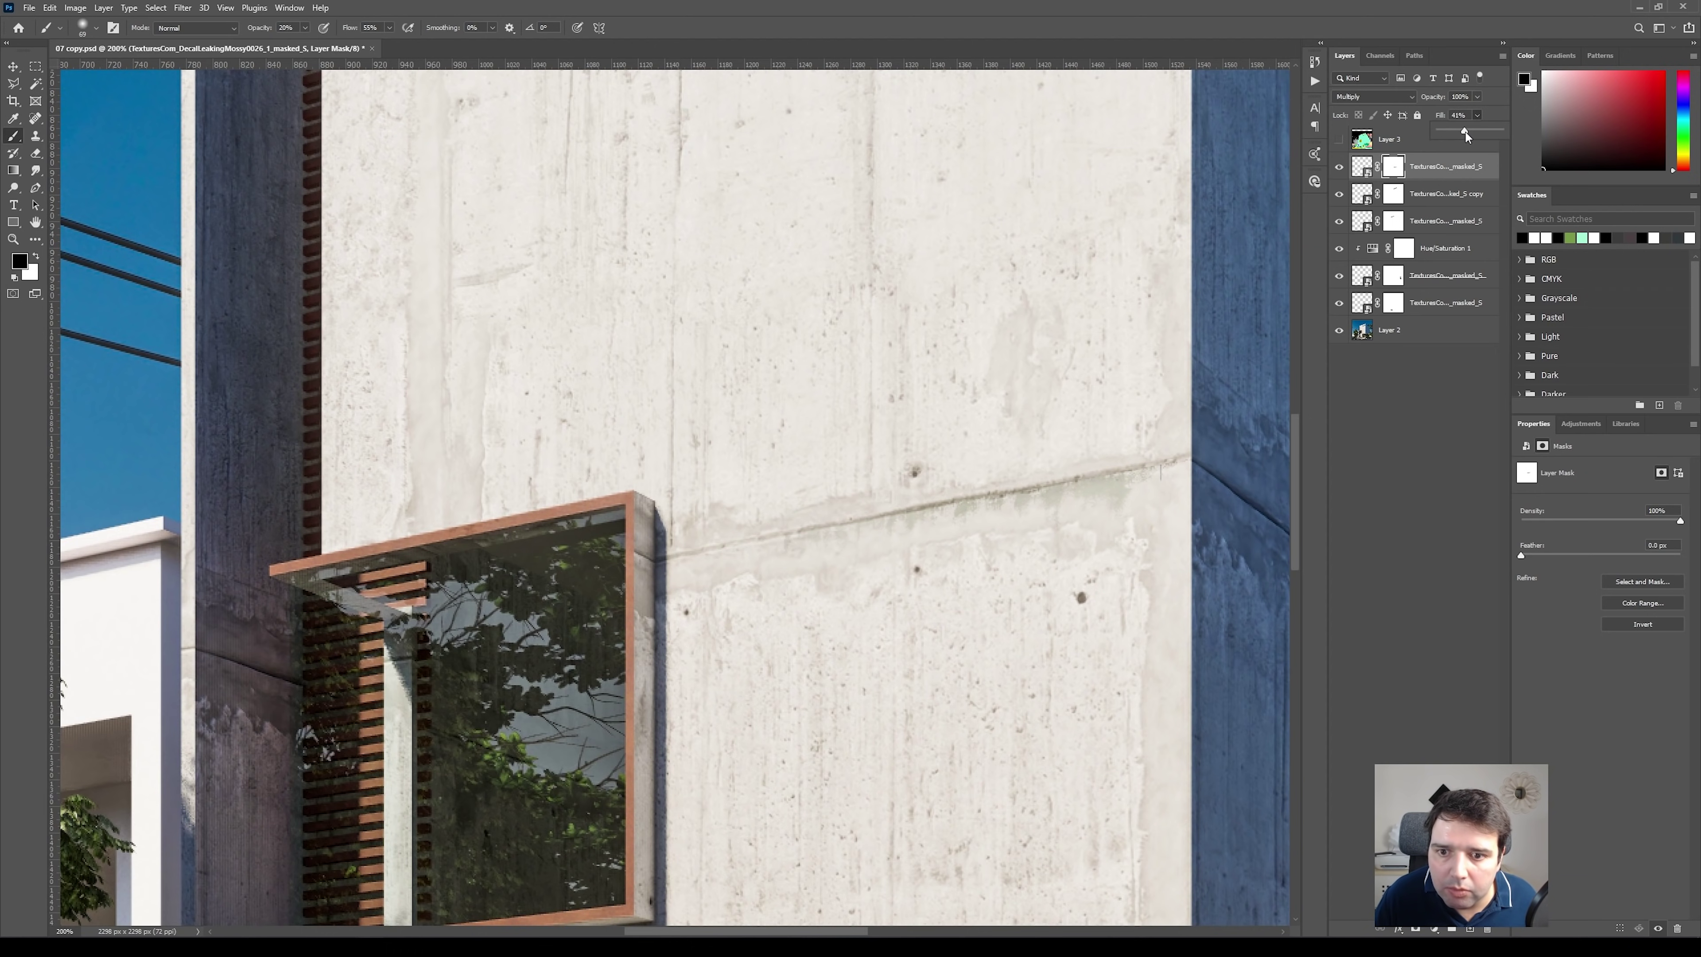
click(1426, 499)
key(ctrl+0)
key(ctrl+minus)
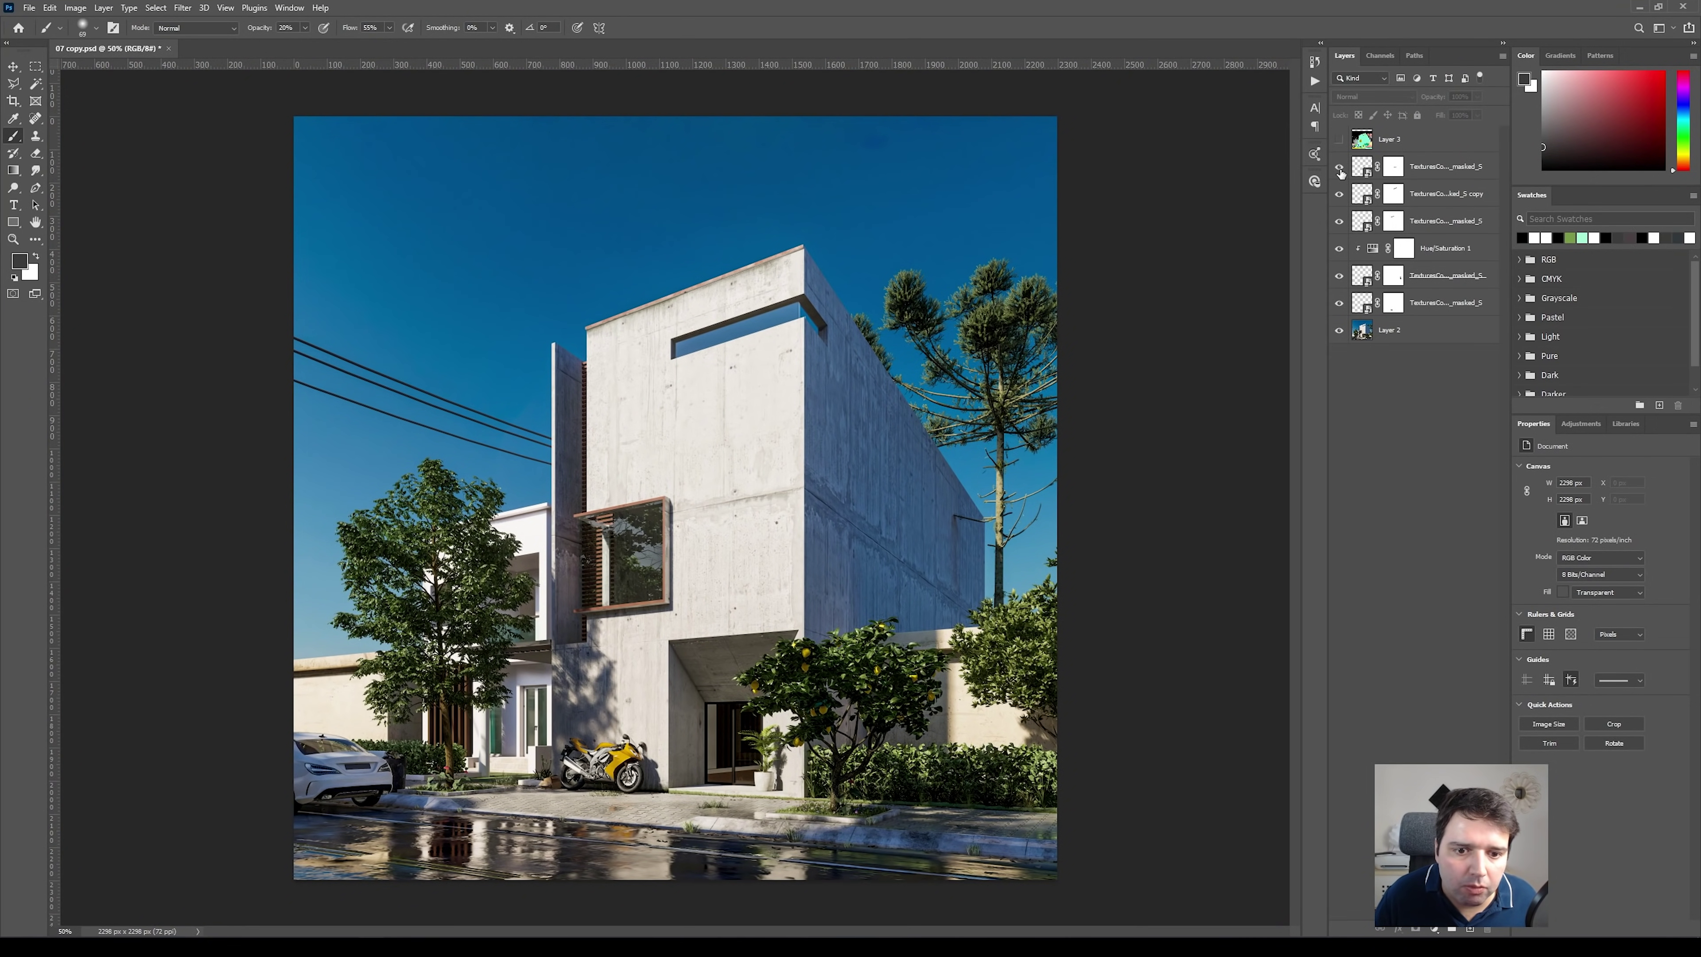
key(ctrl+plus)
key(ctrl+plus)
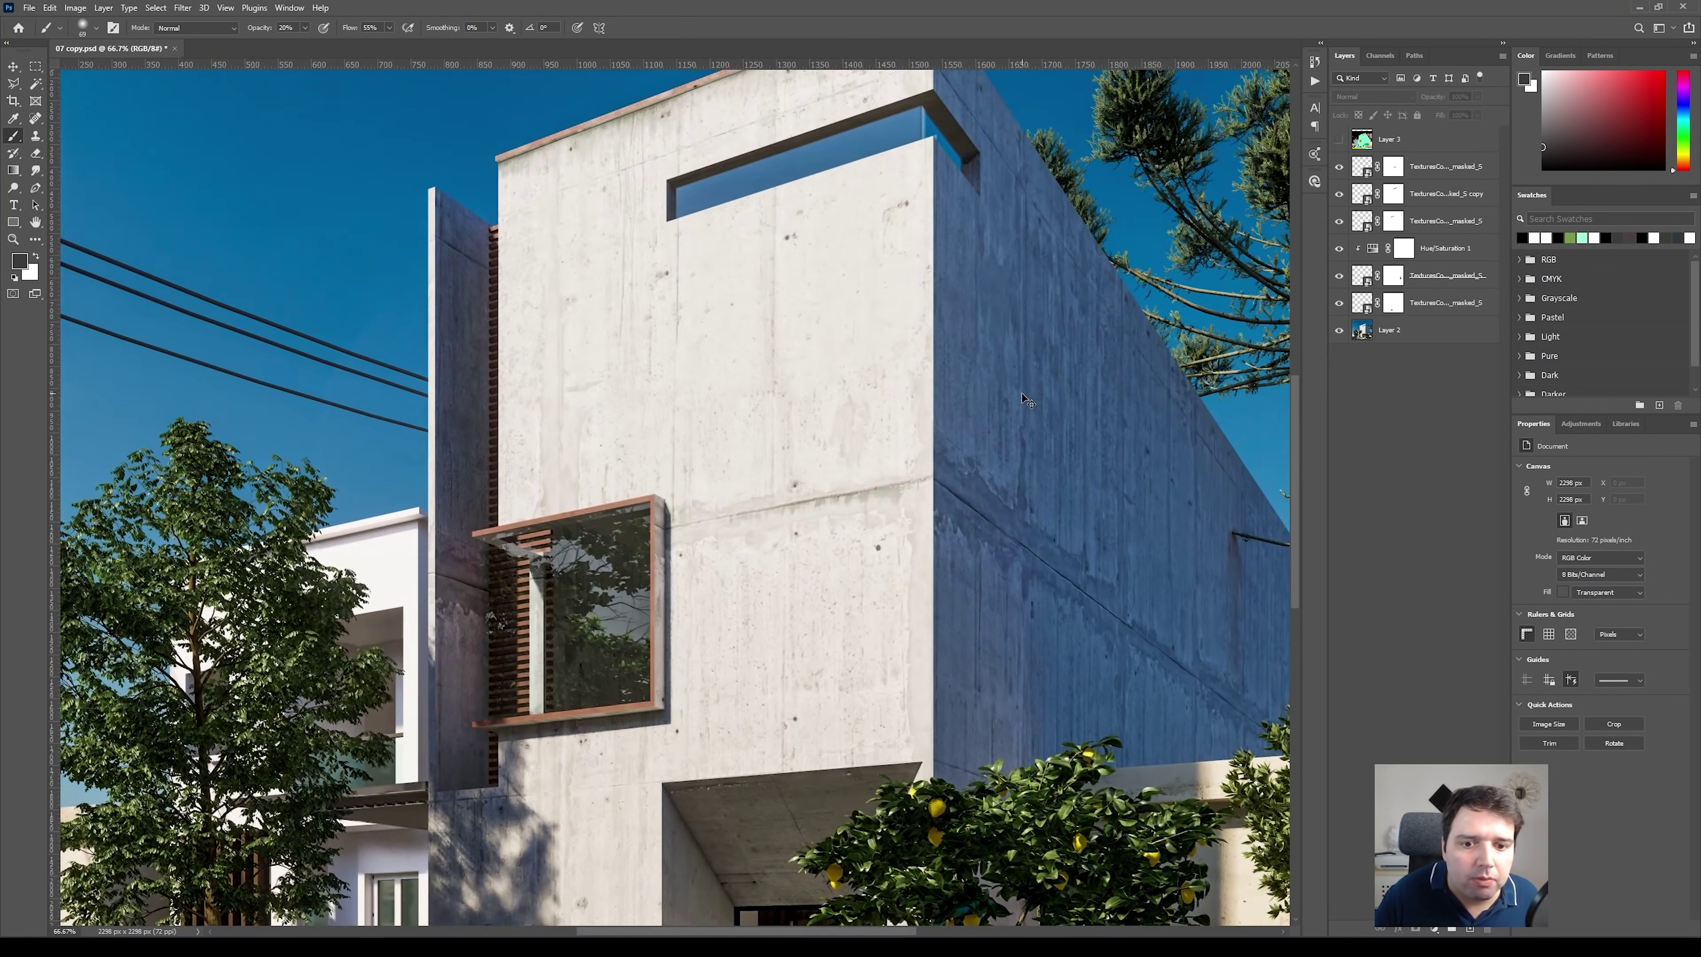
key(ctrl+plus)
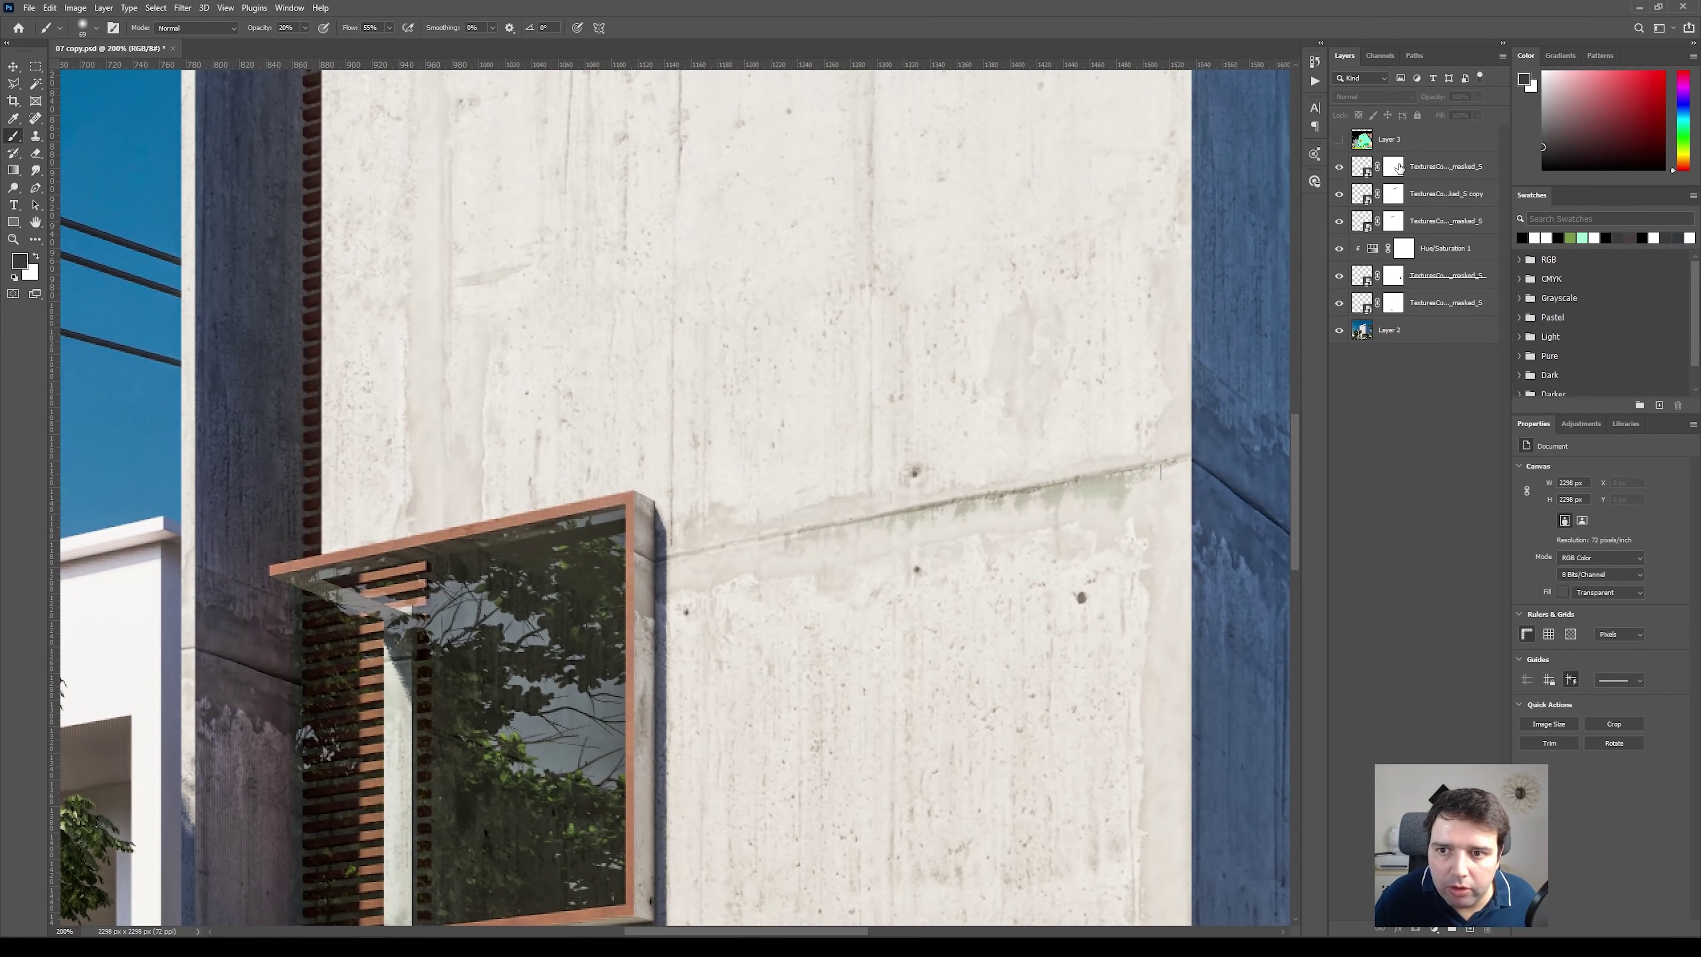
click(1394, 167)
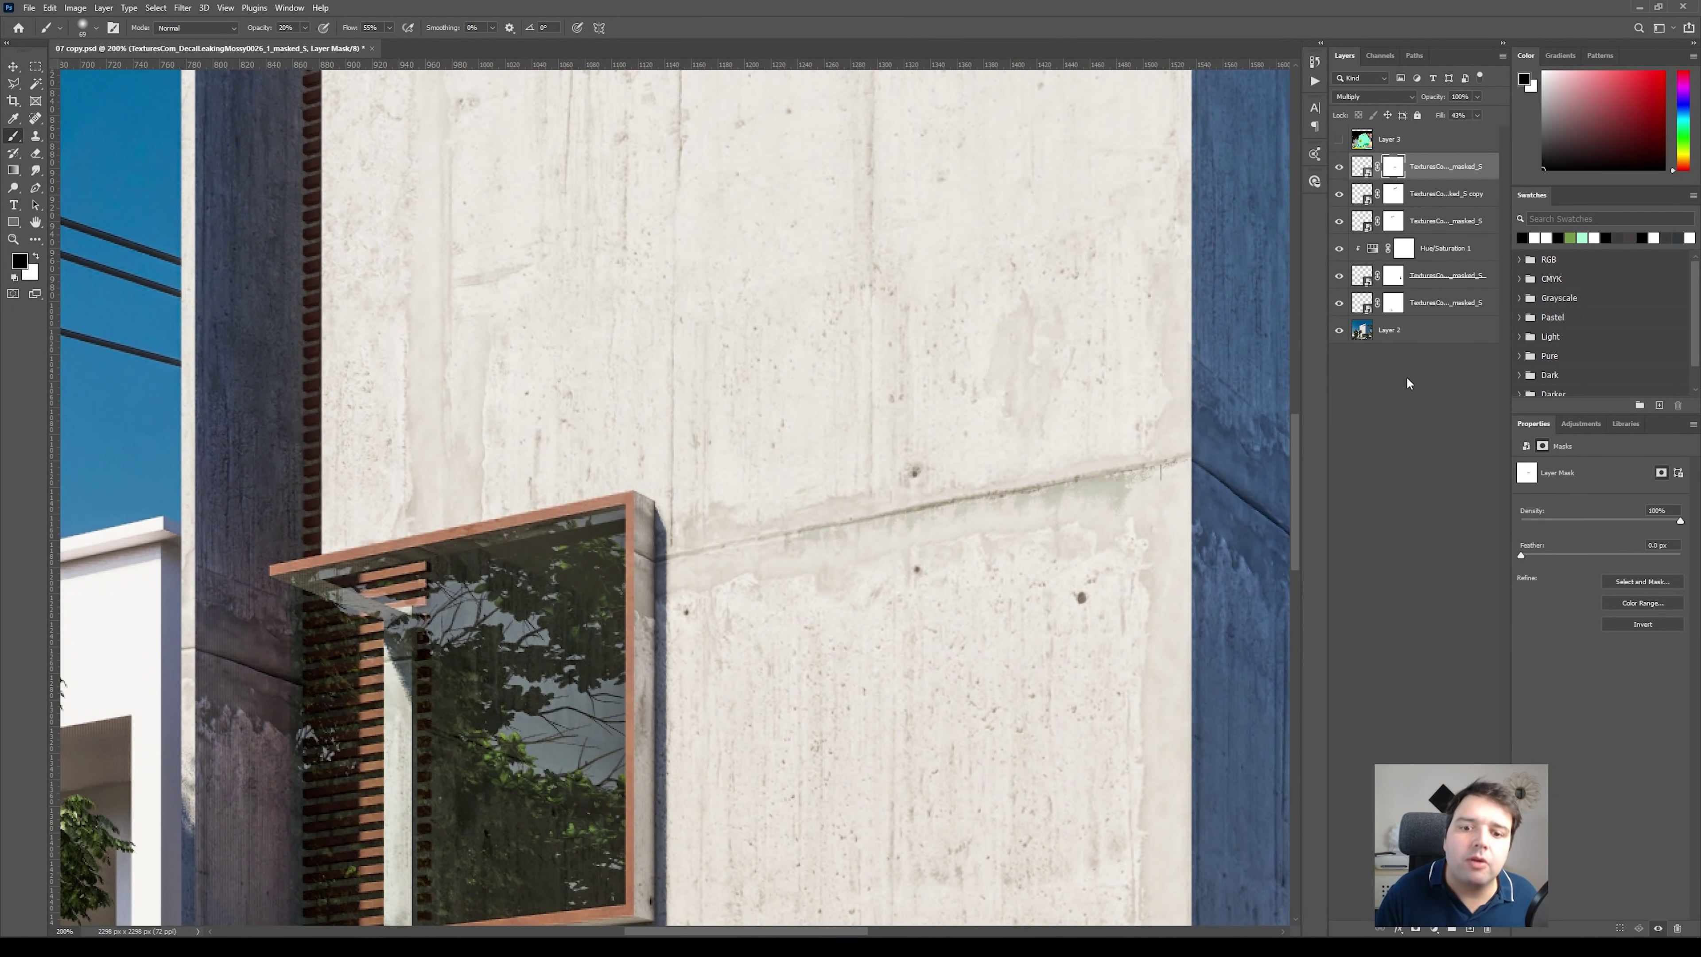
key(ctrl+minus)
key(ctrl+minus)
key(ctrl+minus)
key(ctrl+minus)
key(ctrl+plus)
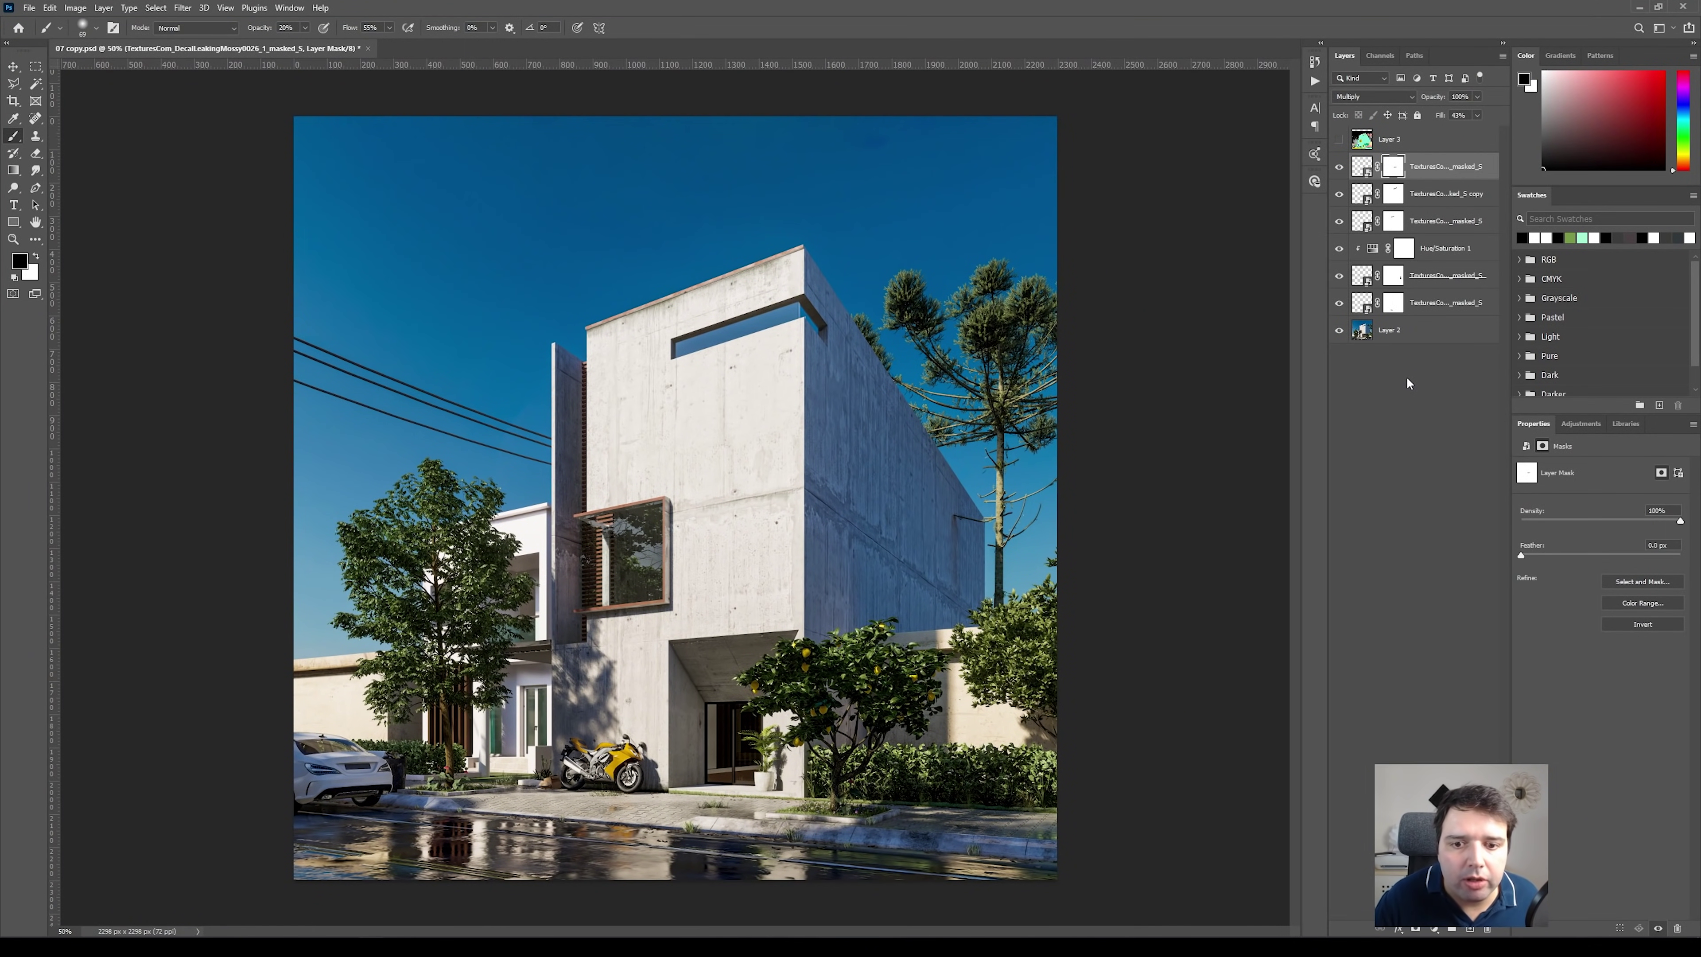
key(ctrl+plus)
key(ctrl+plus)
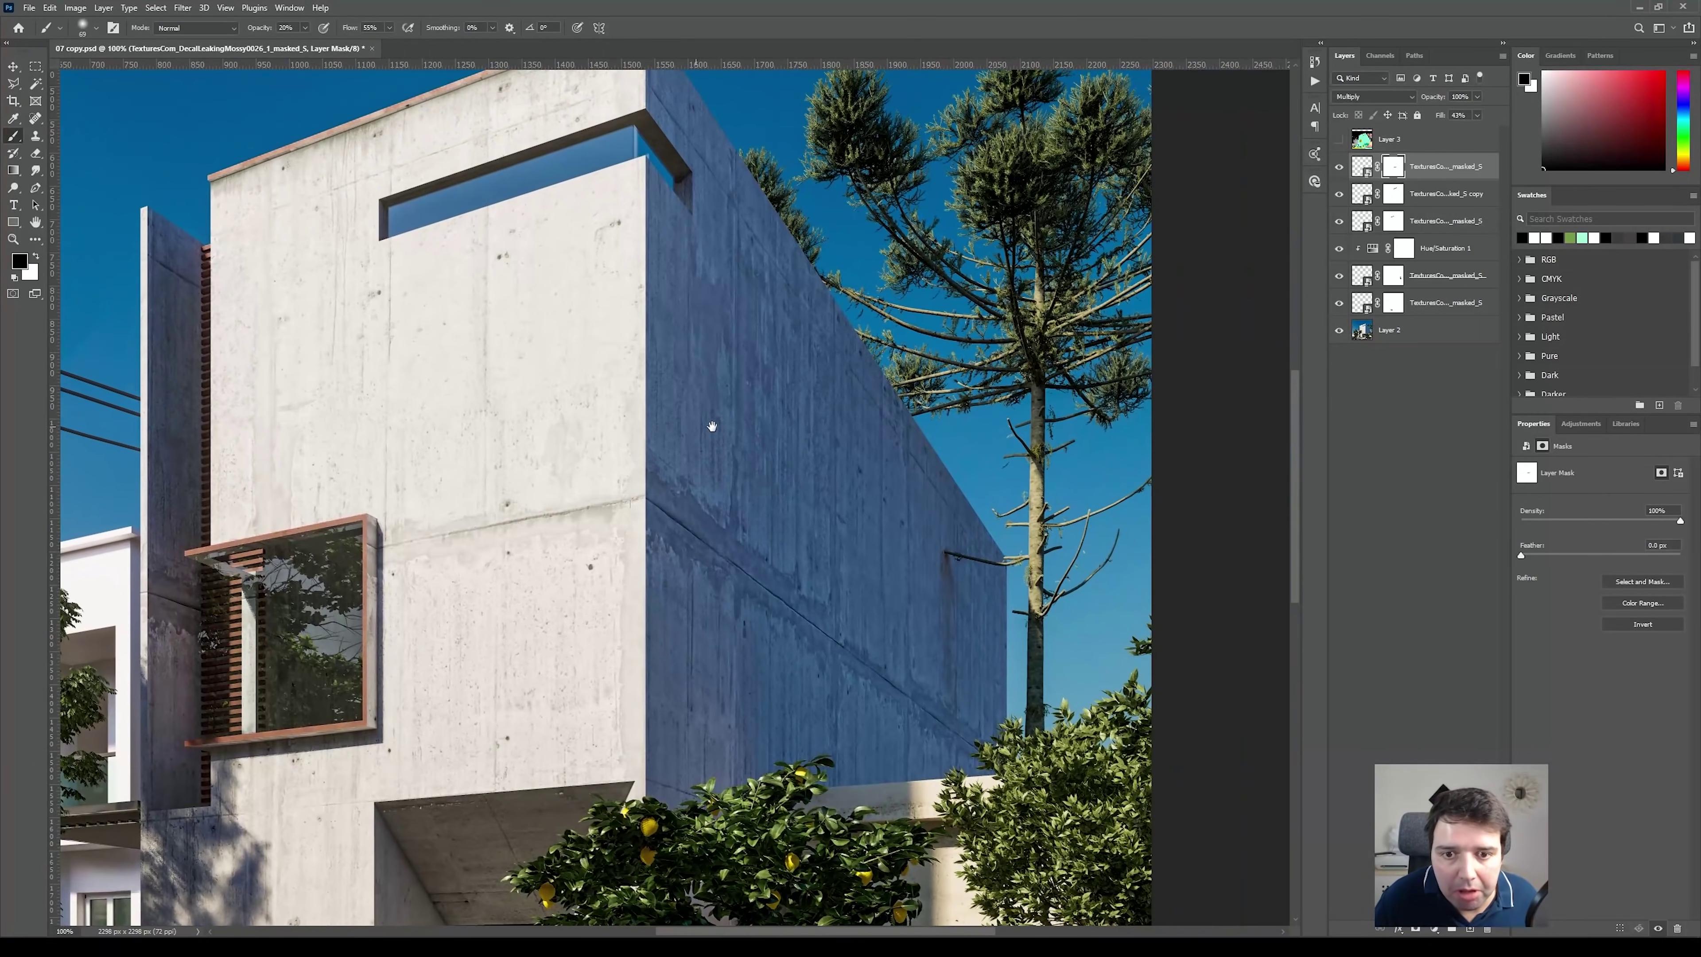
Place another moss texture near the side wall, shifting it right and rotating it about 18°
drag(683, 201, 475, 315)
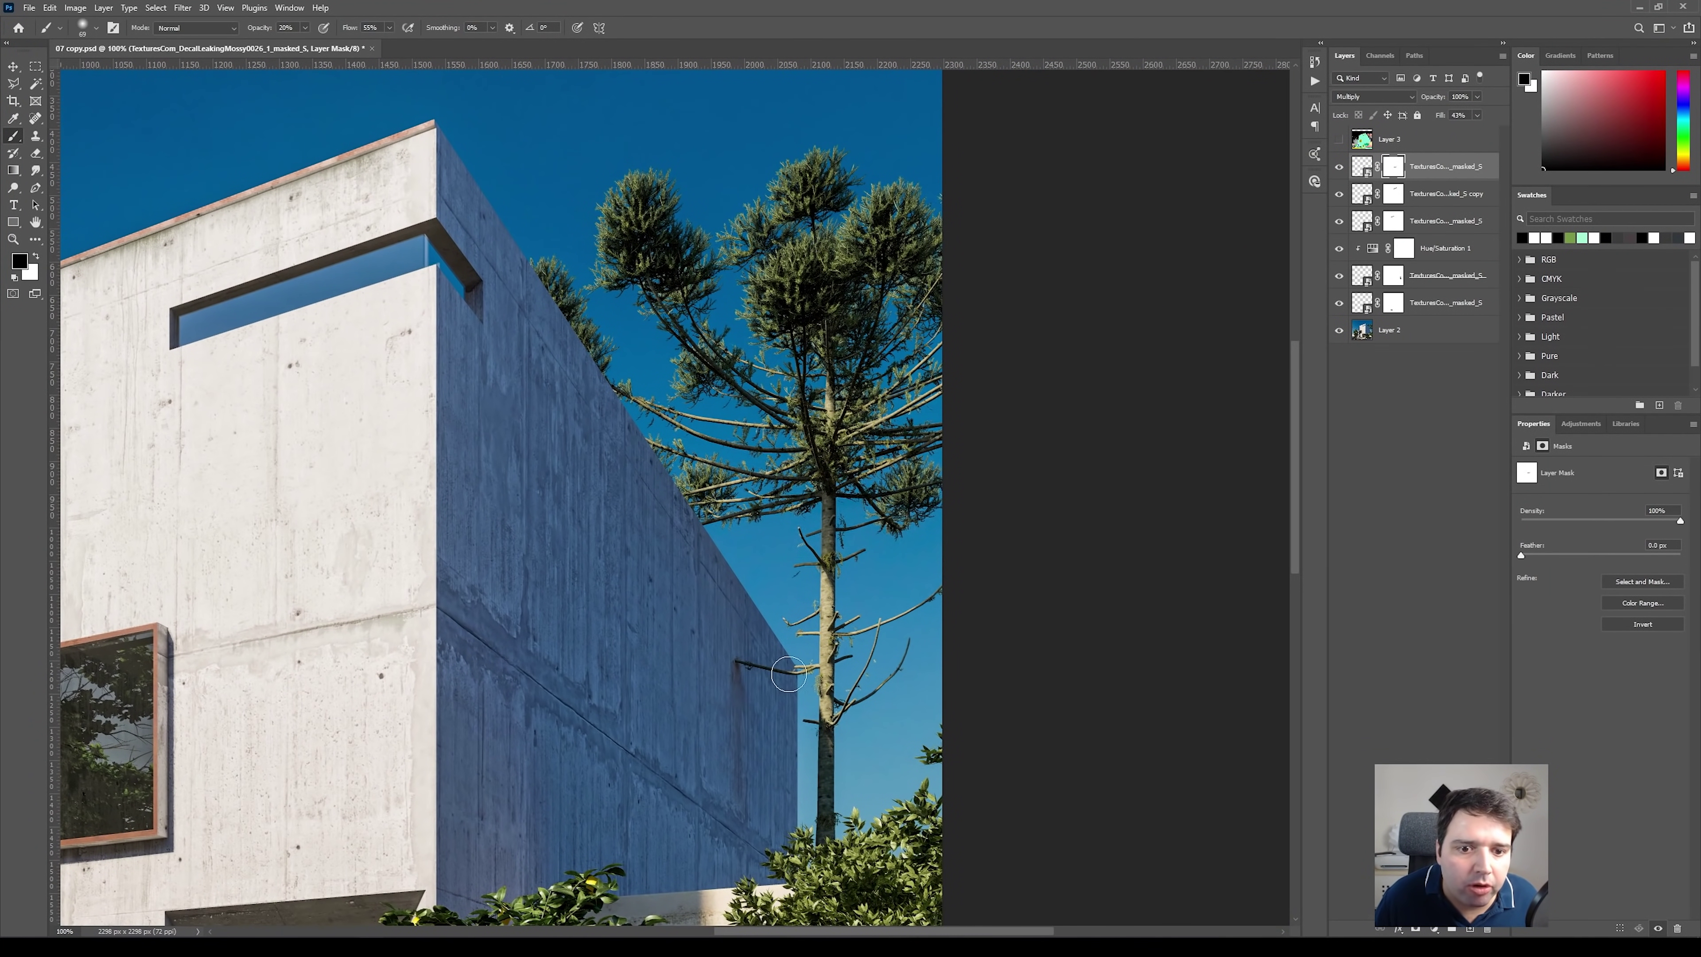
mouse_move(711, 387)
mouse_down()
mouse_move(796, 391)
mouse_move(722, 384)
mouse_up()
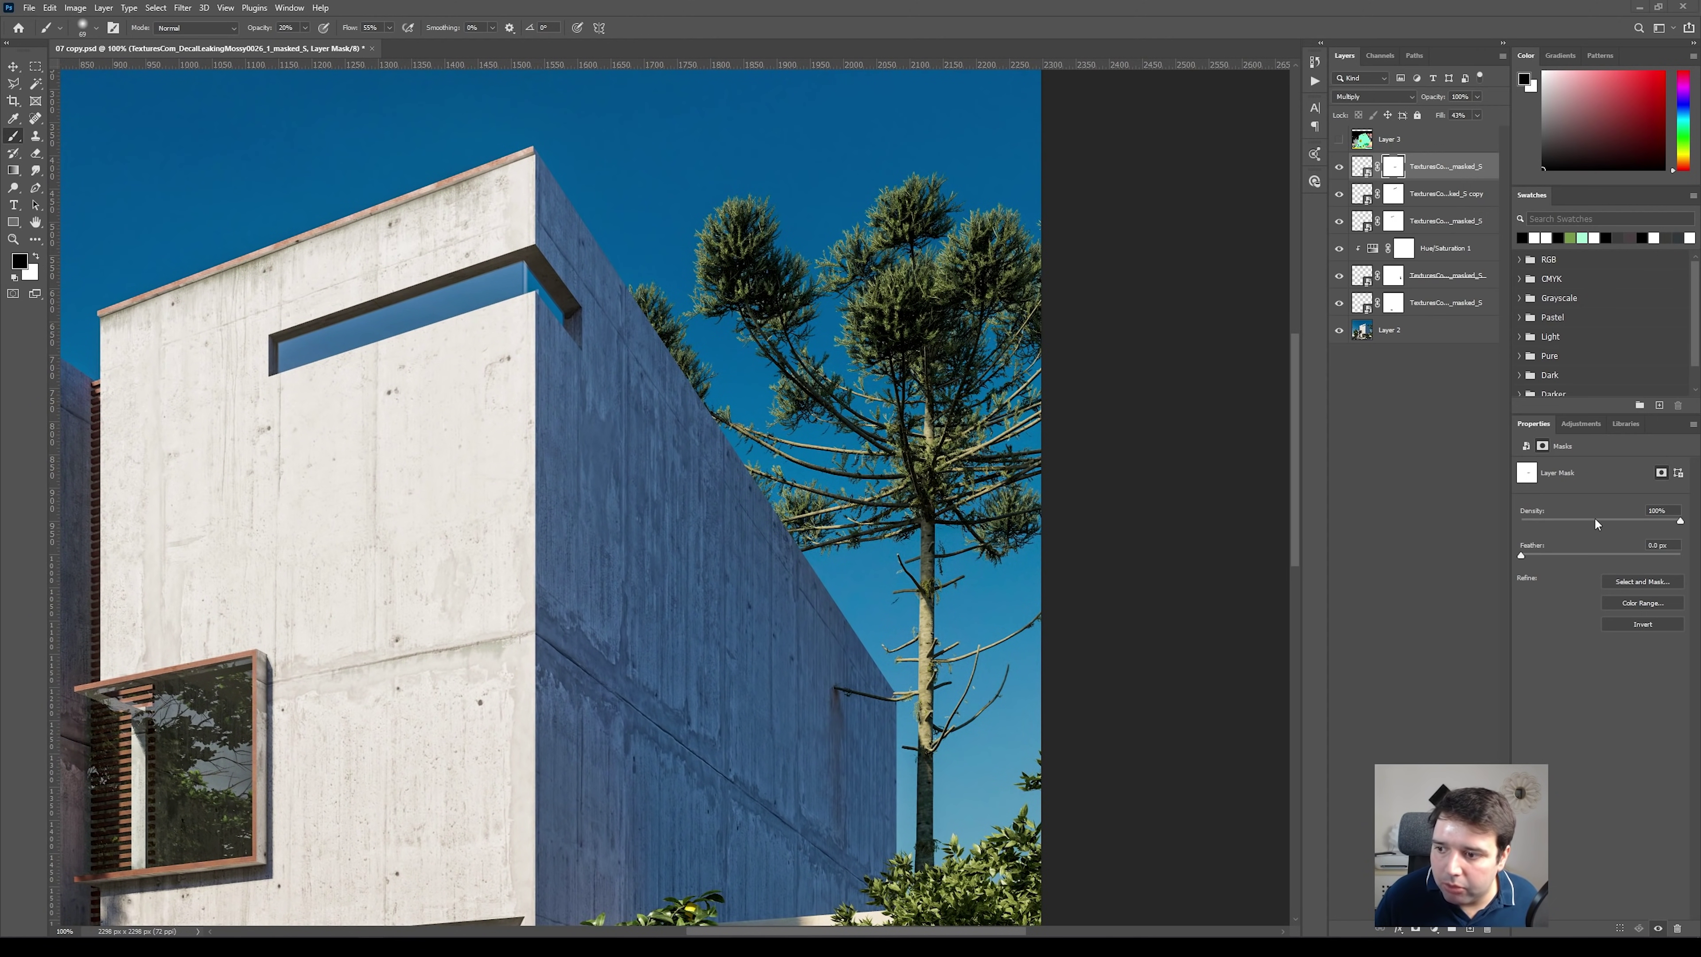
drag(647, 431, 646, 432)
drag(563, 495, 743, 539)
drag(619, 458, 703, 386)
key(ctrl+plus)
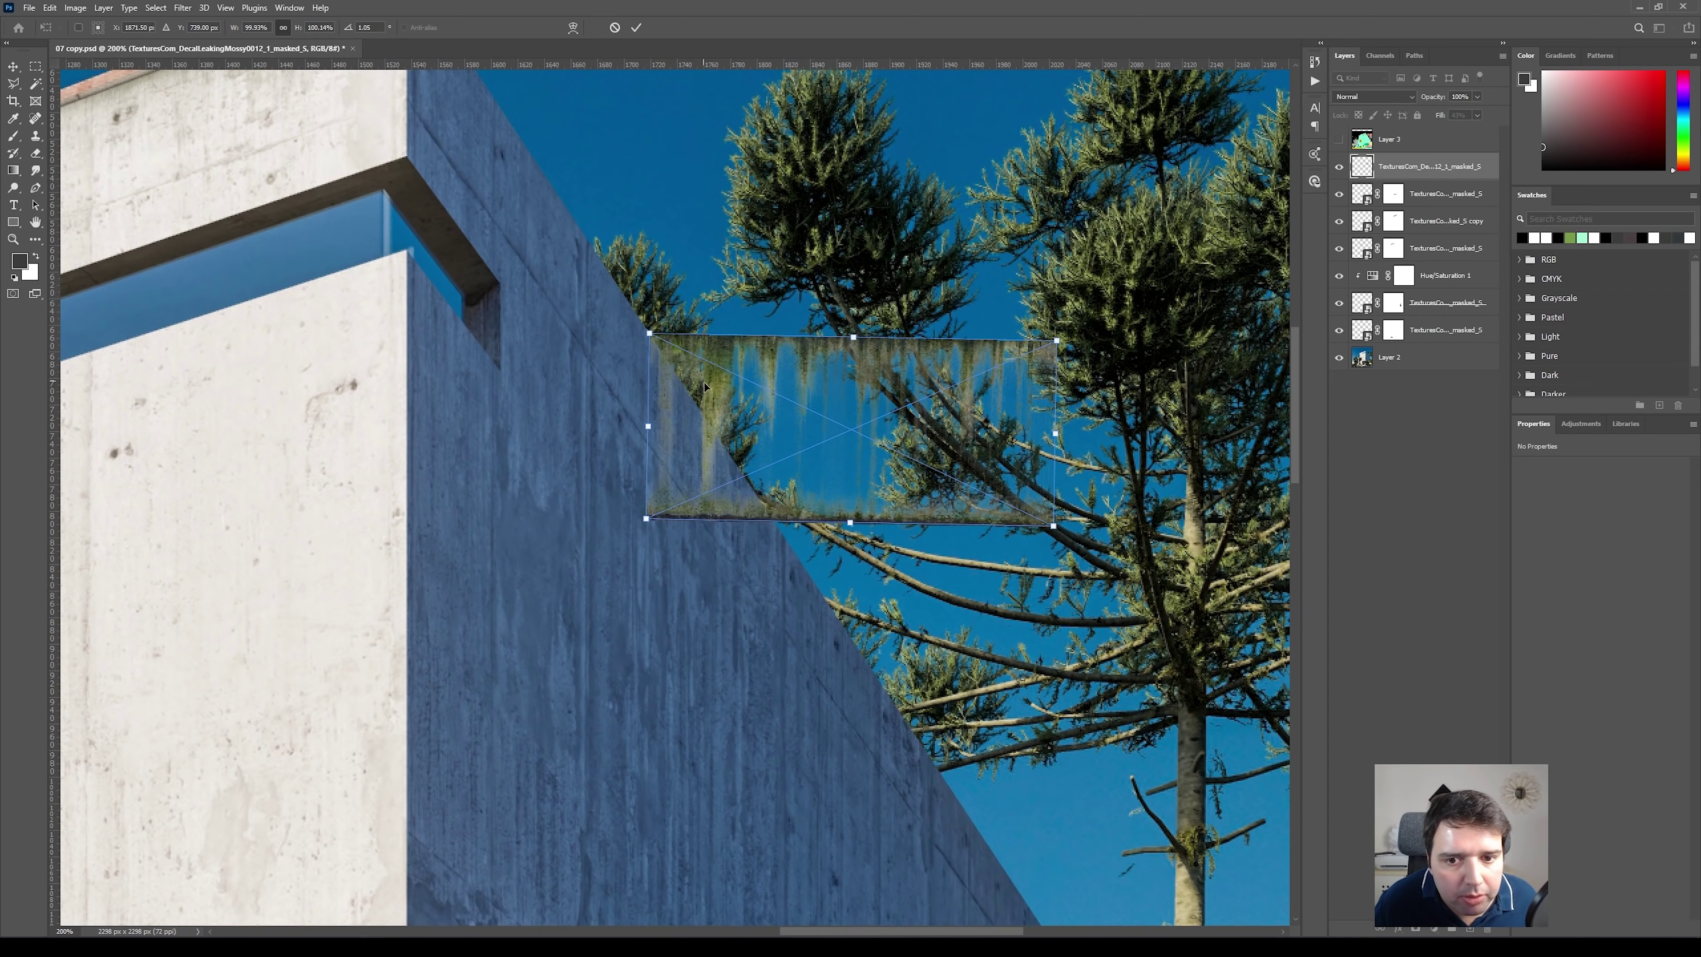
Stretch the moss texture's corners down along the sloping wall edge and commit the placement
right_click(960, 499)
key(Escape)
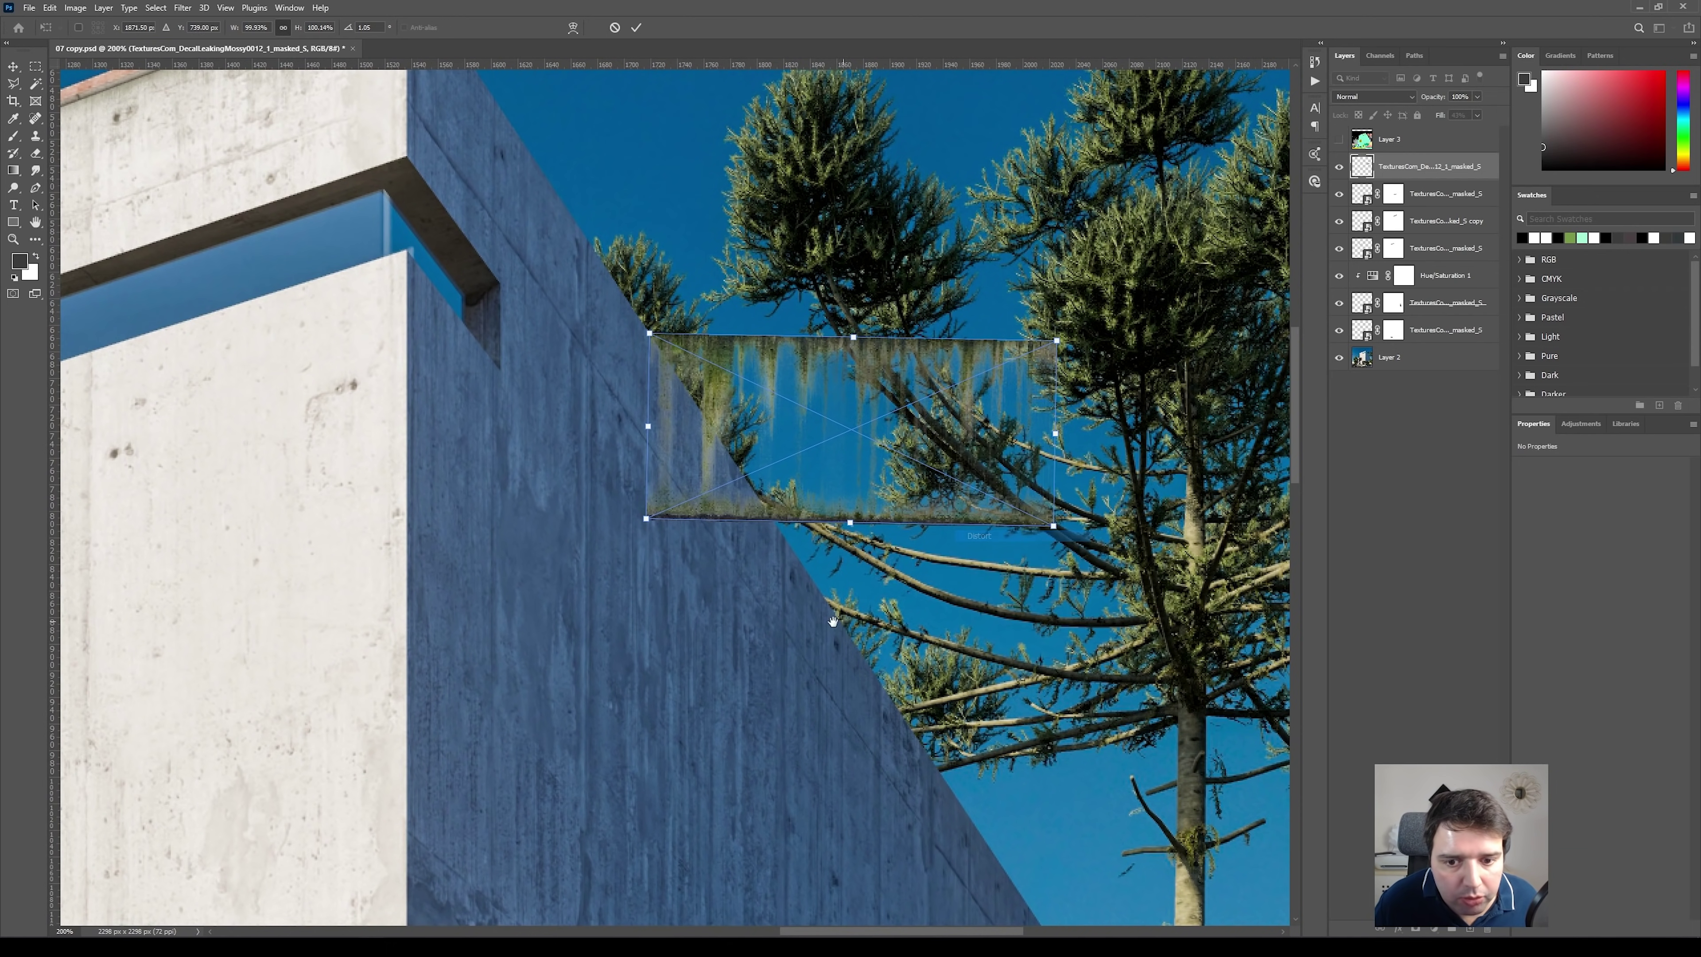
drag(972, 588, 879, 415)
drag(961, 355, 949, 872)
mouse_move(969, 166)
mouse_down()
mouse_move(936, 764)
mouse_move(870, 700)
mouse_move(864, 661)
mouse_up()
scroll(936, 769, down, 1)
key(Return)
key(b)
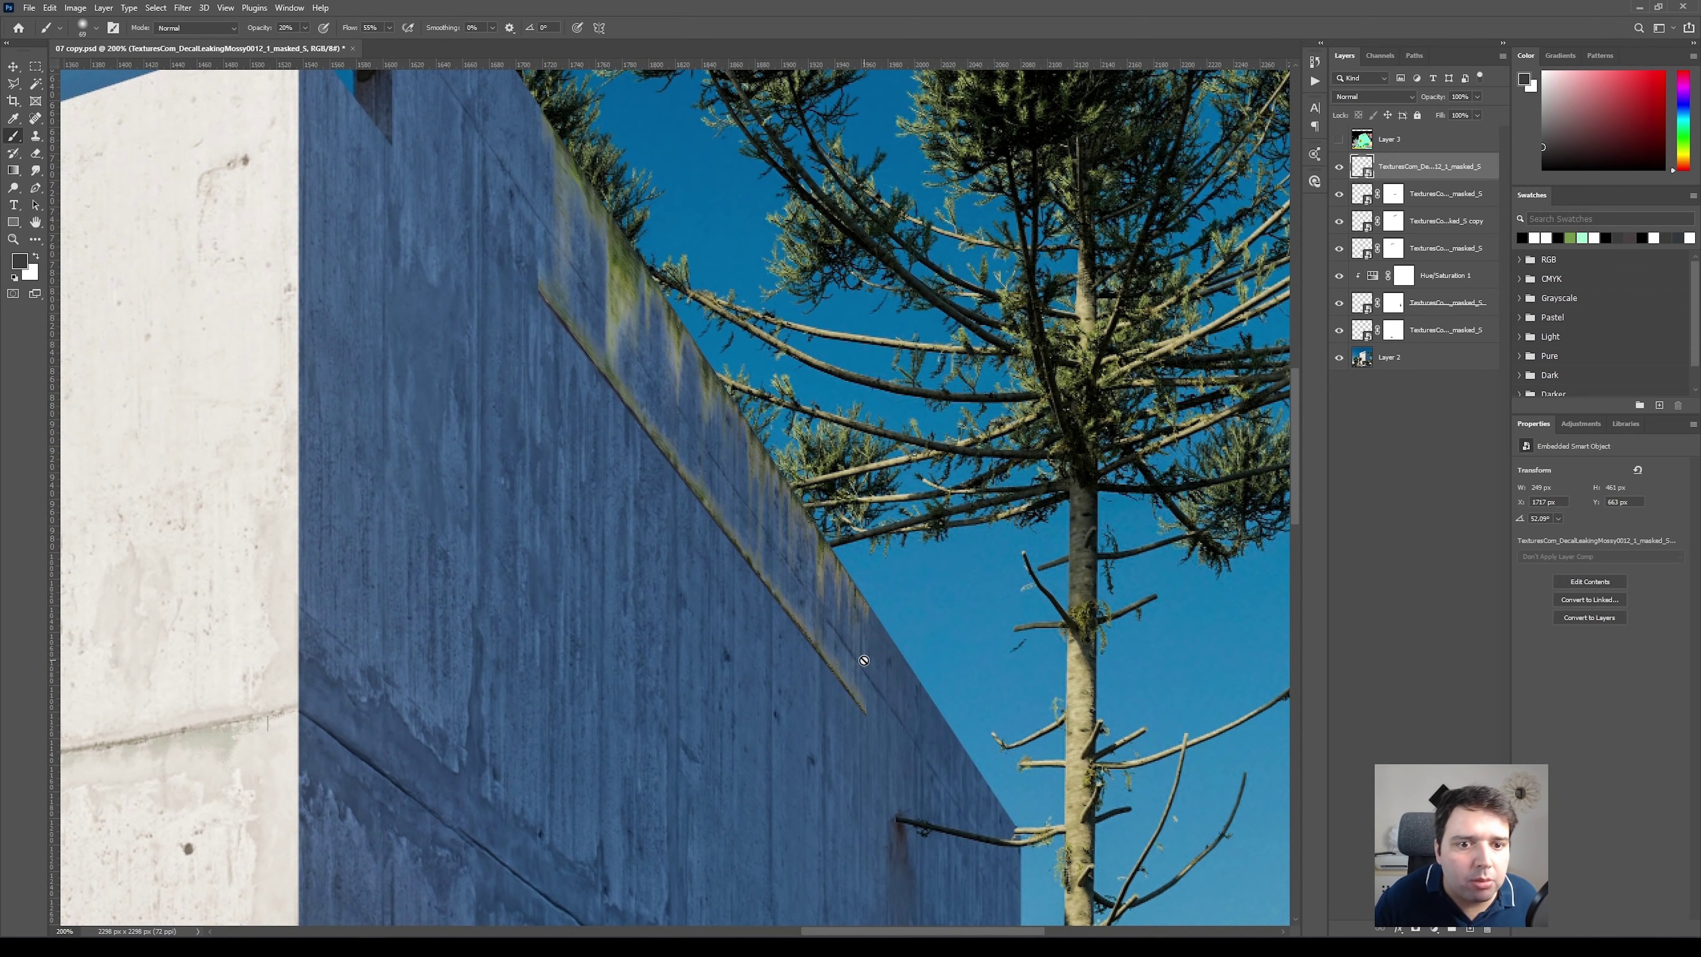
drag(773, 438, 814, 474)
key(v)
drag(751, 543, 822, 488)
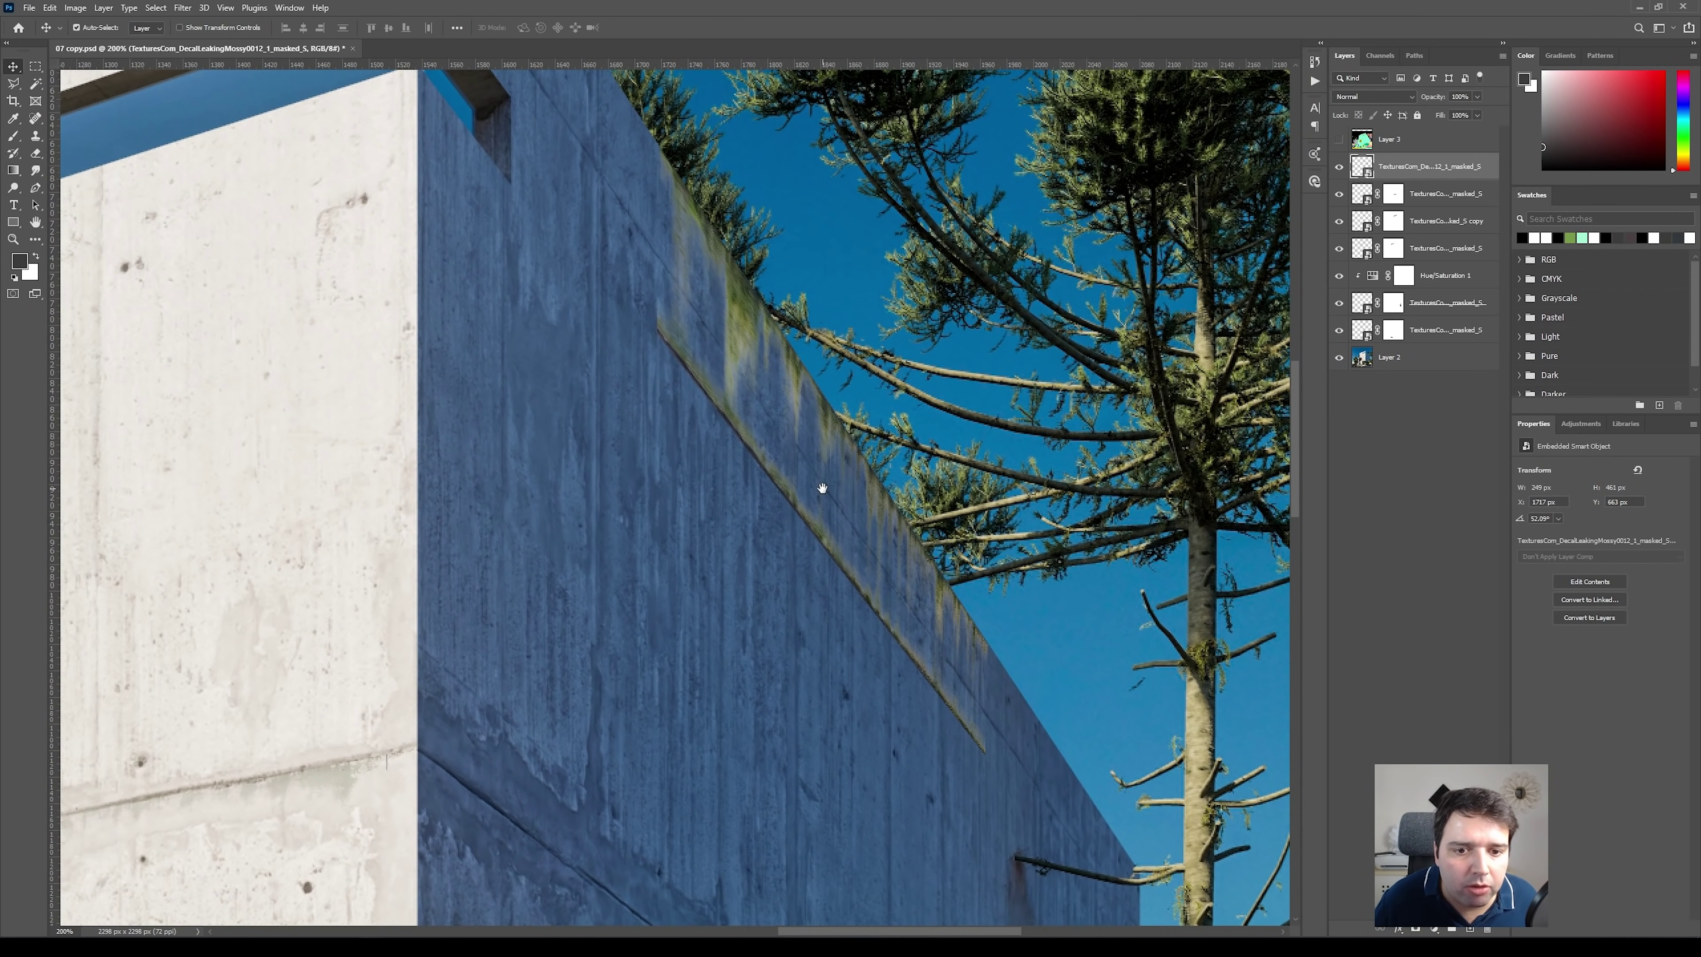
drag(727, 268, 732, 378)
Mask the mossy decal, set it to Multiply, and paint it out along the diagonal ledge at 100% opacity
click(1415, 928)
click(1372, 96)
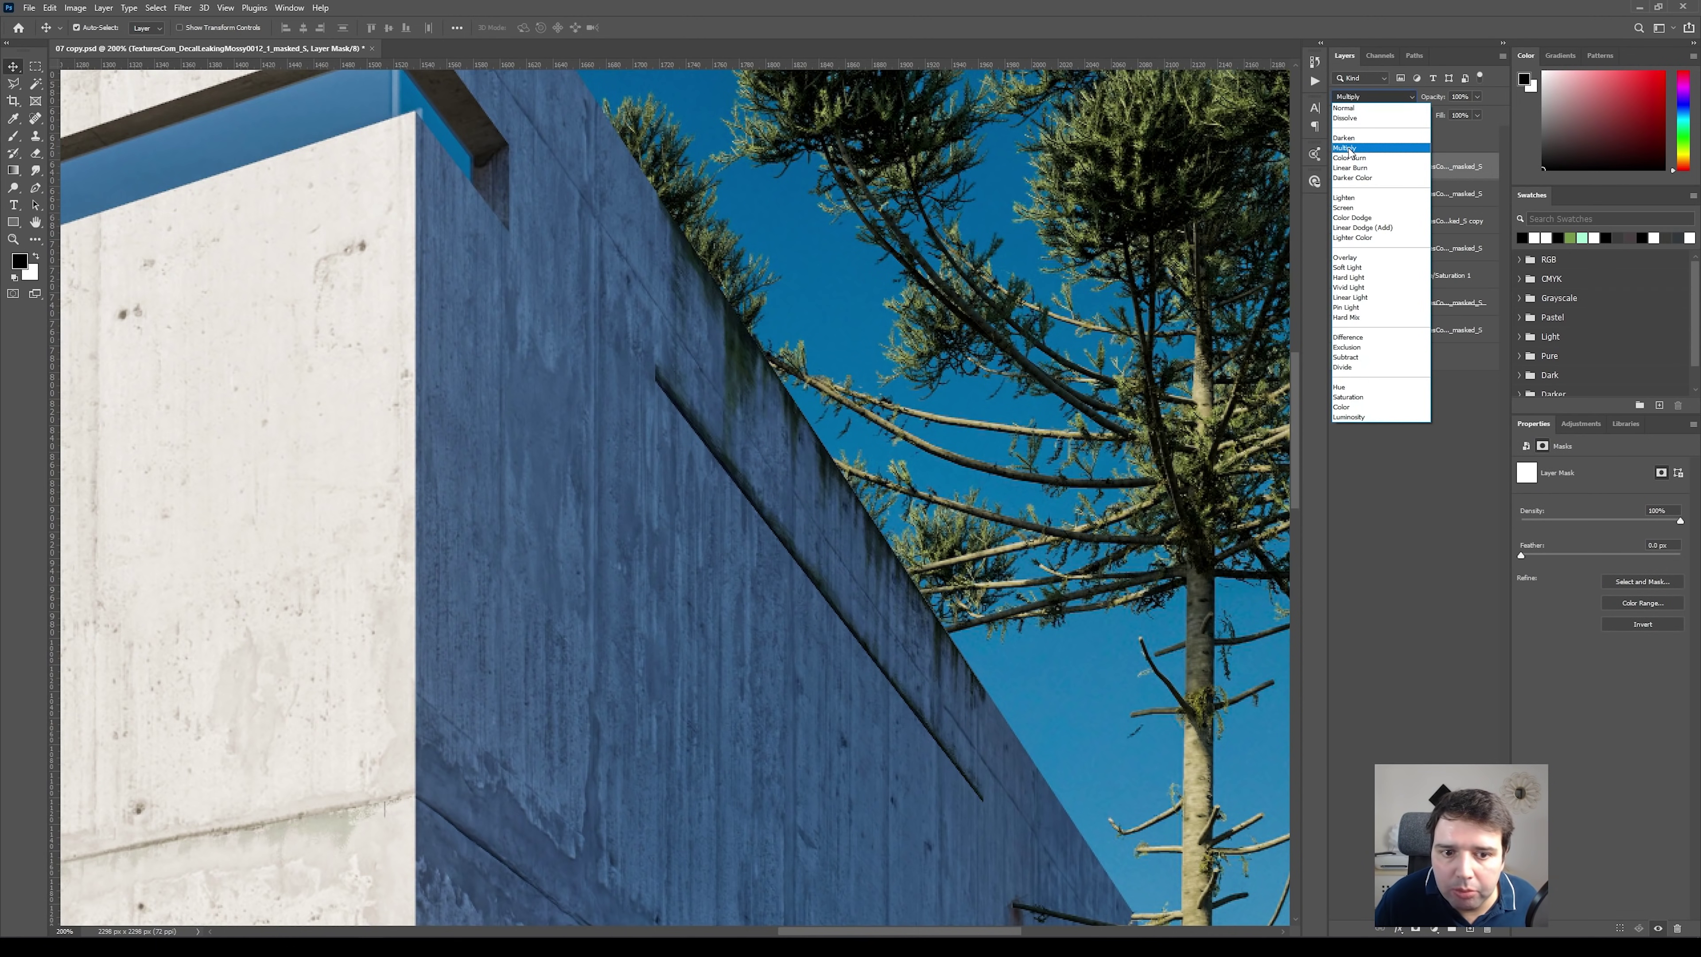
click(1349, 149)
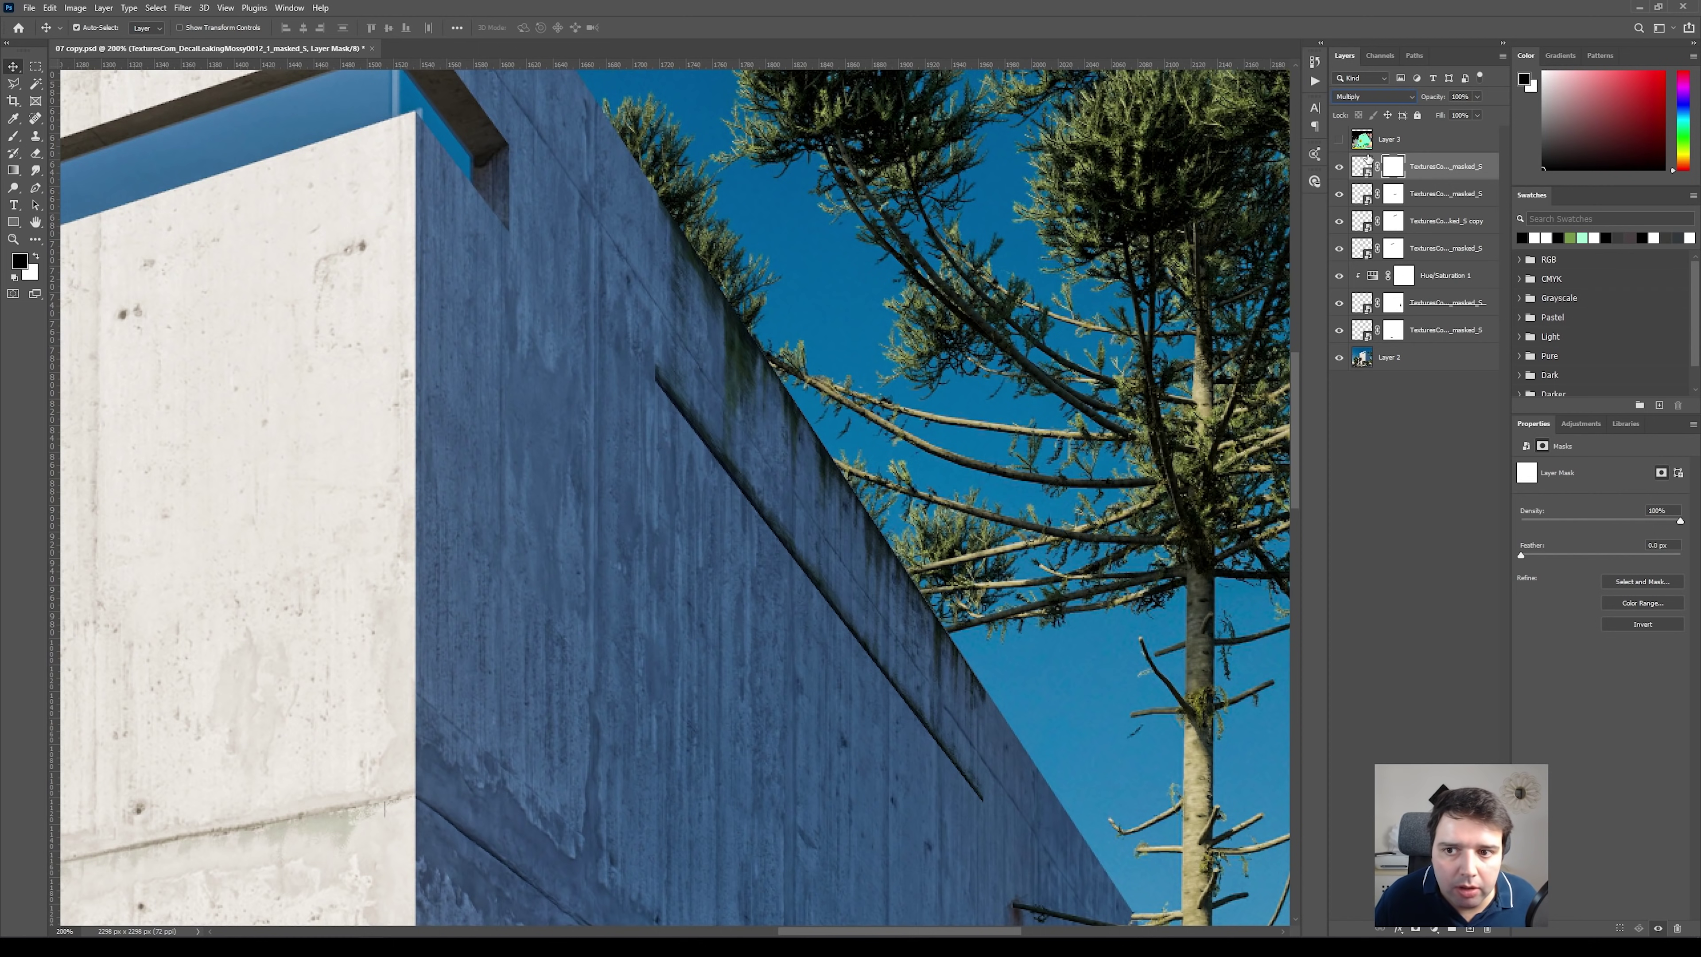
click(12, 134)
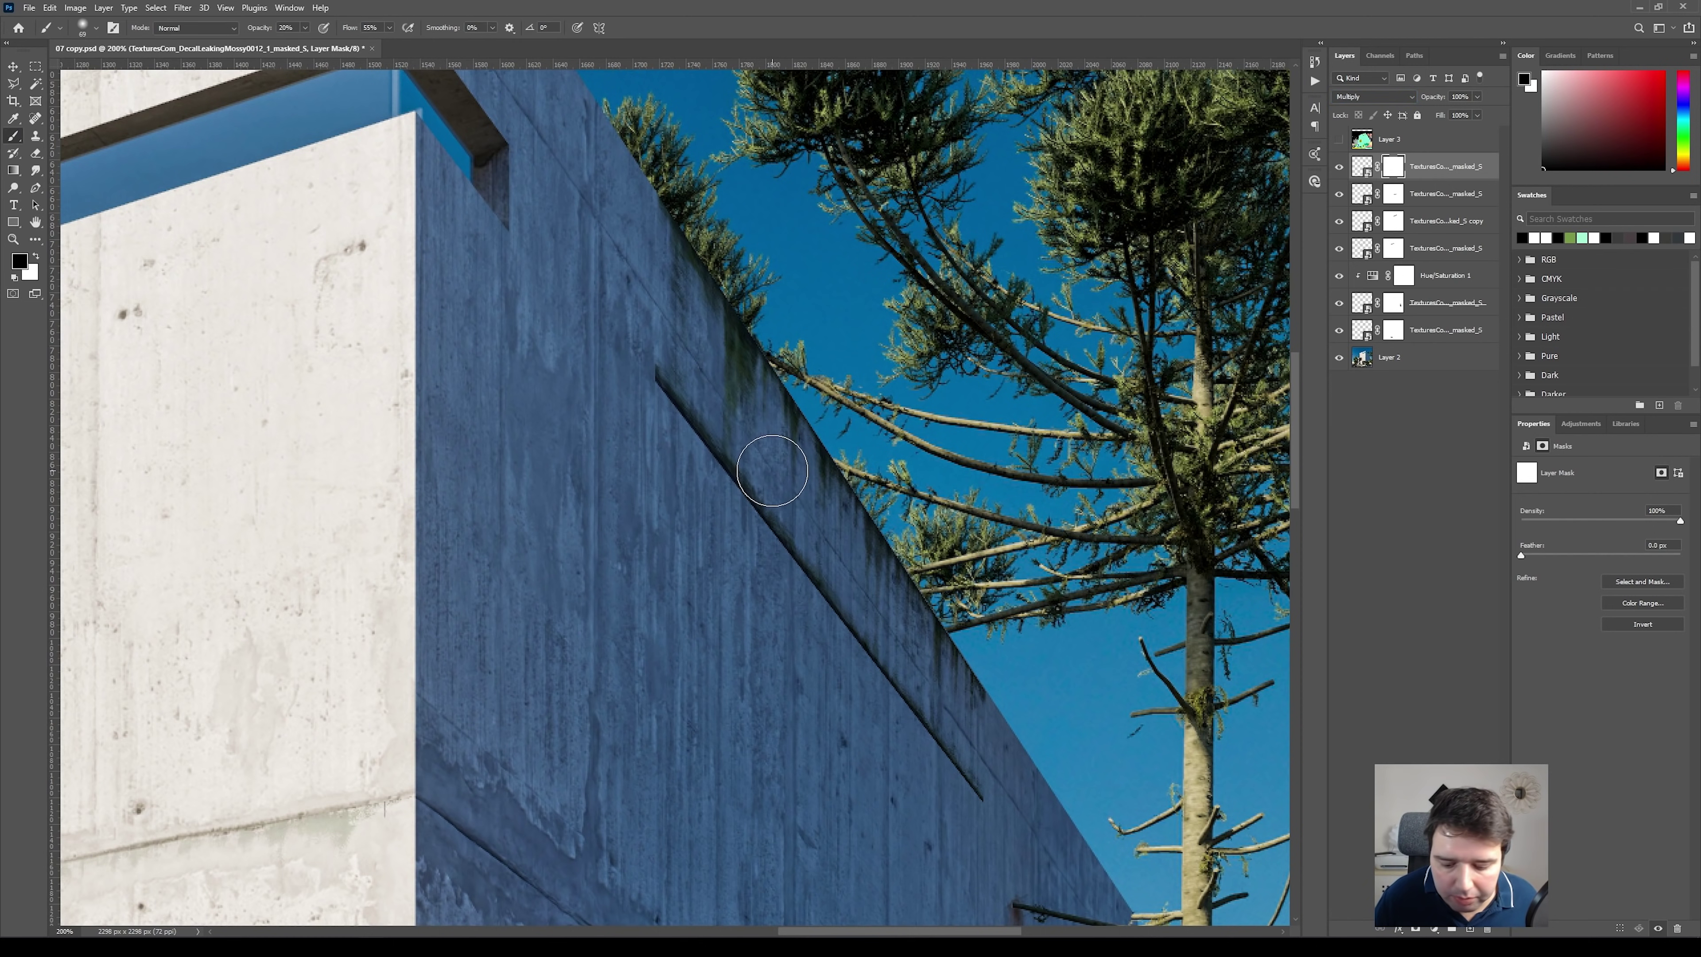
key(0)
mouse_move(638, 361)
mouse_down()
mouse_move(987, 792)
mouse_move(981, 761)
mouse_up()
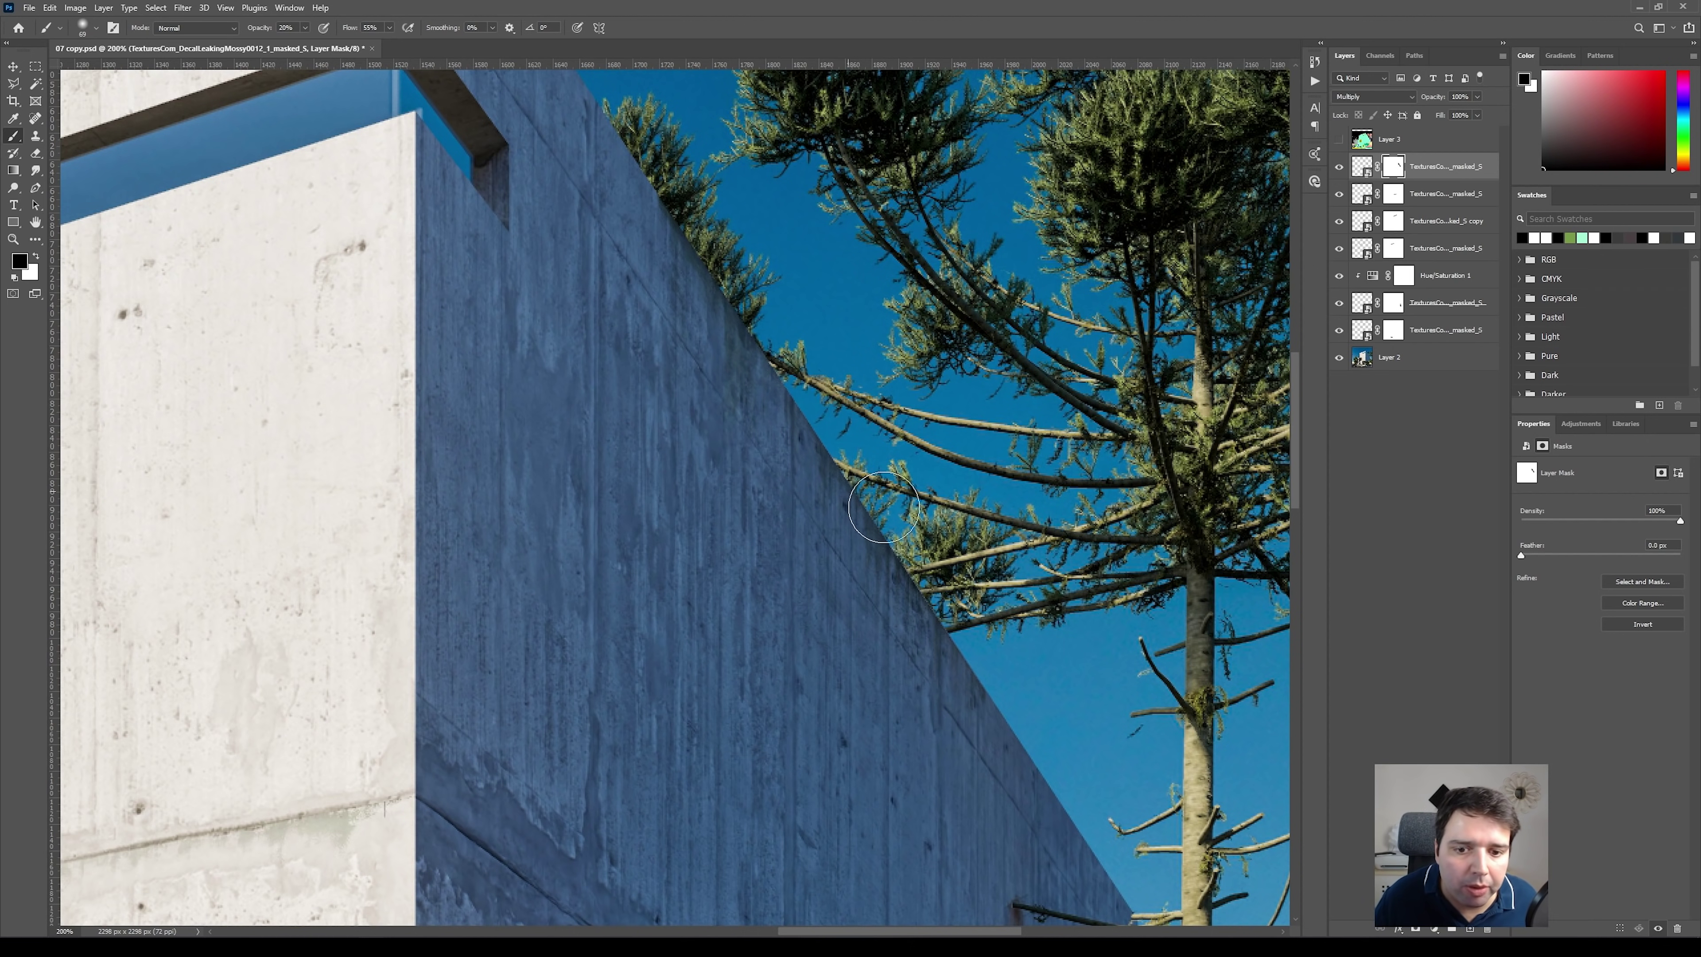
Zoom out and toggle the mossy decal off and on to compare, leaving it visible
key(ctrl+minus)
key(ctrl+minus)
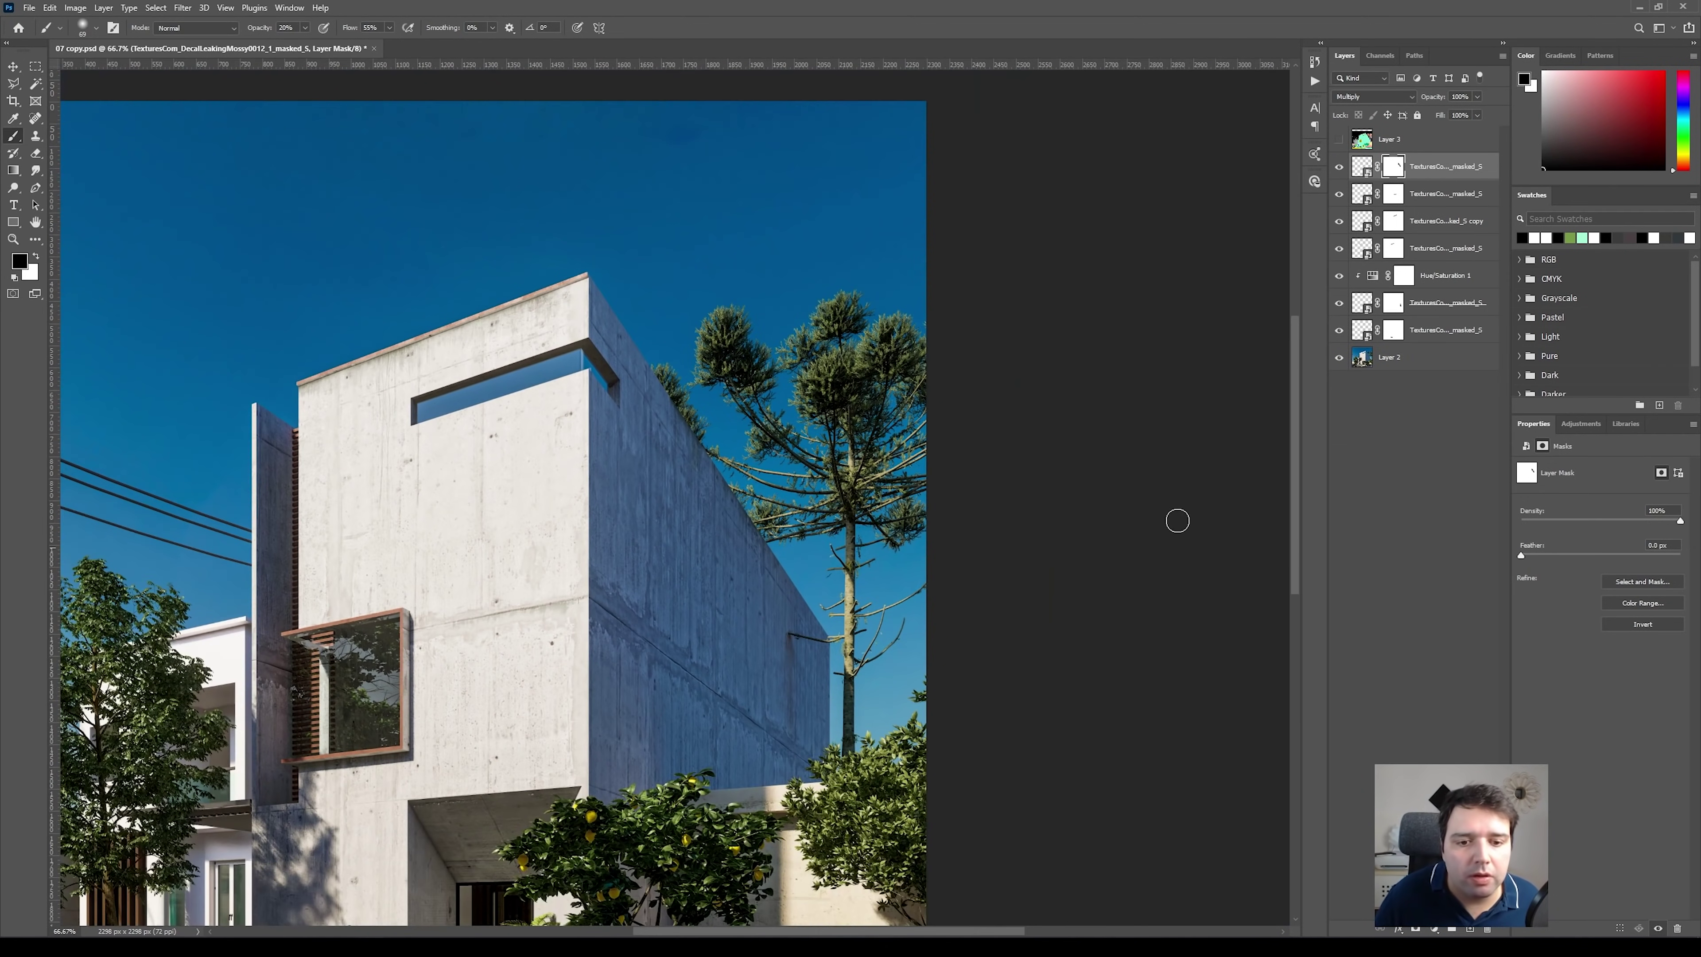
click(1339, 167)
click(1338, 167)
click(1338, 167)
click(1338, 168)
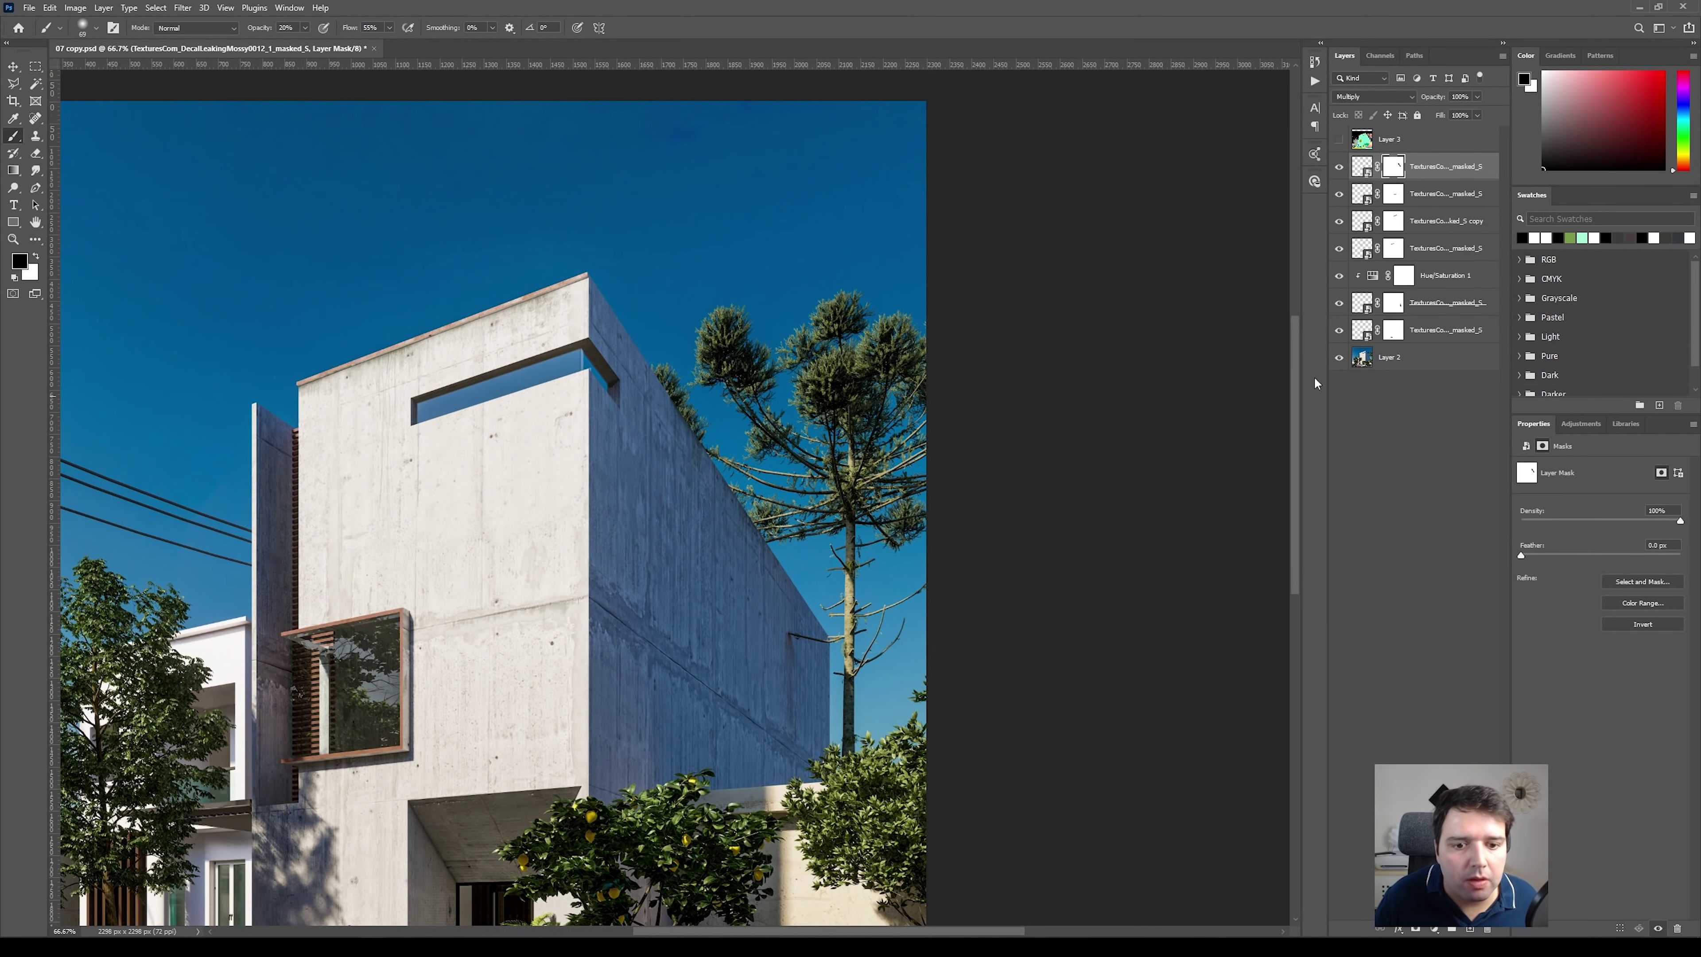
click(1338, 168)
click(1338, 168)
click(1338, 169)
click(1338, 171)
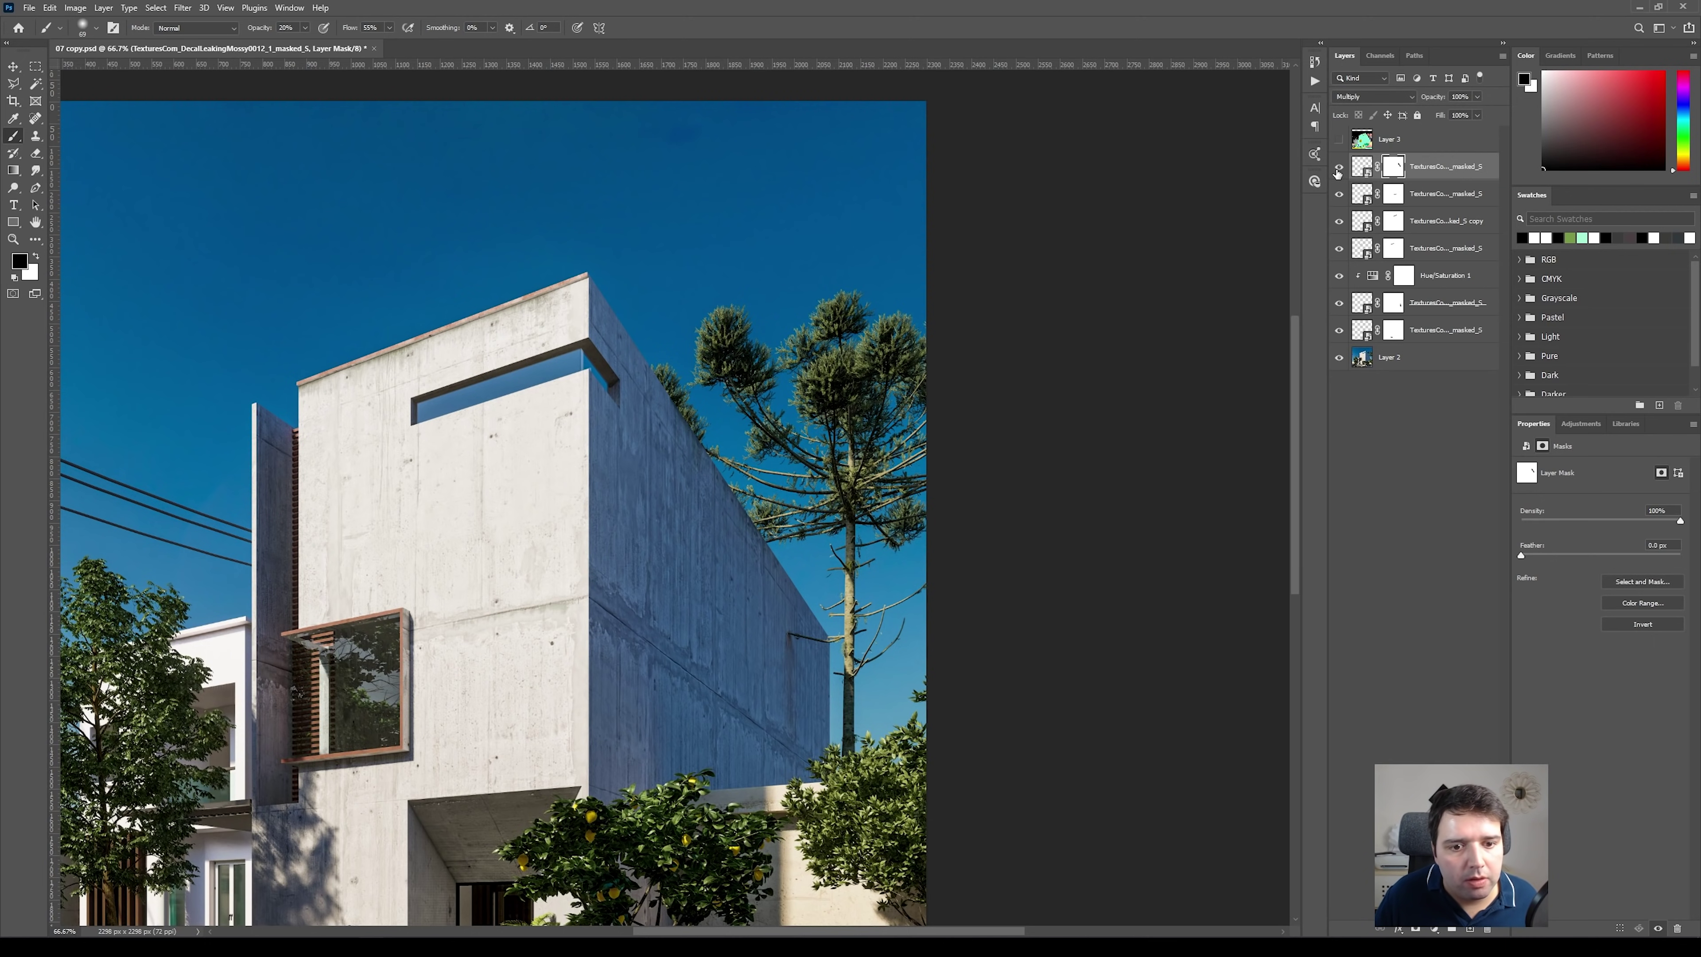
drag(547, 457, 663, 331)
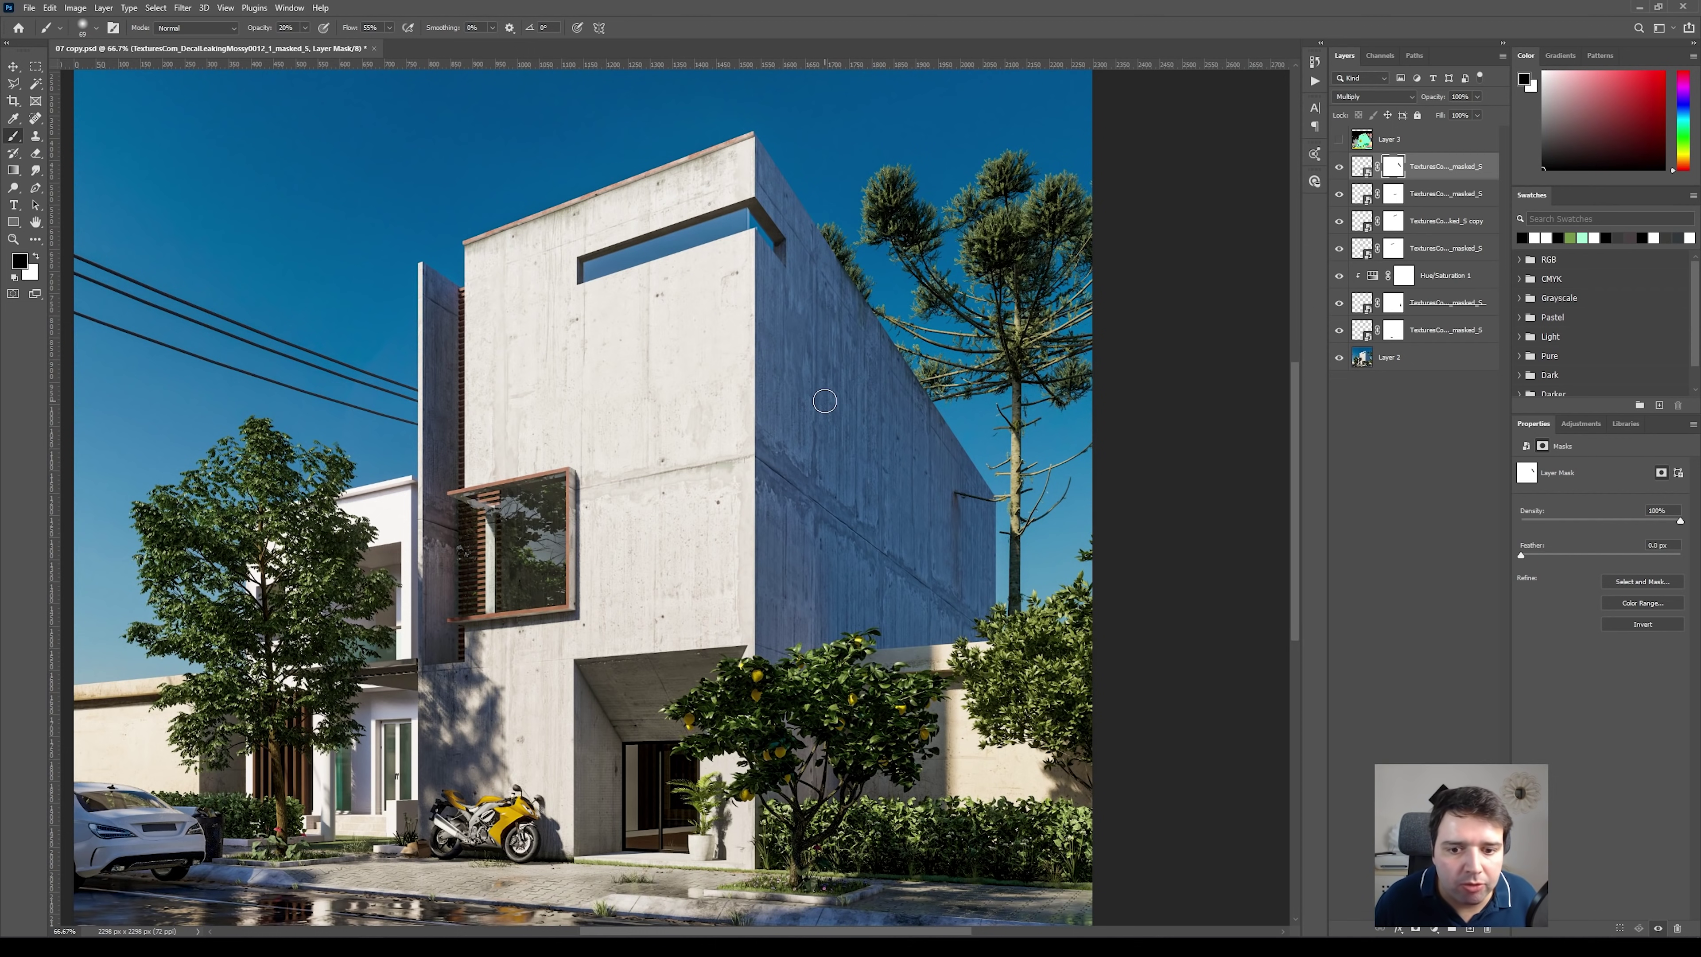
Pan across the street and building top, then switch to the Textures.com browser page
drag(730, 598, 854, 338)
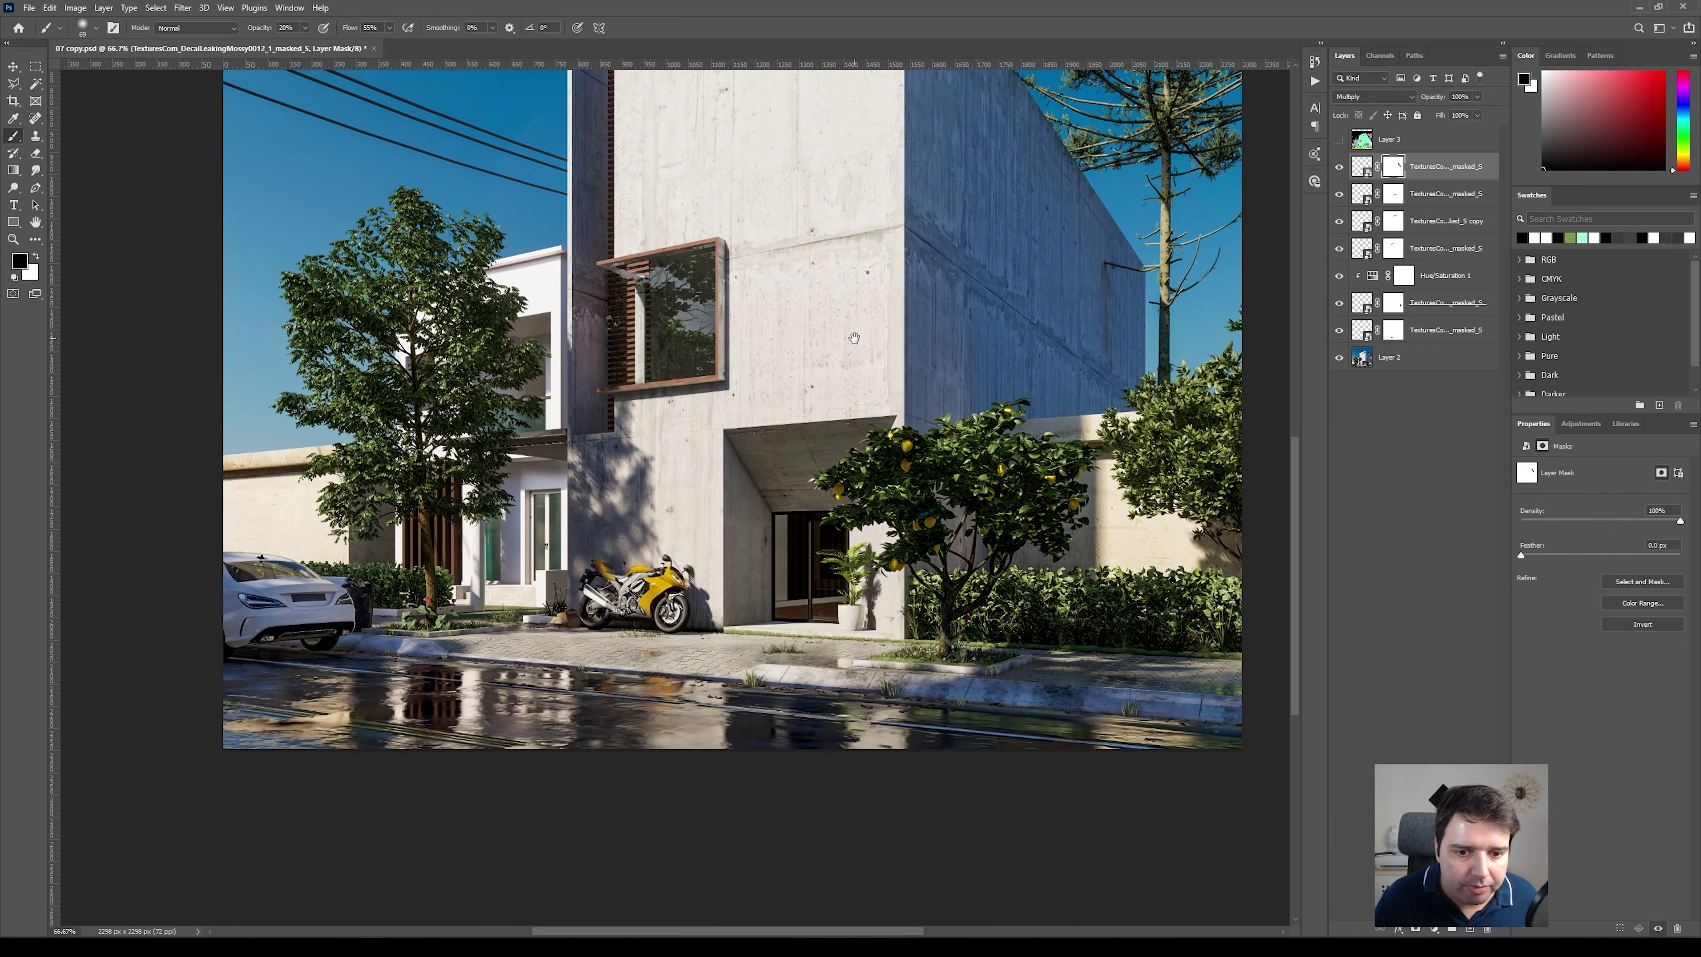
drag(781, 390, 803, 616)
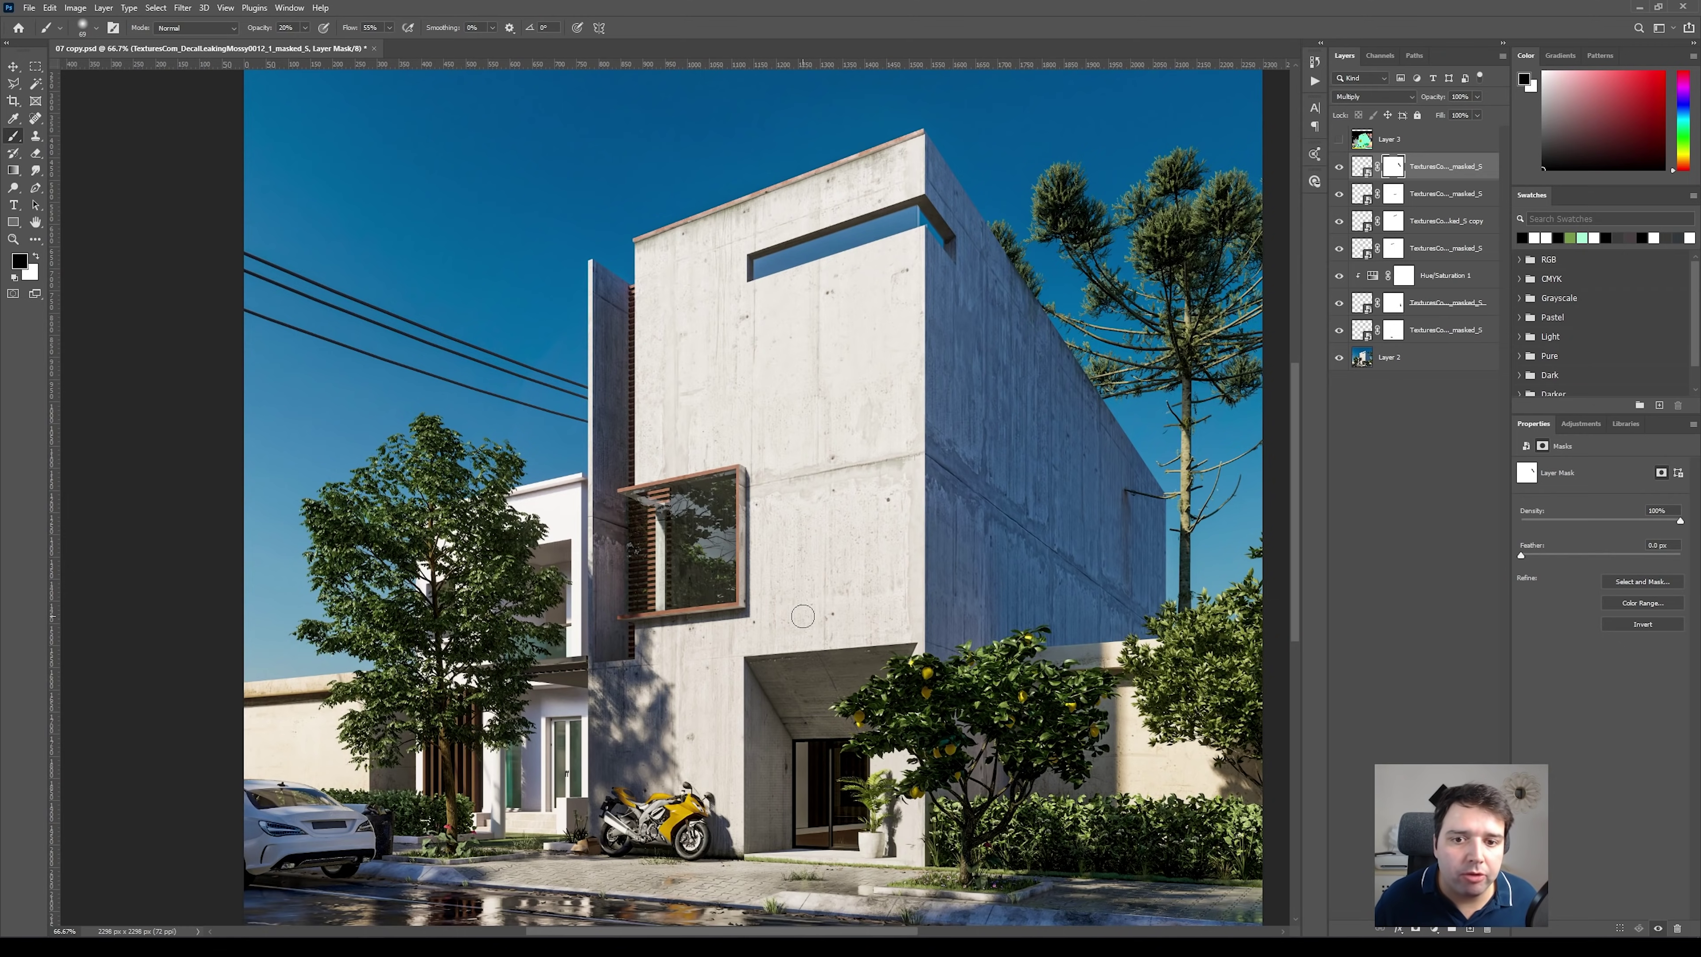
key(alt+Tab)
Search Textures.com for 'graffiti' and scroll through the 226 results
text(graf)
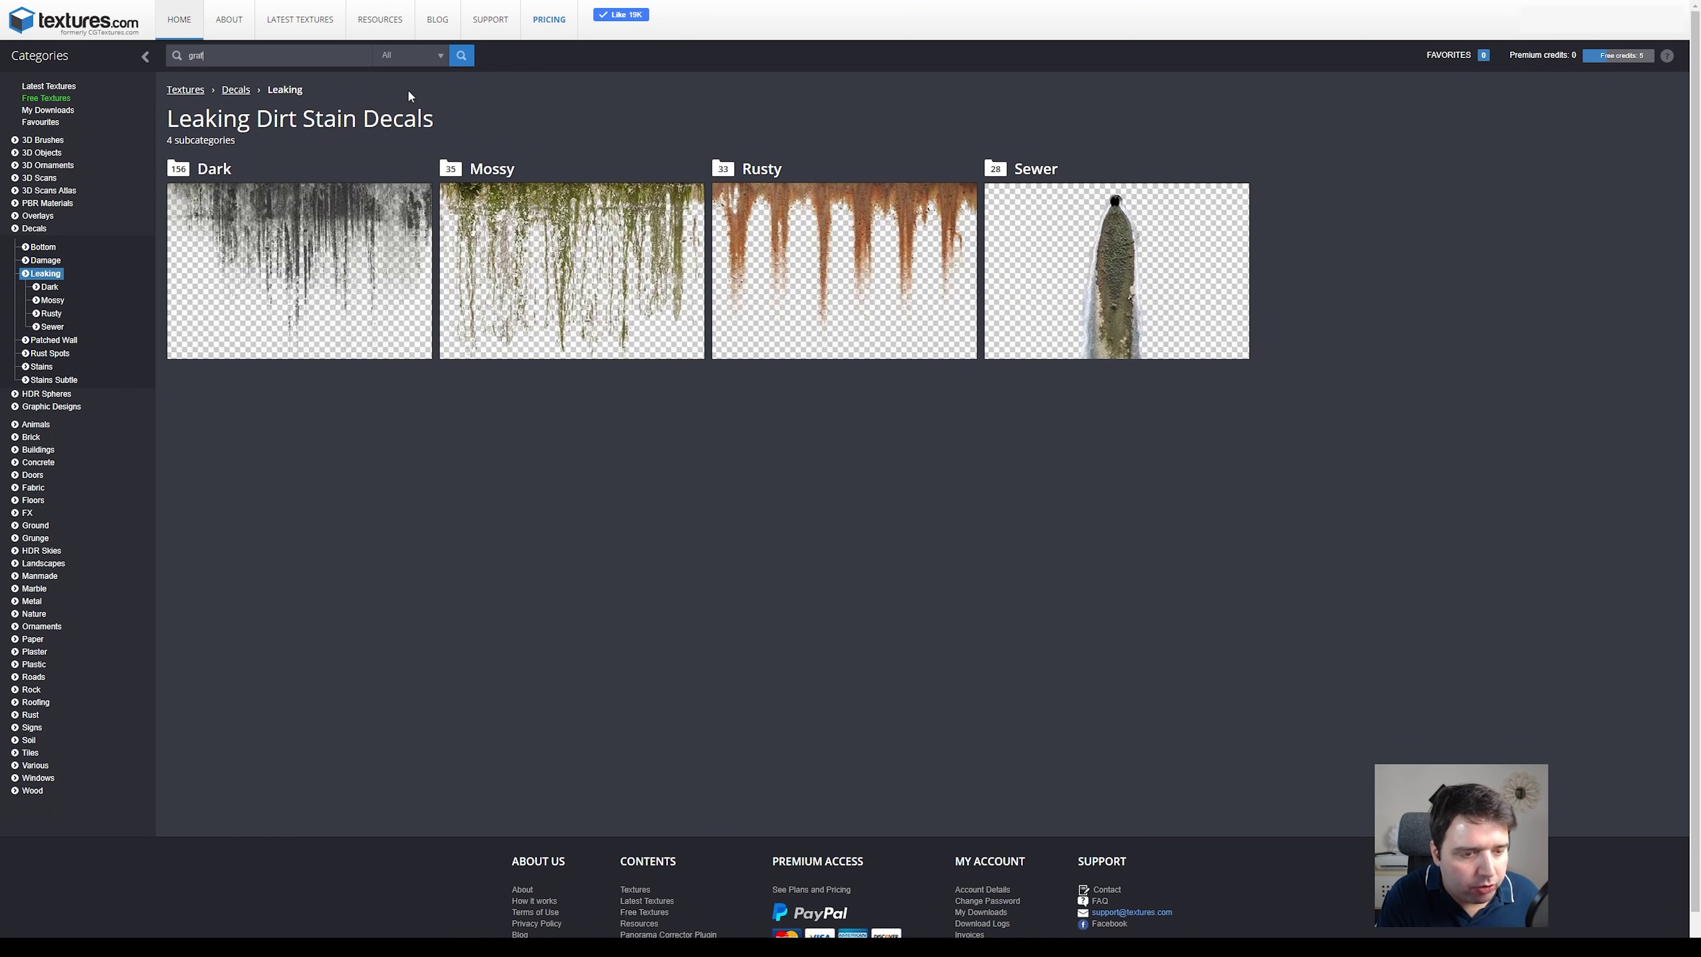
key(Return)
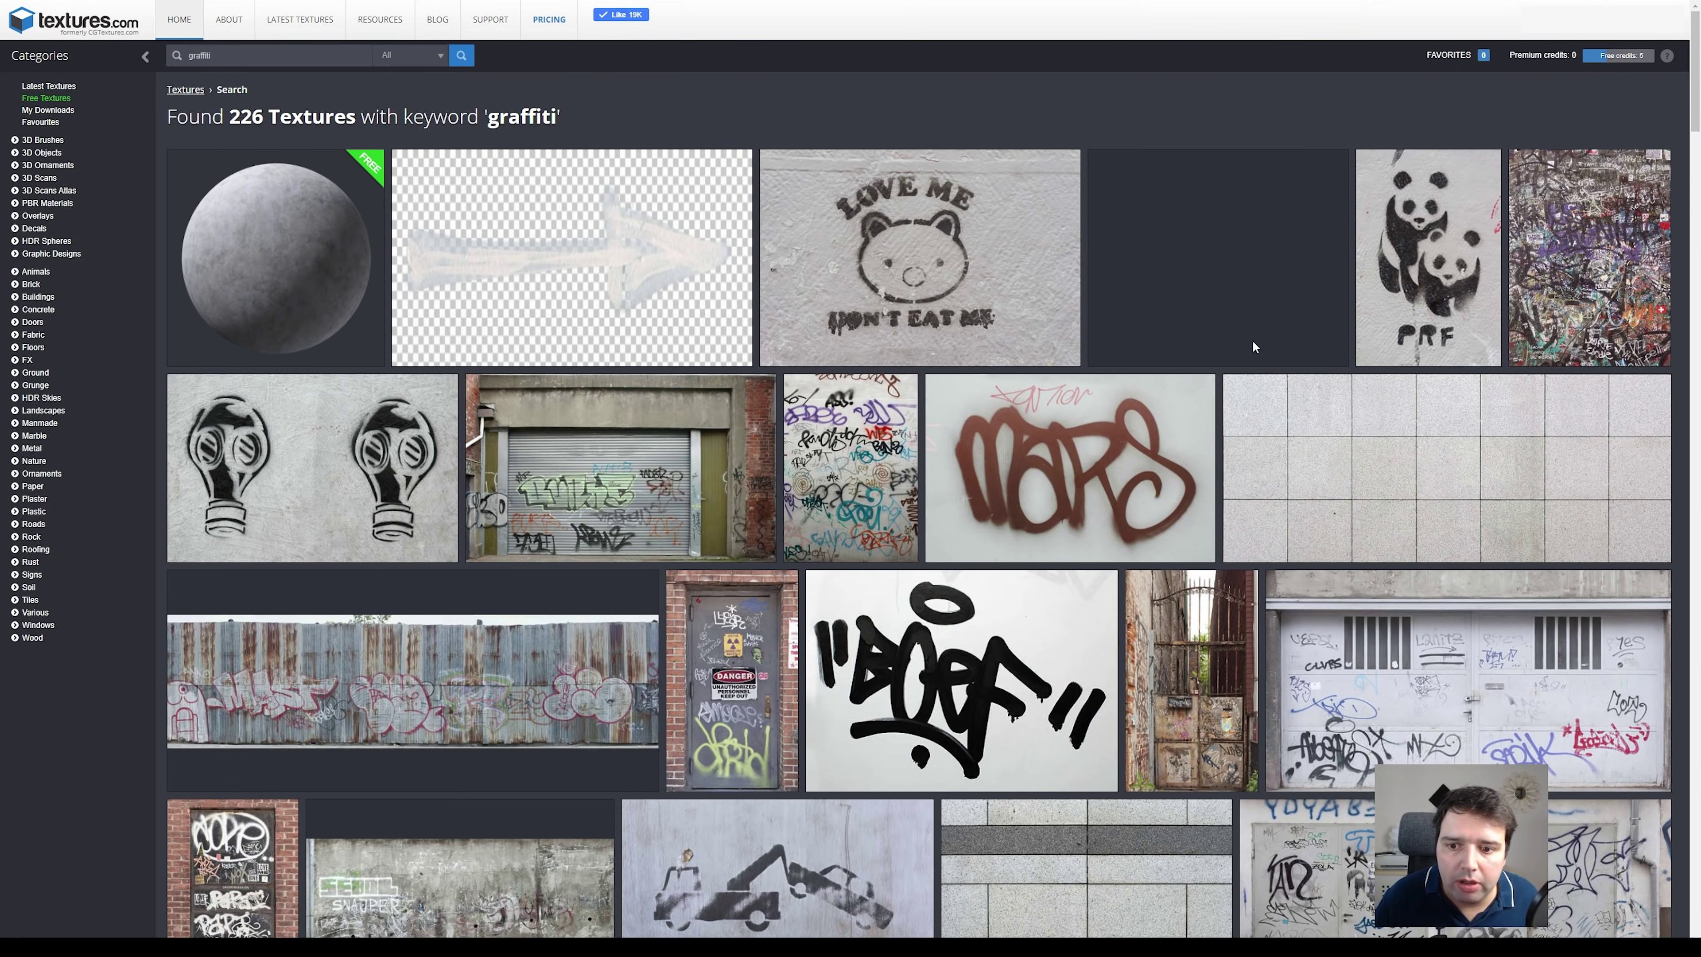
scroll(937, 367, down, 3)
scroll(864, 397, down, 8)
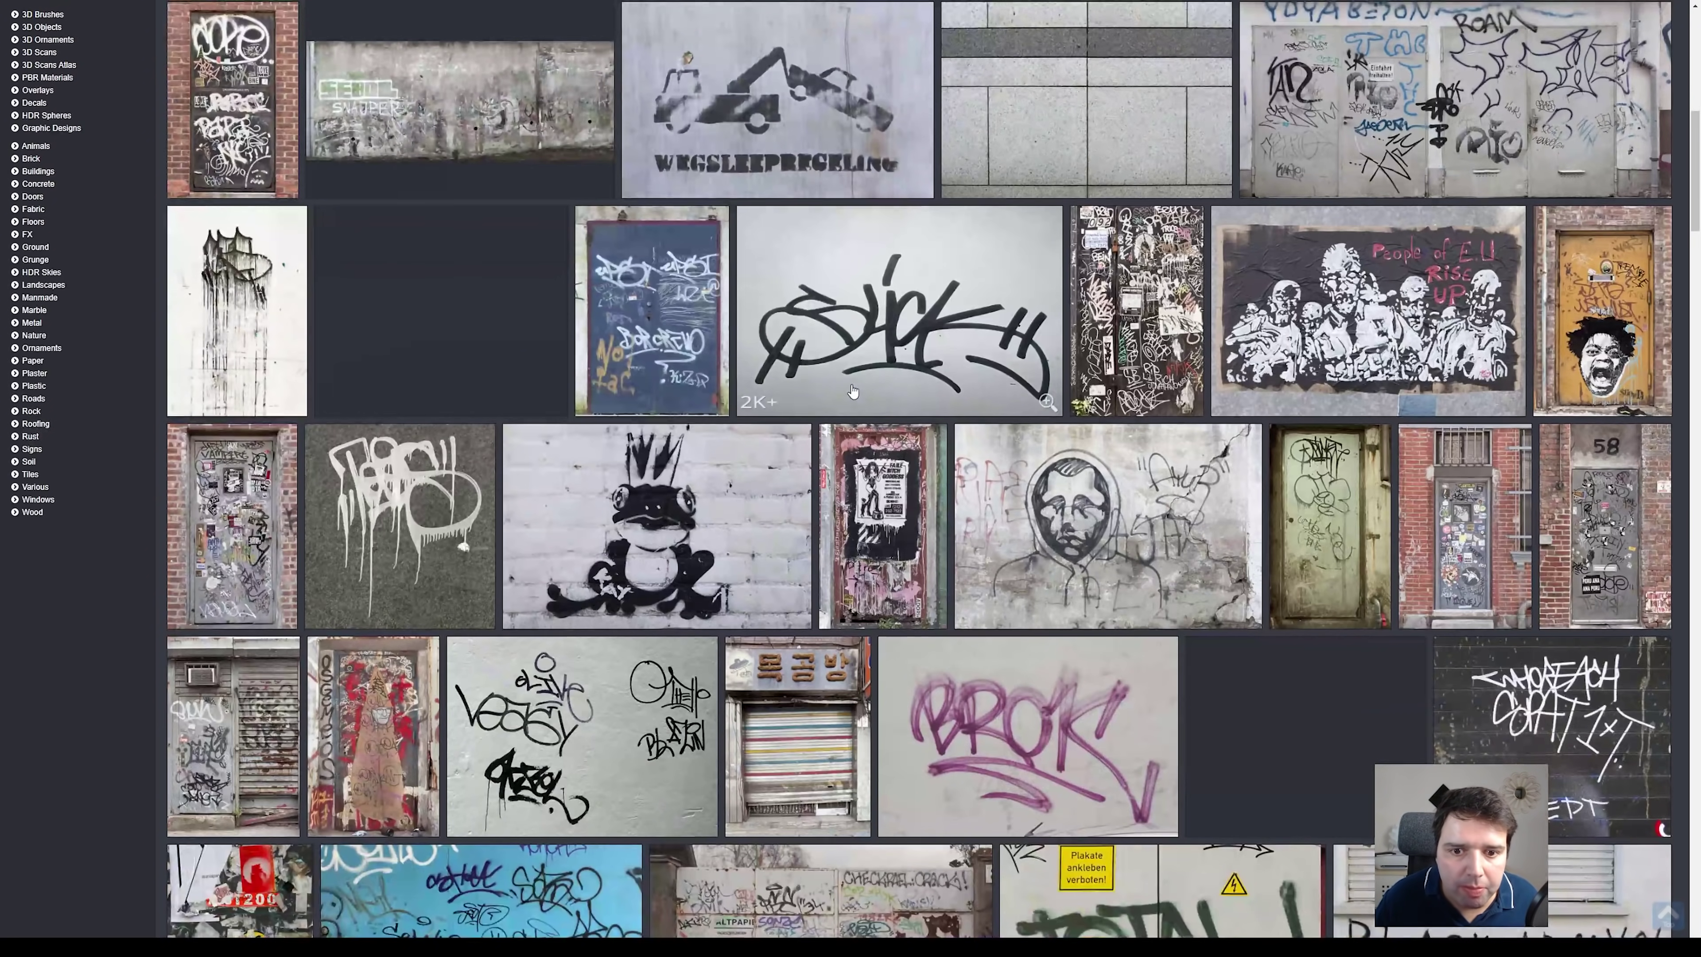
scroll(851, 392, down, 3)
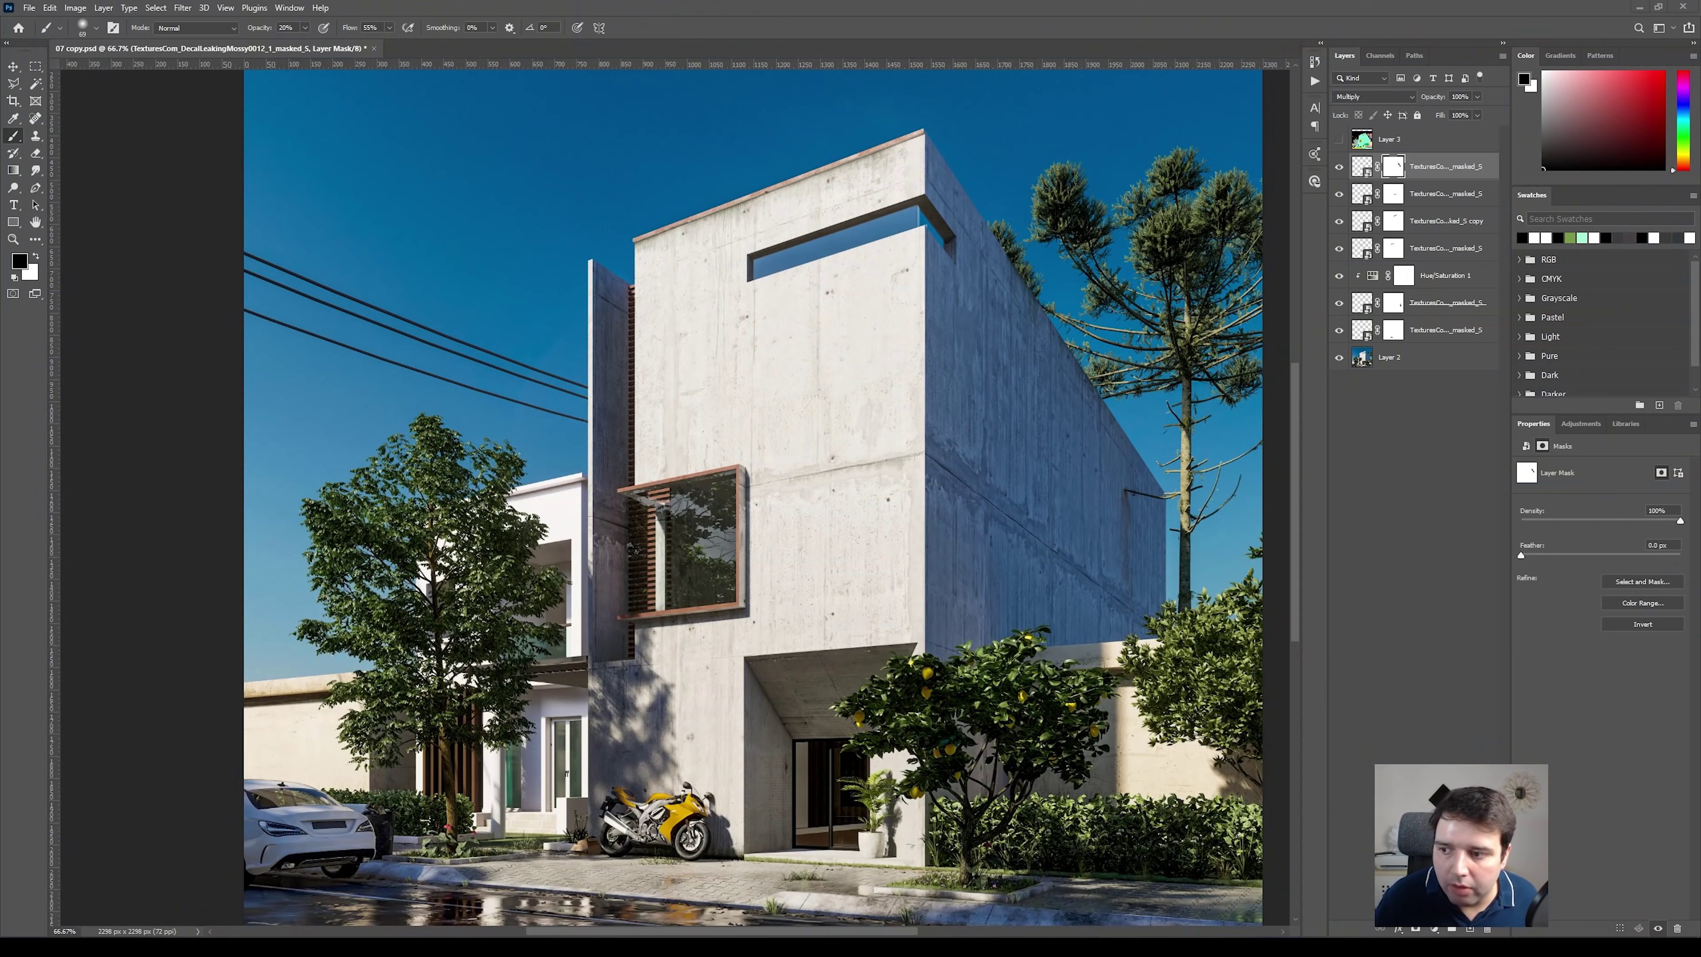
Place the TexturesCom_GraffitiTags0037_S graffiti image above the window and rasterize its layer
drag(1697, 525, 710, 443)
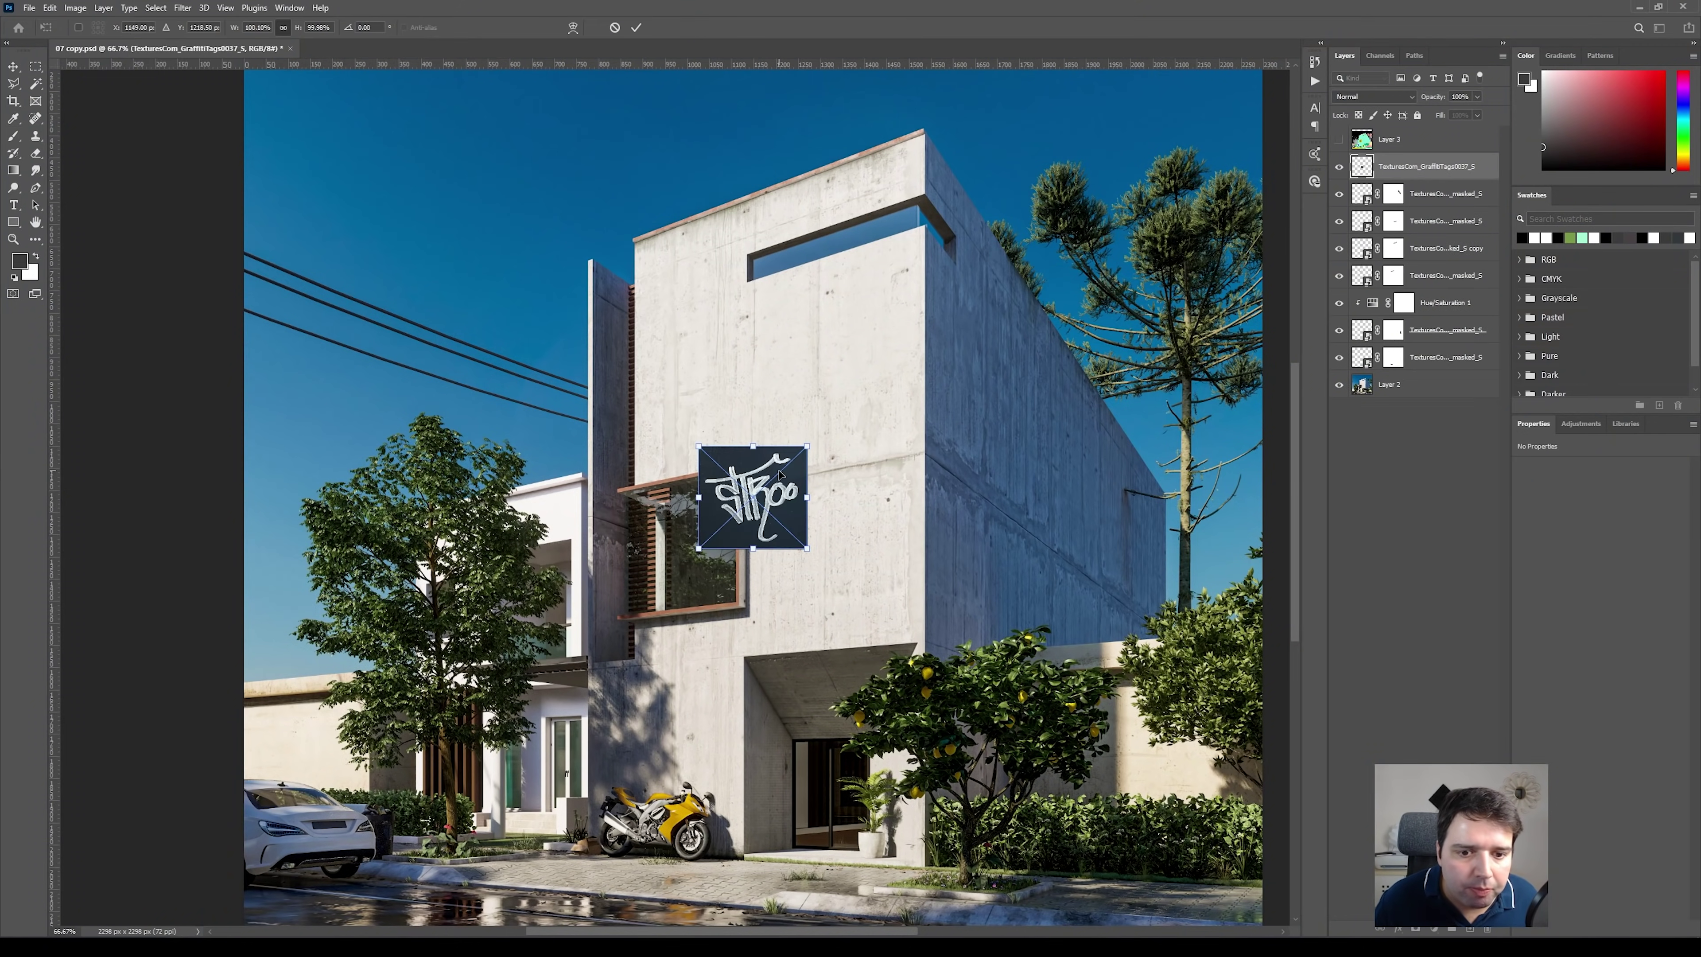
key(Return)
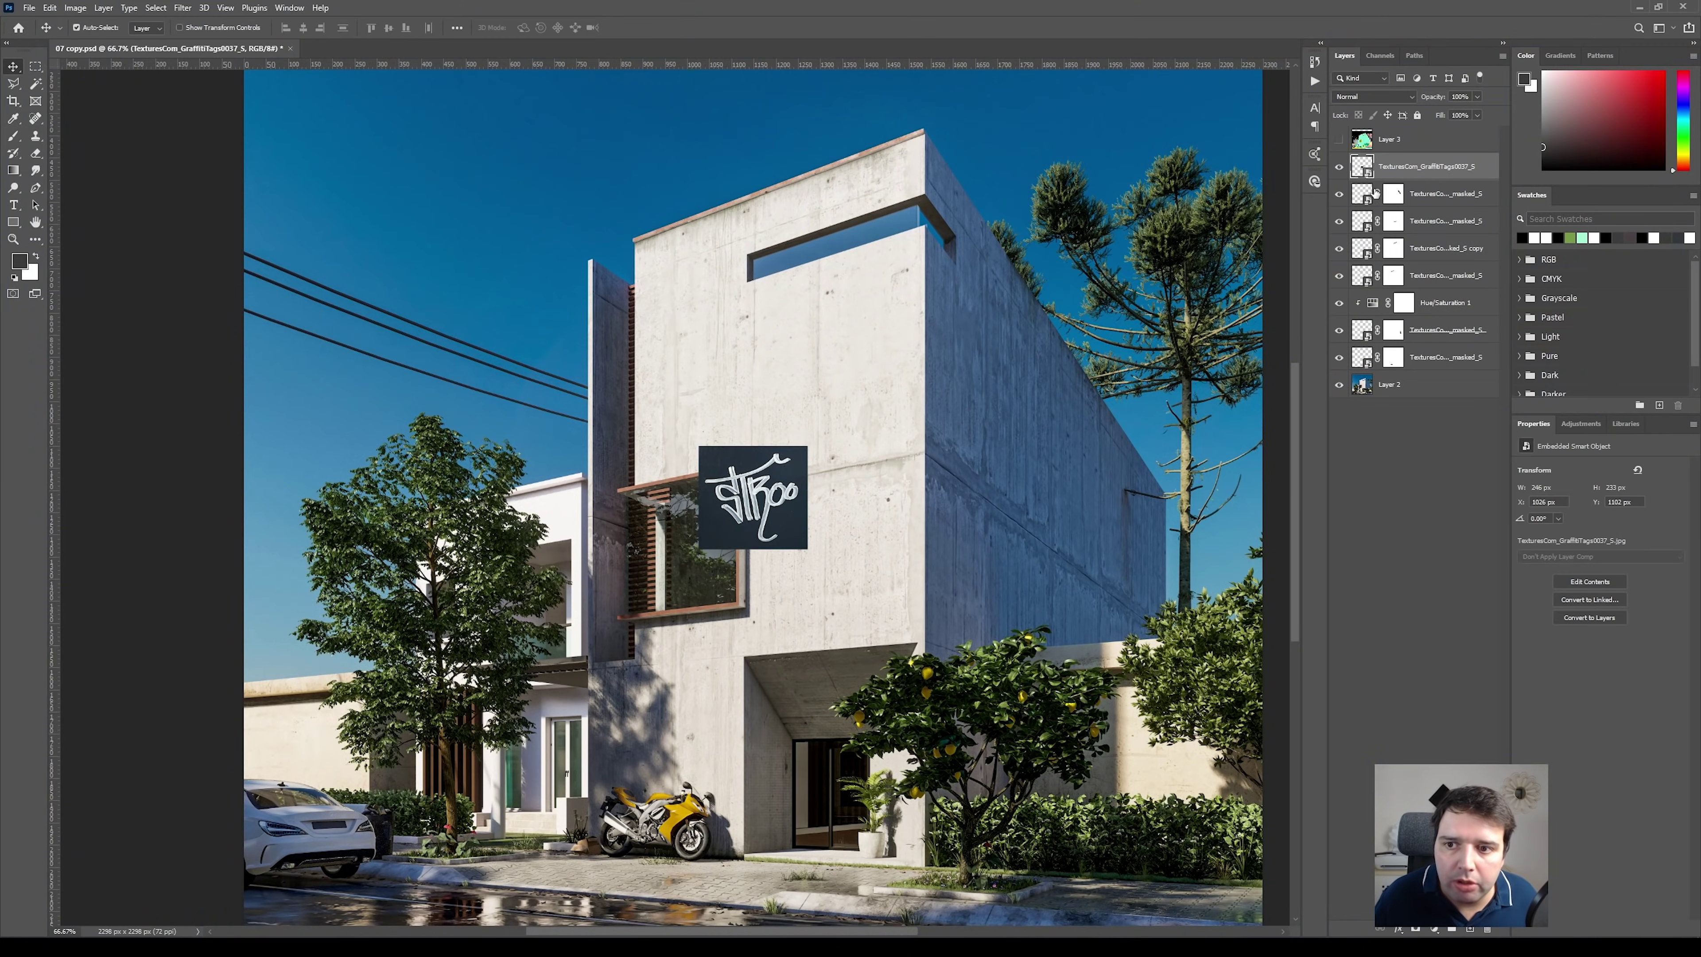
right_click(1422, 172)
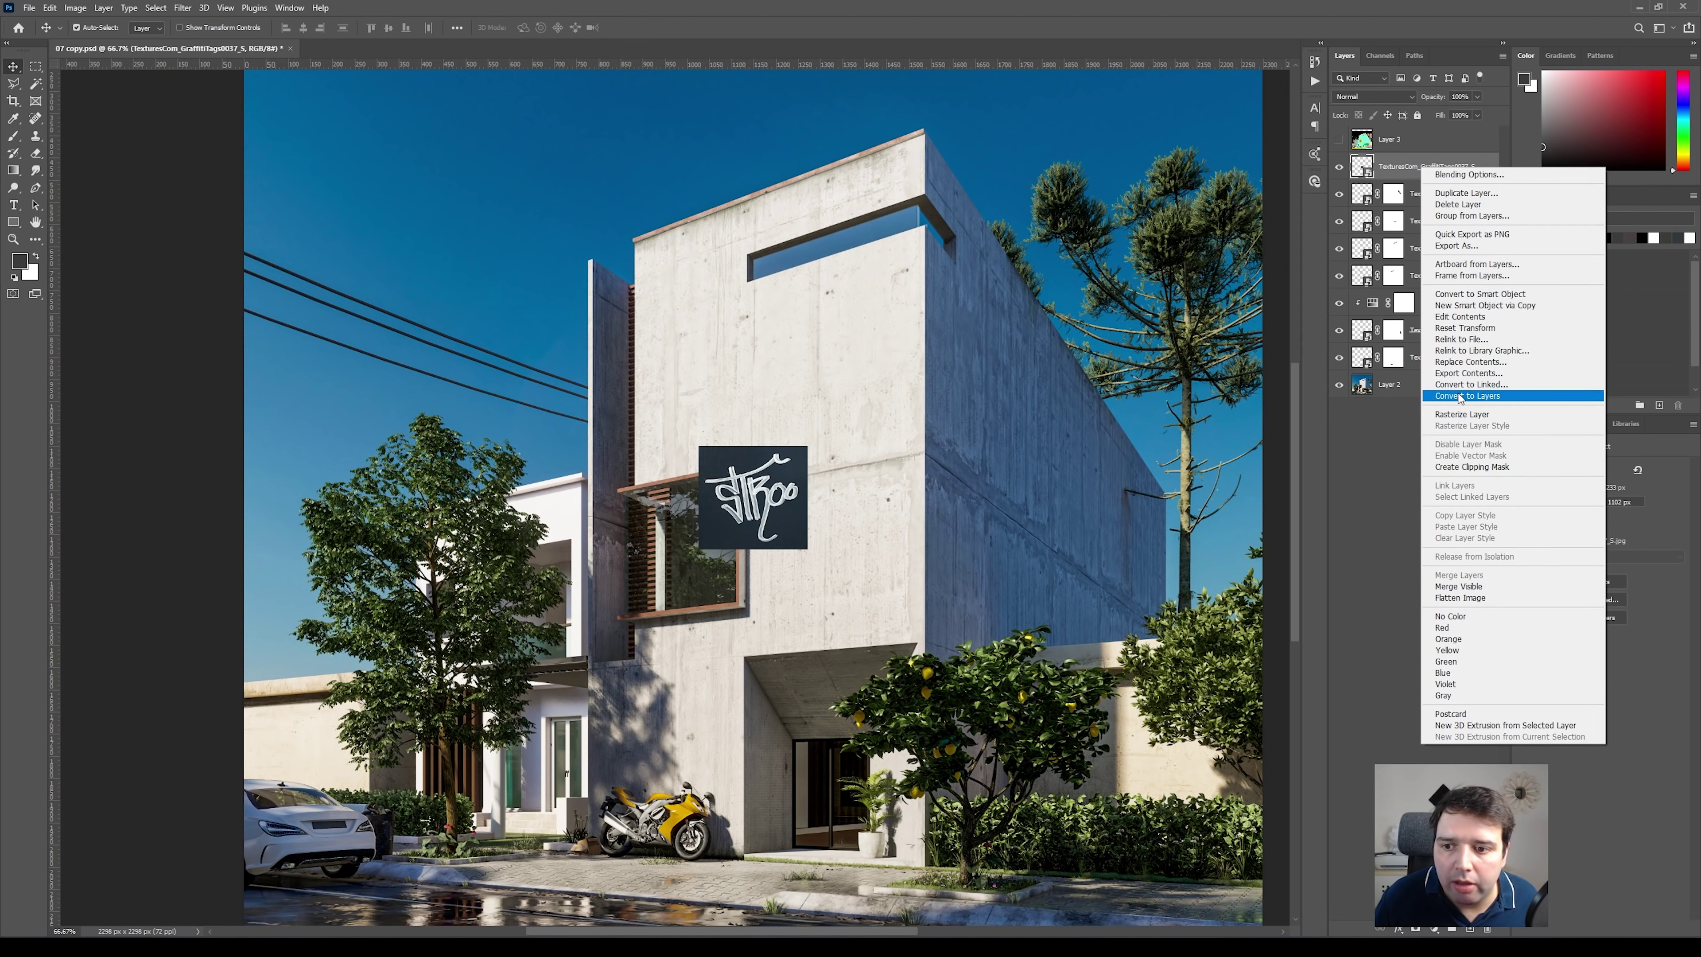
click(1459, 416)
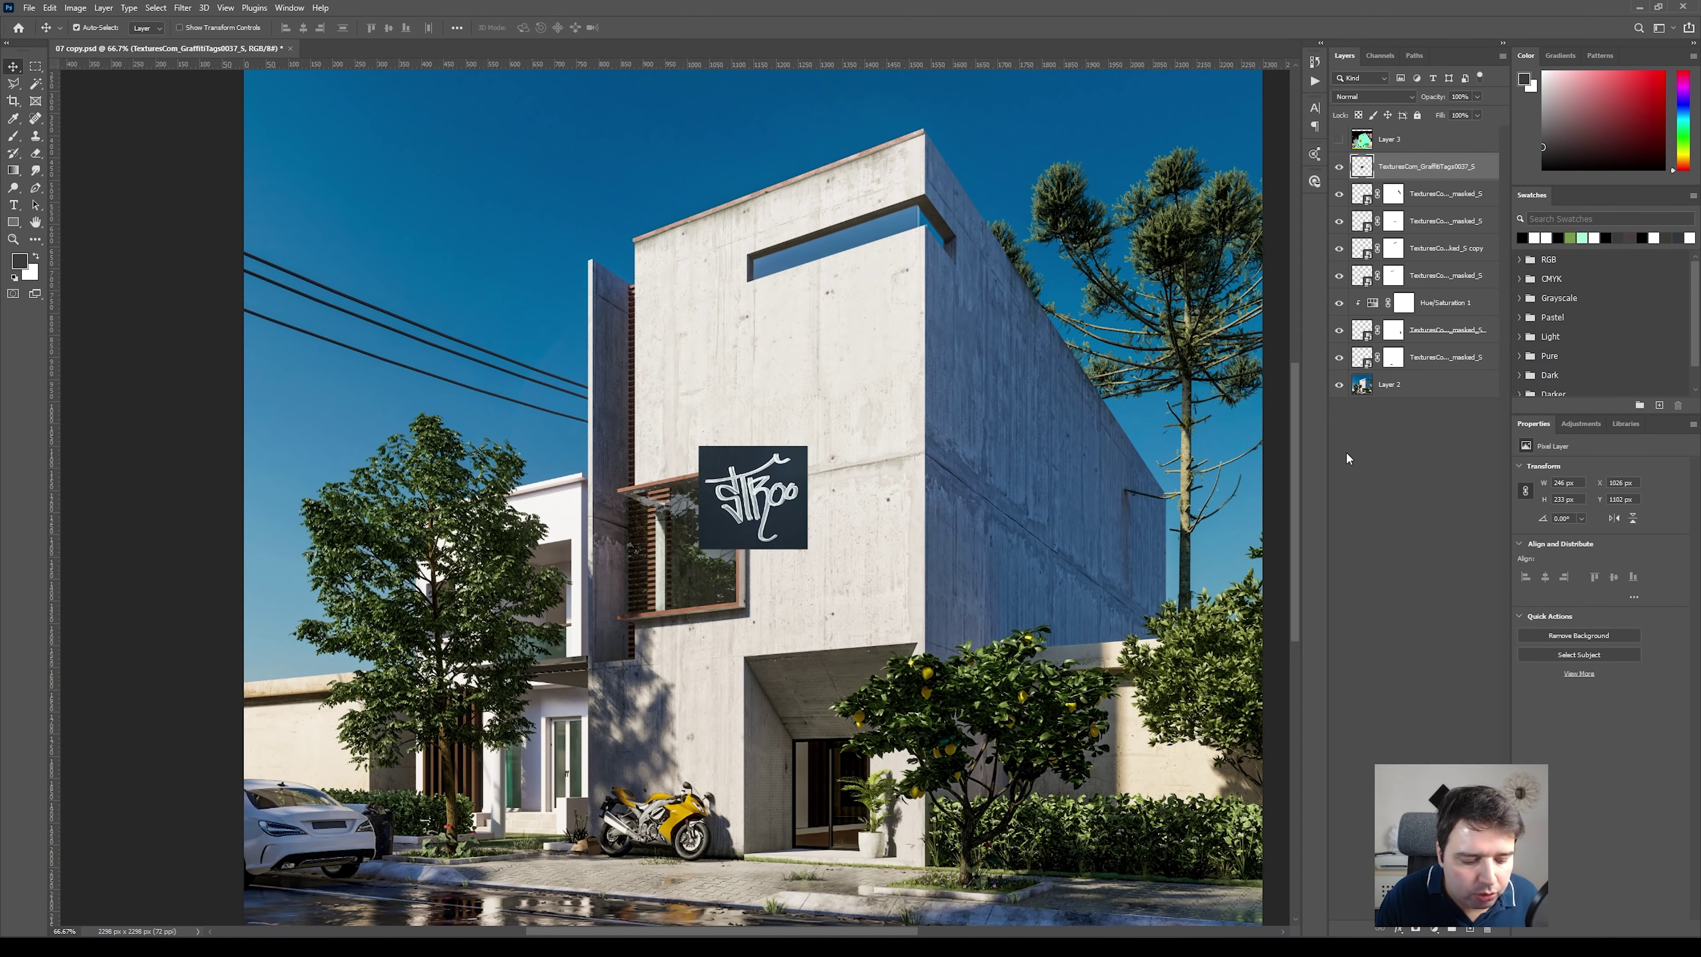
Invert the graffiti, blend it in Multiply, and set the Levels white input to 193
key(ctrl+i)
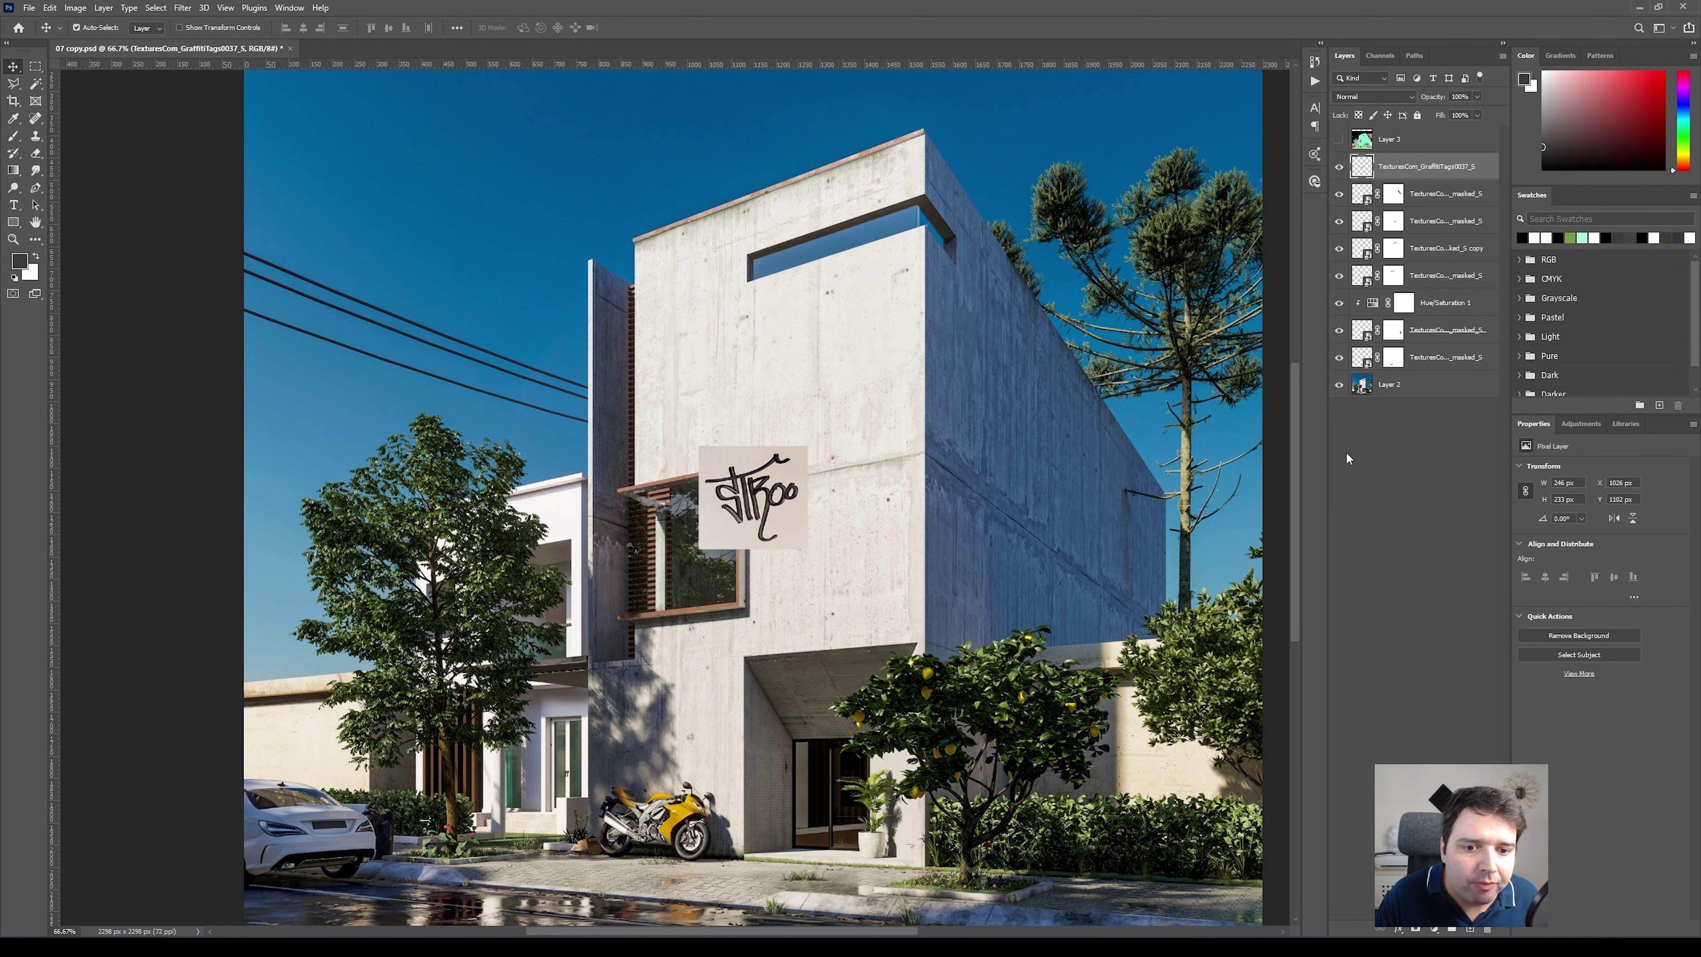
click(1369, 96)
click(1354, 149)
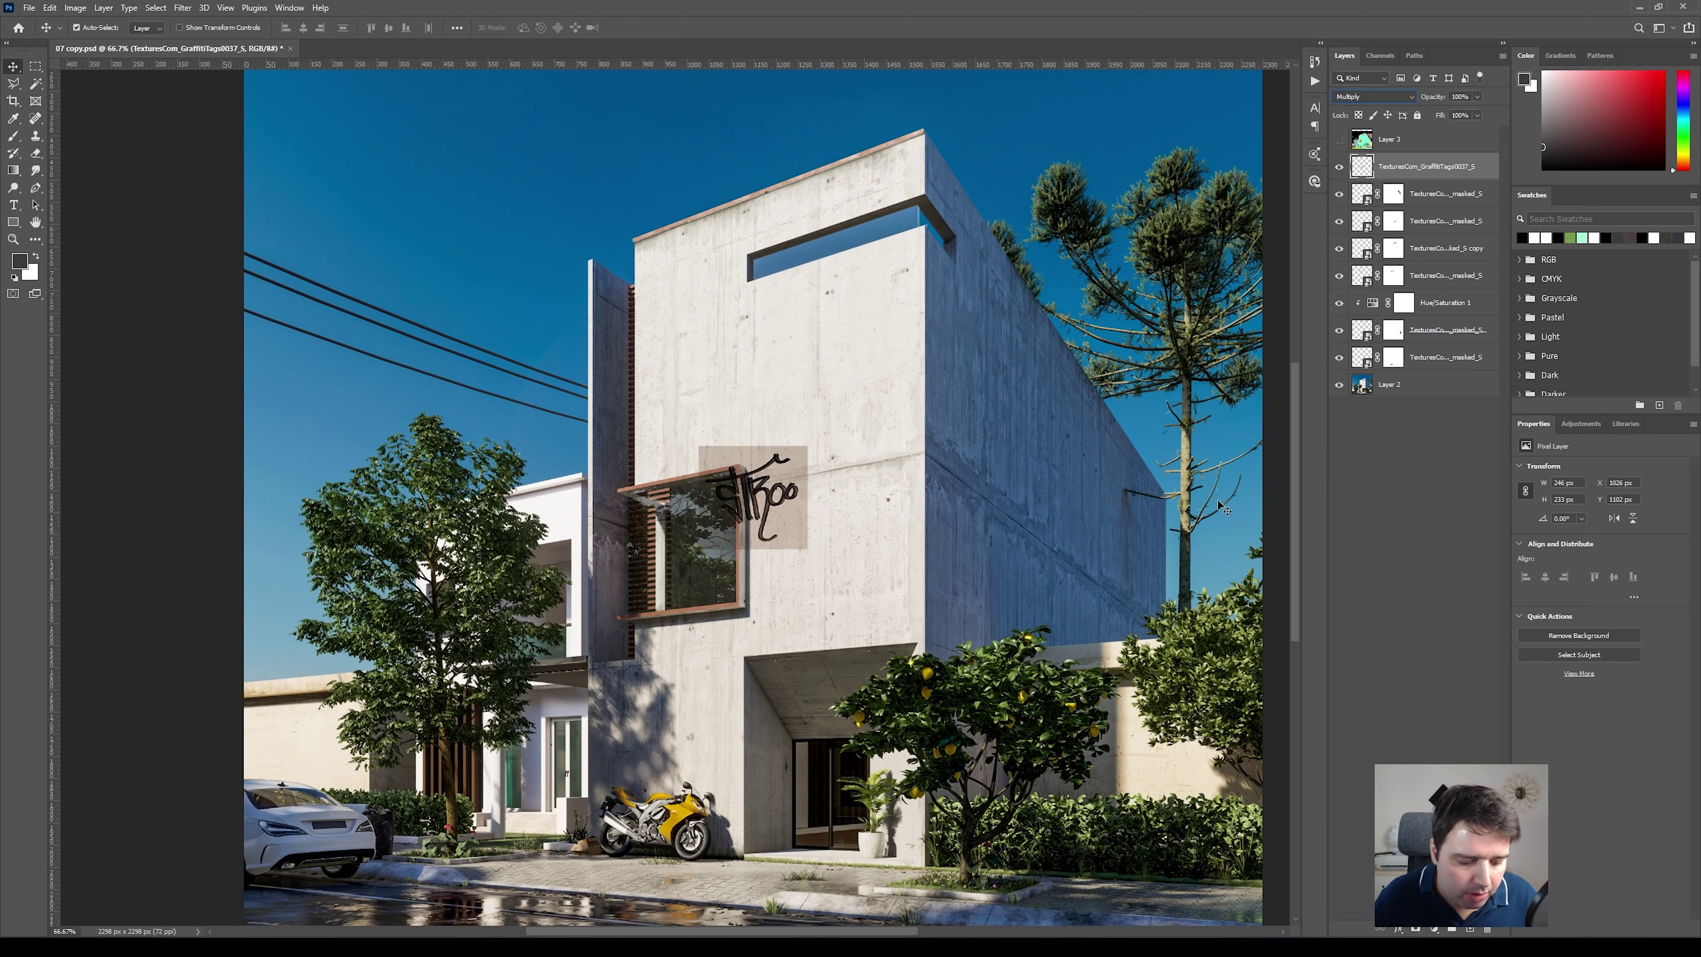
key(ctrl+l)
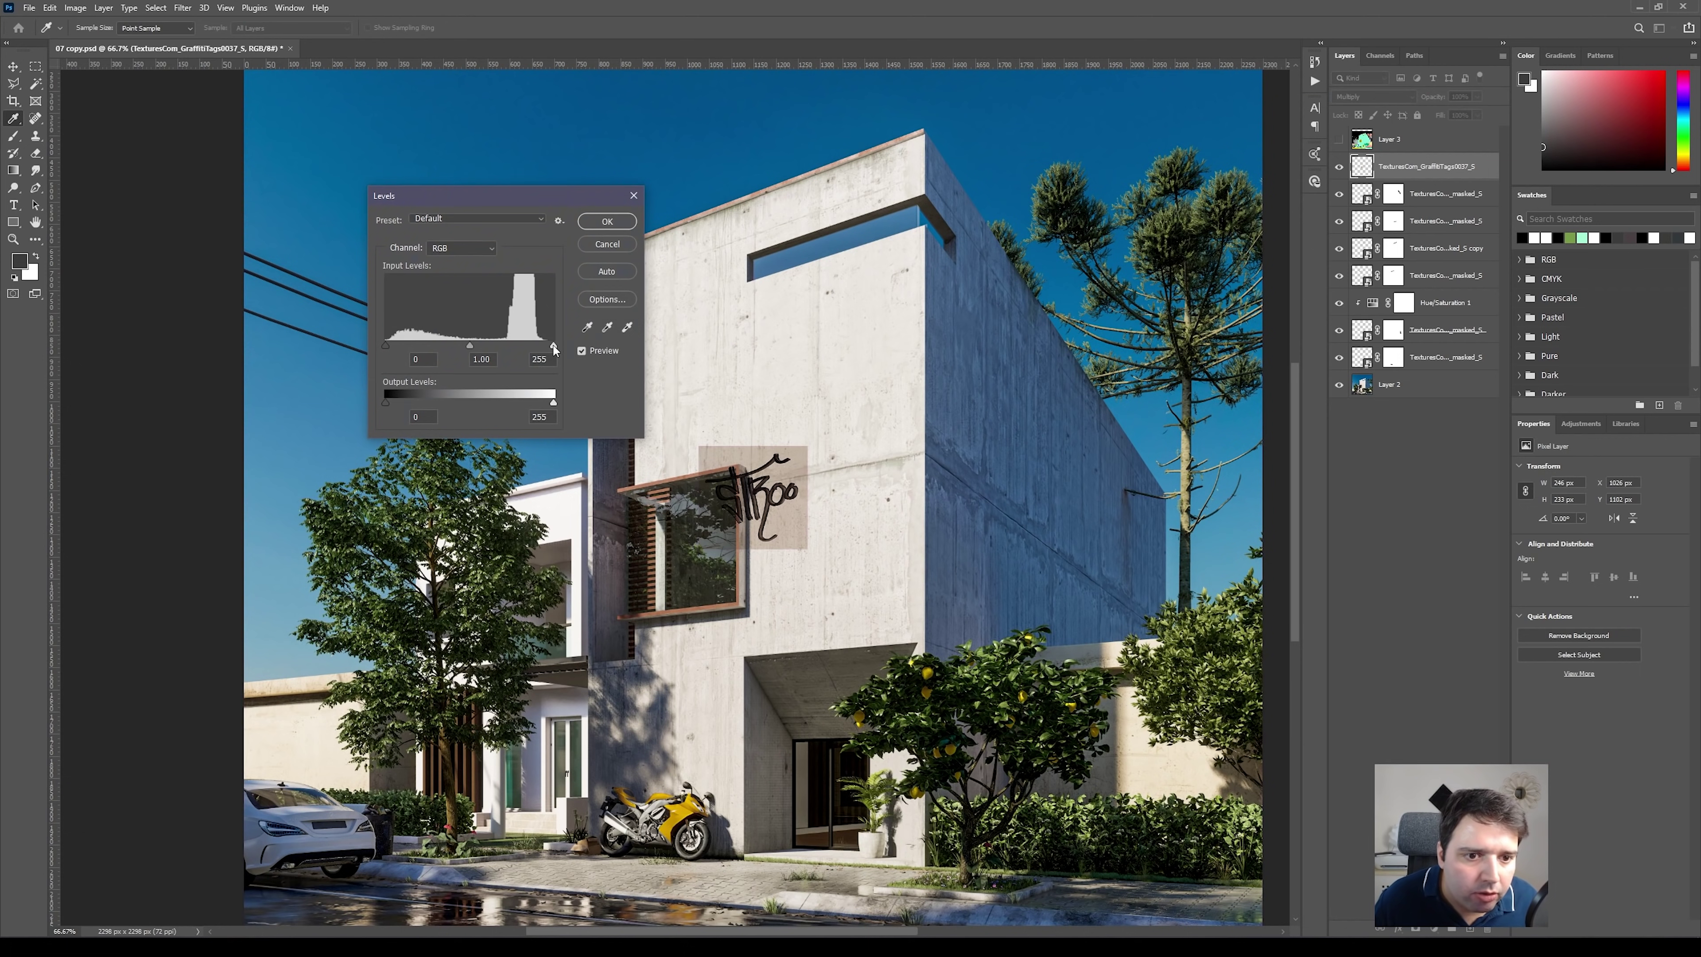
drag(554, 347, 515, 354)
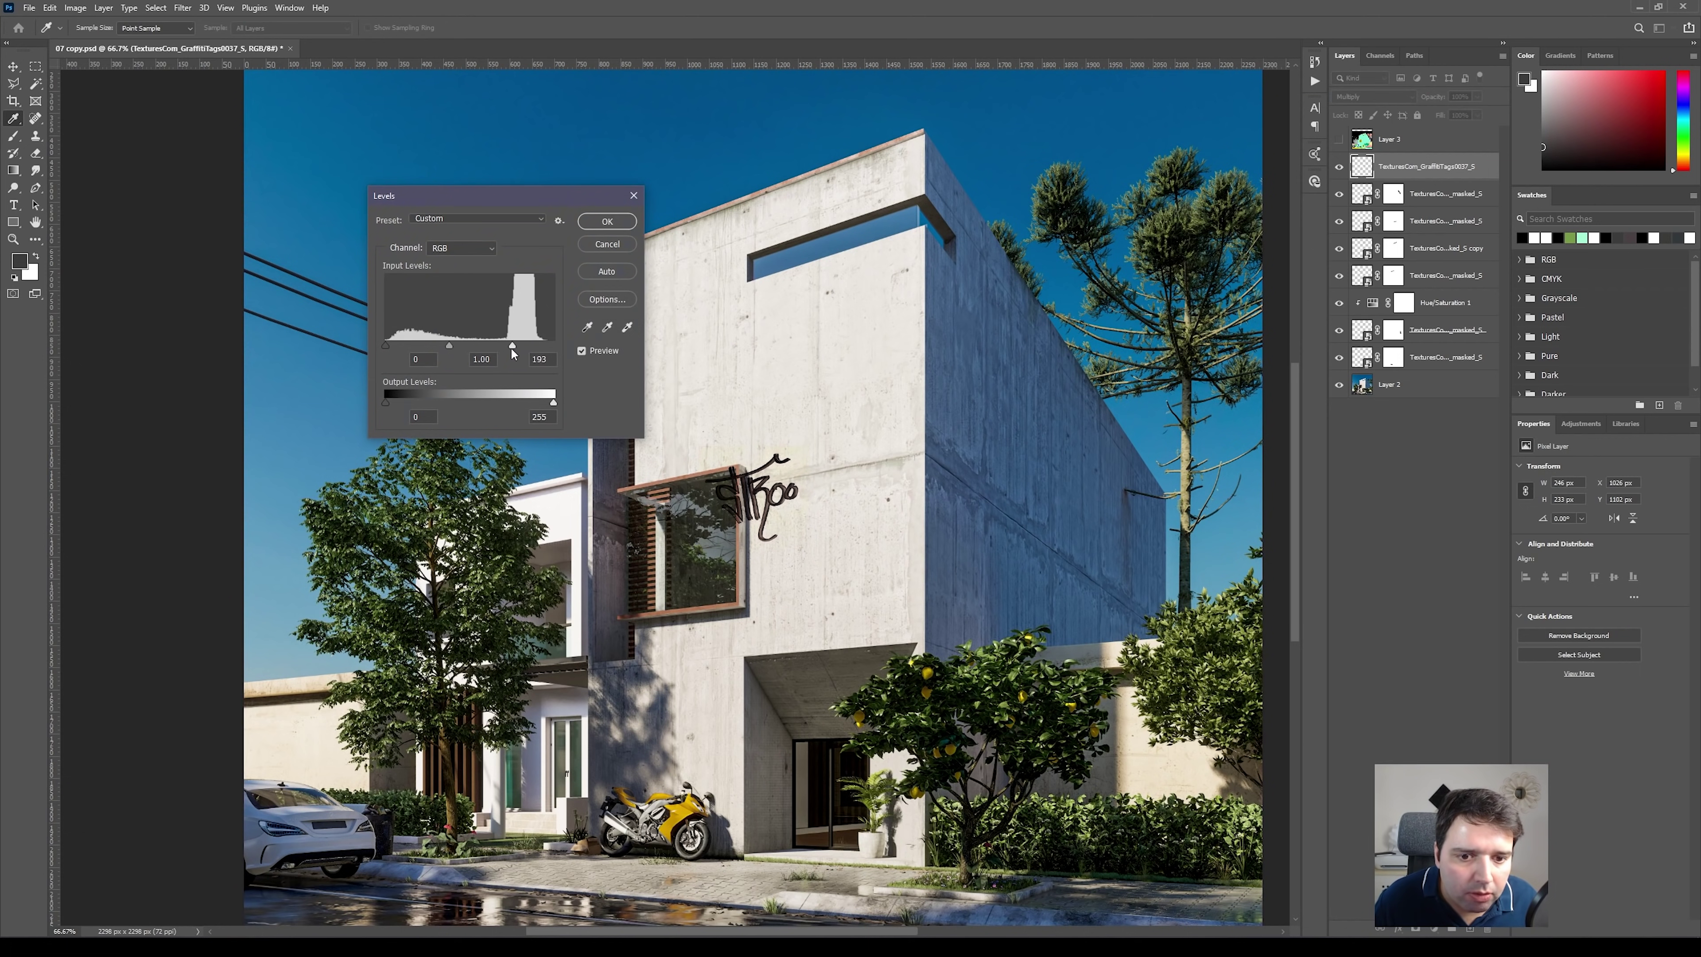
key(Return)
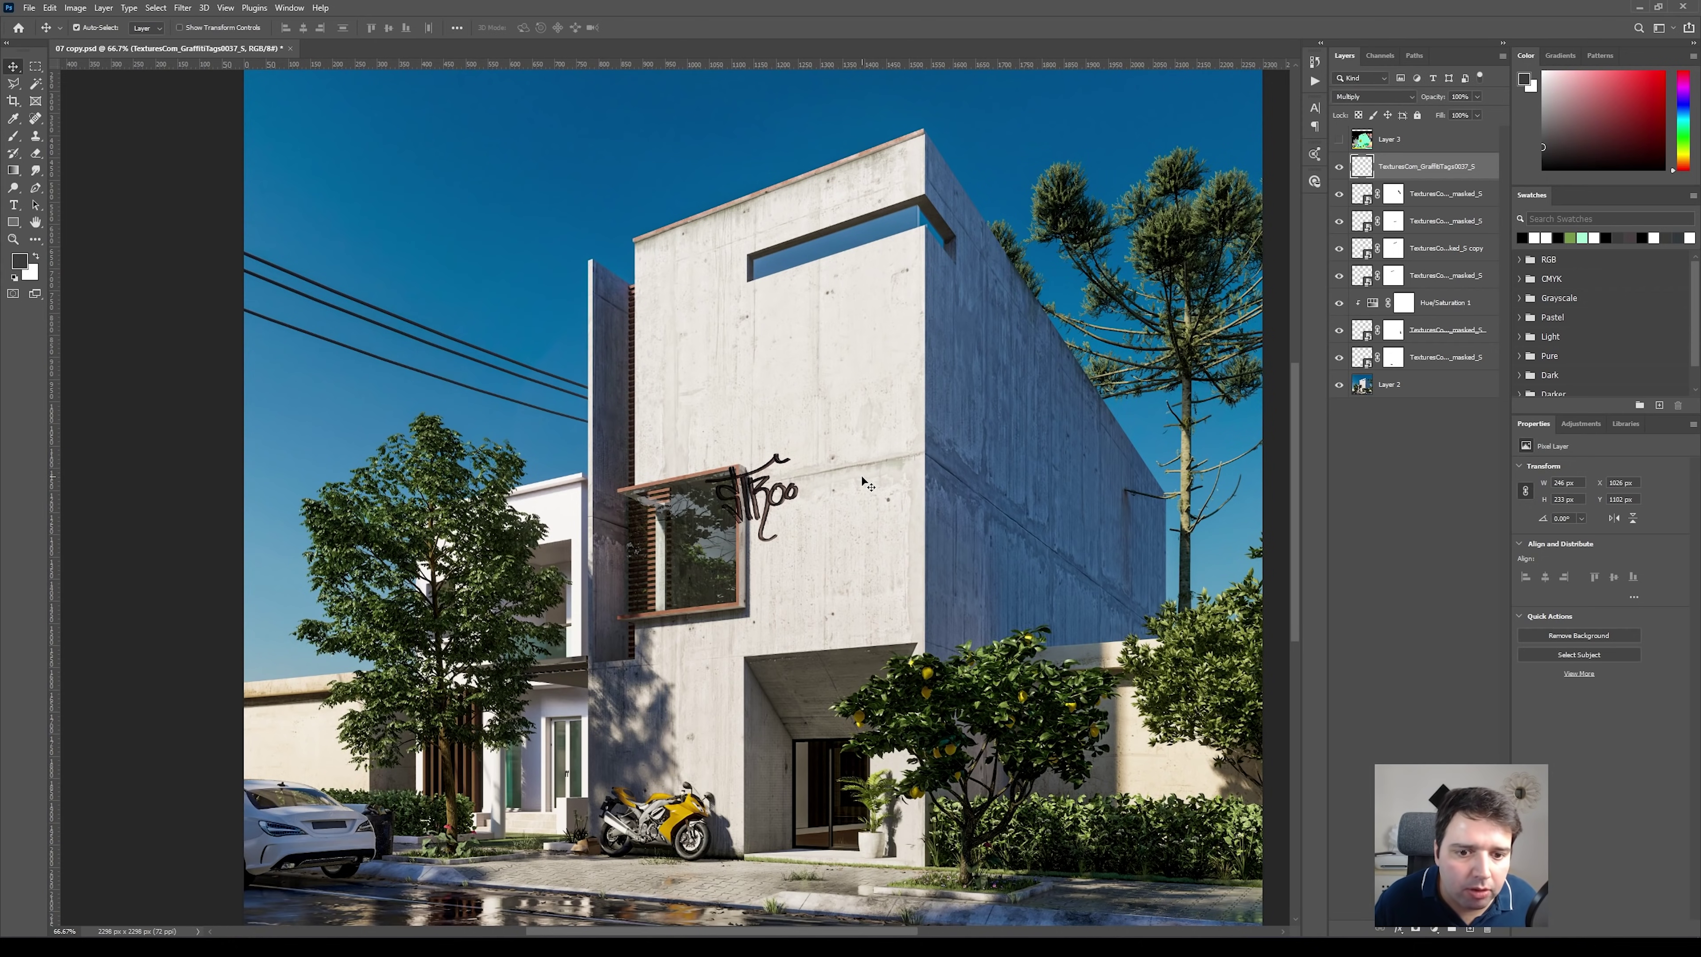
key(ctrl+plus)
key(ctrl+plus)
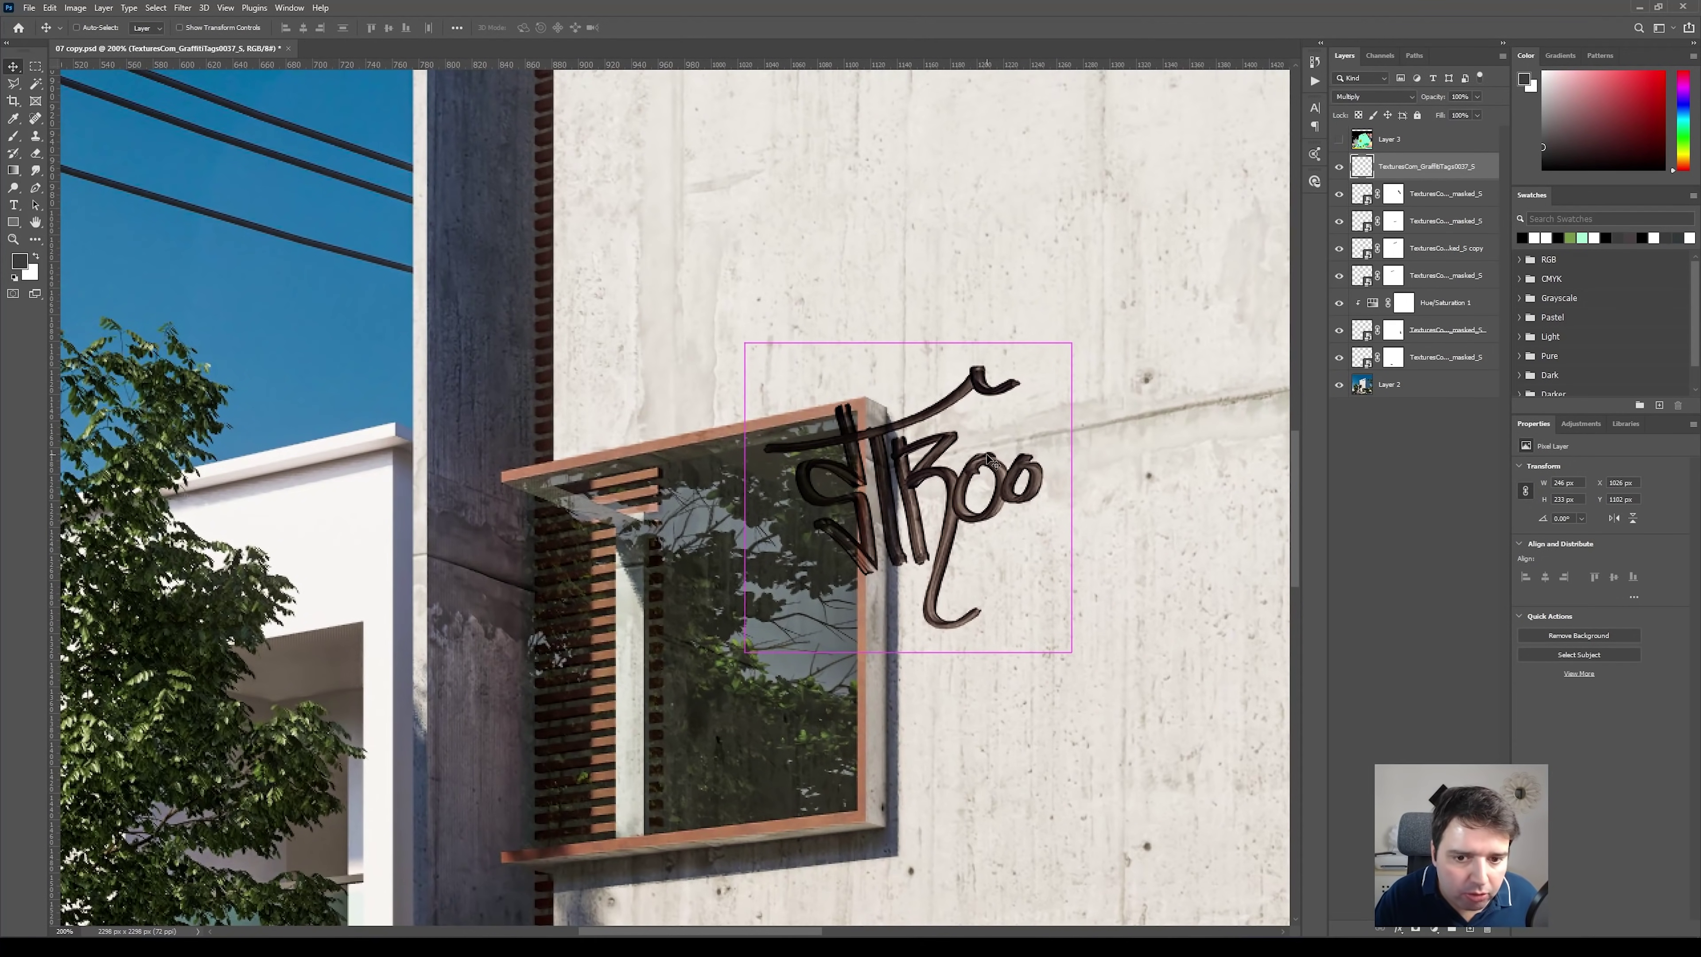
Lower the graffiti tag's saturation with Hue/Saturation
key(ctrl+u)
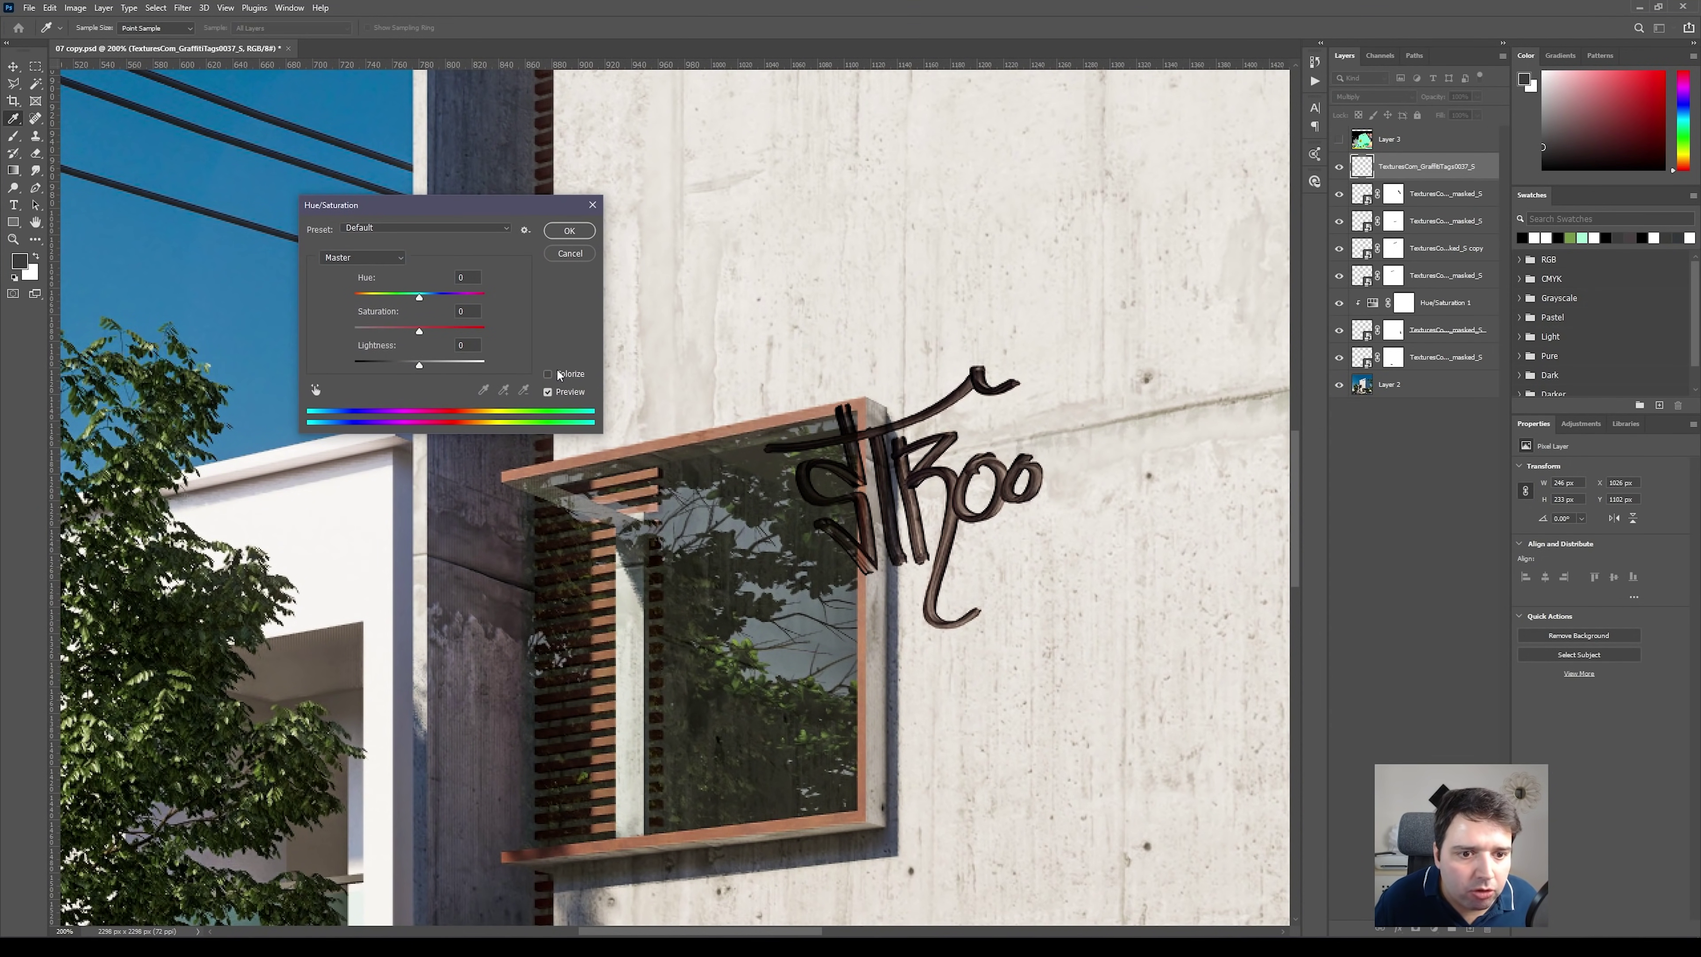
drag(429, 333, 391, 333)
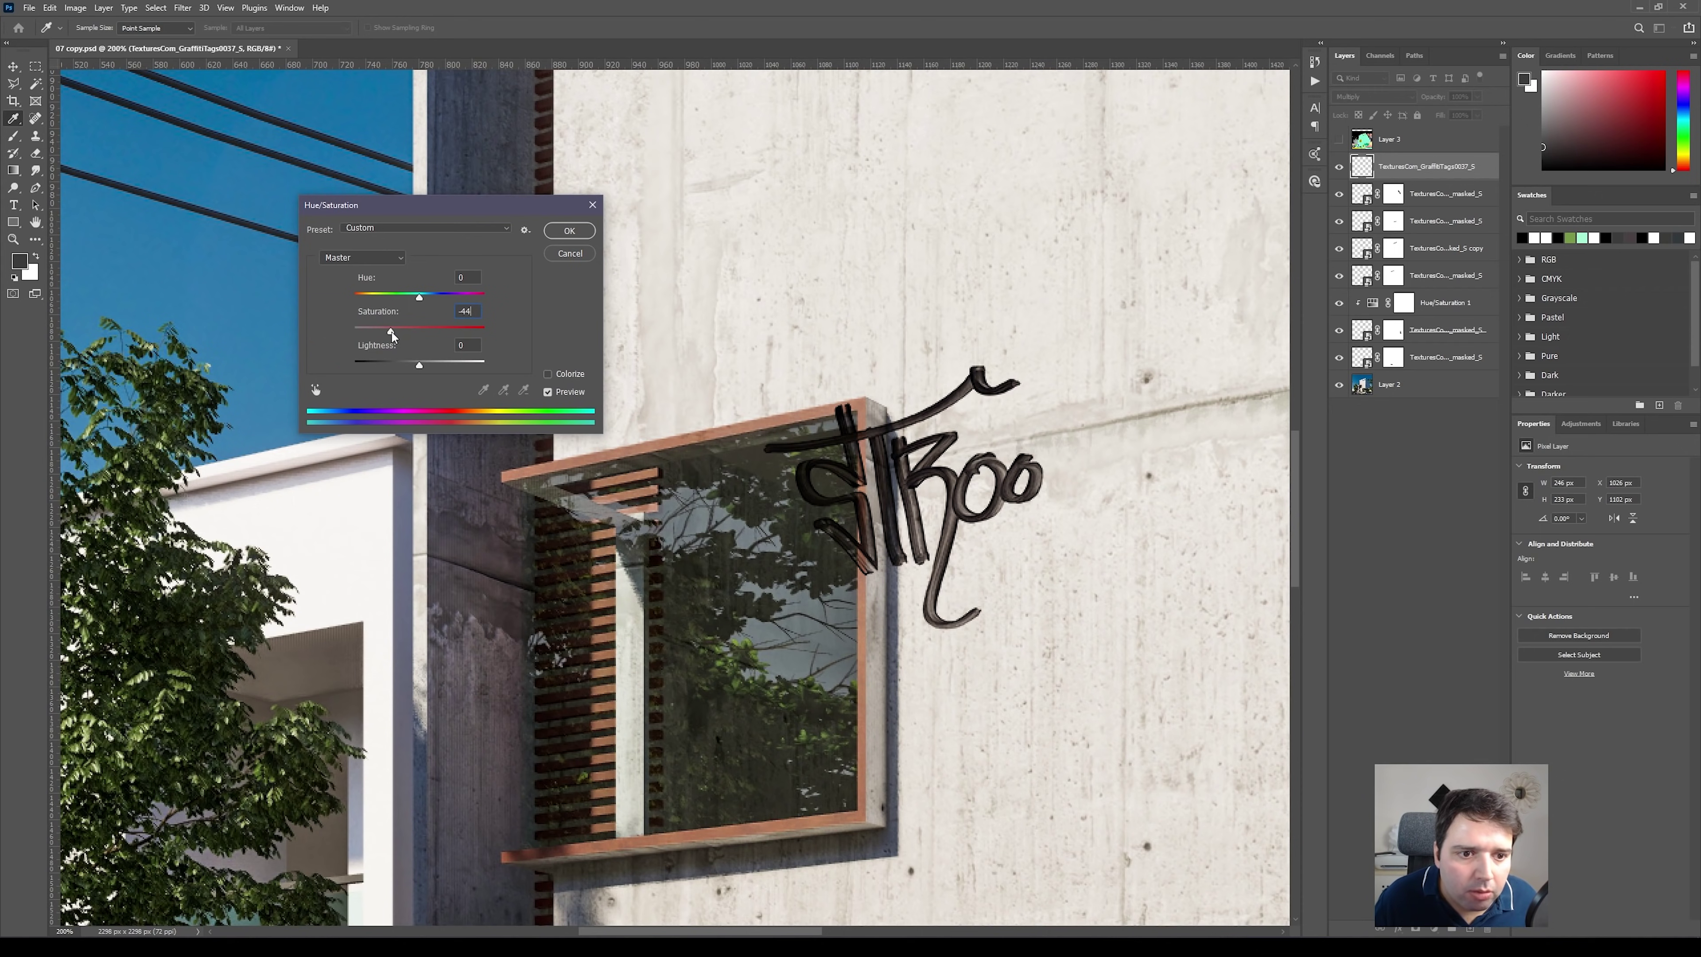
click(568, 230)
Move the graffiti tag beside the motorcycle and shrink it to about half size
key(v)
key(ctrl+minus)
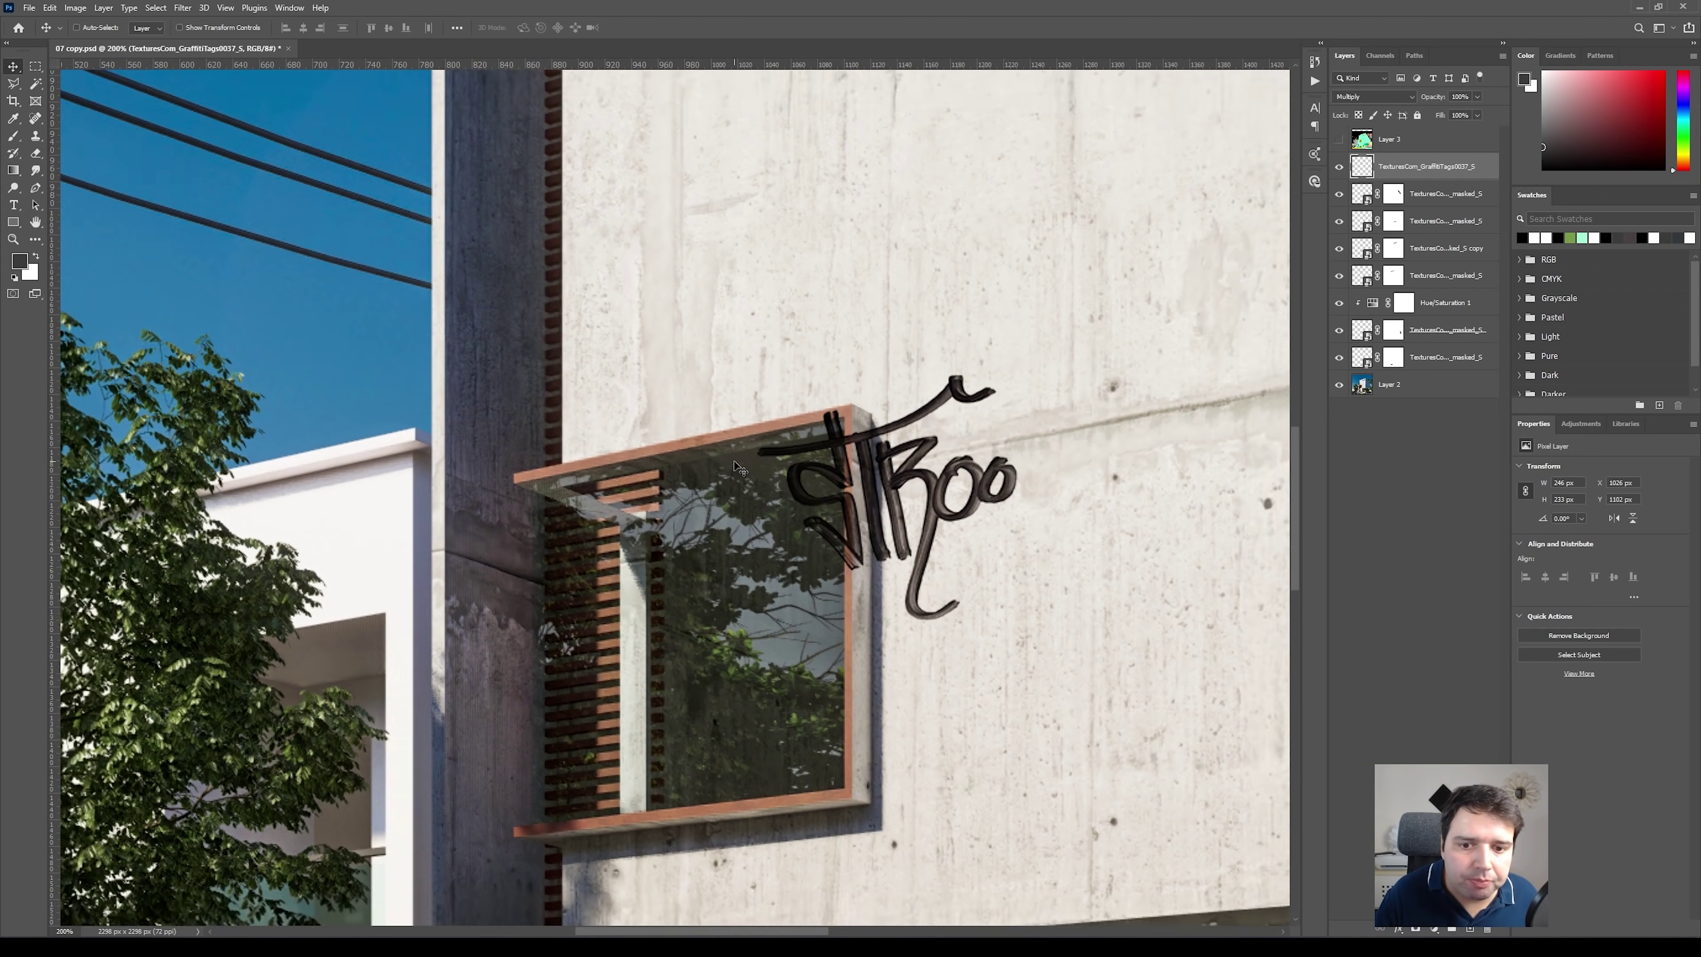
drag(662, 714, 649, 420)
key(ctrl+t)
drag(800, 191, 692, 541)
drag(759, 467, 671, 553)
key(Return)
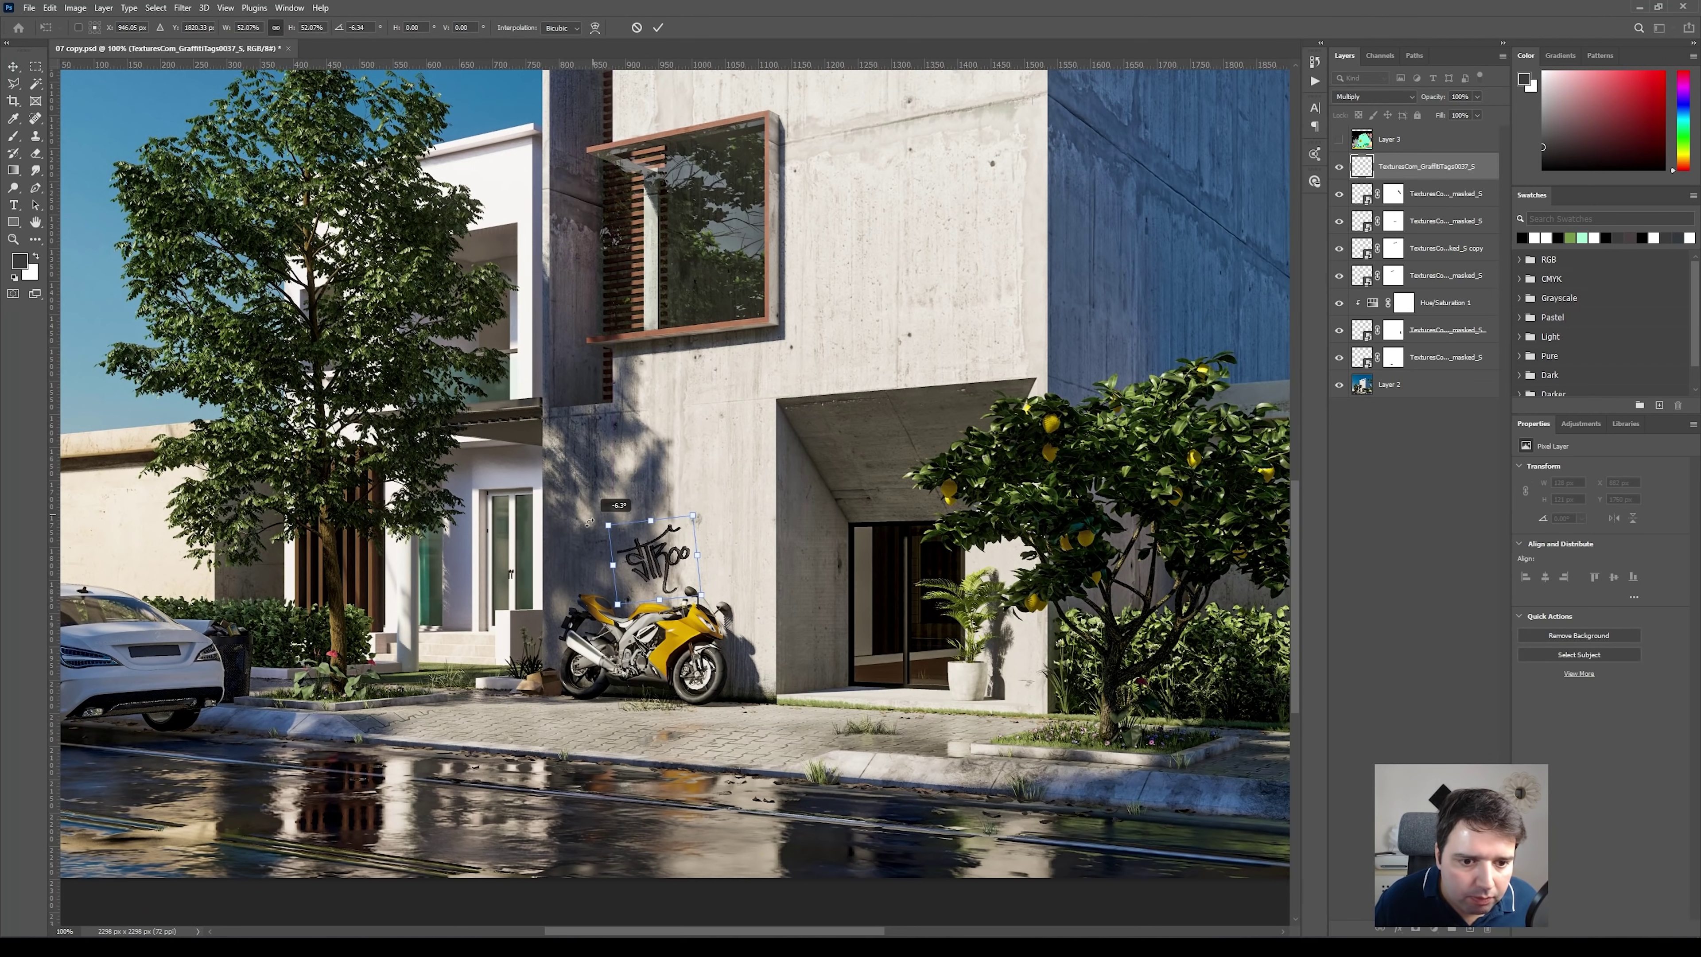
Fade the graffiti layer to 64% fill and fit the image in view
click(1474, 115)
drag(1467, 131, 1464, 133)
click(1342, 630)
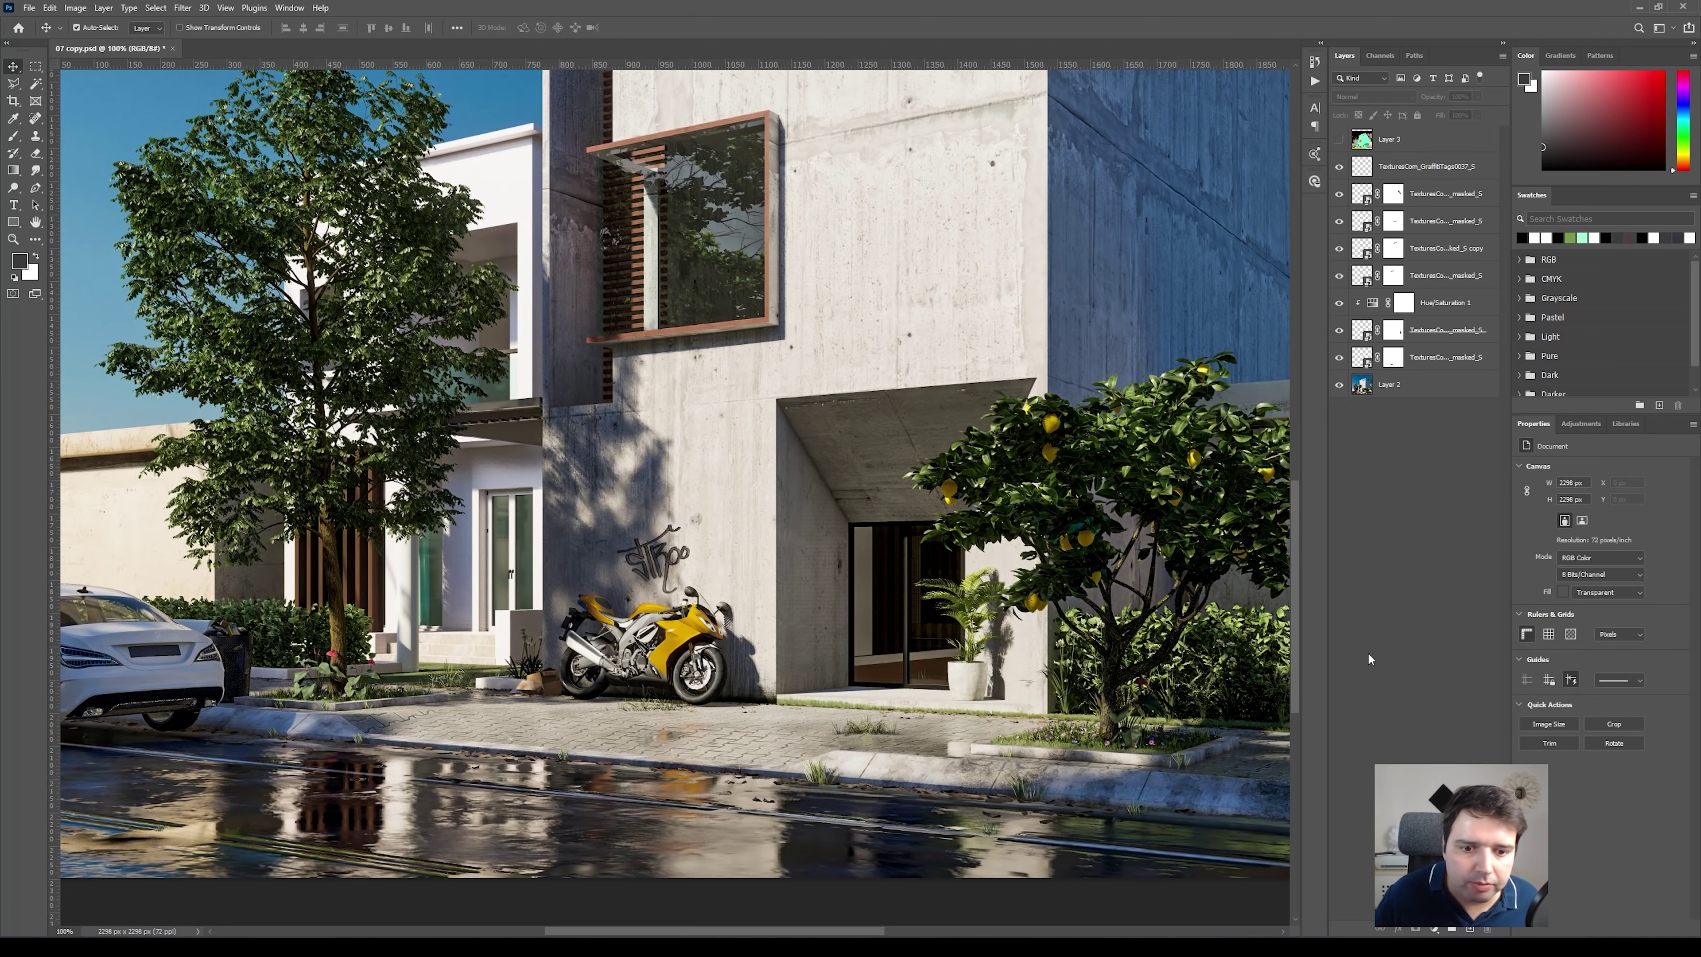
scroll(911, 461, down, 3)
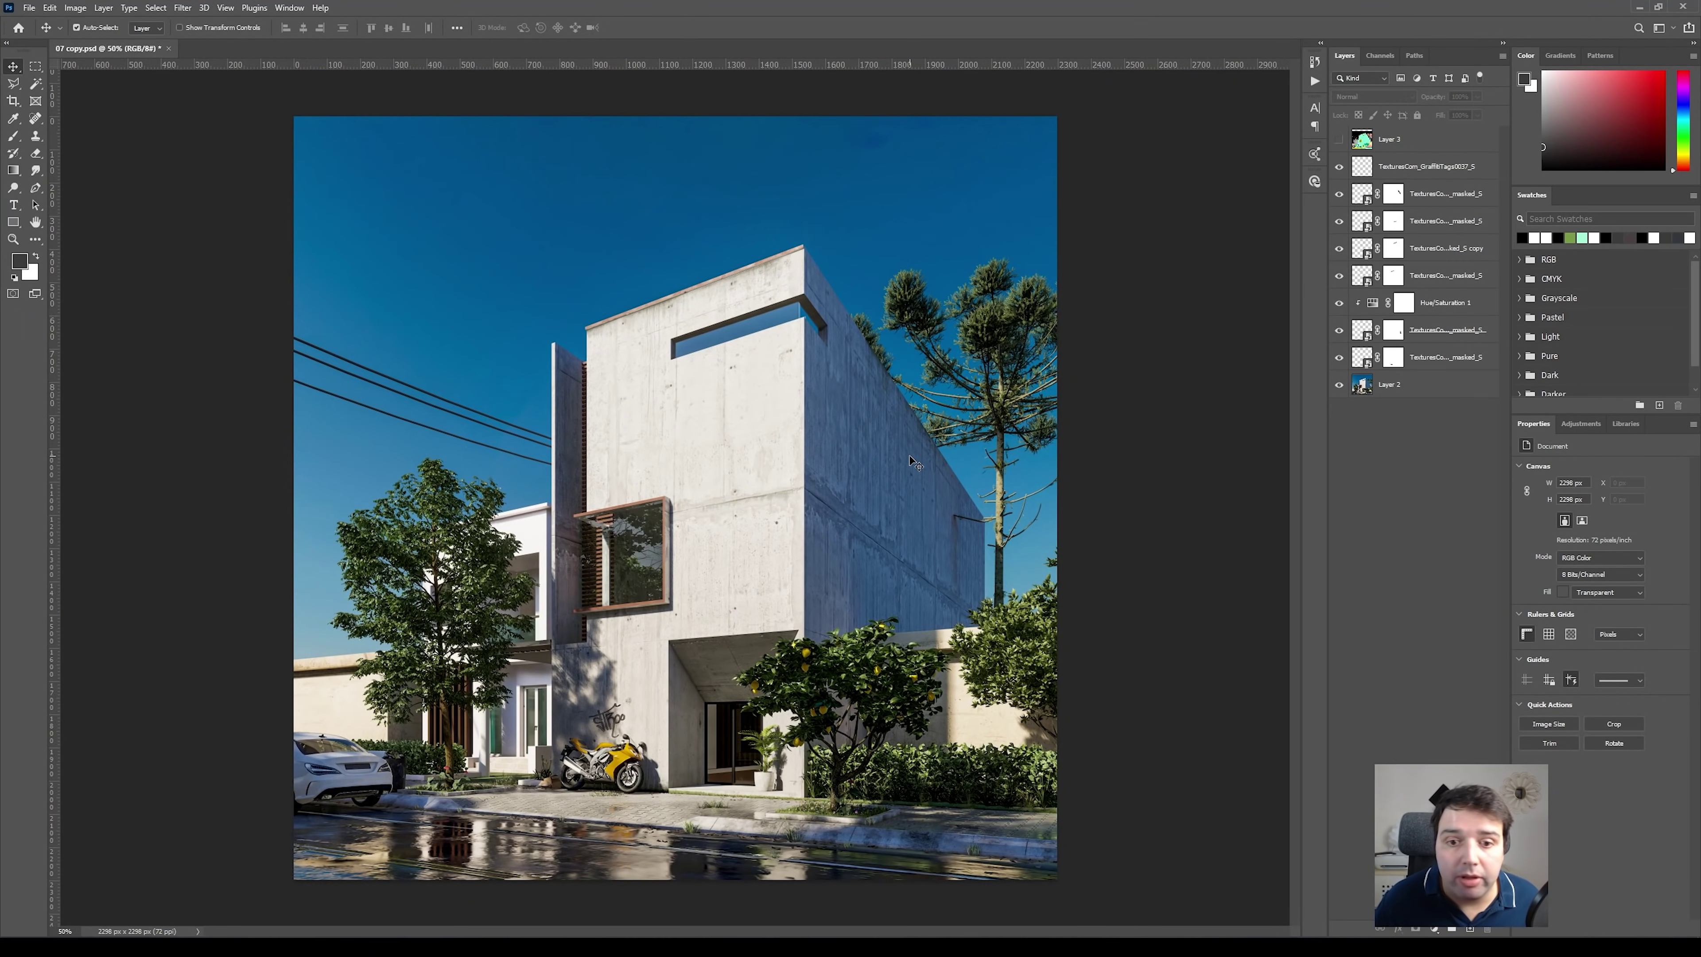
Magic Wand the wood-framed window on colour ID Layer 3, then hide it and activate Layer 2
click(1431, 165)
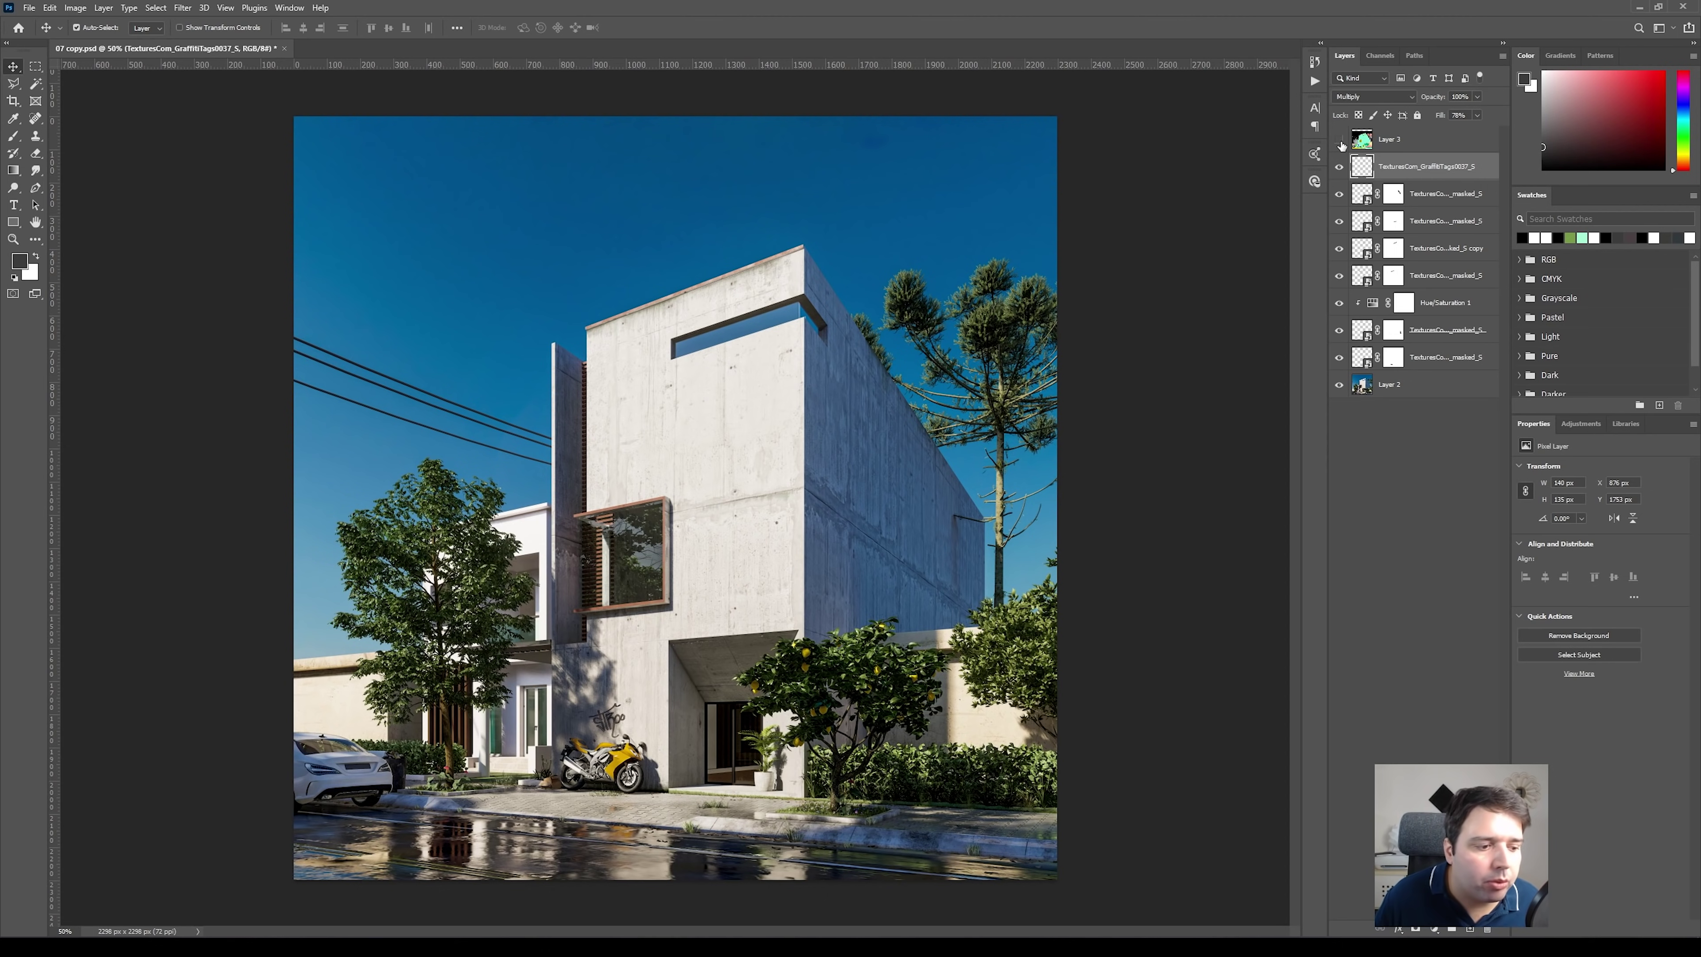
click(1379, 140)
click(1339, 139)
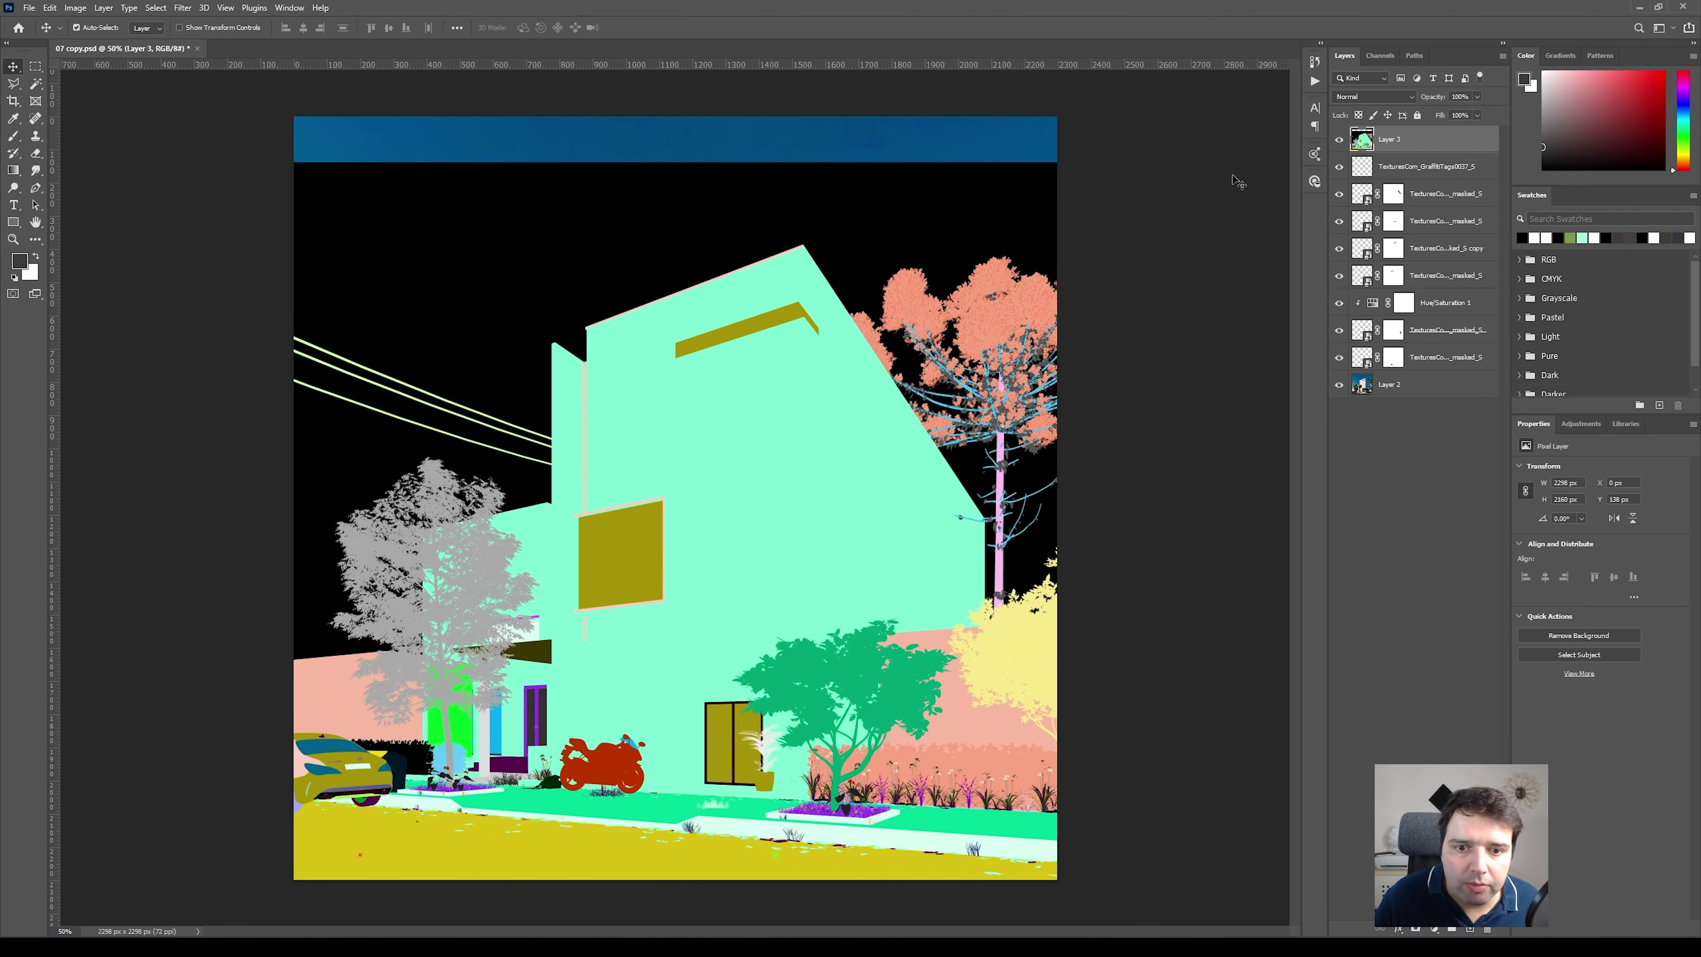
click(35, 84)
click(605, 555)
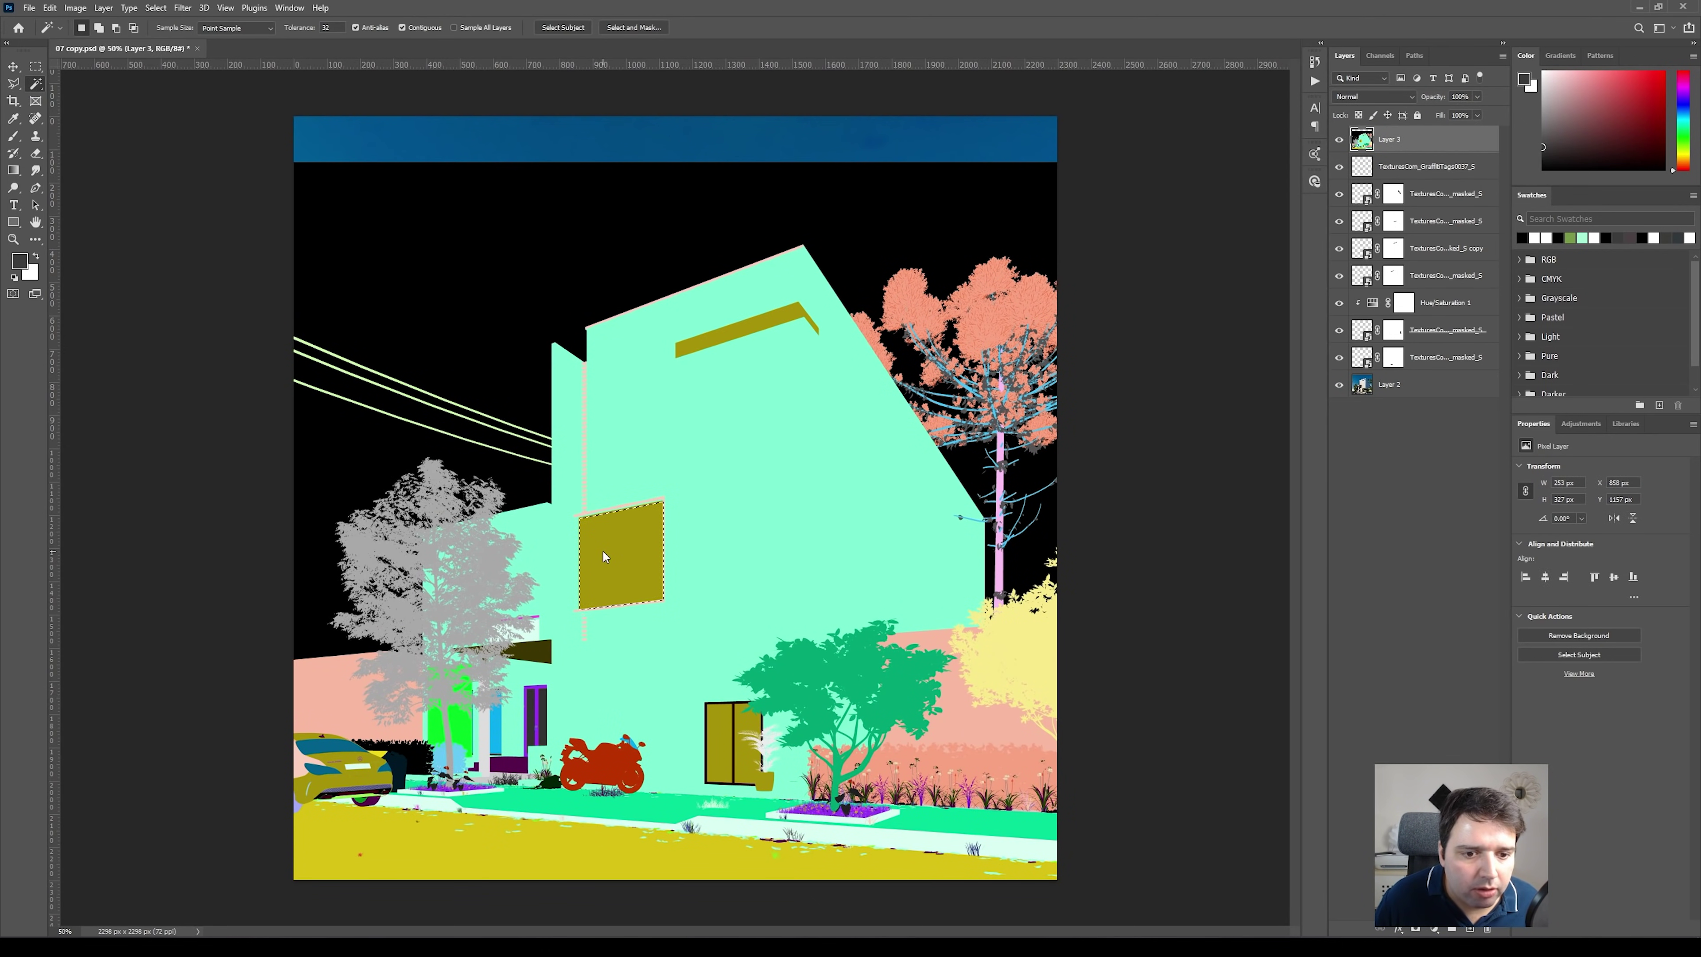
click(1339, 138)
click(1366, 385)
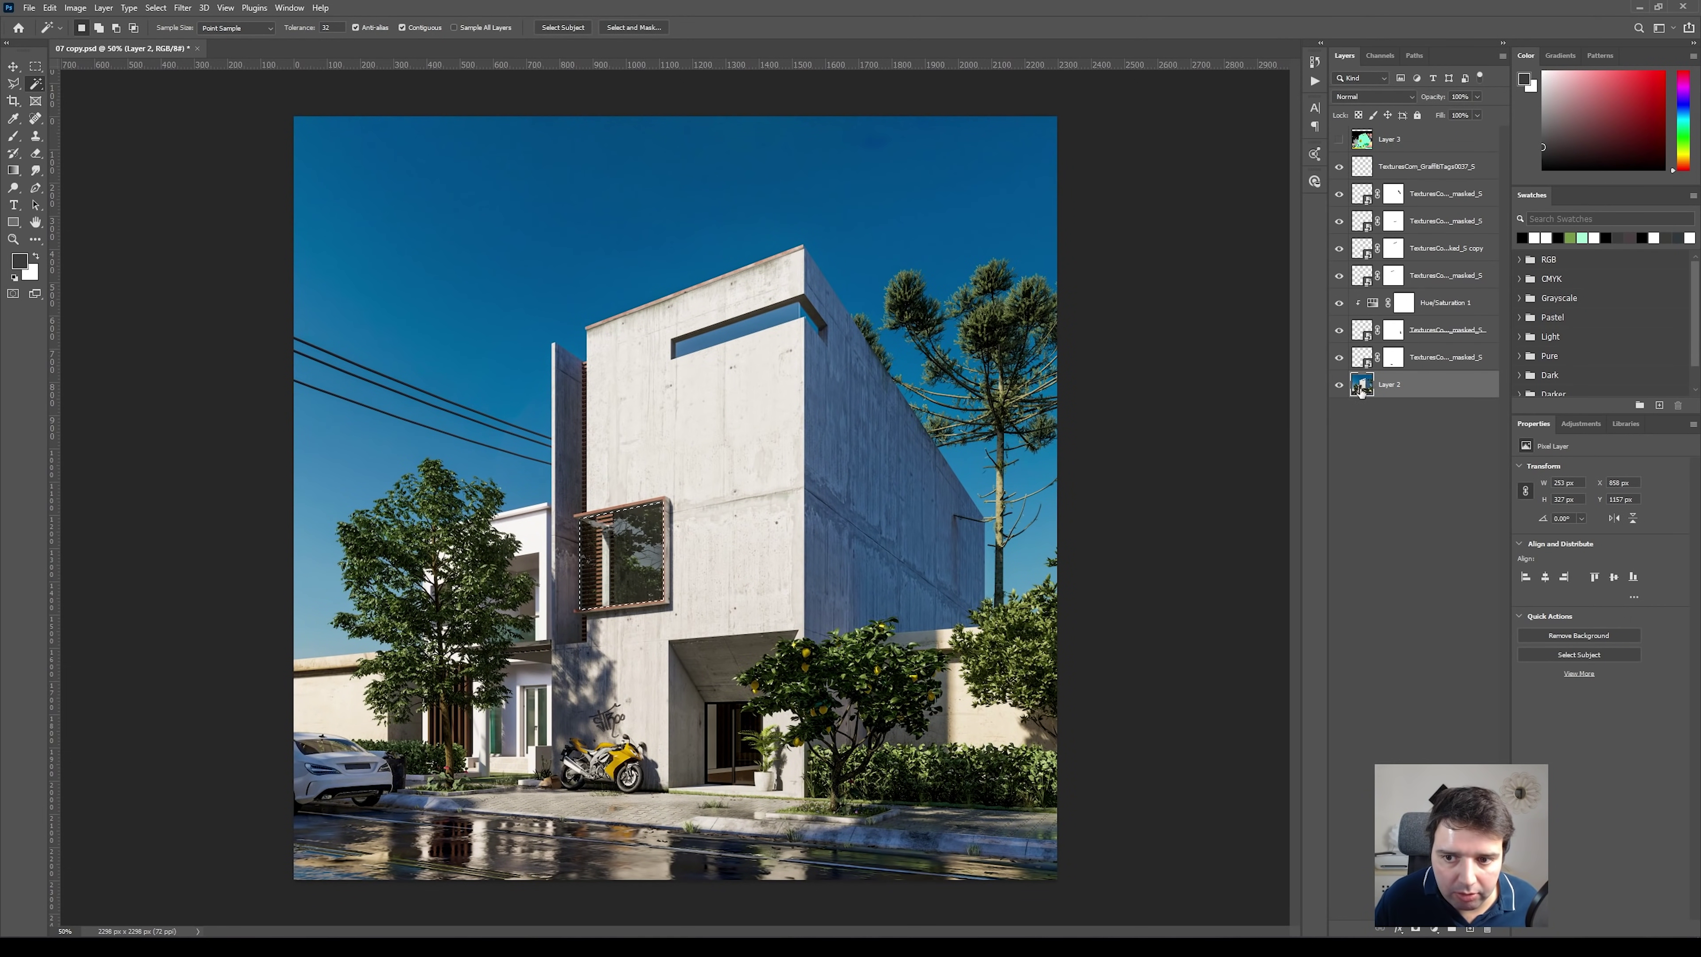
Copy the window to Layer 4 and enlarge it to about 162% over the ground-floor door
key(ctrl+j)
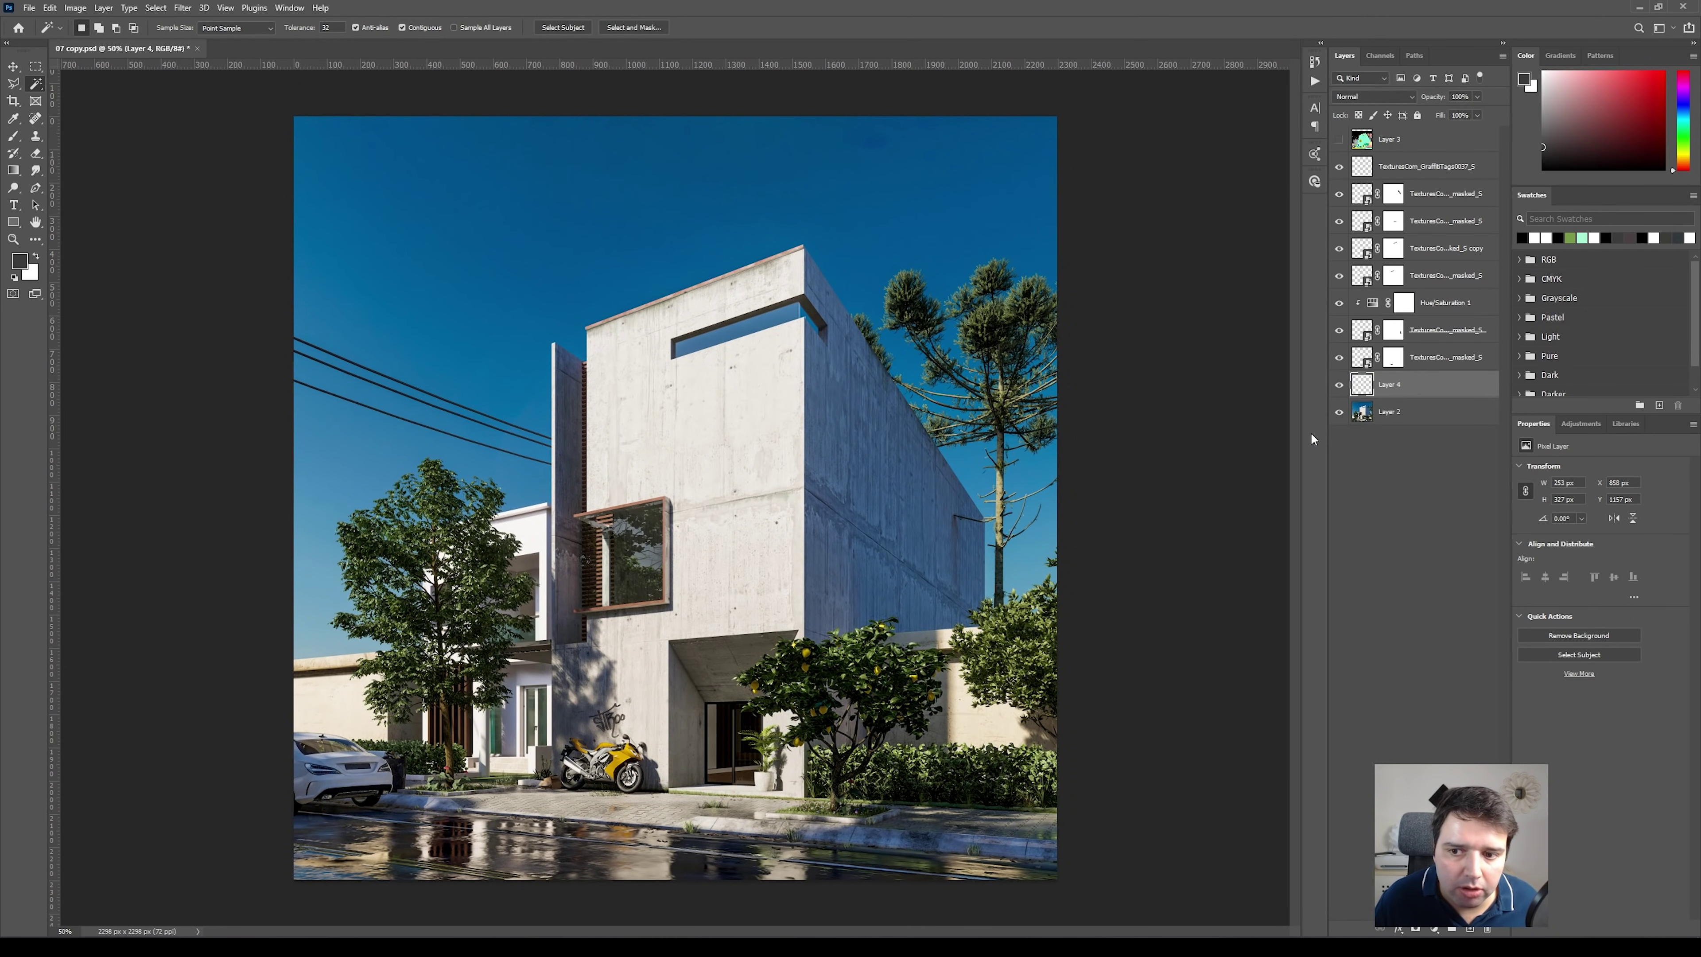
key(v)
drag(654, 550, 714, 721)
click(35, 66)
drag(592, 608, 671, 818)
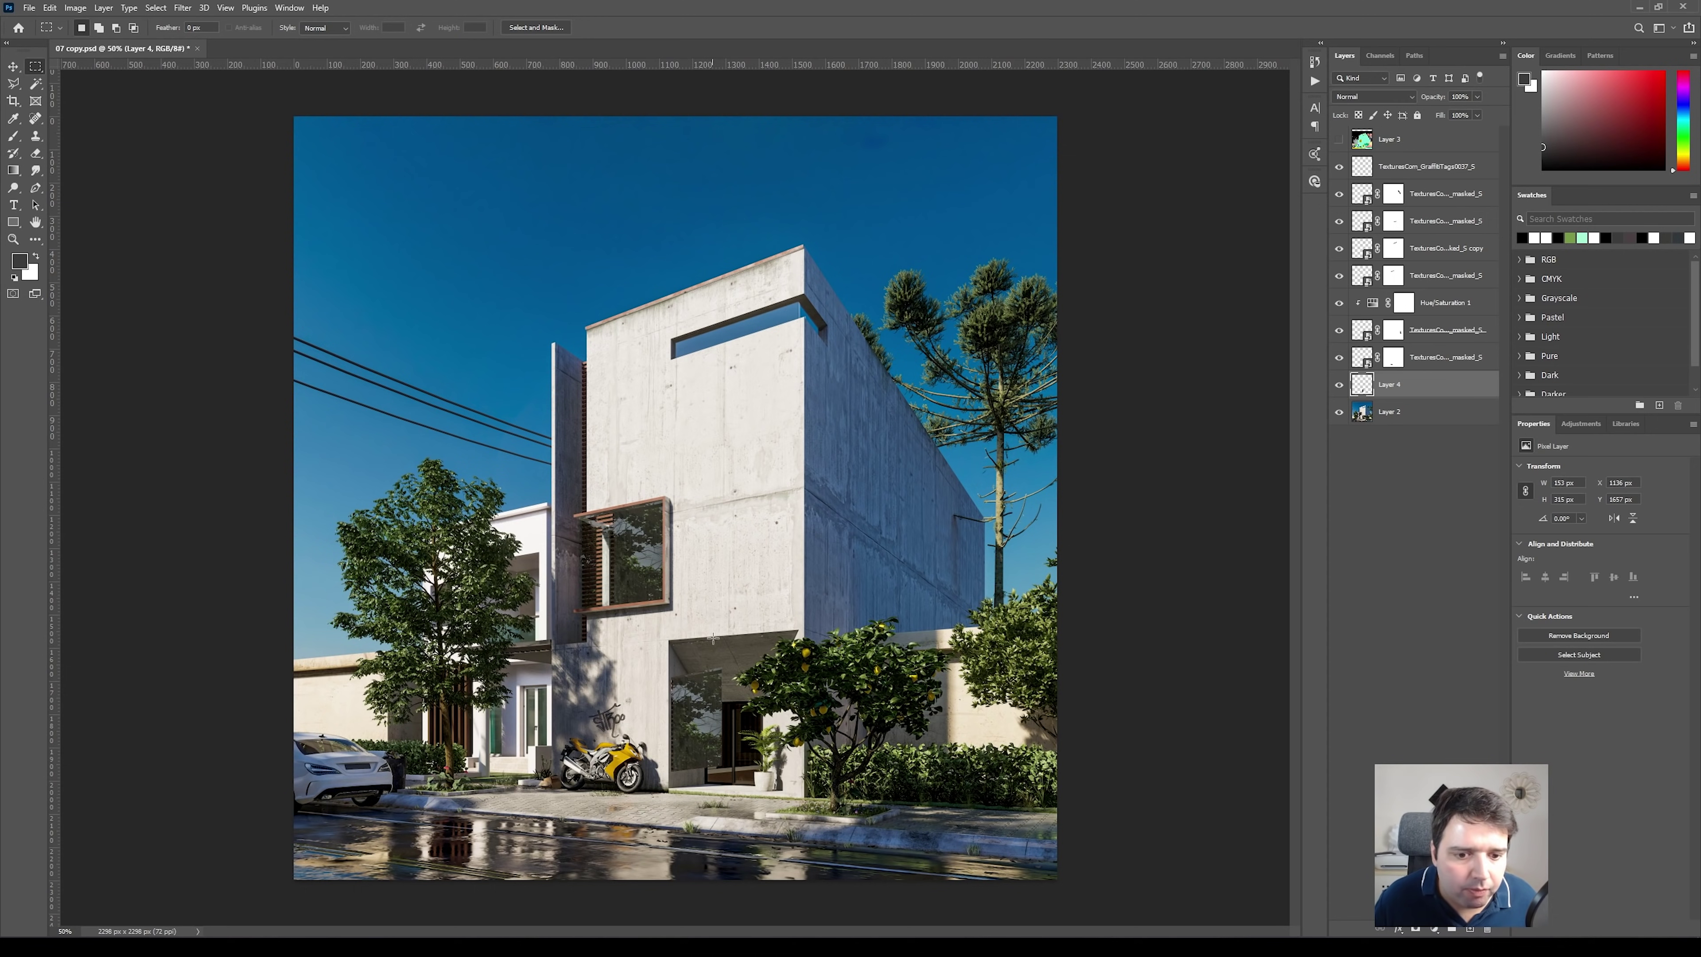
key(ctrl+t)
drag(721, 667, 845, 598)
drag(714, 672, 730, 714)
key(Return)
Select the door panels from the colour ID map and mask Layer 4 to them
key(v)
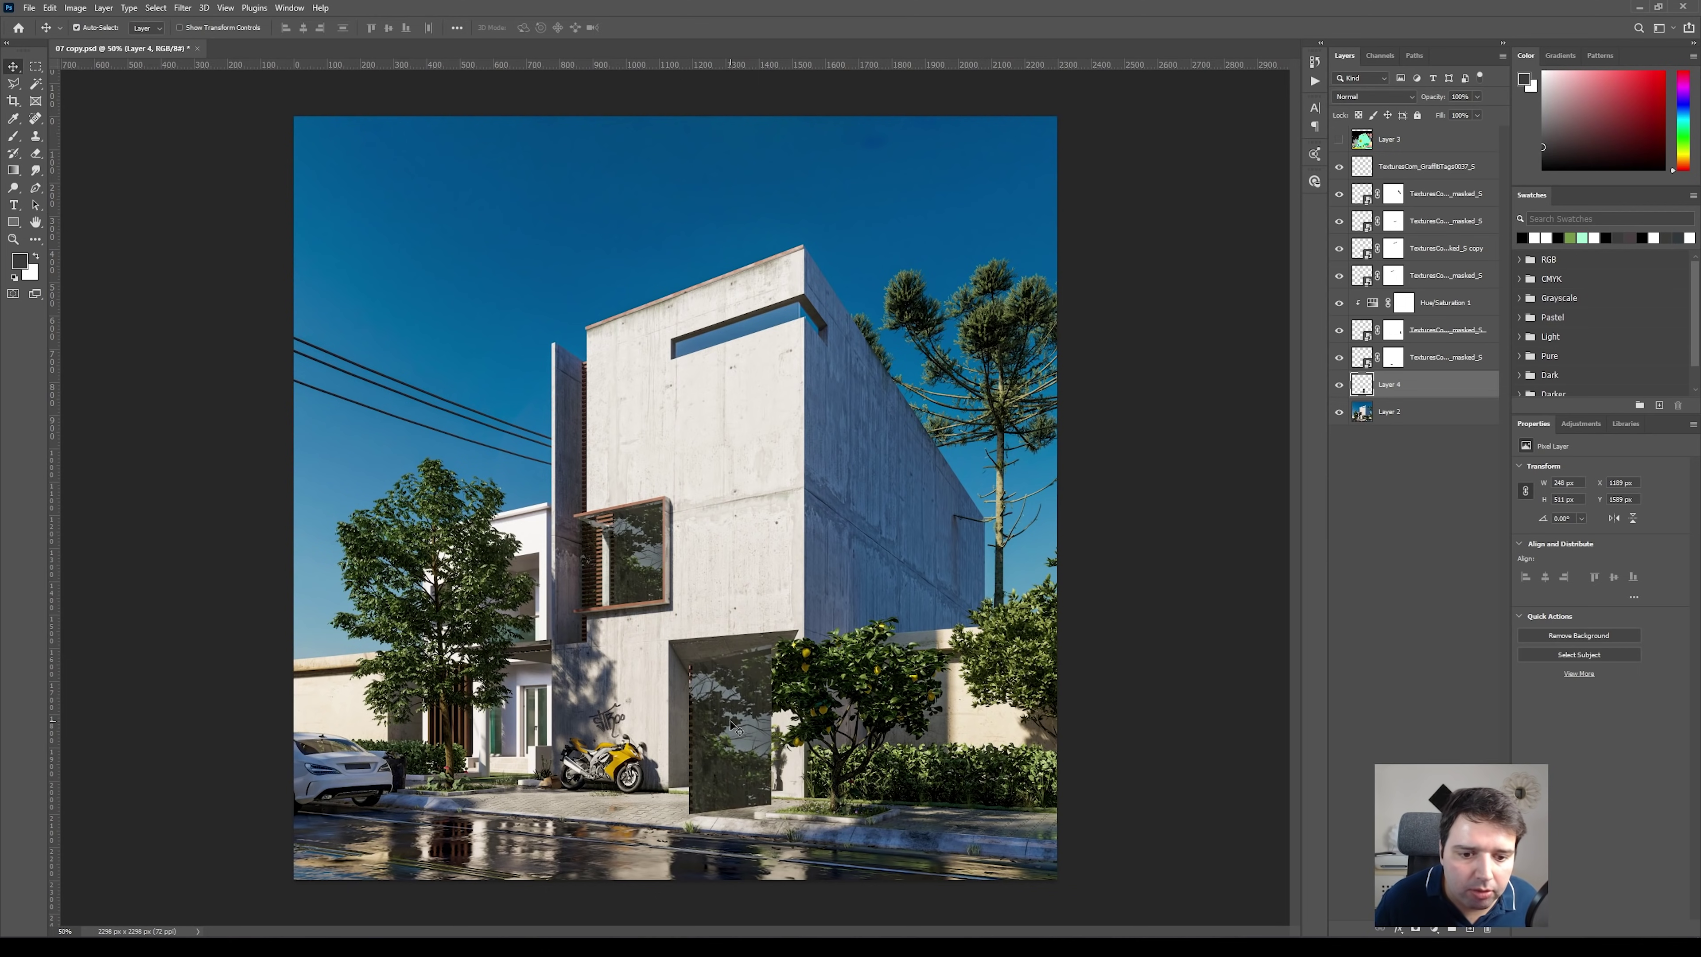
click(1340, 139)
click(1352, 143)
click(36, 83)
click(714, 734)
shift+click(748, 737)
click(1341, 144)
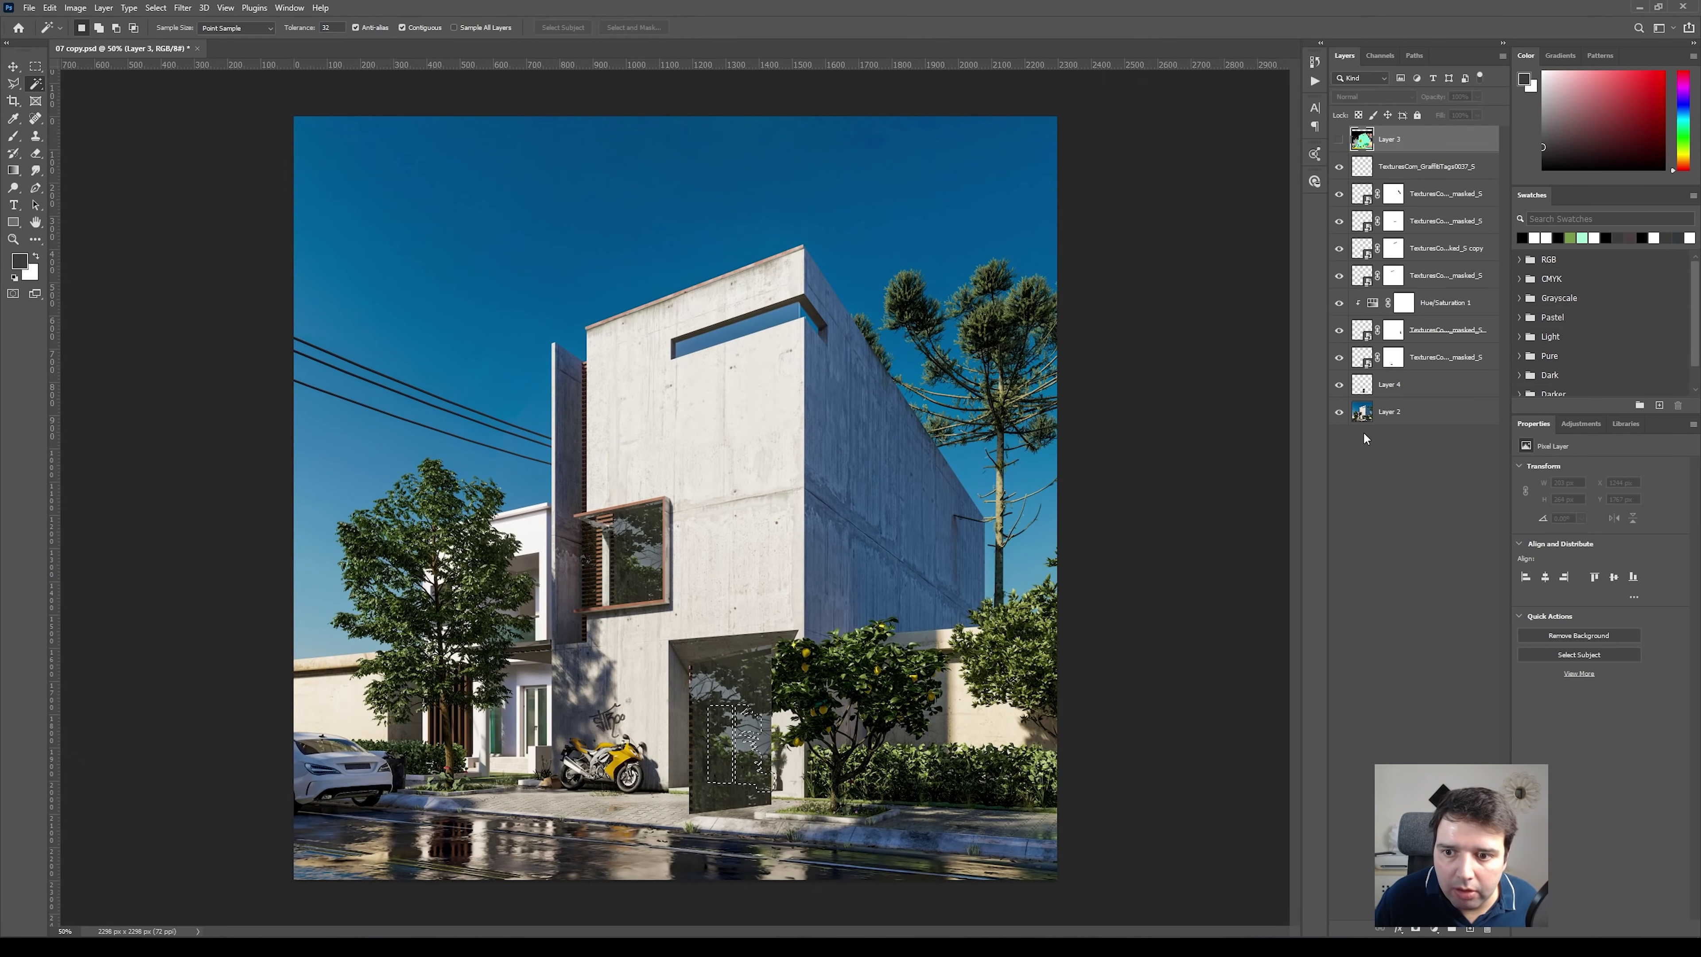
click(1369, 387)
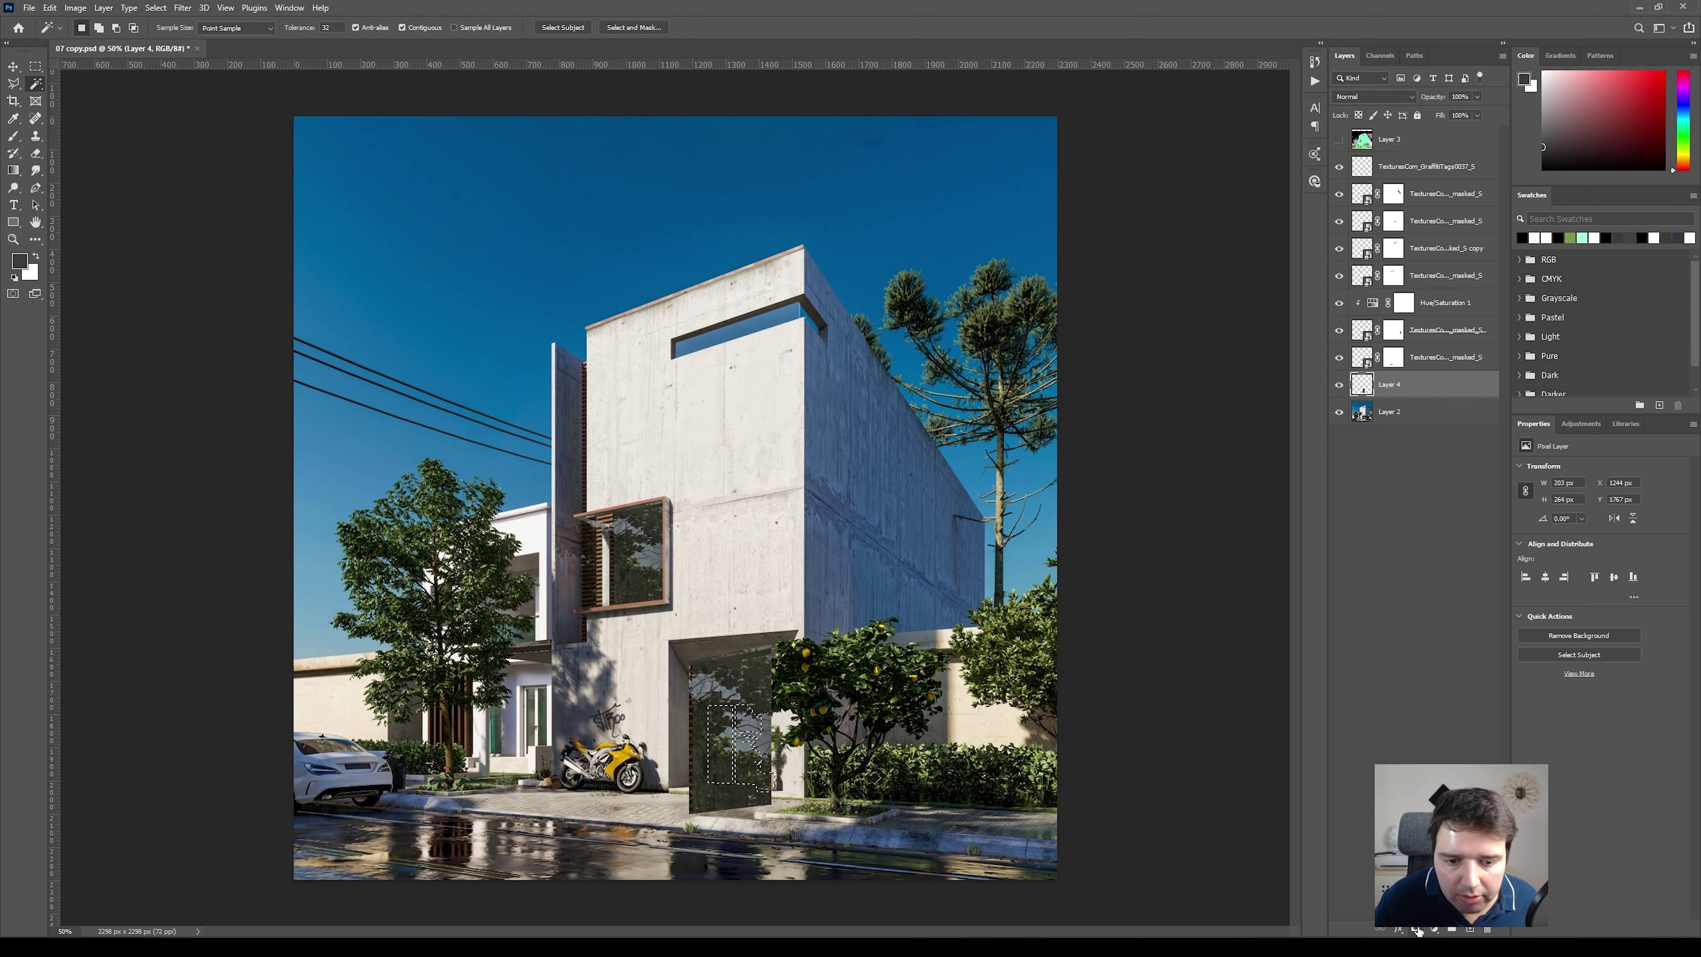
click(1419, 930)
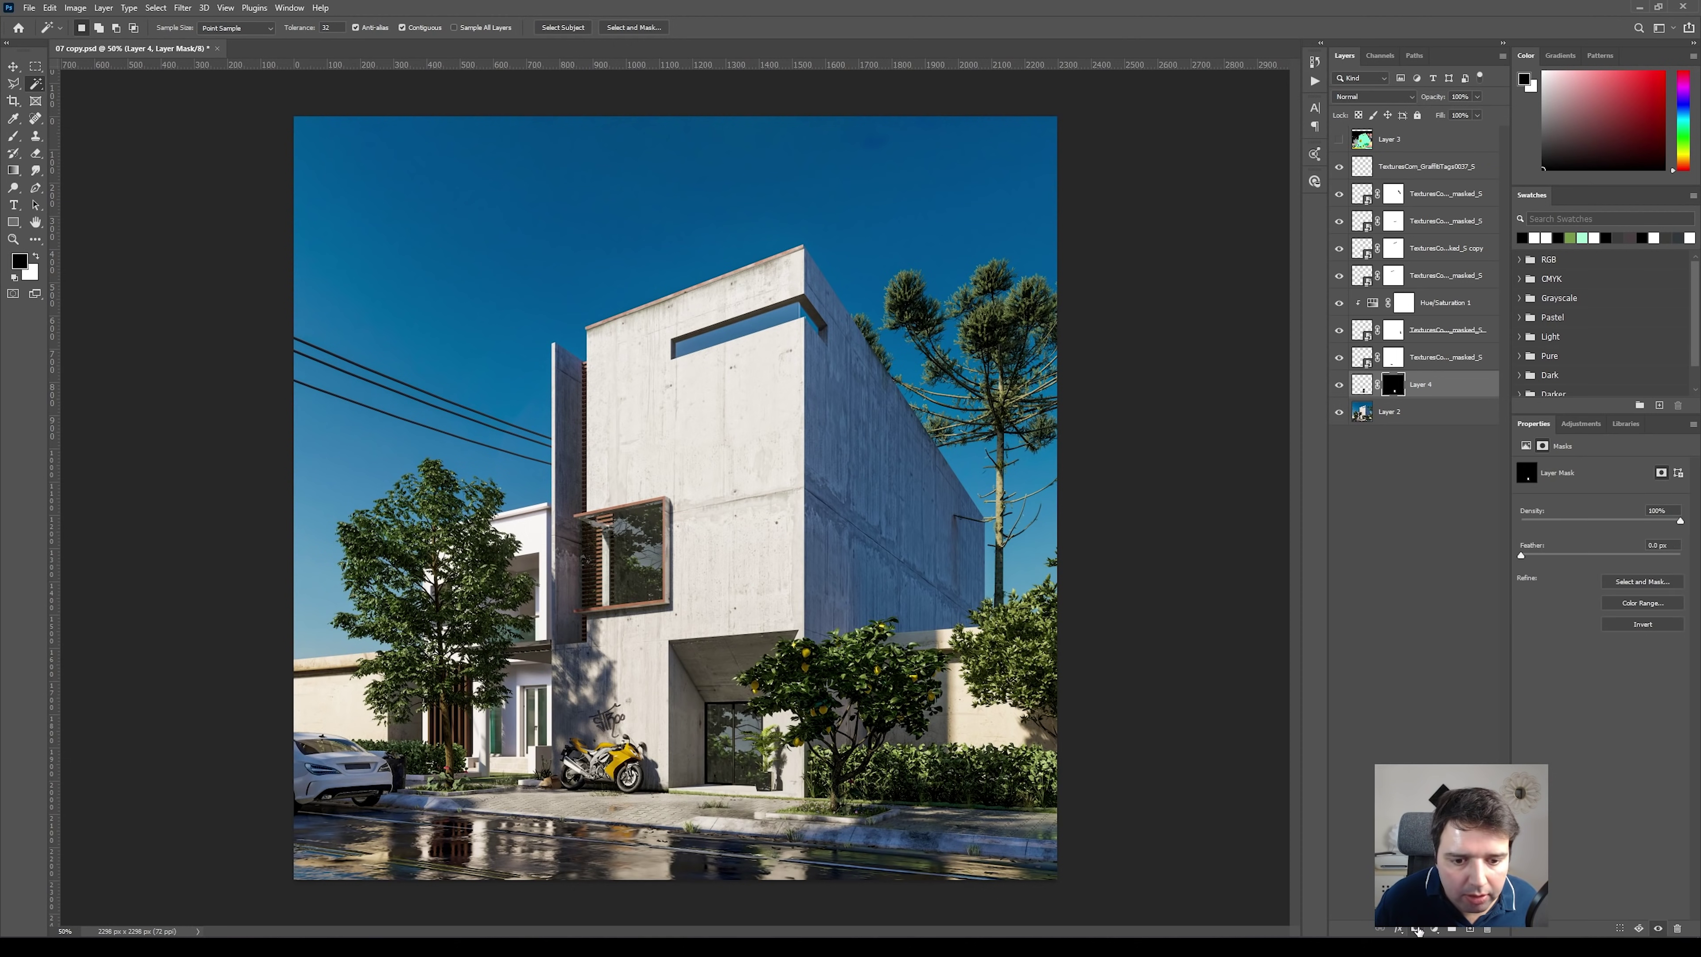
Set Layer 4 to Screen at 42% opacity and toggle it on and off to compare
click(1374, 98)
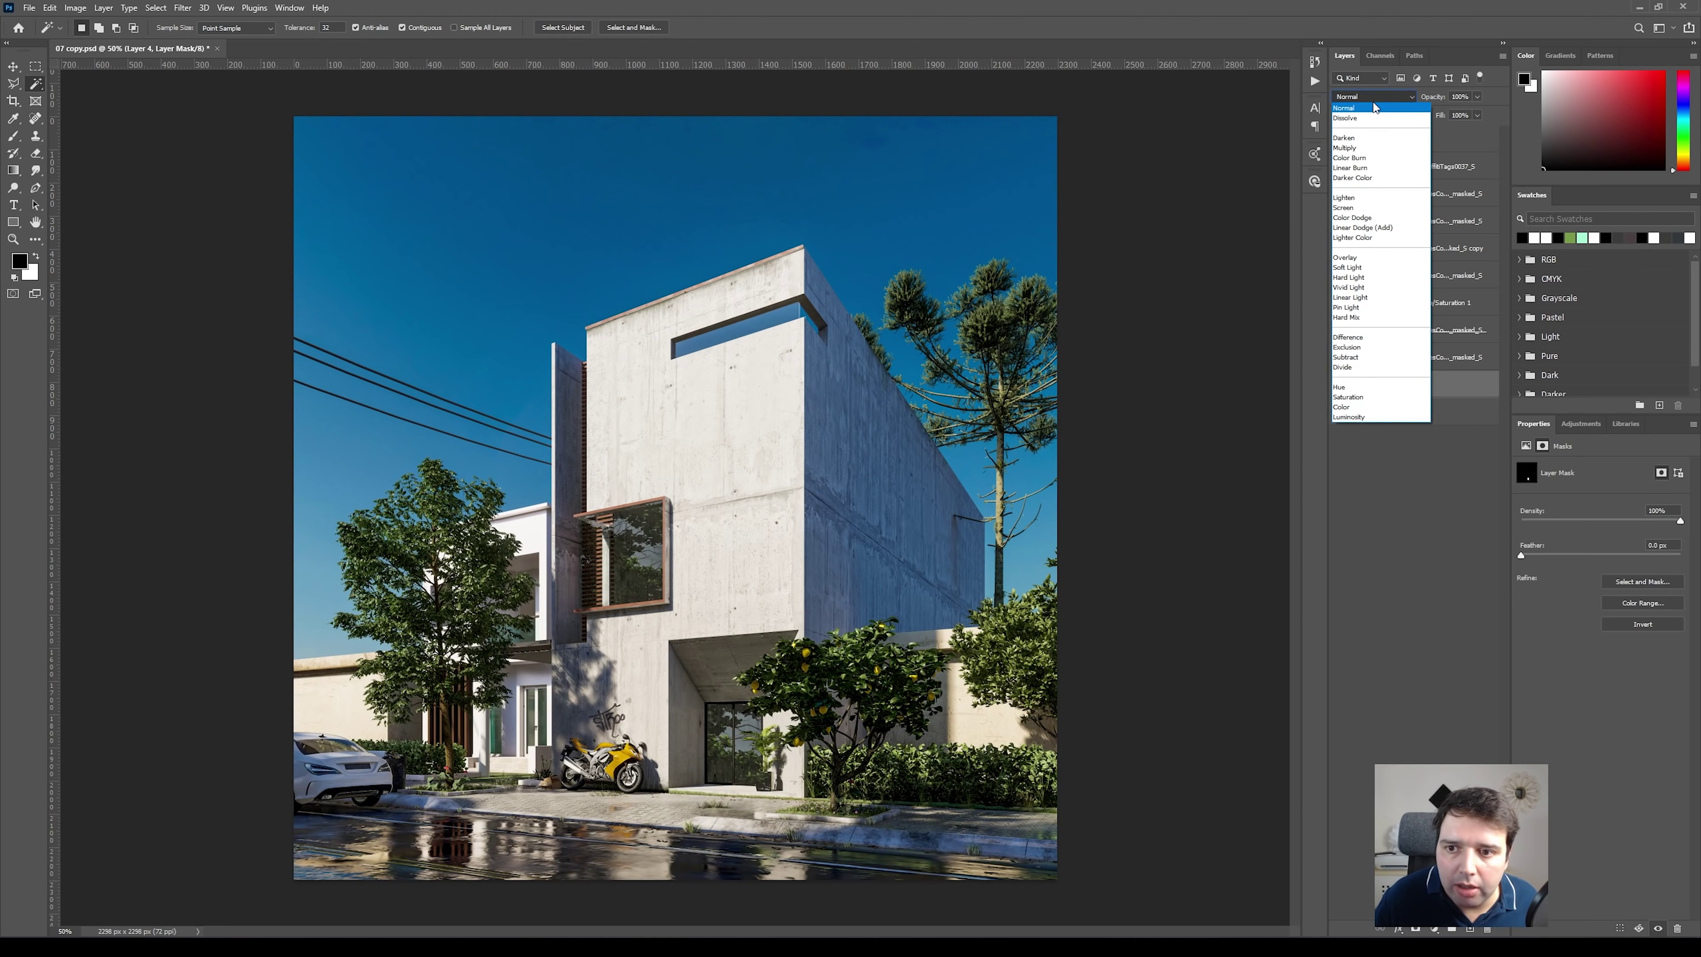
click(1343, 209)
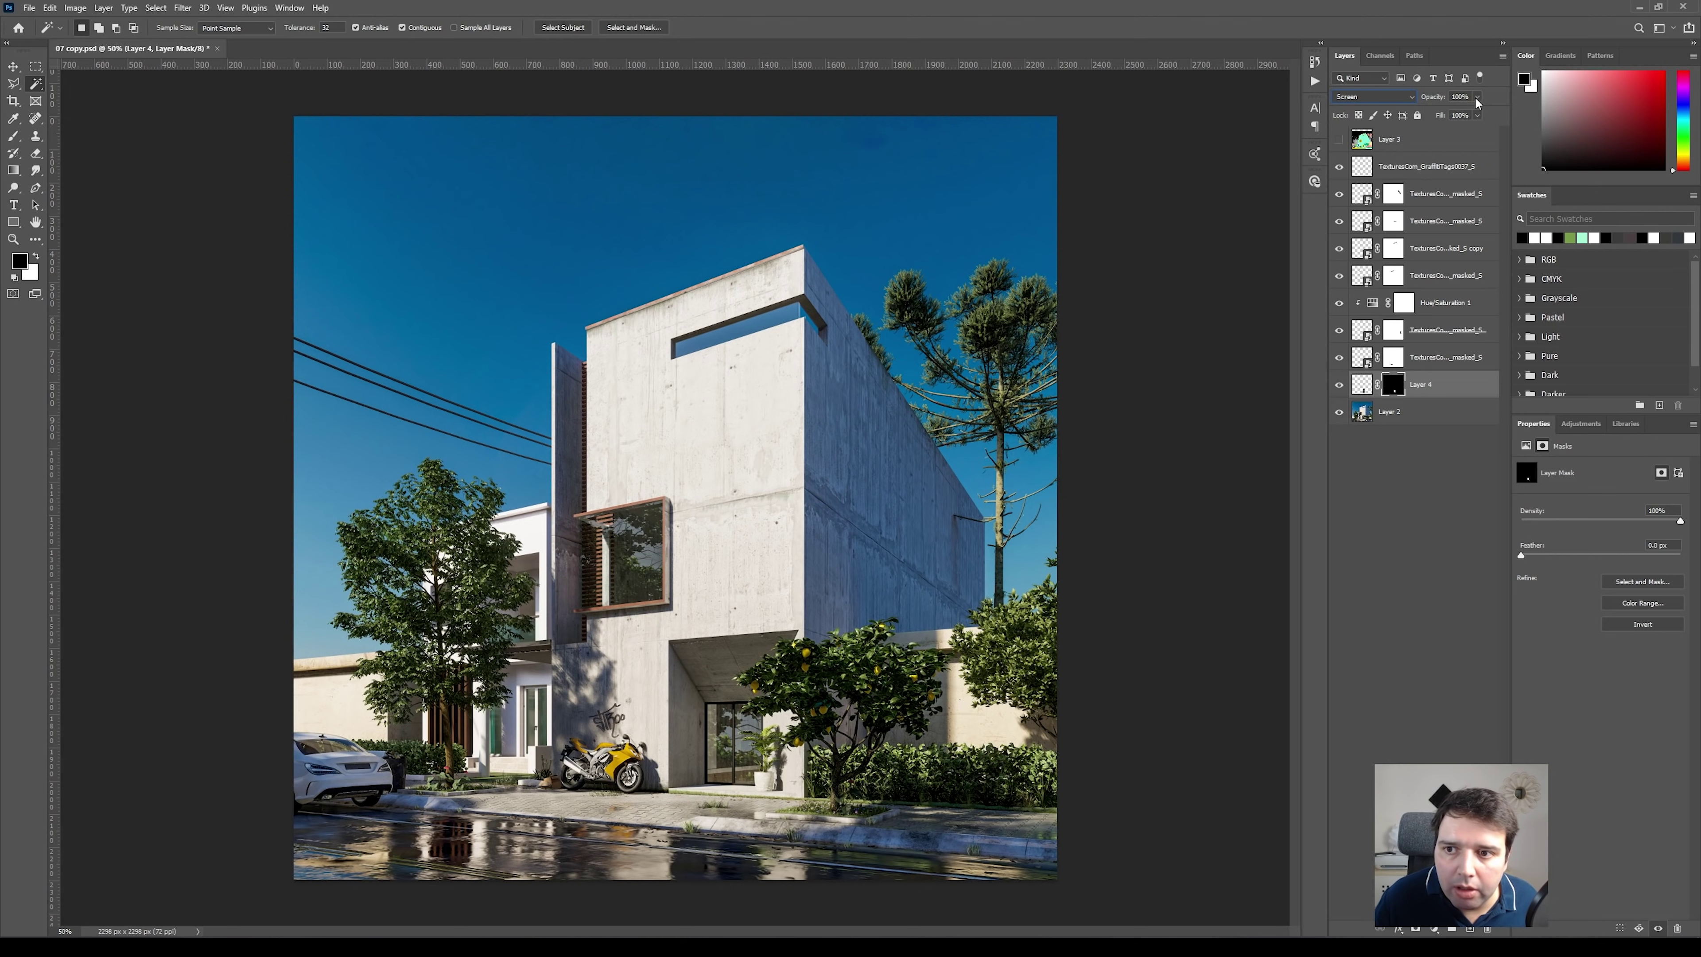
drag(1477, 115, 1442, 112)
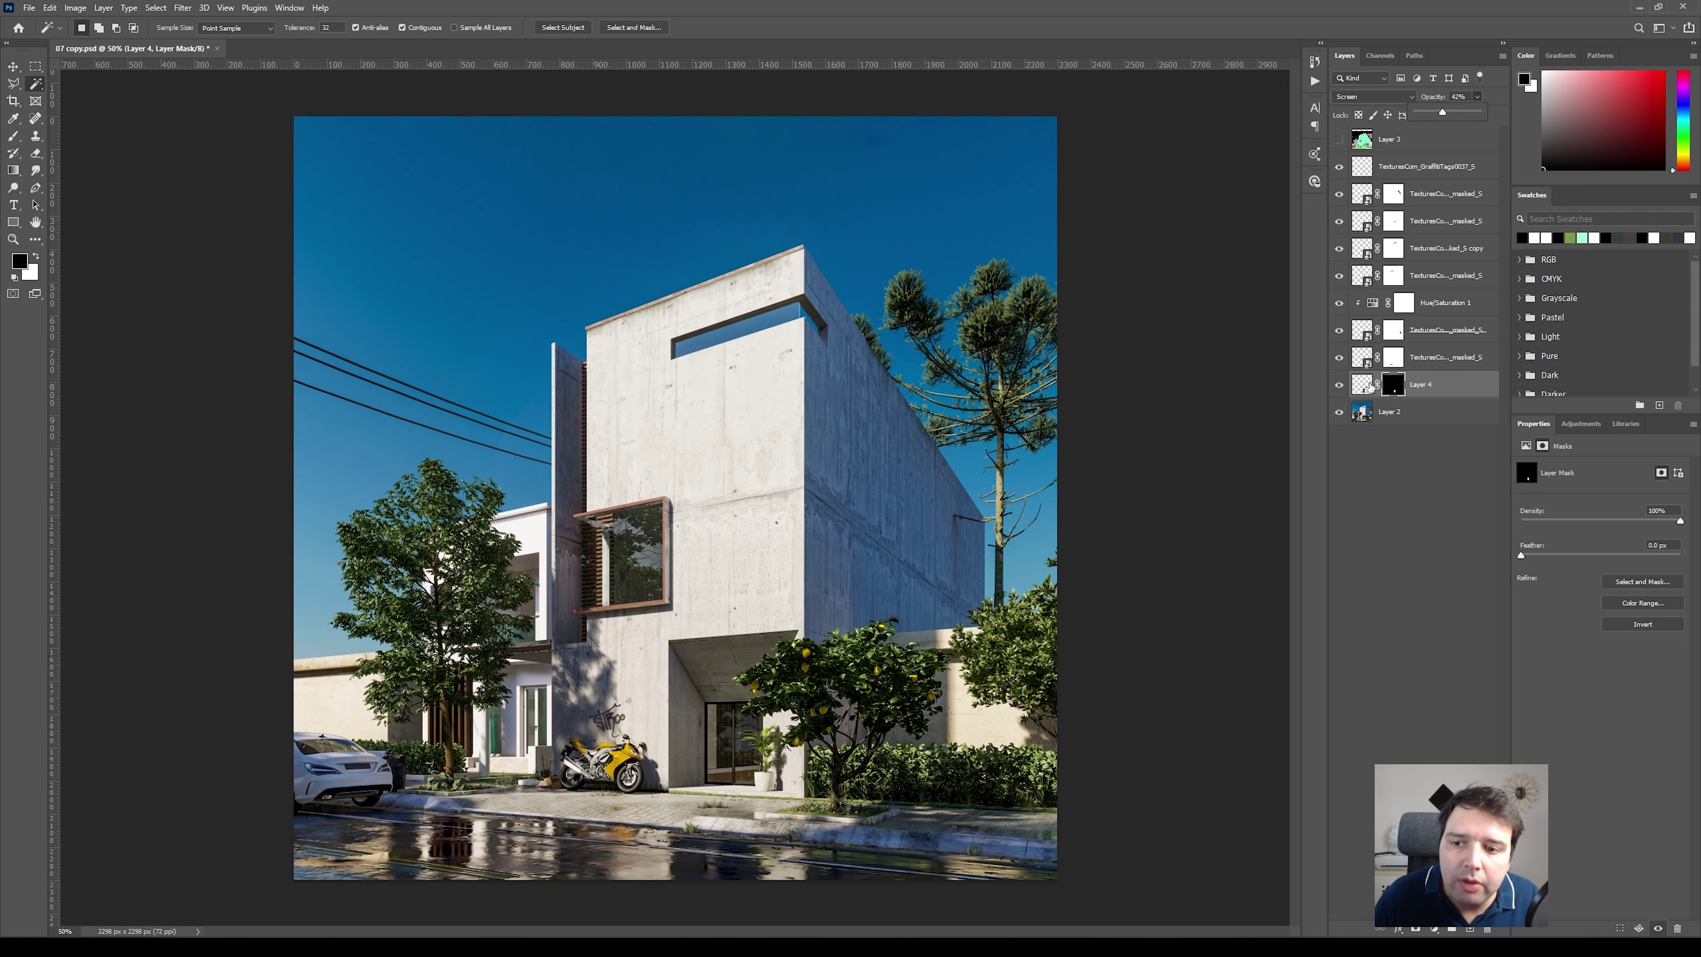
click(1338, 385)
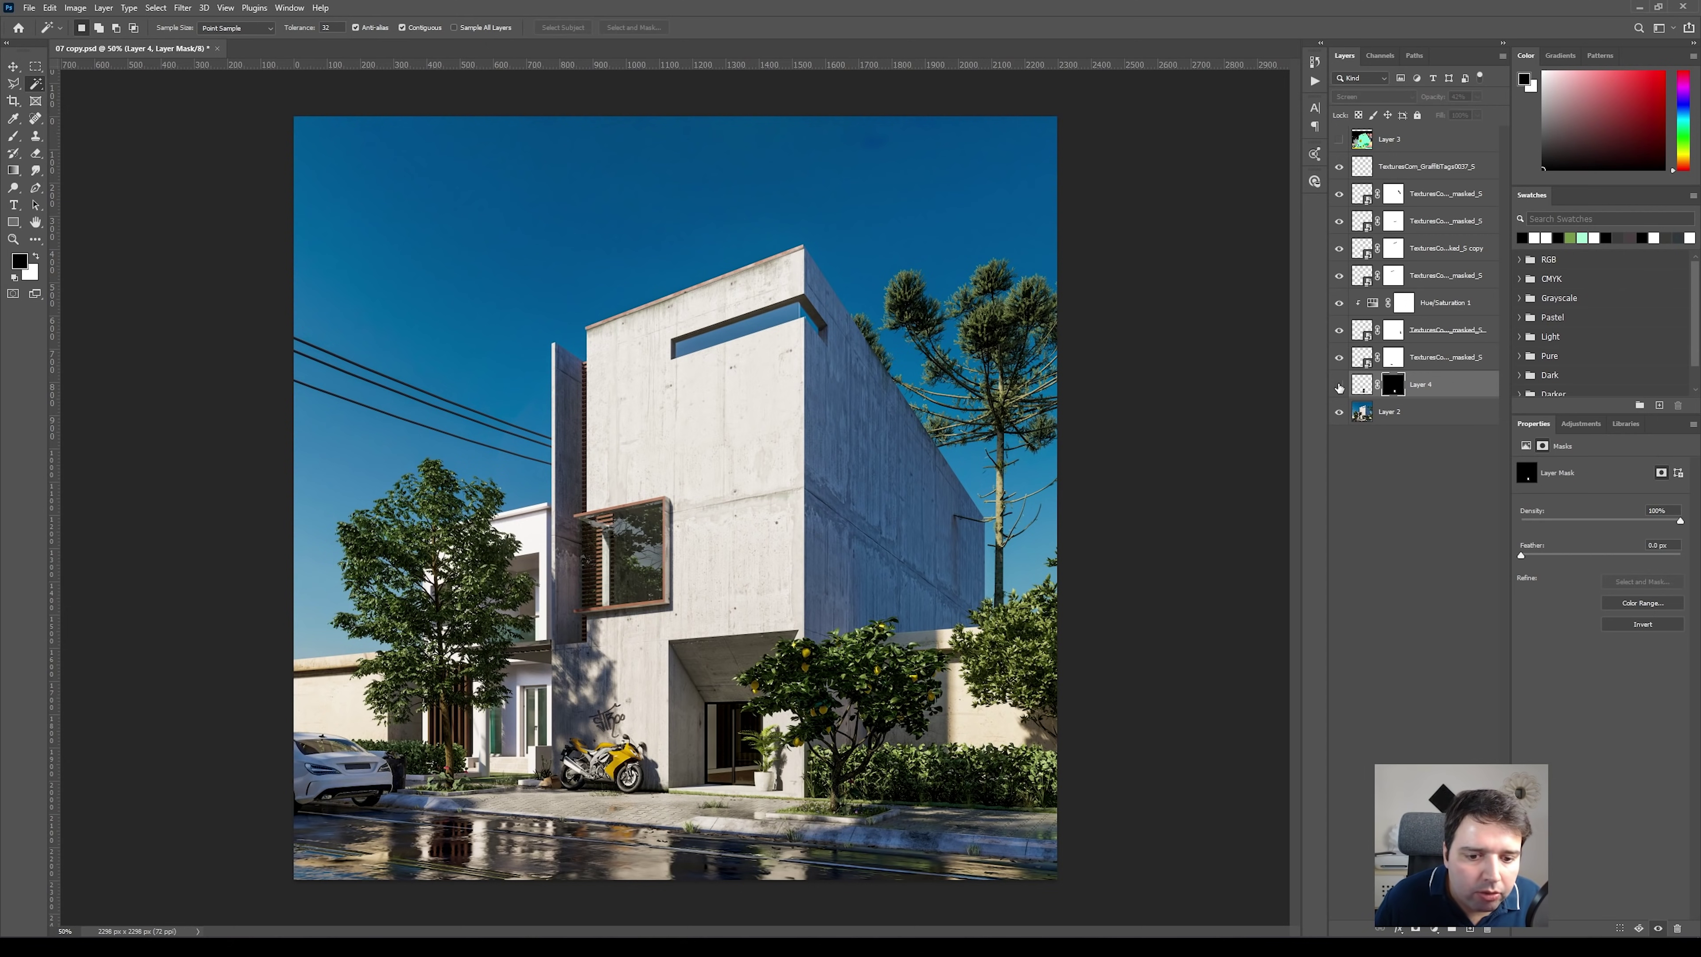
click(1338, 385)
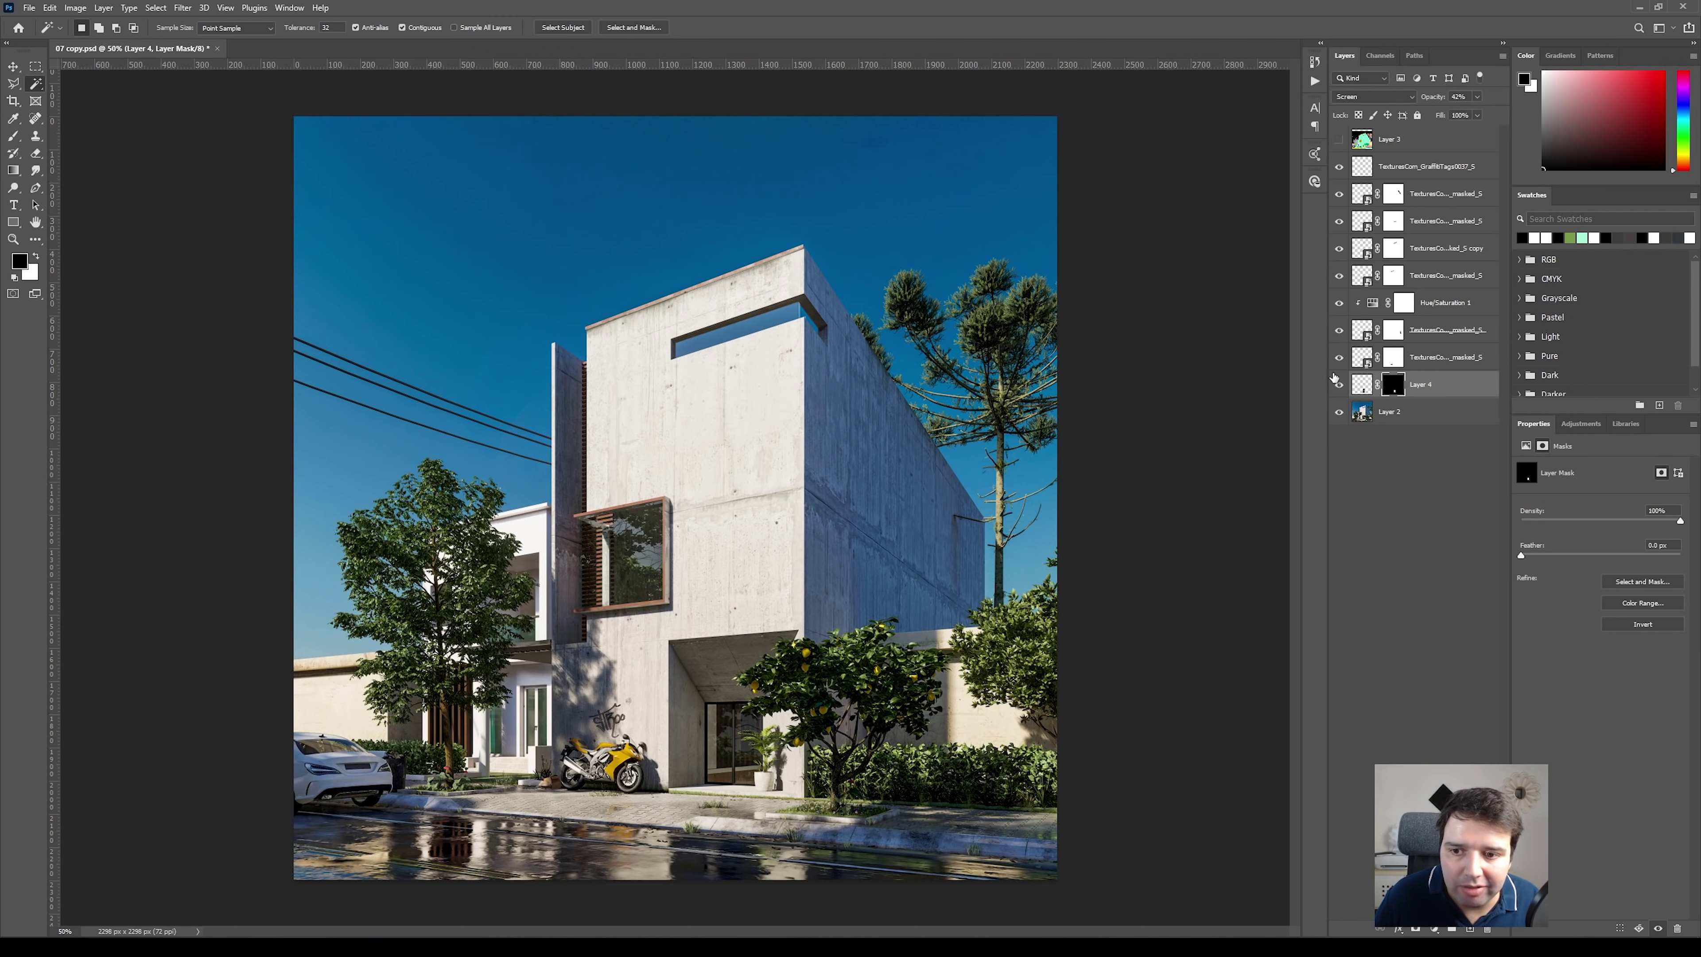
click(1340, 386)
click(1339, 386)
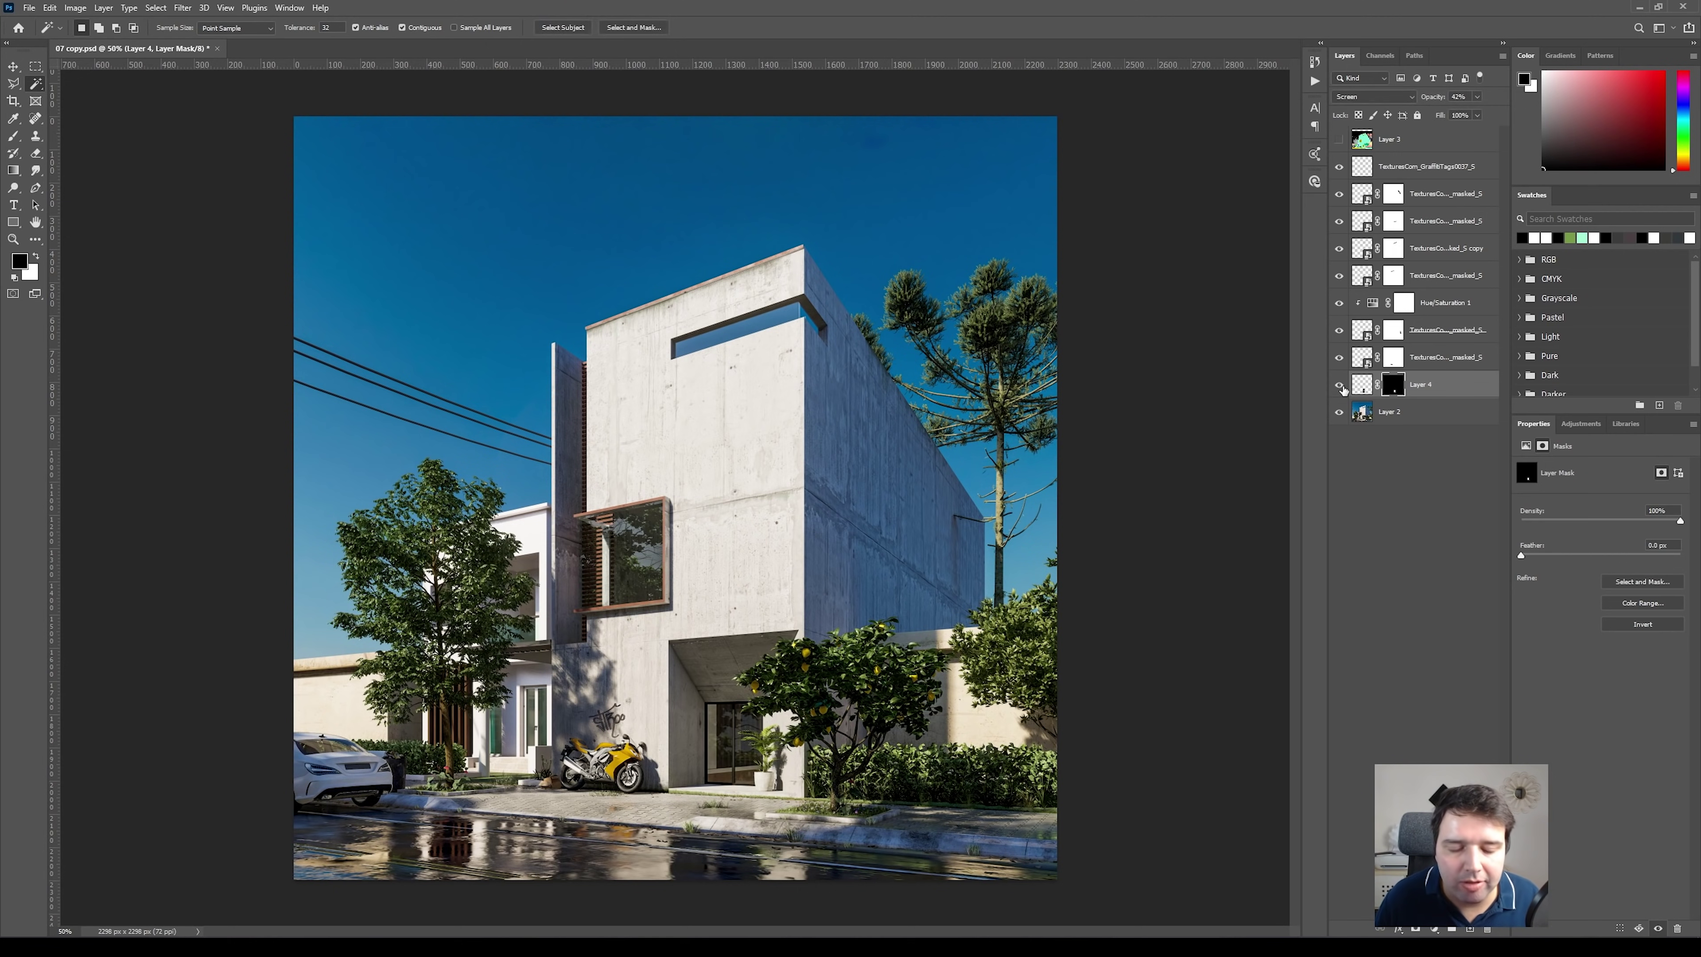
key(alt+period)
Group the graffiti-through-Layer 4 layers into Group 1, then toggle its visibility to compare
shift+click(1433, 385)
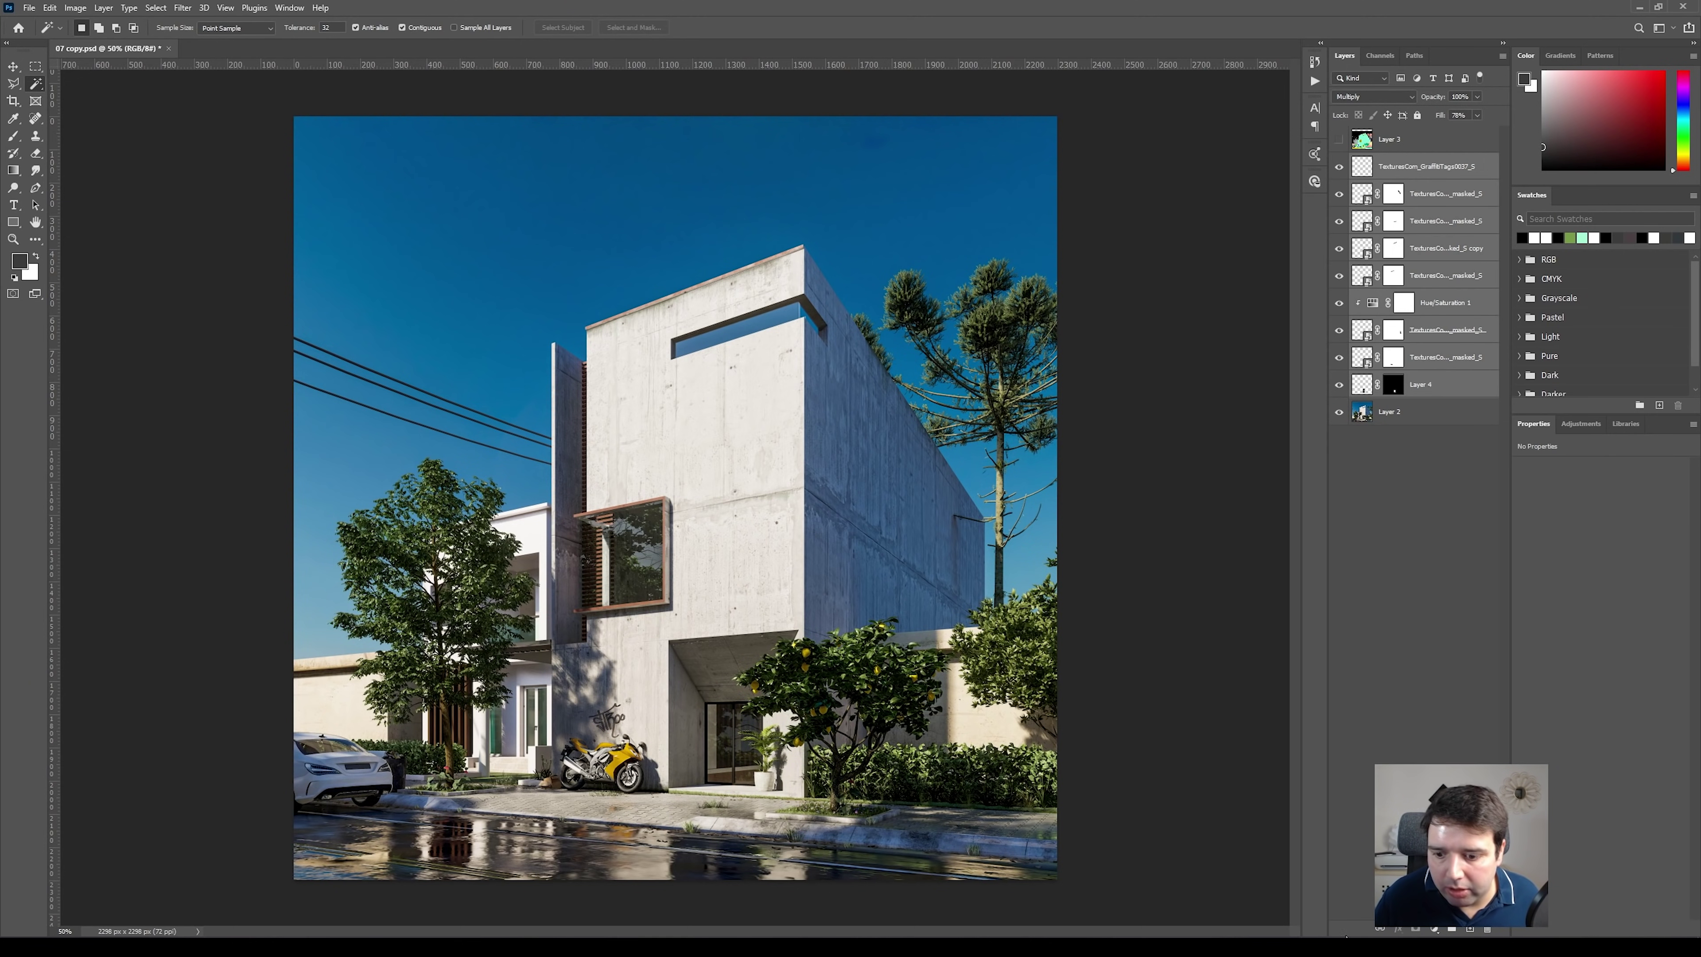
click(1452, 930)
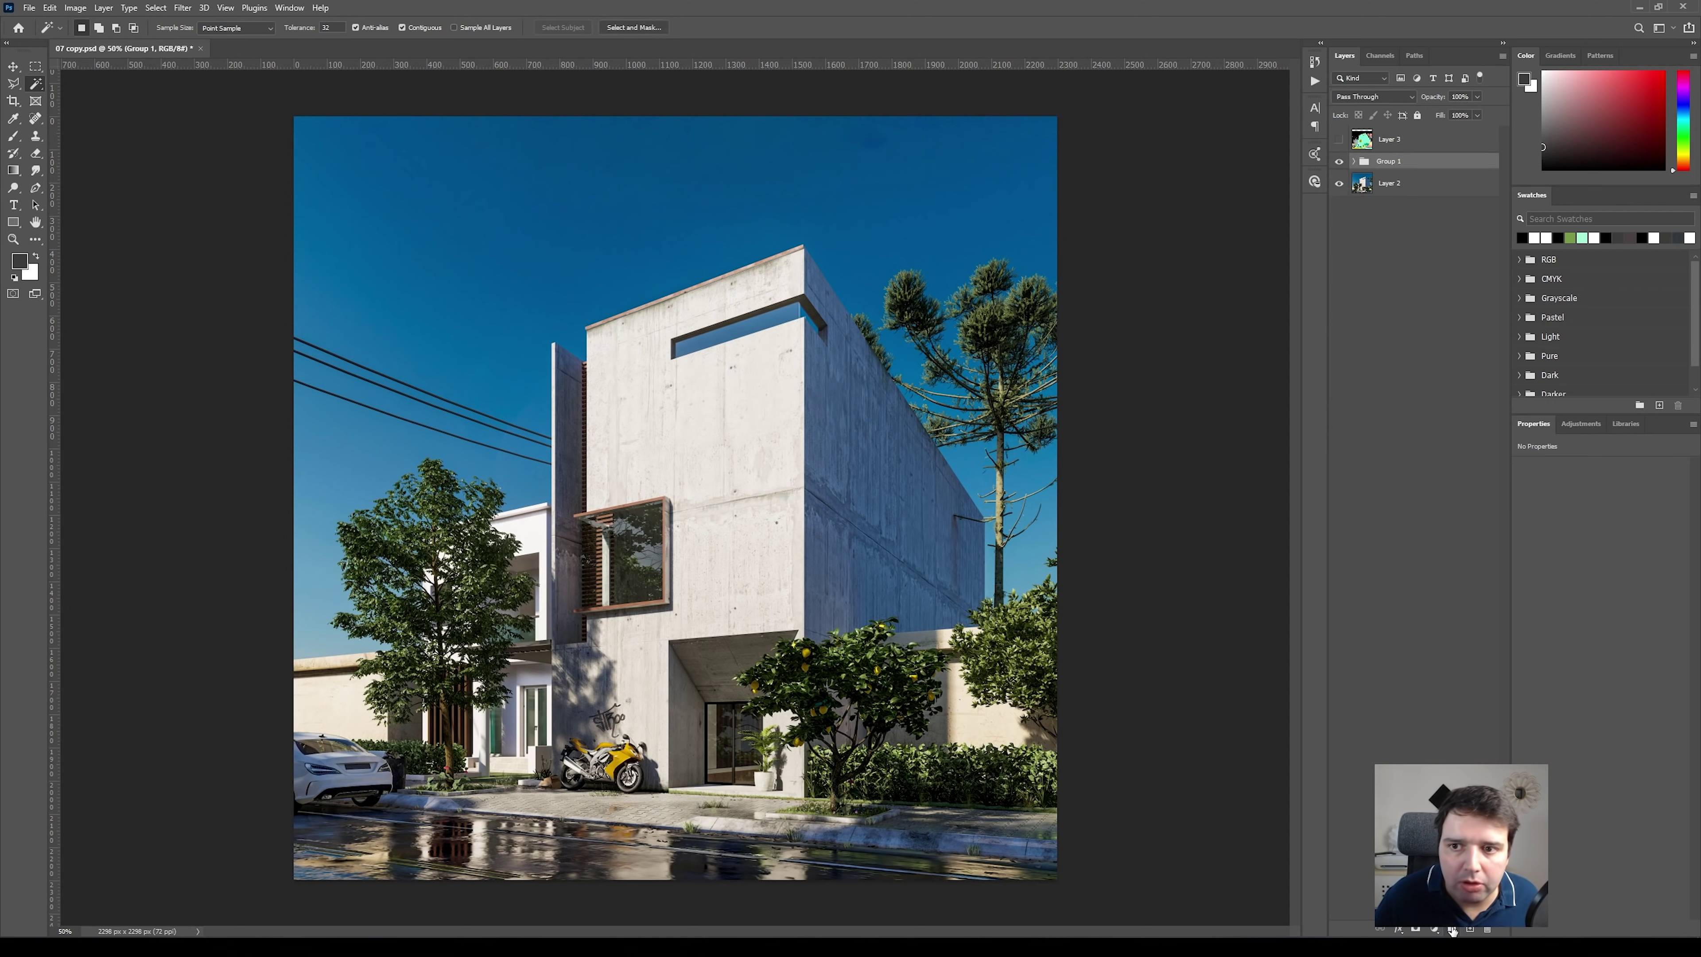
click(1339, 162)
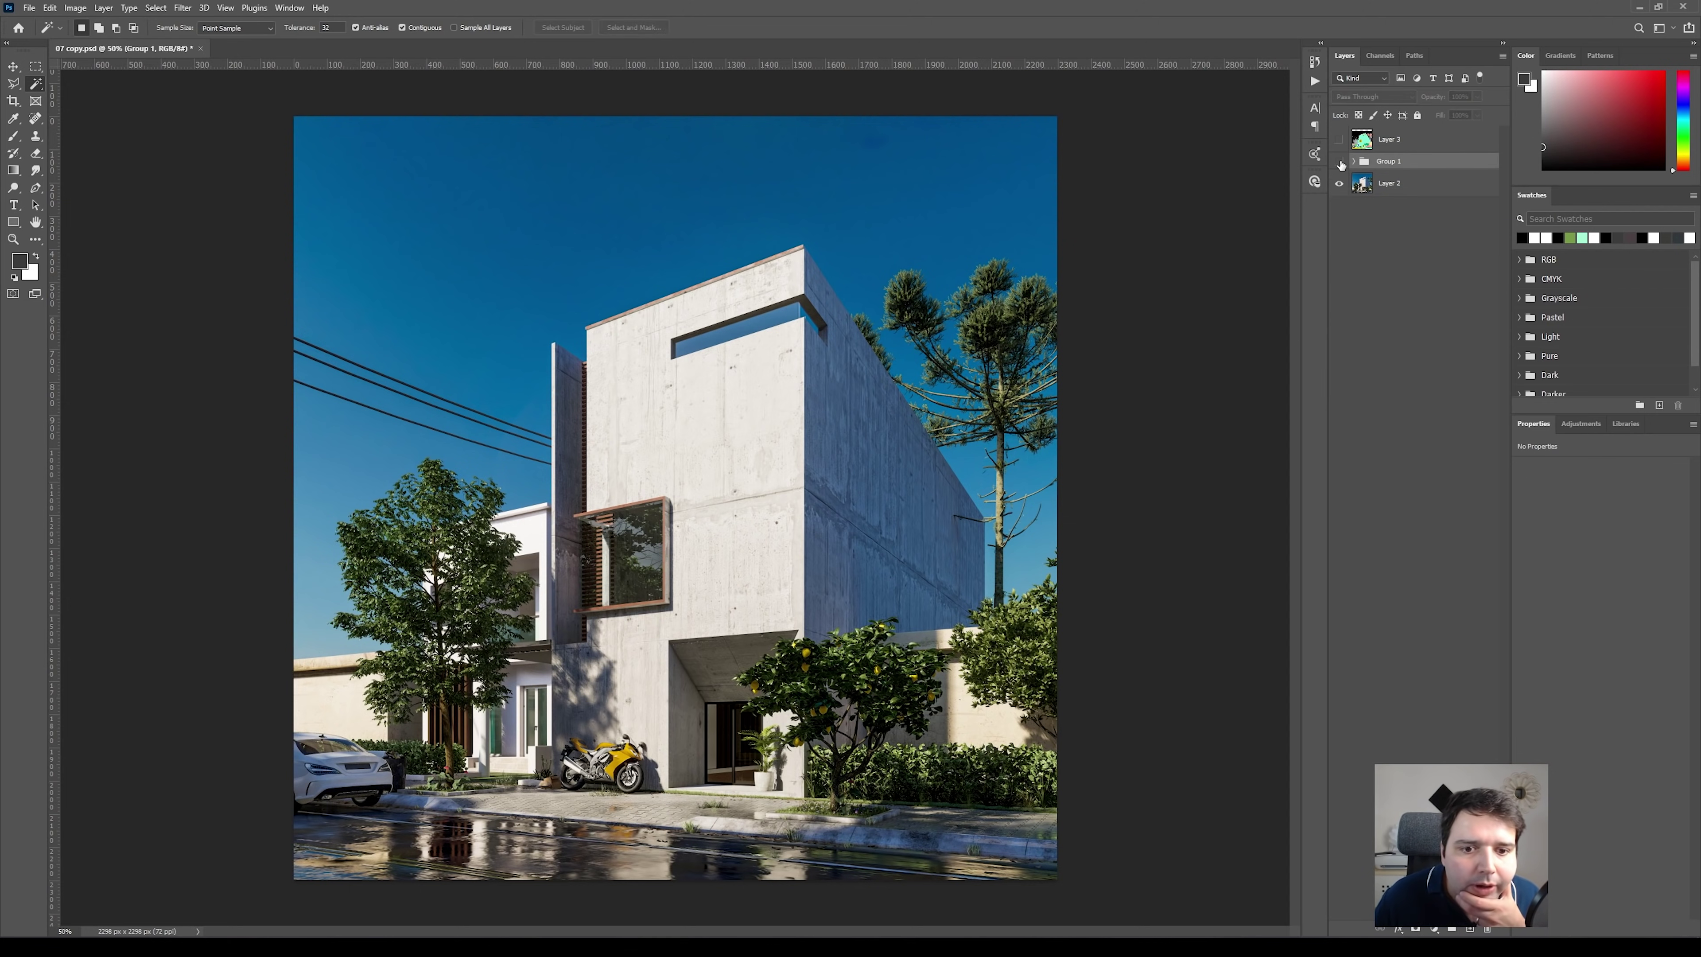
click(1339, 162)
click(1339, 162)
click(1339, 163)
click(1339, 162)
click(1340, 162)
click(1340, 162)
click(1339, 162)
click(1339, 162)
click(1340, 162)
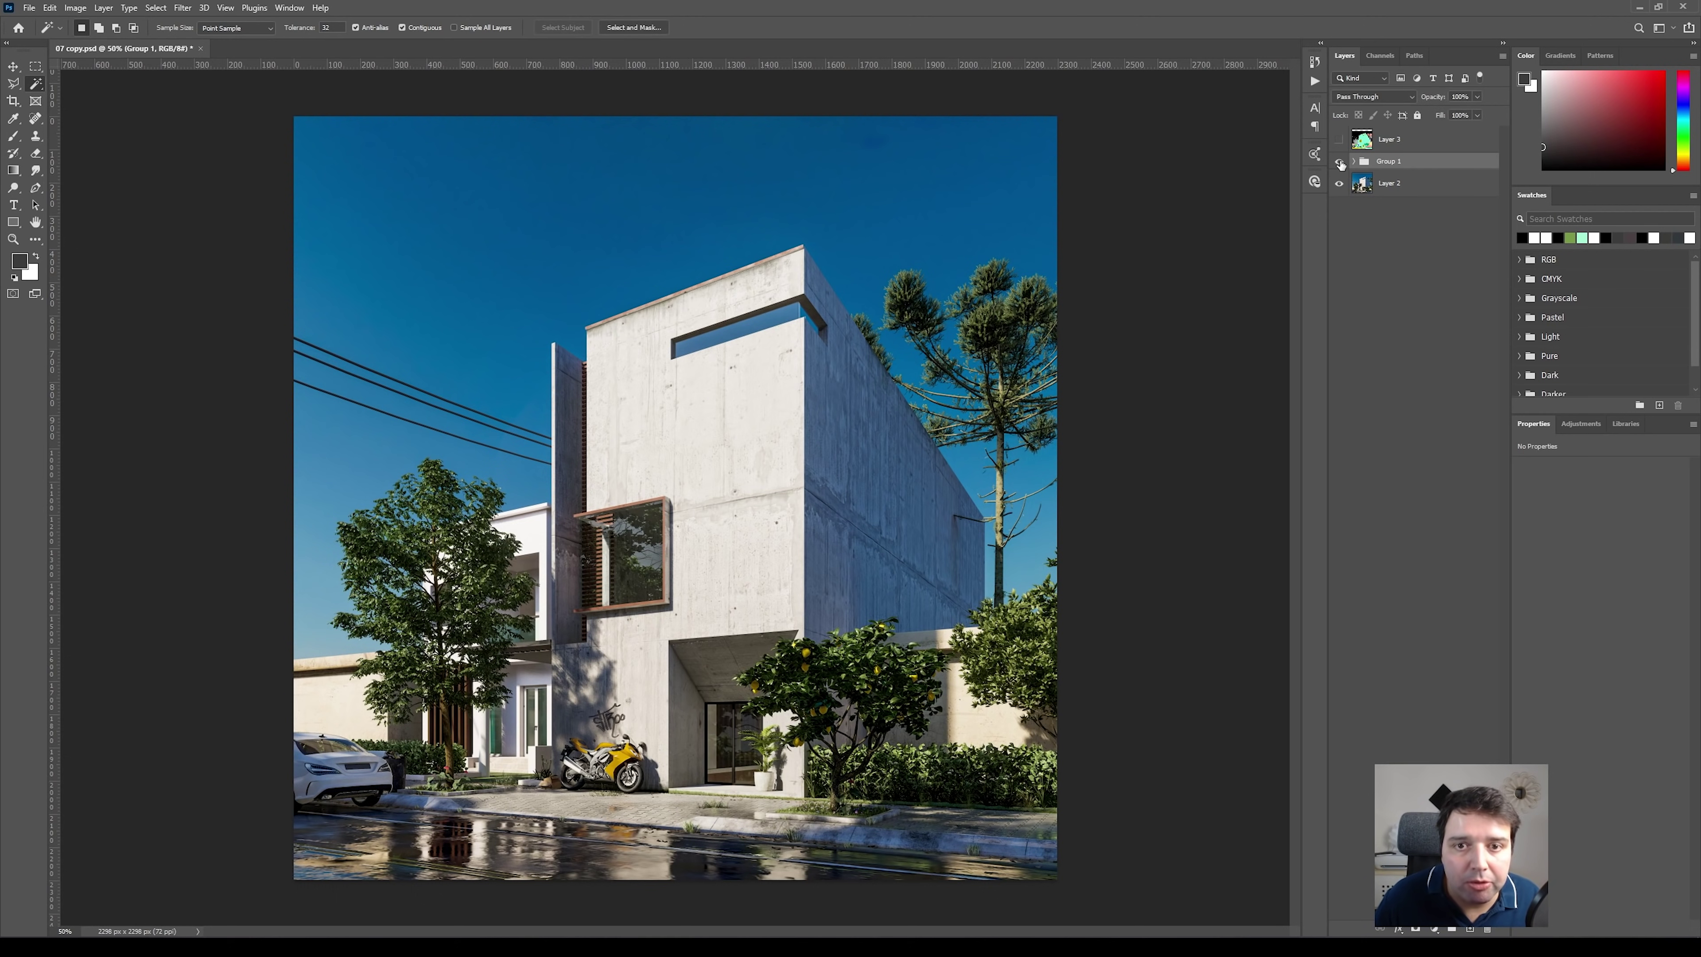
click(1339, 162)
click(1340, 162)
click(1339, 162)
click(1340, 162)
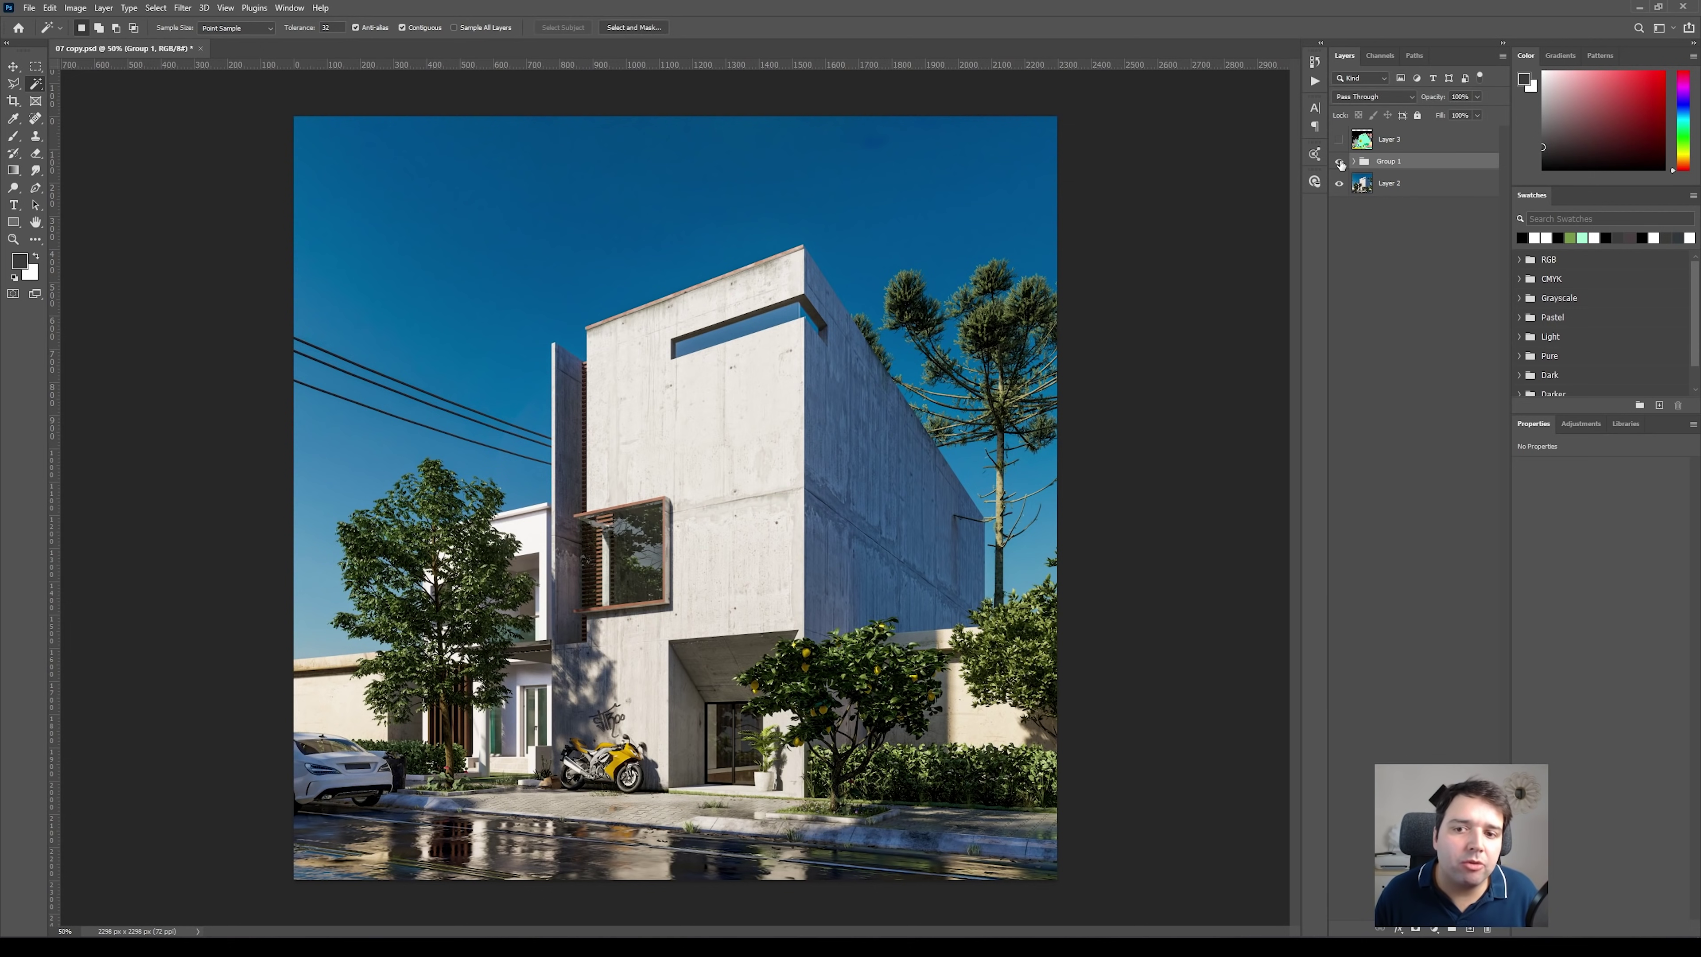